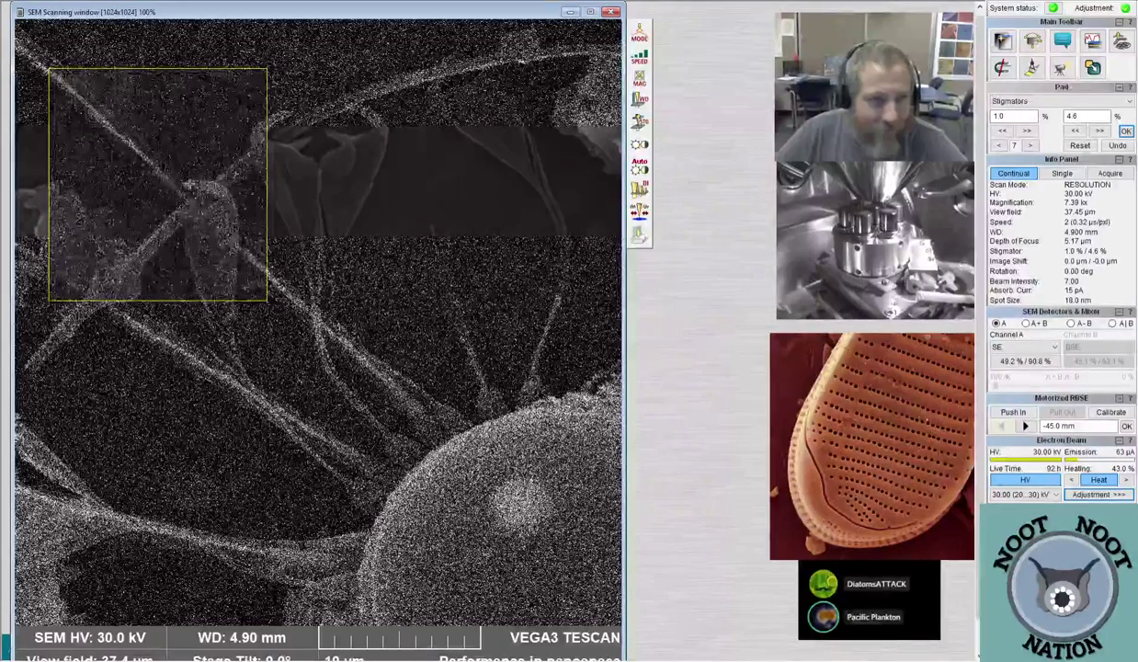
Shrink the focus window to the thin spine, refine focus to a working distance of about 4.91 mm, and return to full-frame scanning
{"action": "left_click_drag", "start_coordinate": [246, 294], "coordinate": [194, 213]}
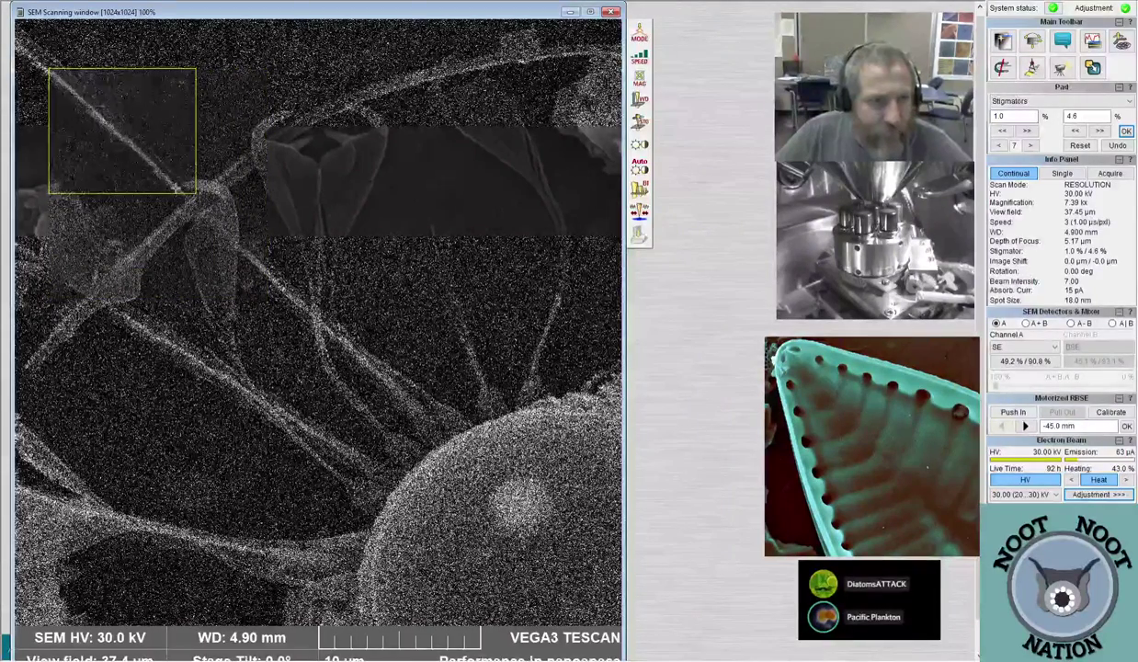
{"action": "scroll", "coordinate": [177, 186], "scroll_direction": "down", "scroll_amount": 1}
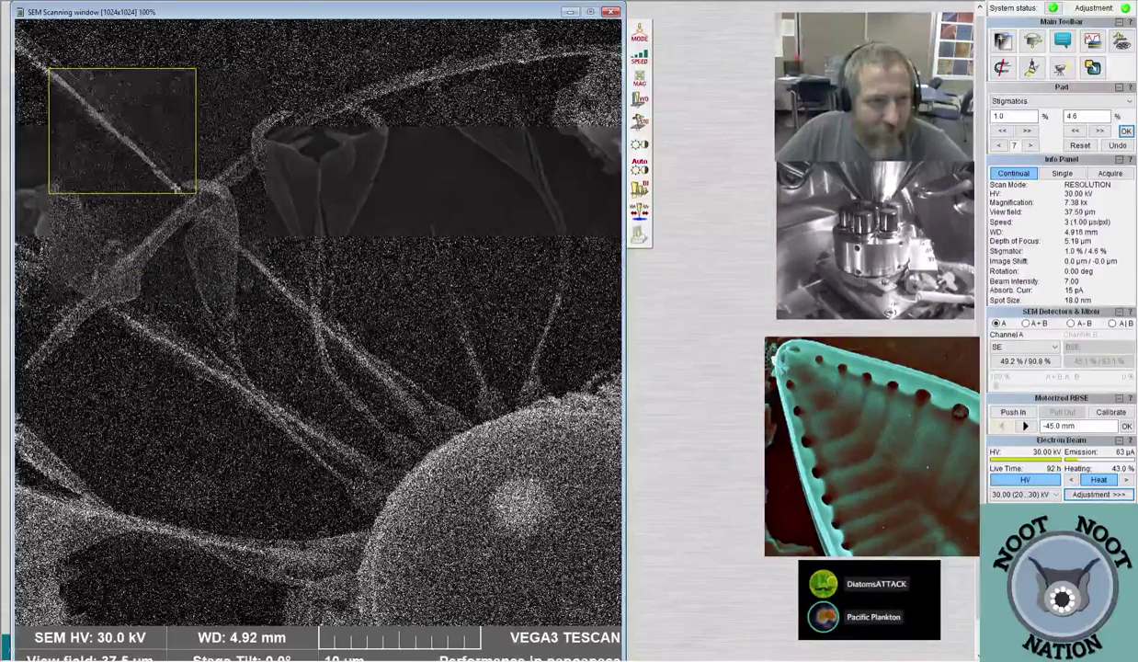
{"action": "left_click", "coordinate": [179, 77]}
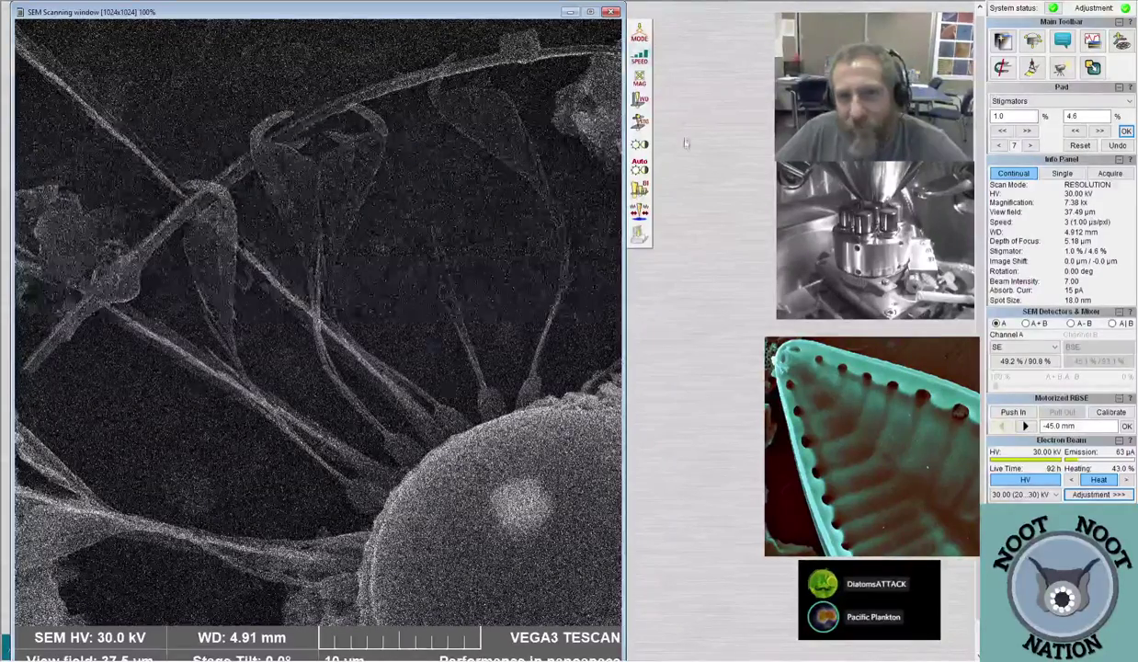
Acquire the spine field at scan speed 7, save it as "Bacteriastrum mabye 2", and close the saved image
{"action": "key", "text": "7"}
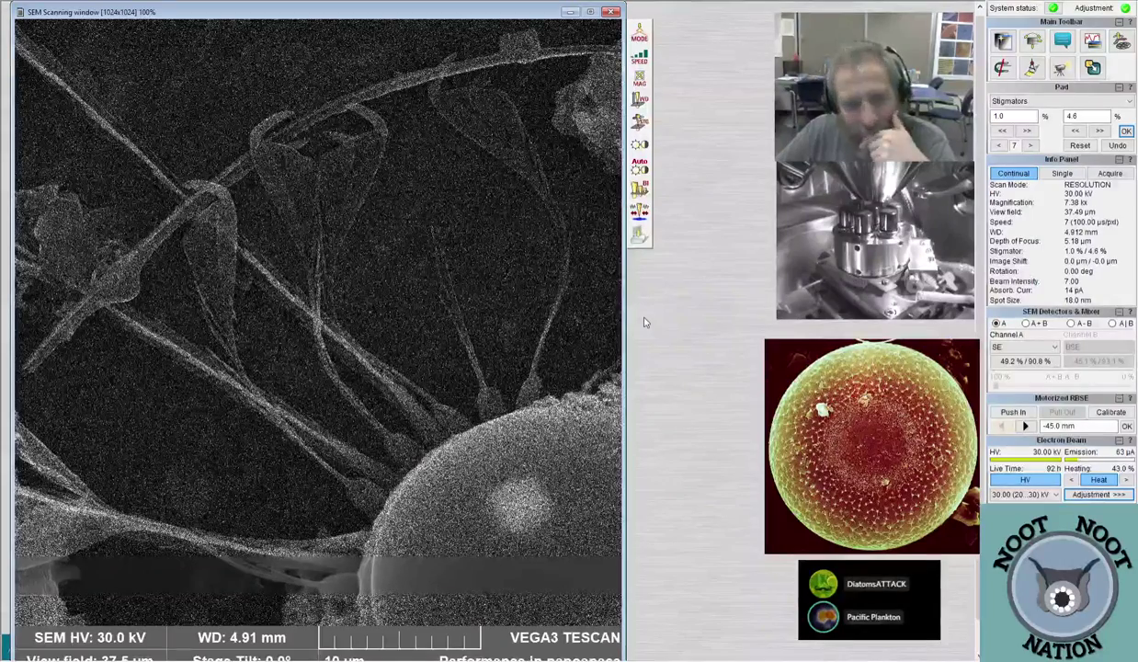
{"action": "left_click", "coordinate": [637, 235]}
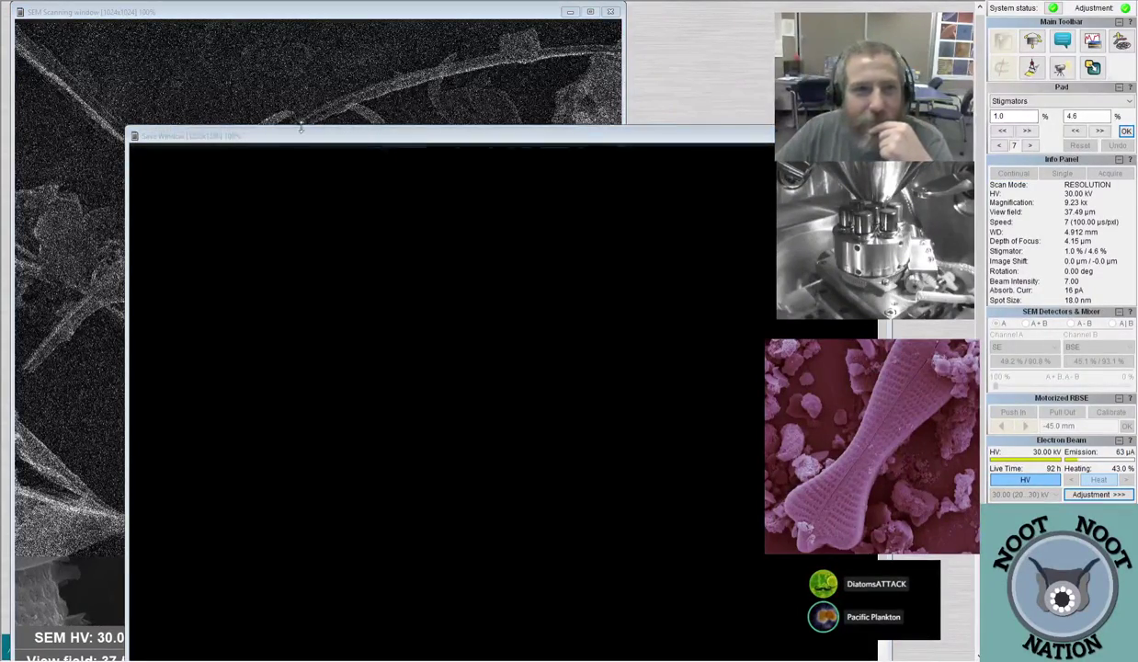
{"action": "left_click_drag", "start_coordinate": [292, 147], "coordinate": [165, 15]}
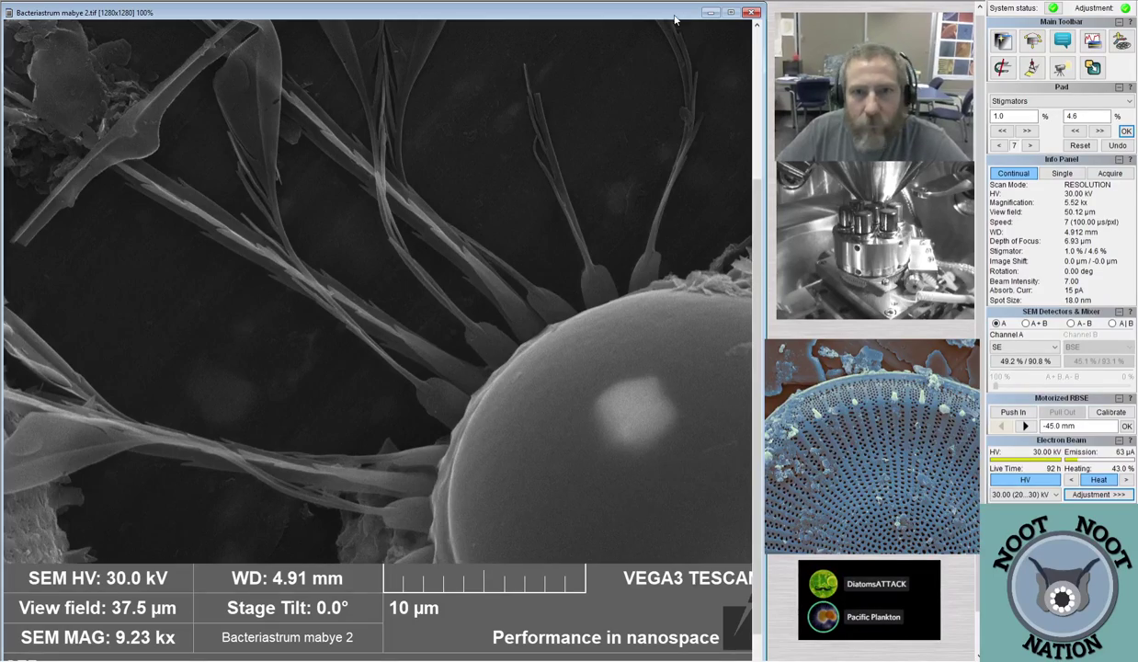
{"action": "left_click", "coordinate": [753, 13]}
Widen the view field to about 333 µm, set scan speed 4, and survey the diatoms around the spiny cell
{"action": "scroll", "coordinate": [339, 270], "scroll_direction": "down", "scroll_amount": 5}
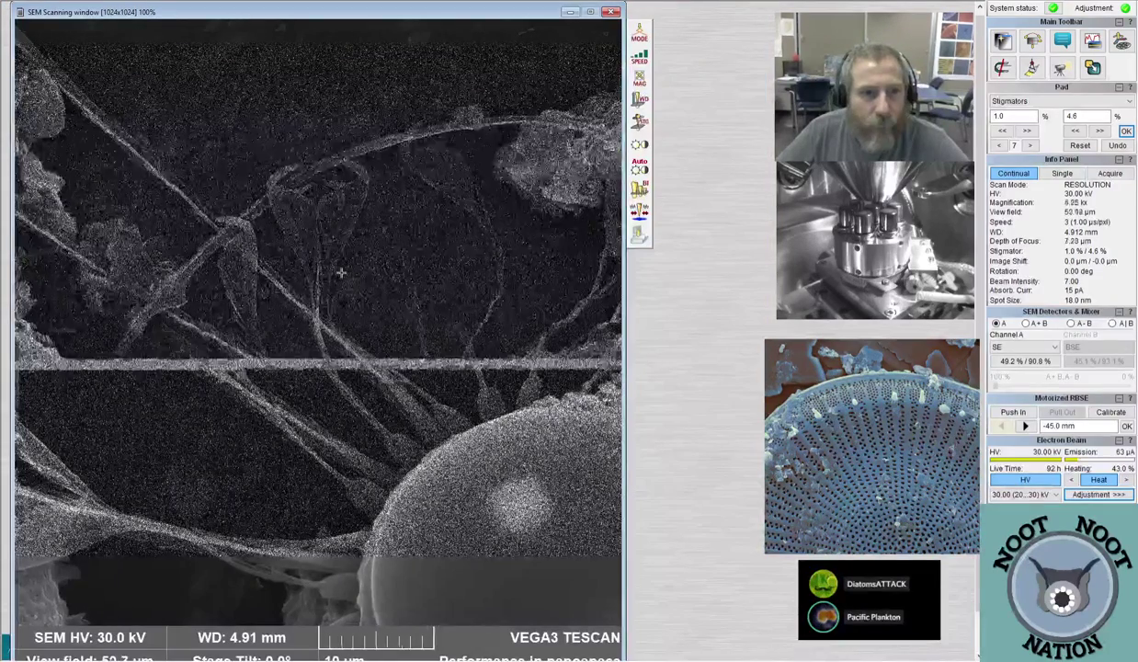
{"action": "scroll", "coordinate": [339, 277], "scroll_direction": "down", "scroll_amount": 3}
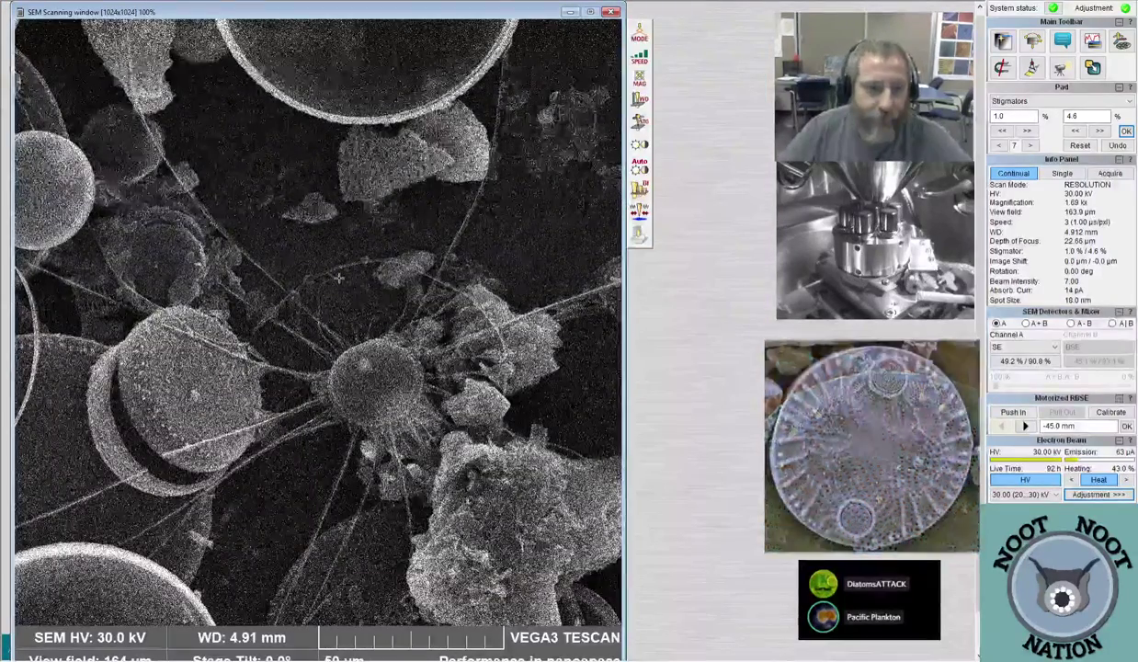
{"action": "scroll", "coordinate": [303, 415], "scroll_direction": "down", "scroll_amount": 1}
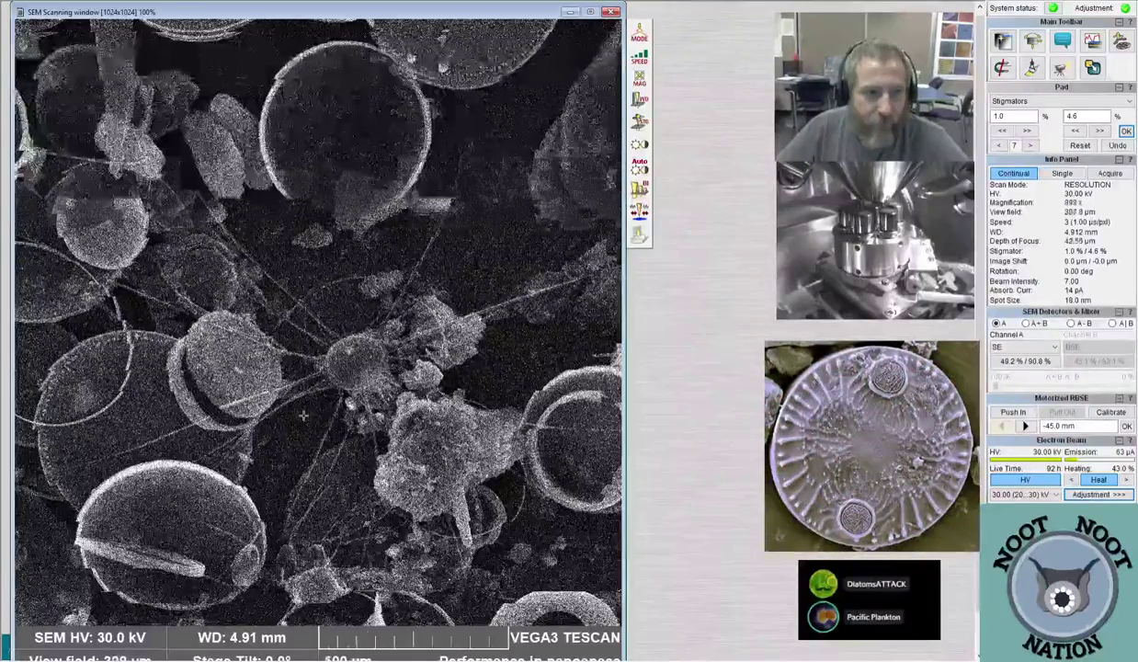
{"action": "left_click", "coordinate": [641, 57]}
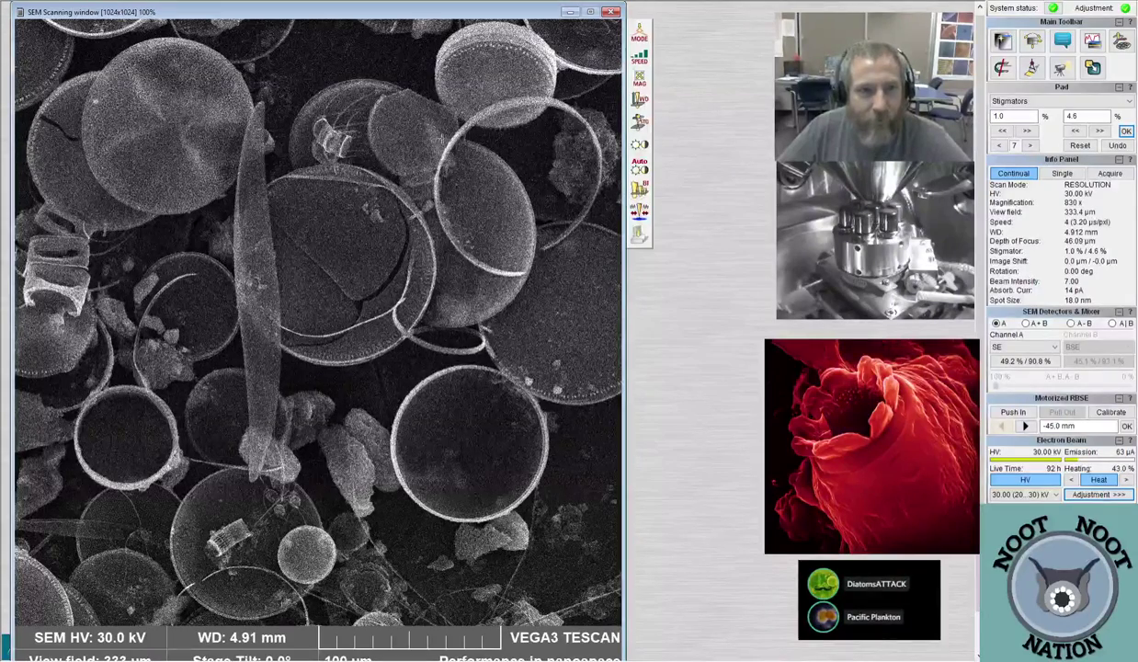
{"action": "left_click", "coordinate": [436, 115]}
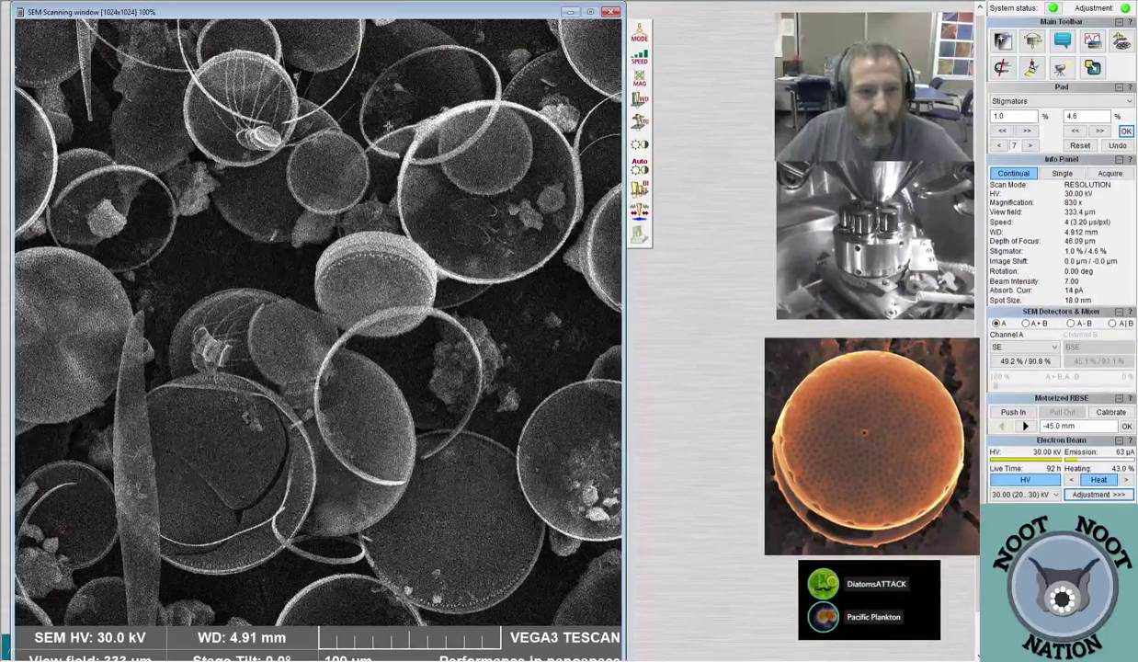
{"action": "left_click", "coordinate": [389, 125]}
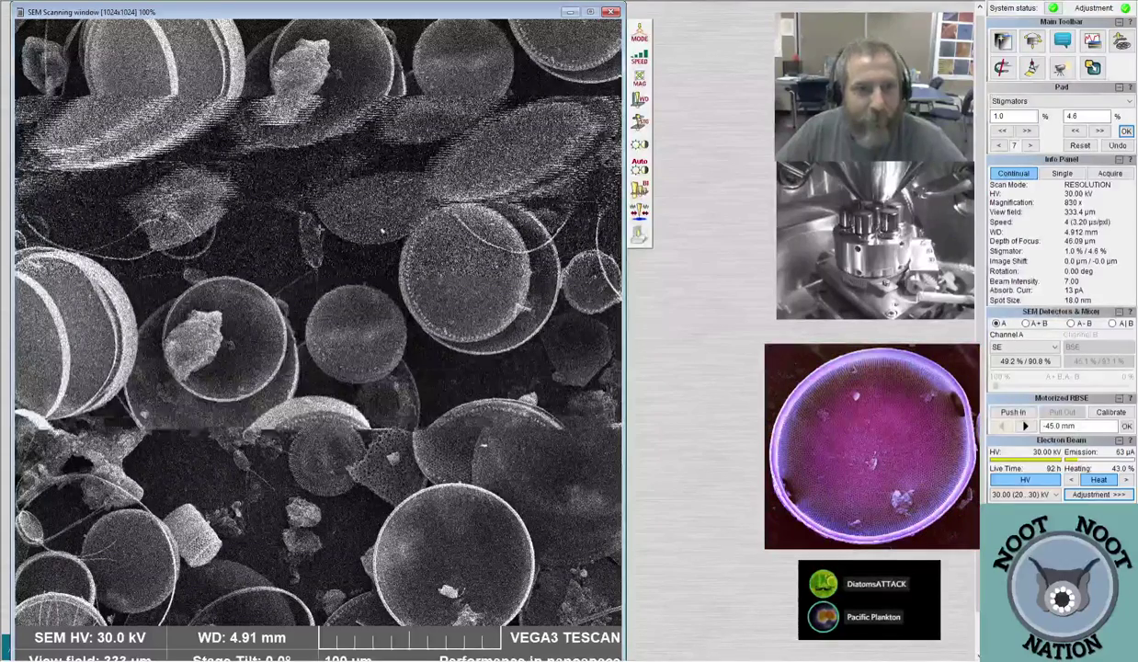
Inspect the round debris-covered particle up to about 10.6 kx, with a wider view of its surroundings before and after
{"action": "scroll", "coordinate": [457, 185], "scroll_direction": "down", "scroll_amount": 2}
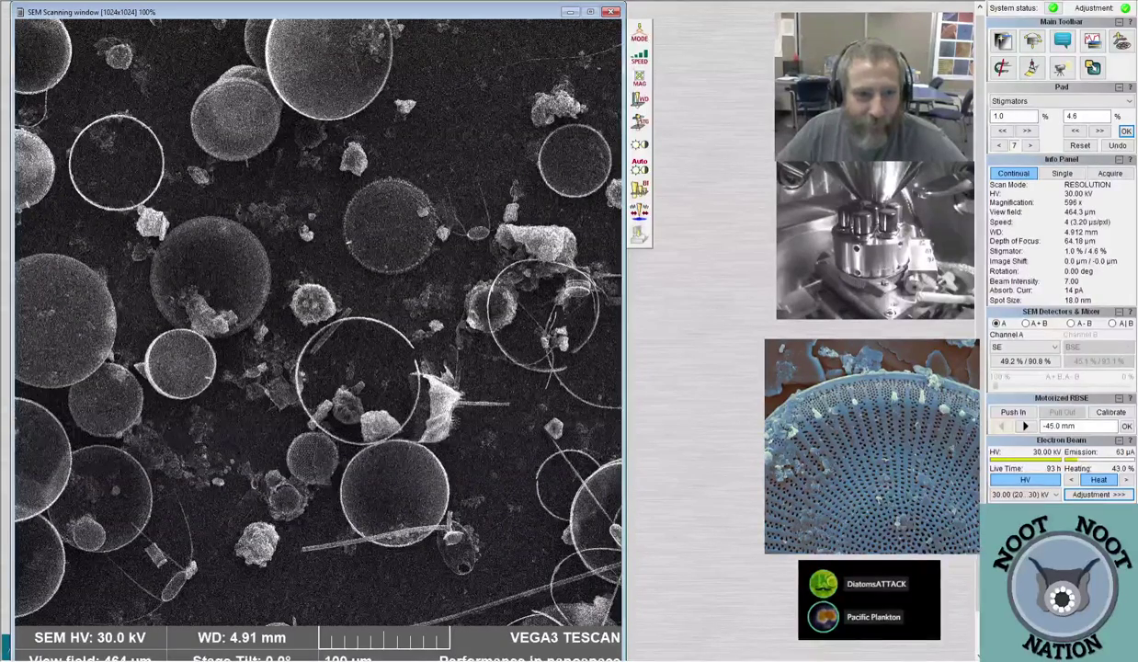
{"action": "scroll", "coordinate": [315, 308], "scroll_direction": "up", "scroll_amount": 5}
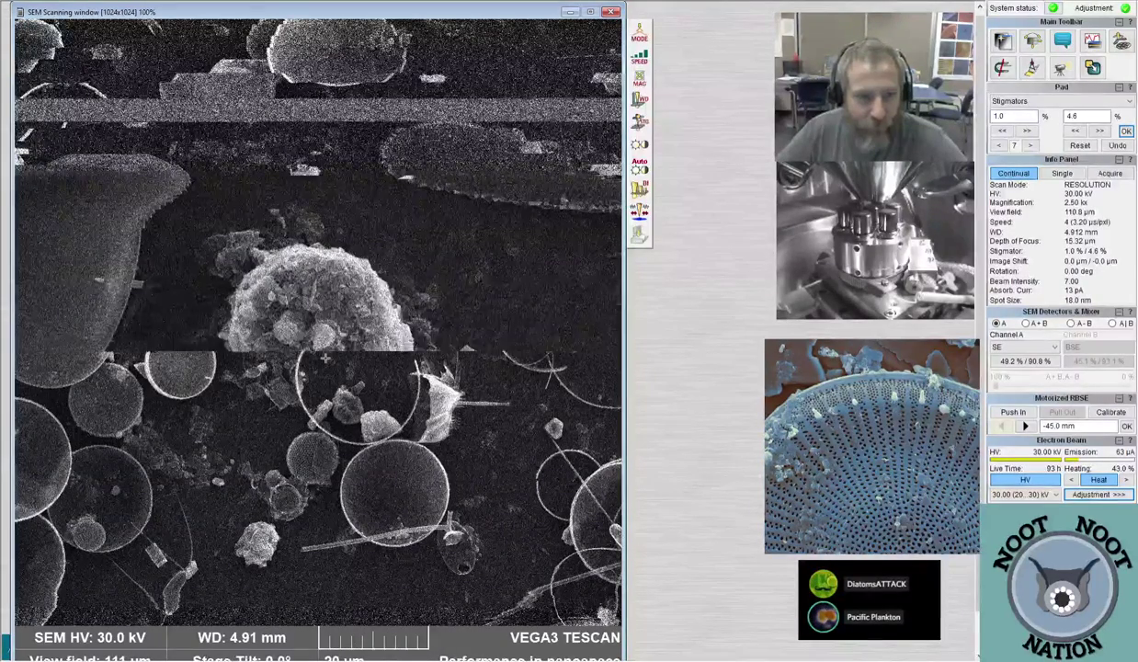
{"action": "scroll", "coordinate": [313, 442], "scroll_direction": "up", "scroll_amount": 5}
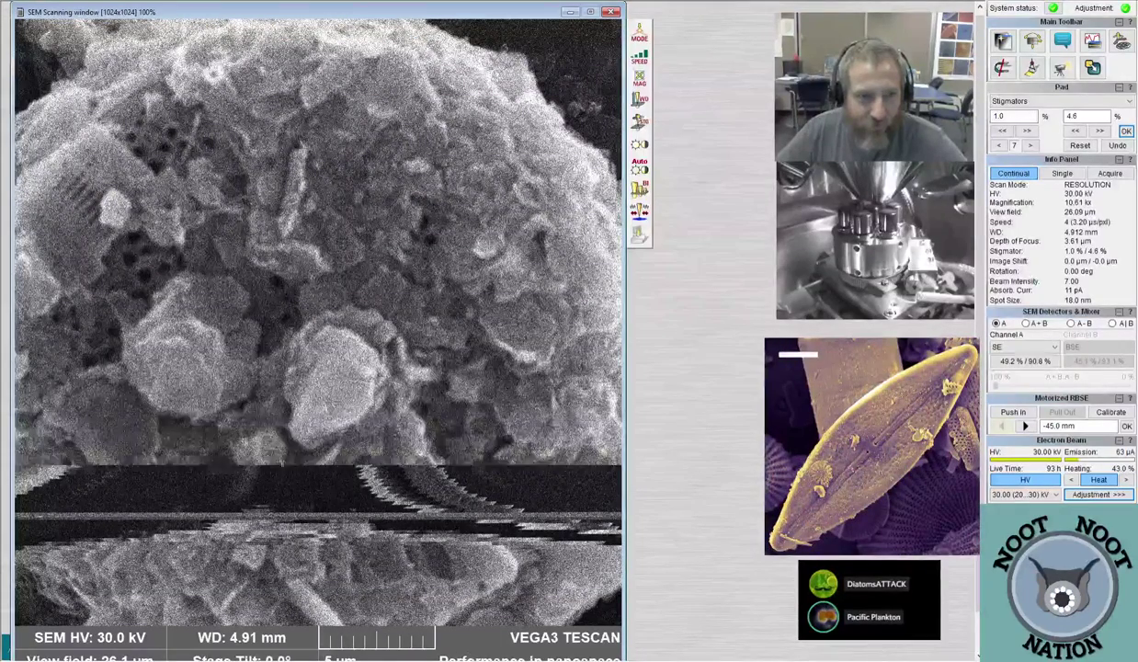
{"action": "scroll", "coordinate": [317, 321], "scroll_direction": "down", "scroll_amount": 6}
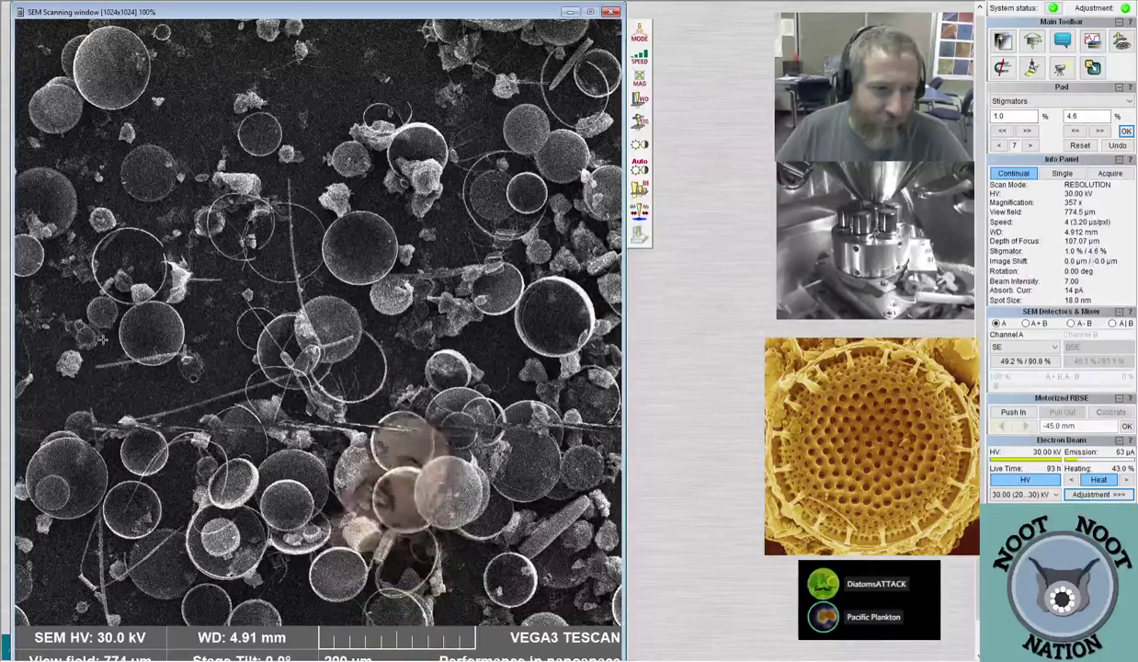
Locate the spiny star-shaped particle, inspect it at about 2.5 kx, and examine the discs around it at lower magnification
{"action": "key", "text": "minus"}
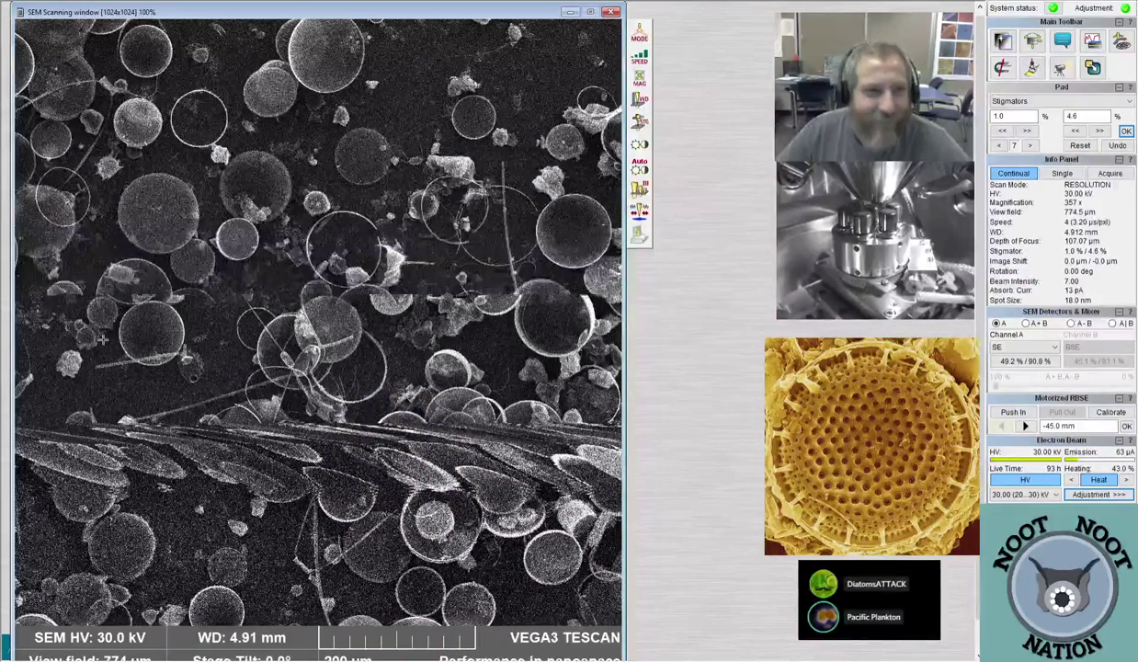
{"action": "key", "text": "plus"}
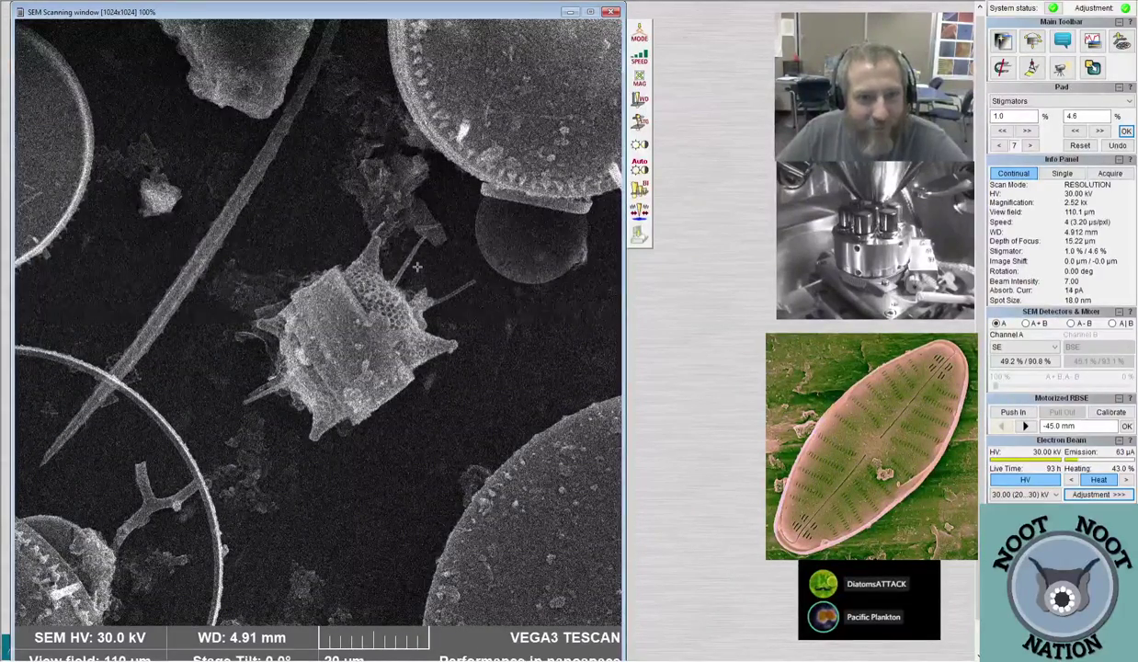
{"action": "key", "text": "minus"}
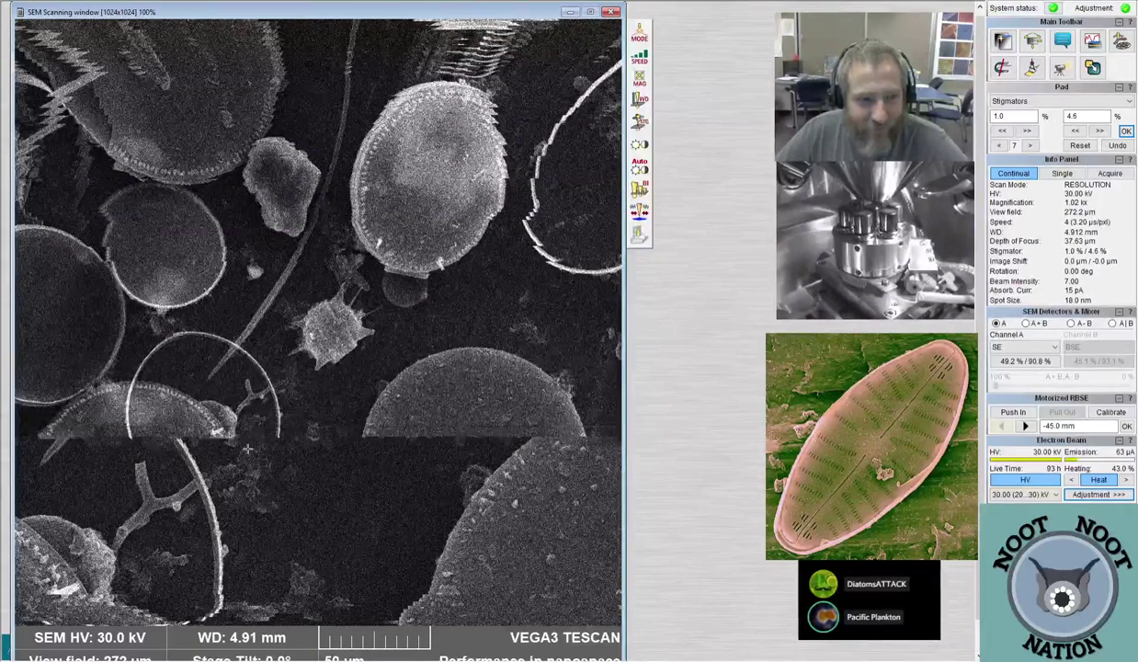
{"action": "scroll", "coordinate": [286, 499], "scroll_direction": "down", "scroll_amount": 1}
{"action": "scroll", "coordinate": [286, 499], "scroll_direction": "down", "scroll_amount": 3}
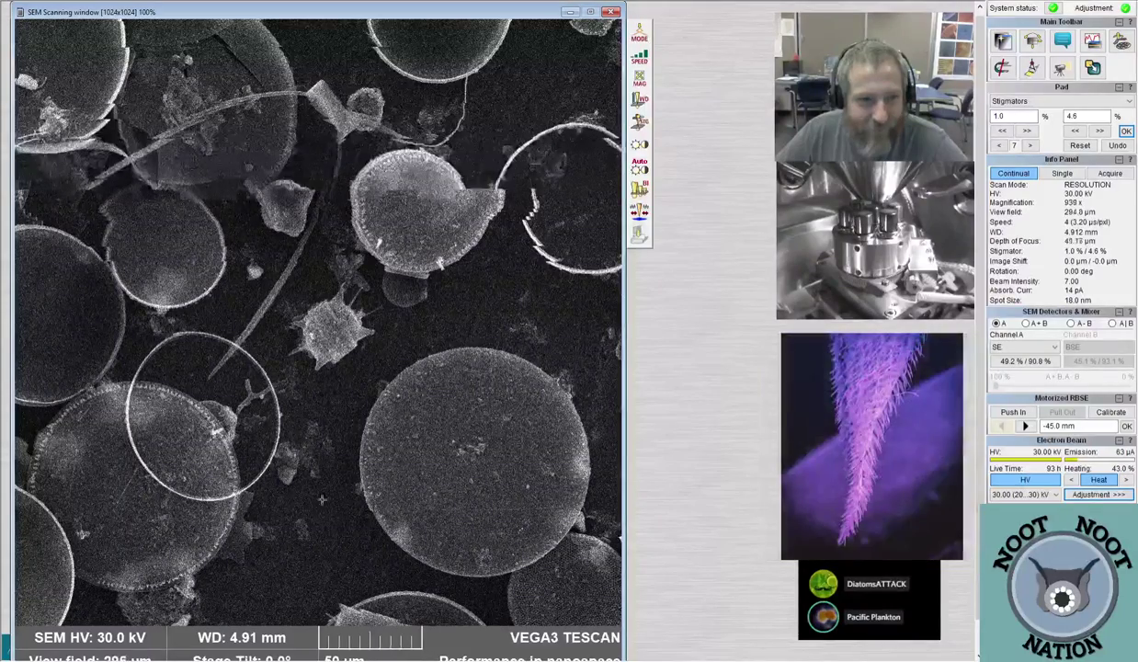
{"action": "scroll", "coordinate": [388, 489], "scroll_direction": "down", "scroll_amount": 1}
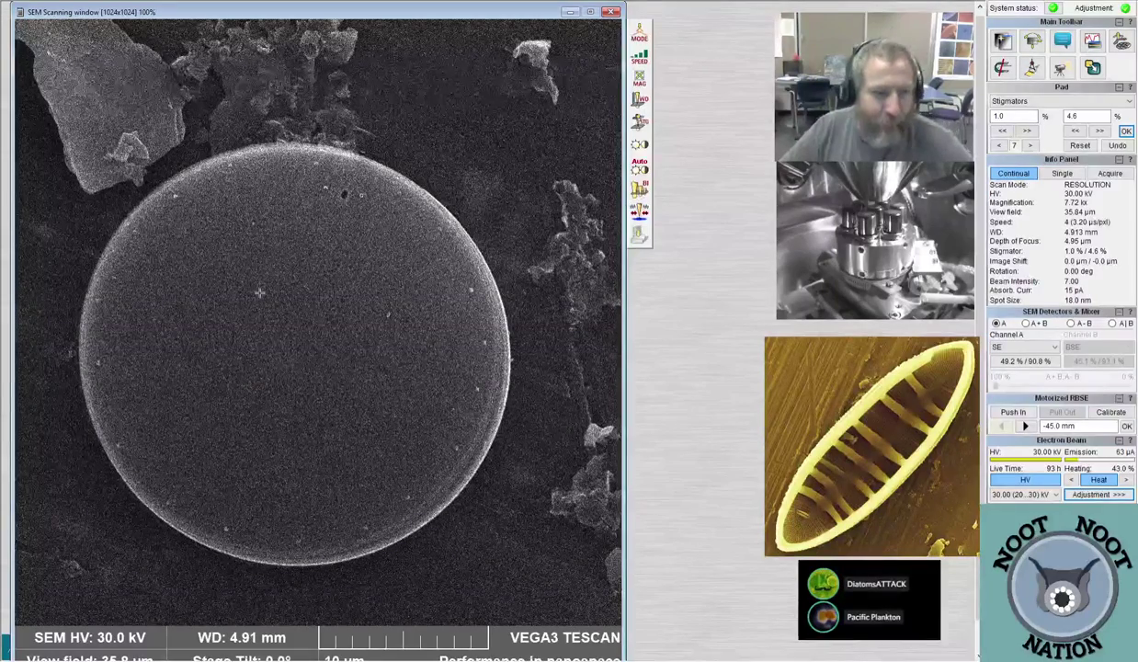
Zoom out from the smooth disc and survey the neighbouring discs and rings across the sample at scan speed 4
{"action": "scroll", "coordinate": [260, 292], "scroll_direction": "down", "scroll_amount": 5}
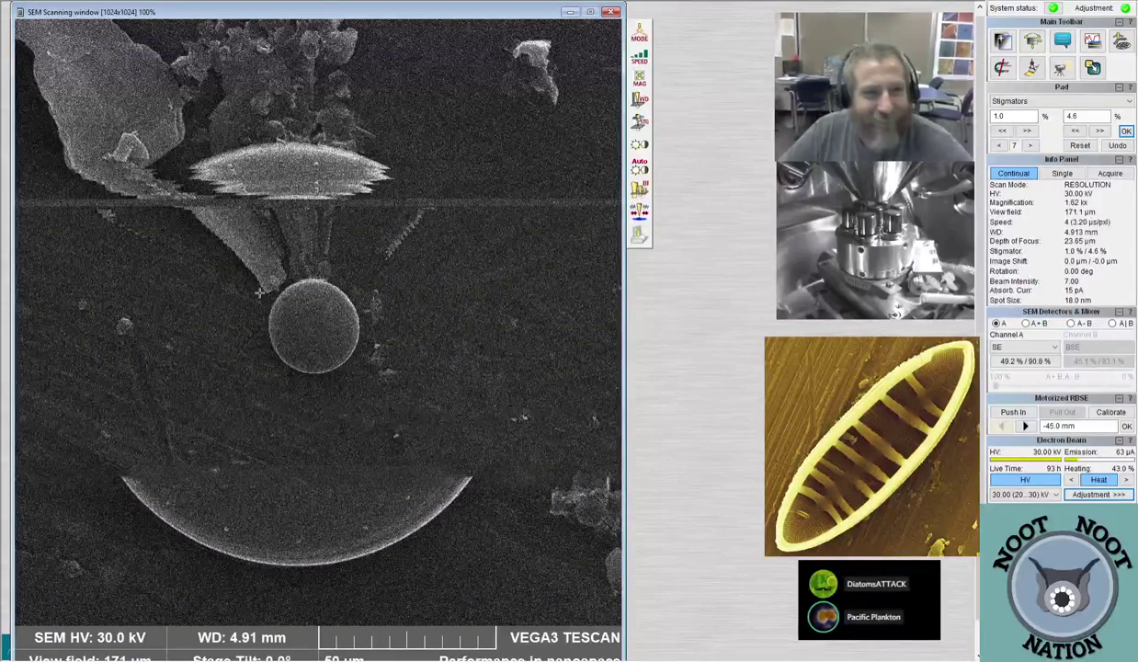
{"action": "scroll", "coordinate": [259, 292], "scroll_direction": "down", "scroll_amount": 2}
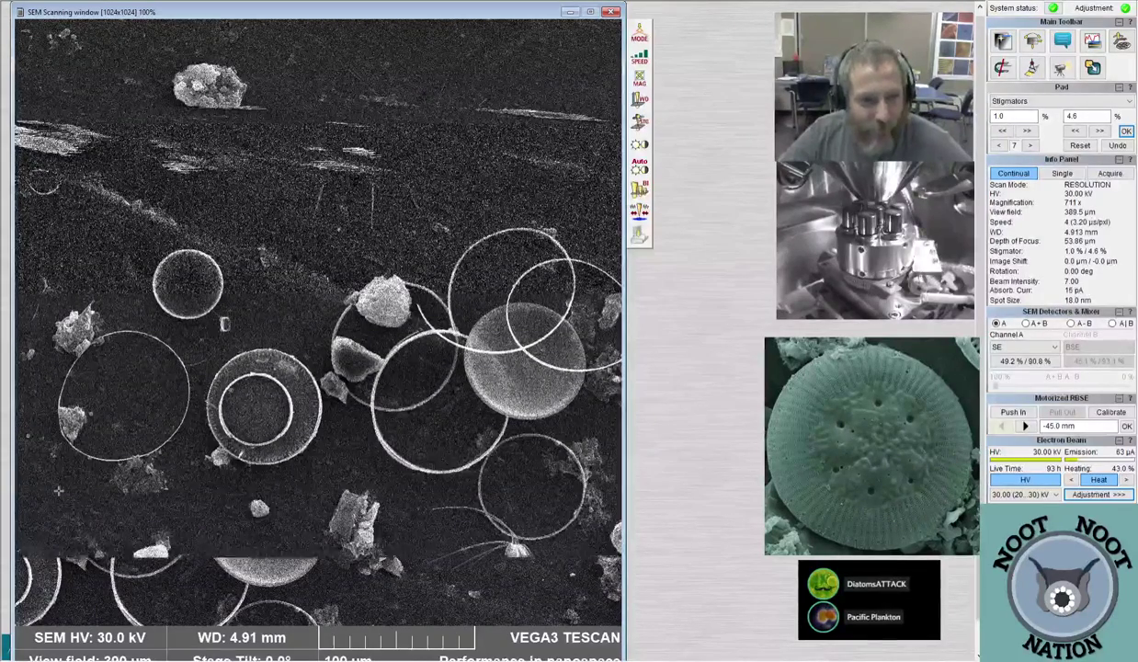
{"action": "scroll", "coordinate": [138, 349], "scroll_direction": "down", "scroll_amount": 1}
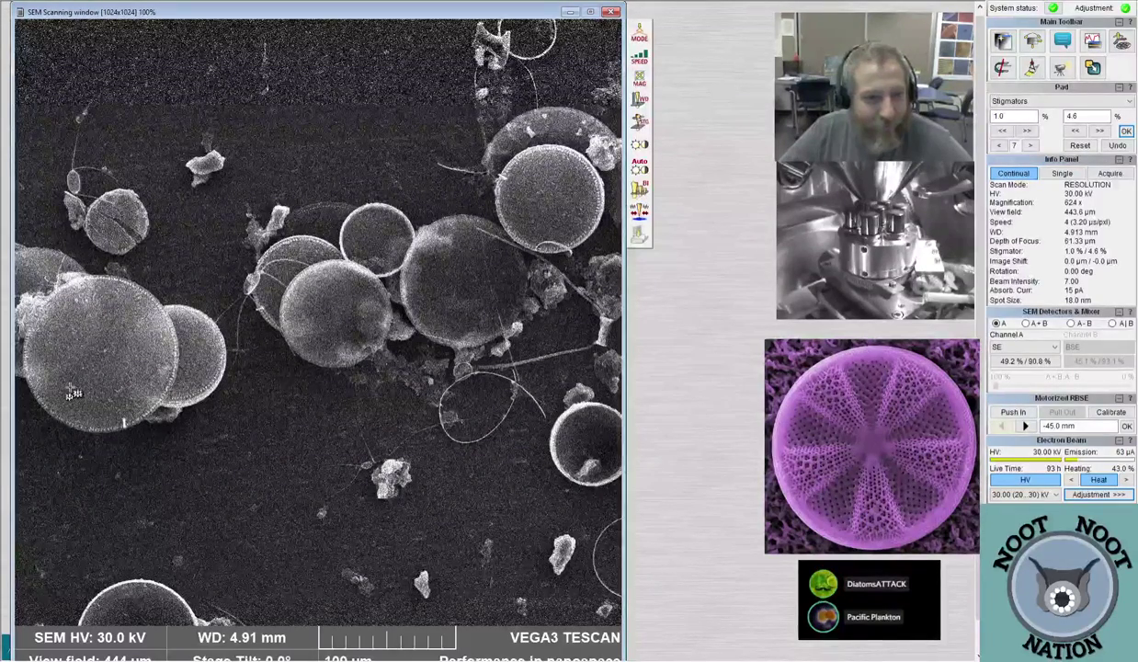
{"action": "key", "text": "3"}
{"action": "key", "text": "4"}
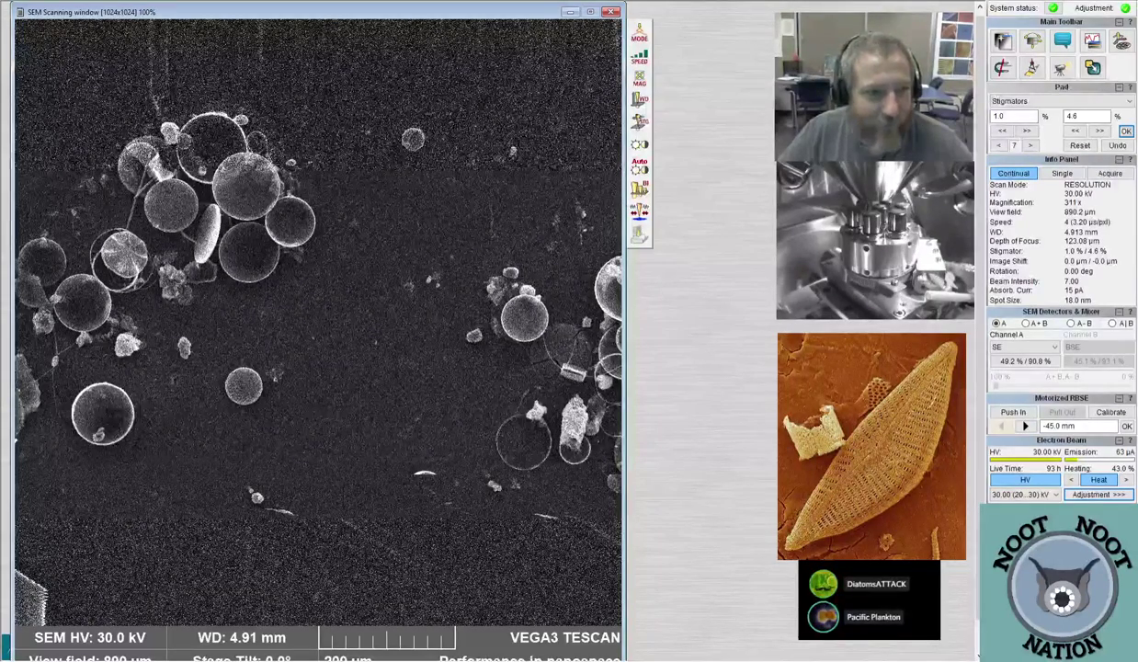
Inspect the ribbed disc with tubular openings at about 4 kx, and examine the wider field around it
{"action": "scroll", "coordinate": [212, 531], "scroll_direction": "up", "scroll_amount": 5}
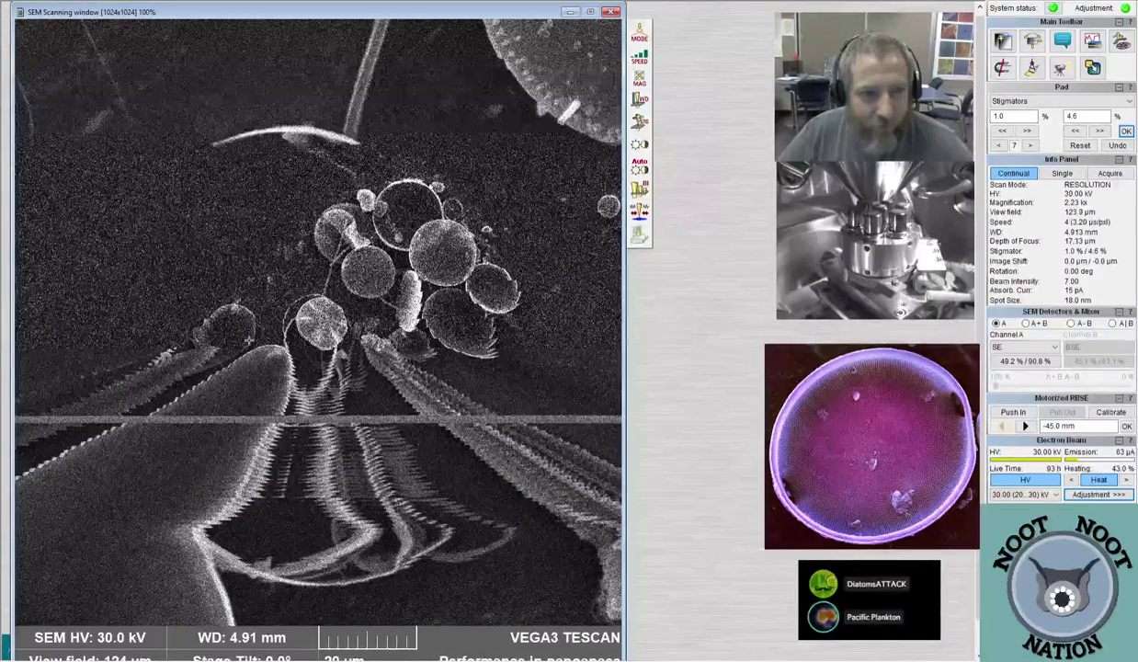
{"action": "scroll", "coordinate": [318, 322], "scroll_direction": "up", "scroll_amount": 2}
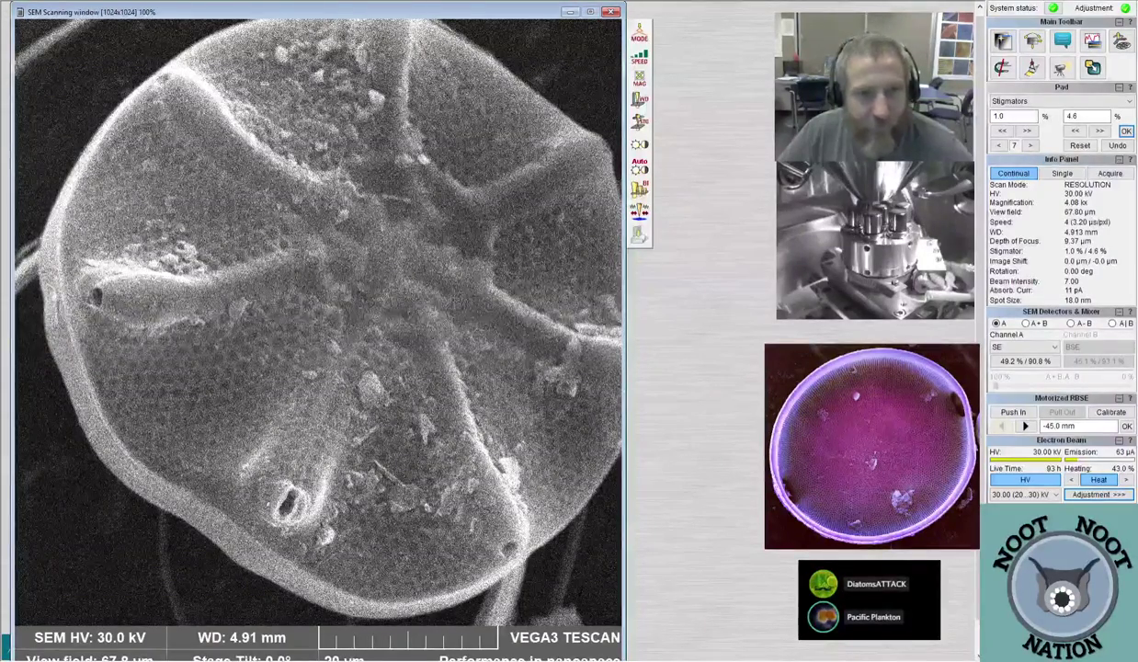
{"action": "scroll", "coordinate": [247, 460], "scroll_direction": "down", "scroll_amount": 5}
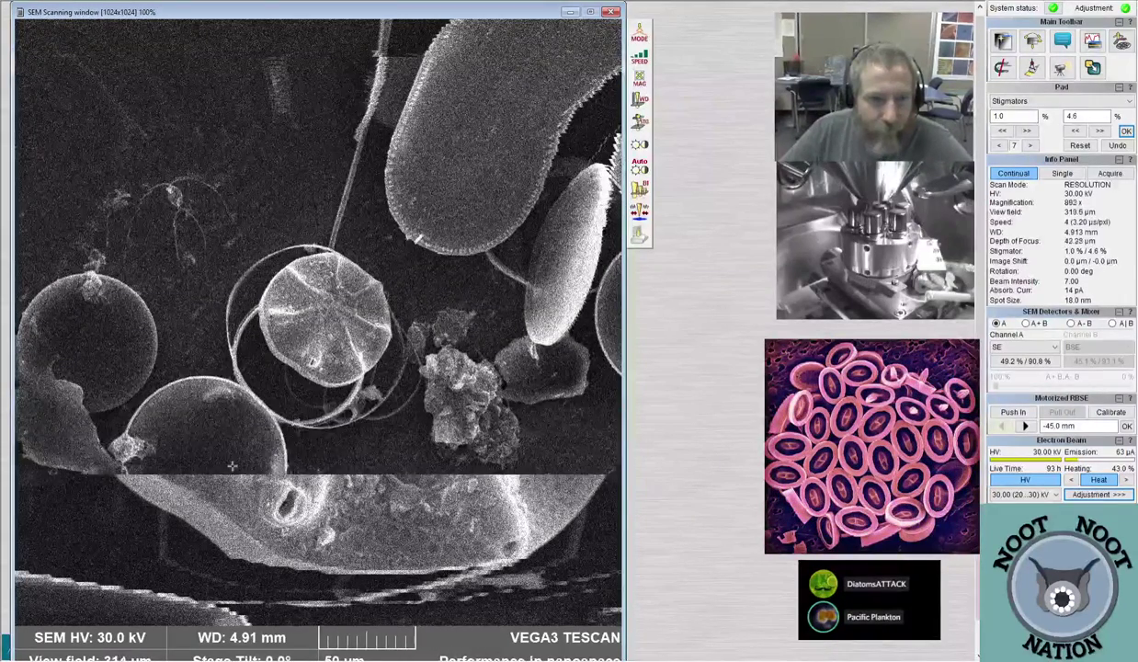
{"action": "scroll", "coordinate": [230, 469], "scroll_direction": "down", "scroll_amount": 3}
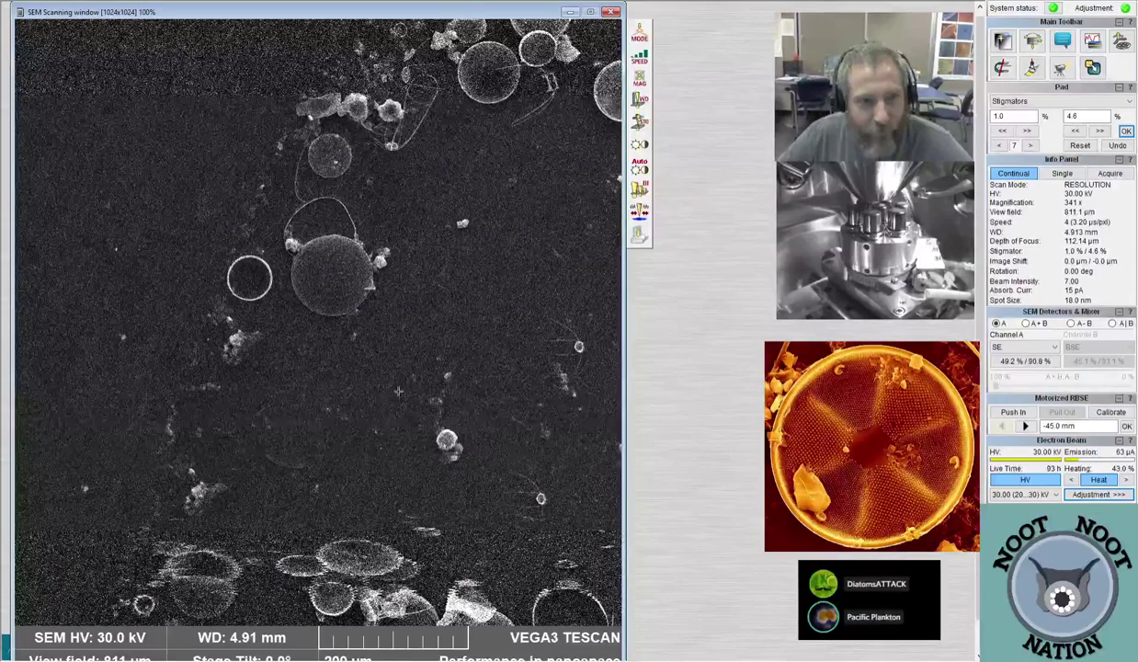
Inspect the oblong debris-covered pellet among the discs, examining its surface and embedded perforated fragment up to about 17 kx
{"action": "scroll", "coordinate": [451, 449], "scroll_direction": "up", "scroll_amount": 1}
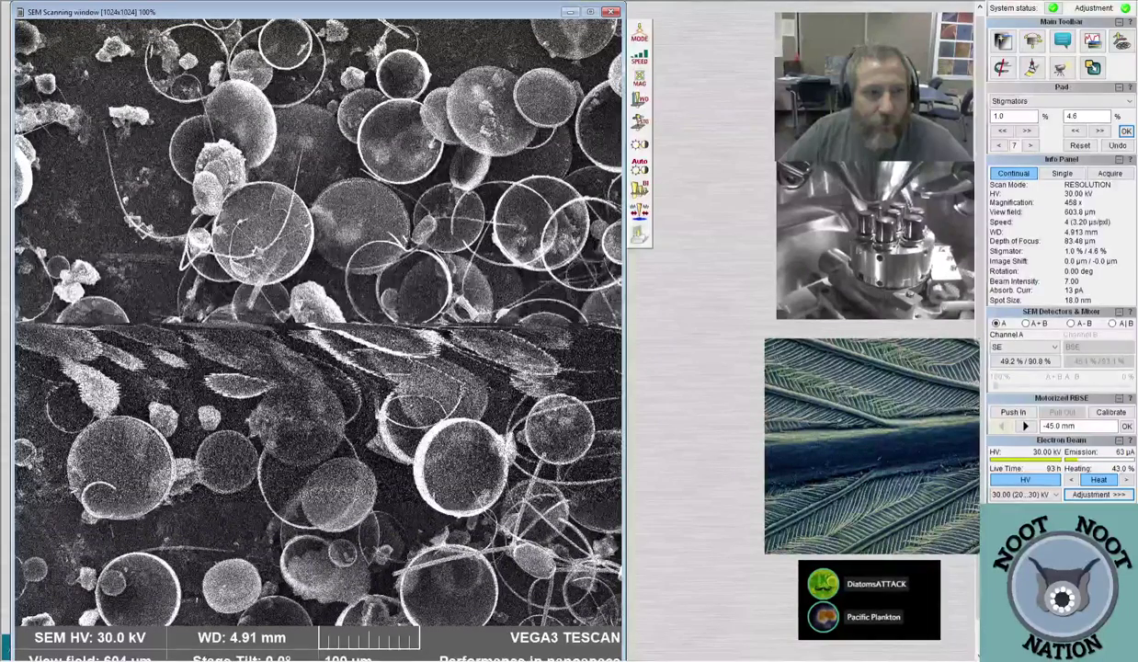
{"action": "scroll", "coordinate": [180, 153], "scroll_direction": "up", "scroll_amount": 5}
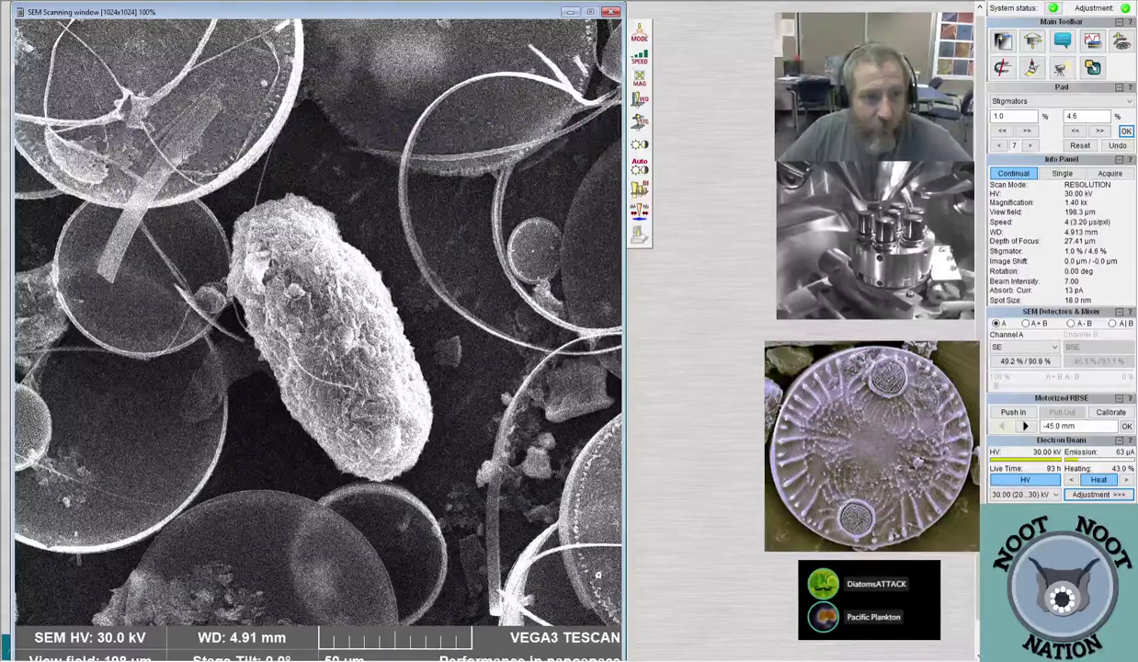
{"action": "scroll", "coordinate": [317, 322], "scroll_direction": "up", "scroll_amount": 3}
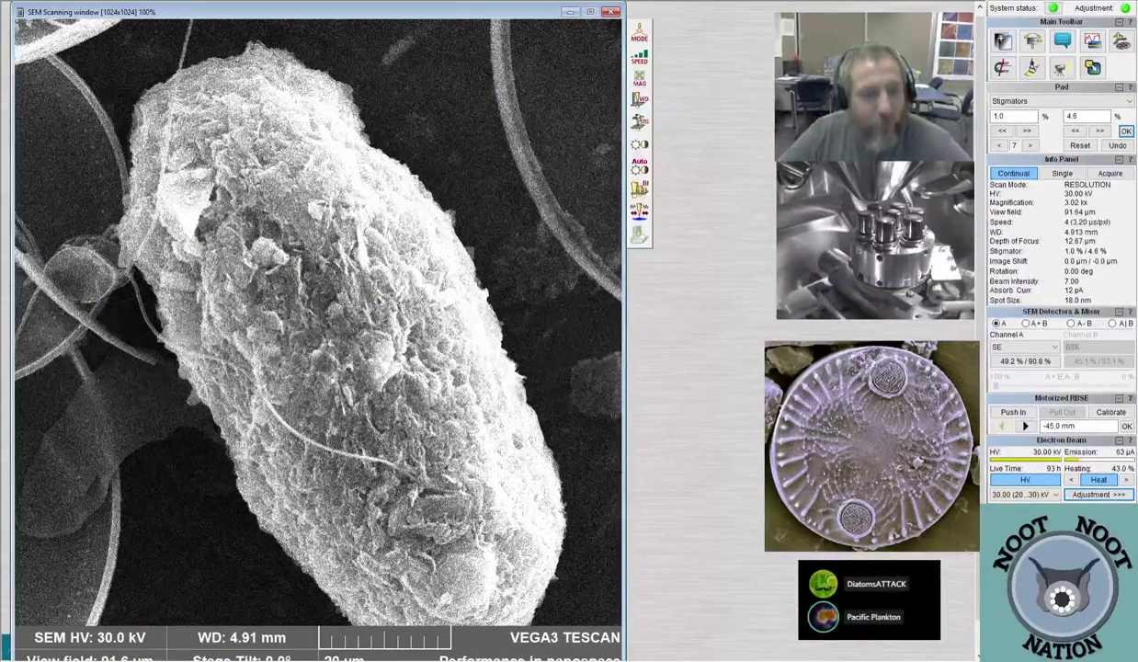
{"action": "scroll", "coordinate": [317, 322], "scroll_direction": "down", "scroll_amount": 1}
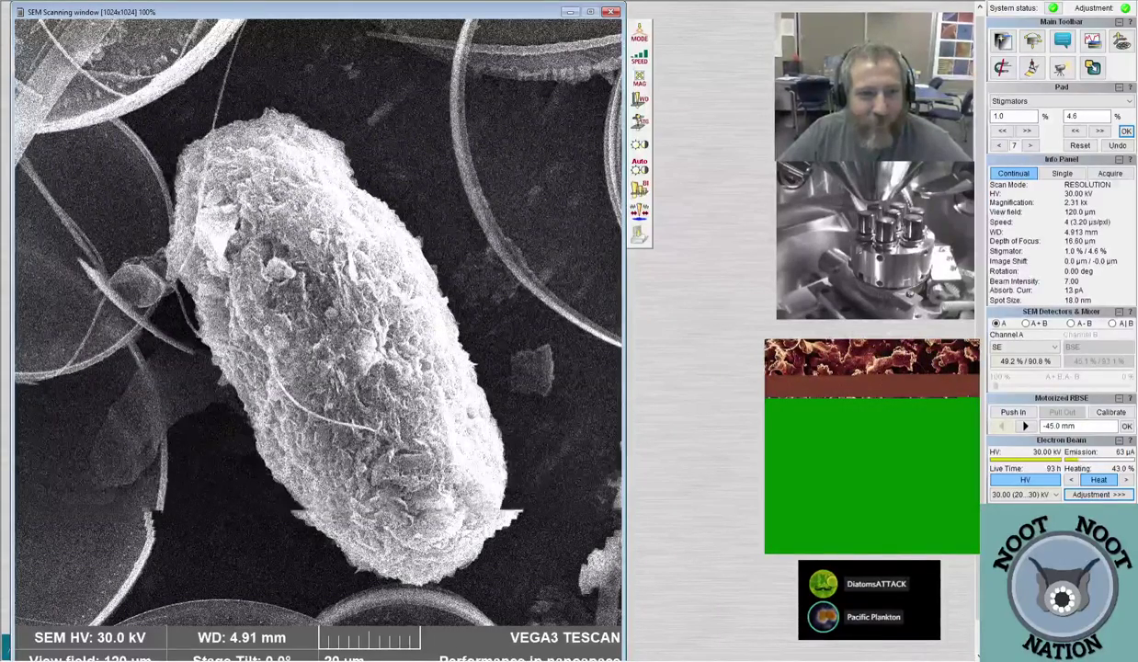
{"action": "scroll", "coordinate": [317, 322], "scroll_direction": "up", "scroll_amount": 3}
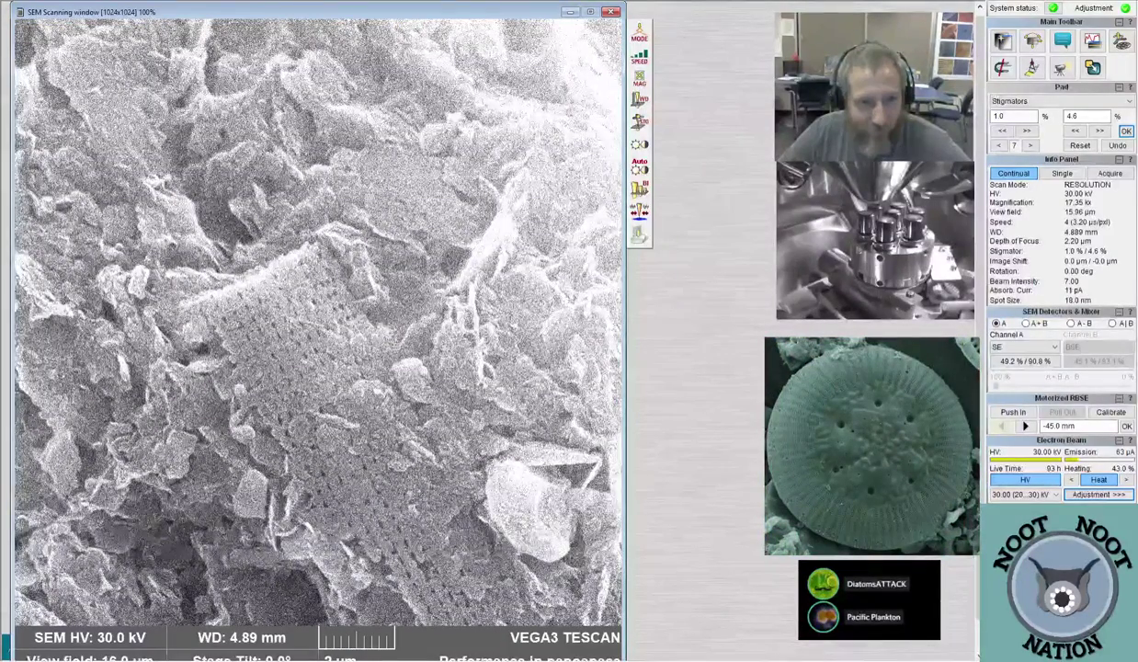
{"action": "scroll", "coordinate": [308, 286], "scroll_direction": "down", "scroll_amount": 5}
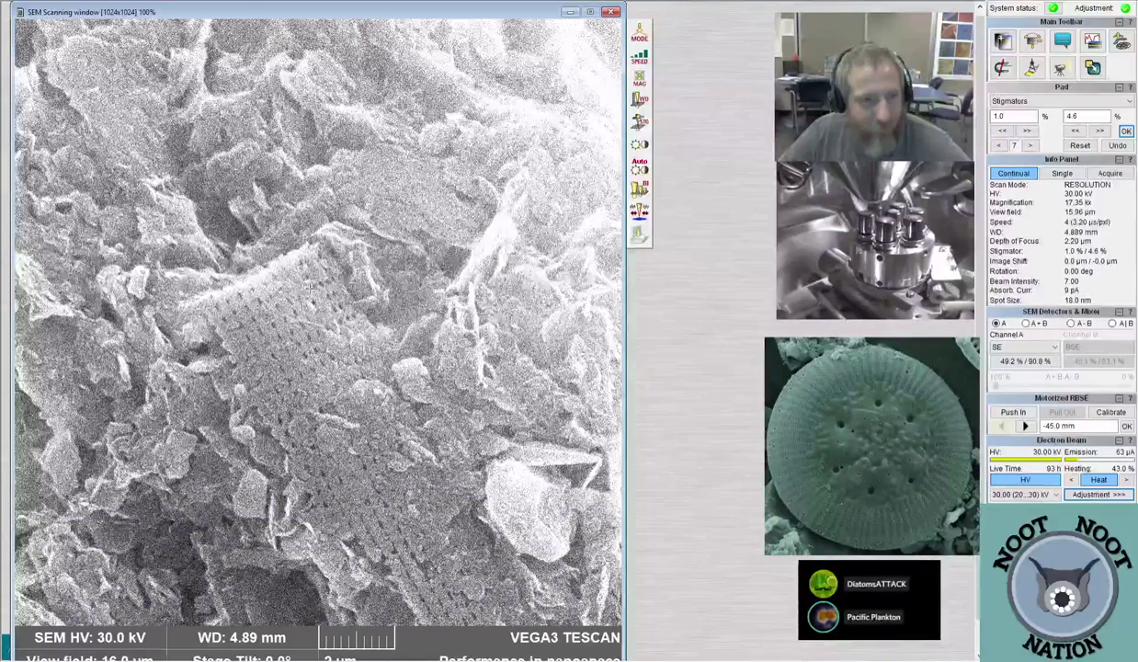
Examine the pellet's rounded end and the rings around it, from the embedded perforated fragment out to about 3 kx
{"action": "scroll", "coordinate": [309, 289], "scroll_direction": "down", "scroll_amount": 2}
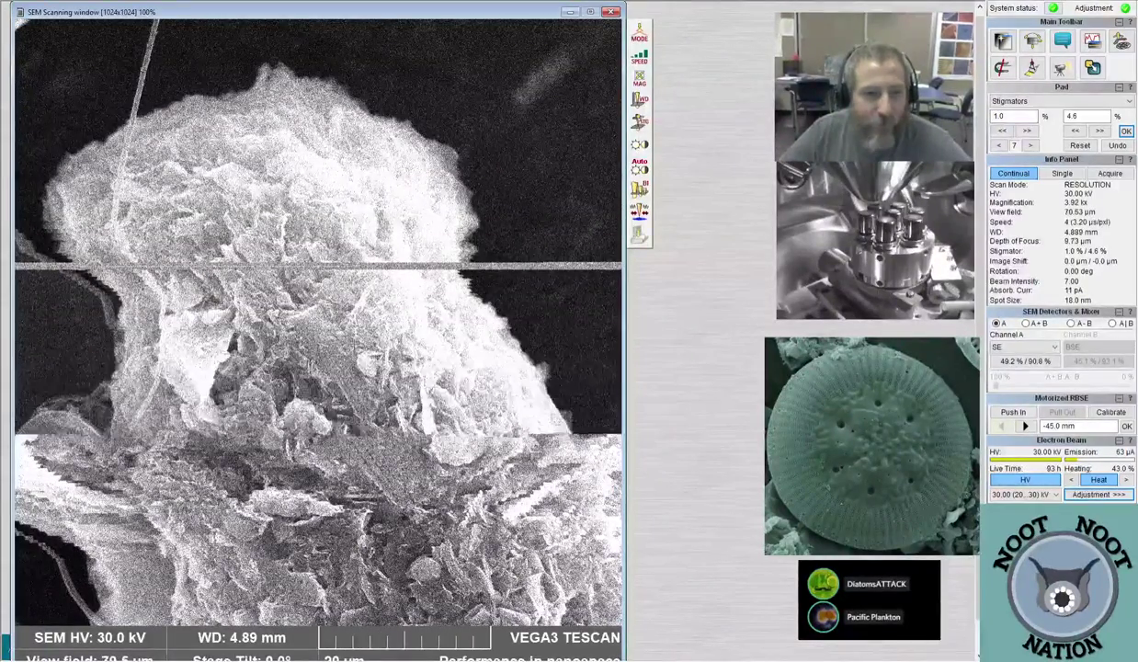
{"action": "scroll", "coordinate": [310, 288], "scroll_direction": "down", "scroll_amount": 2}
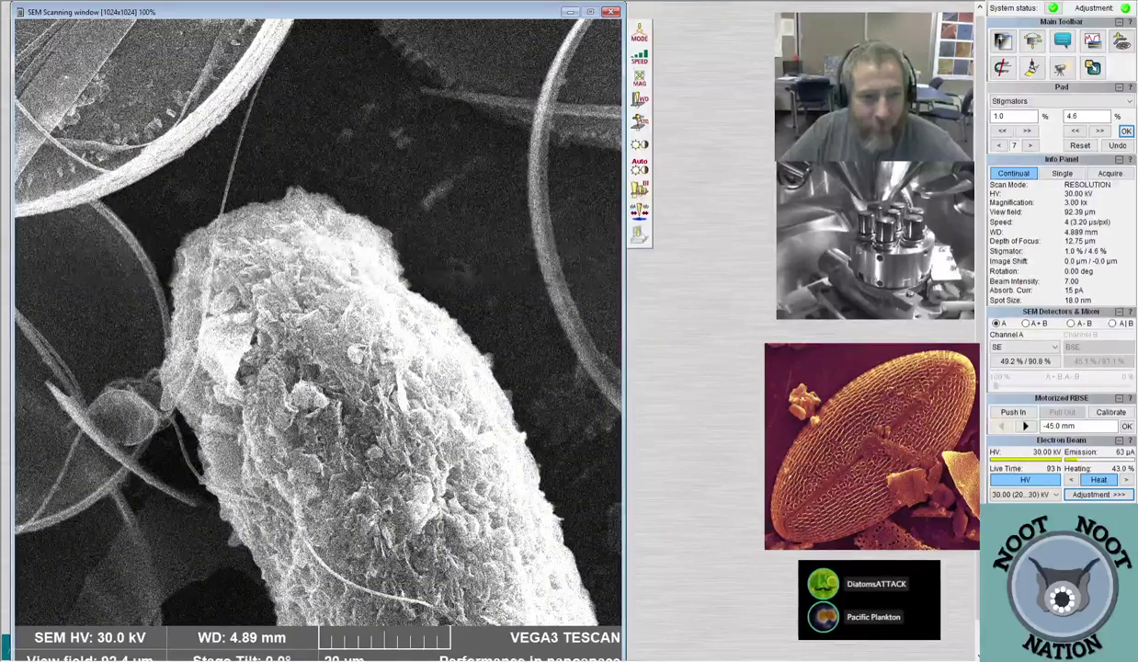
{"action": "scroll", "coordinate": [310, 289], "scroll_direction": "down", "scroll_amount": 1}
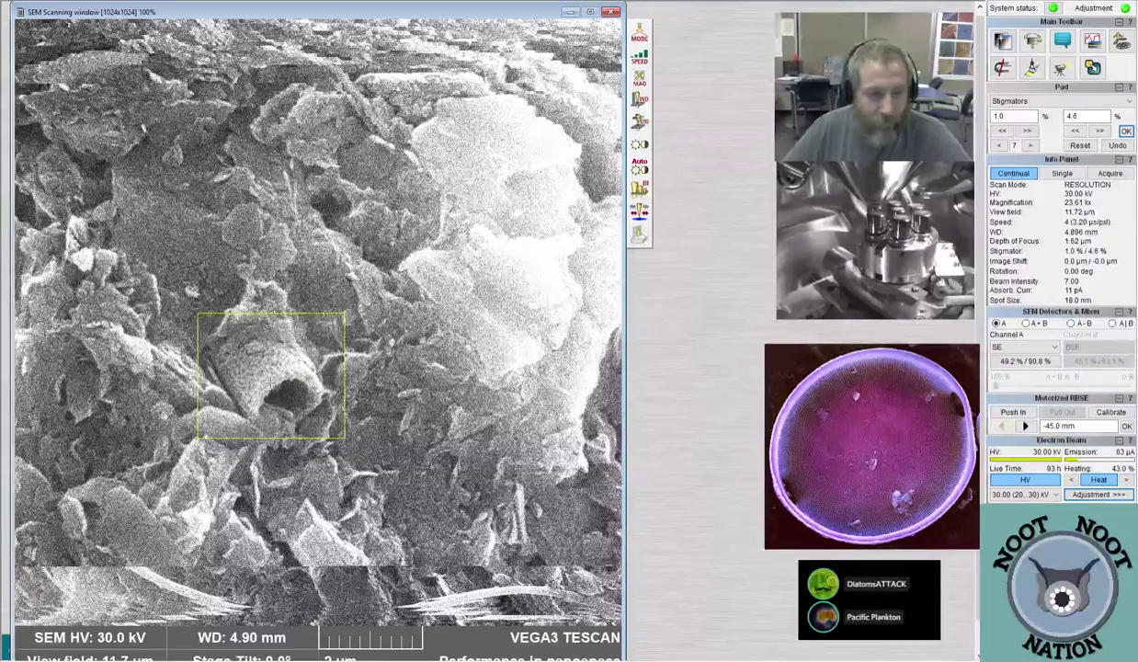
Frame the whole oblong pellet at about 2.68 kx, starting from the small tube embedded in its surface
{"action": "scroll", "coordinate": [274, 242], "scroll_direction": "down", "scroll_amount": 5}
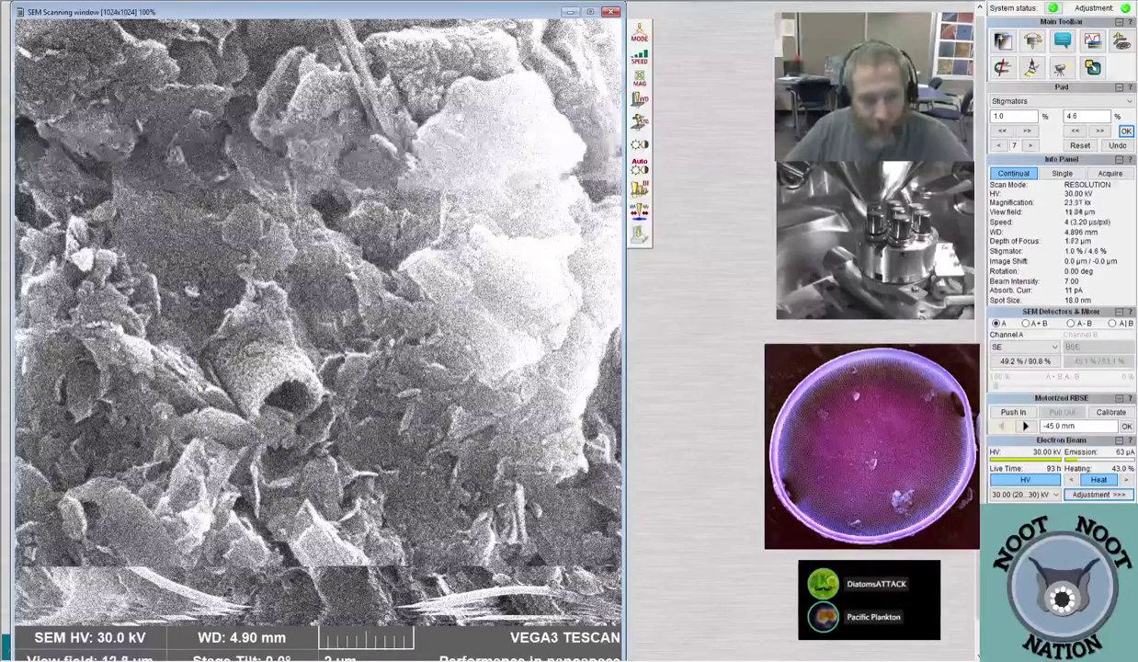
{"action": "scroll", "coordinate": [318, 321], "scroll_direction": "down", "scroll_amount": 1}
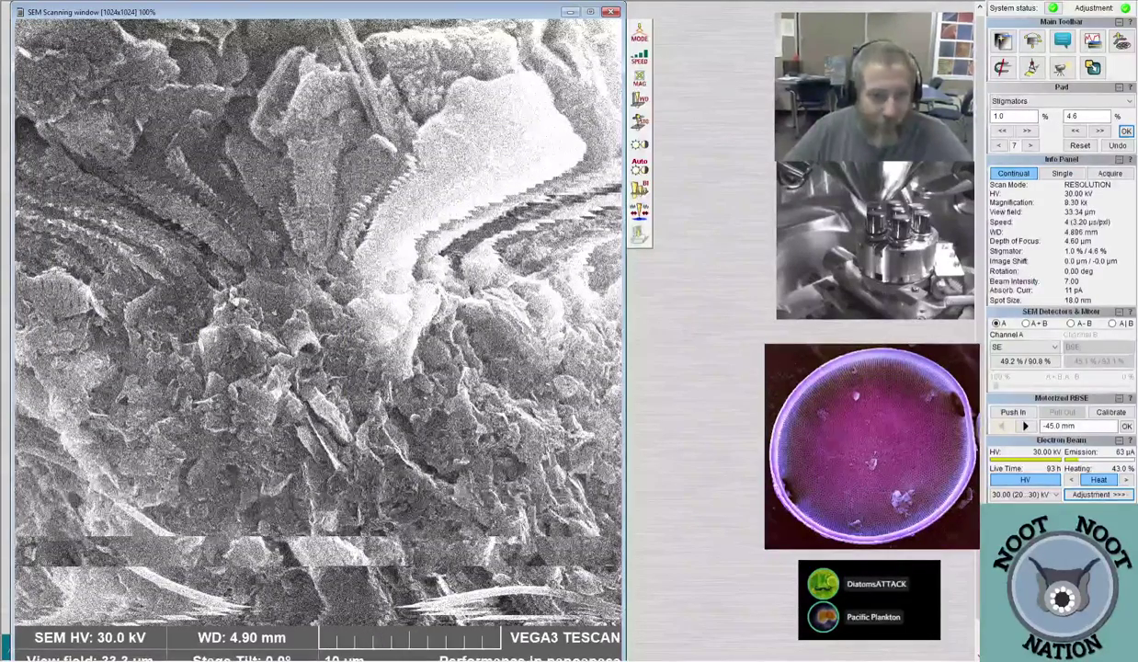
{"action": "scroll", "coordinate": [318, 322], "scroll_direction": "down", "scroll_amount": 2}
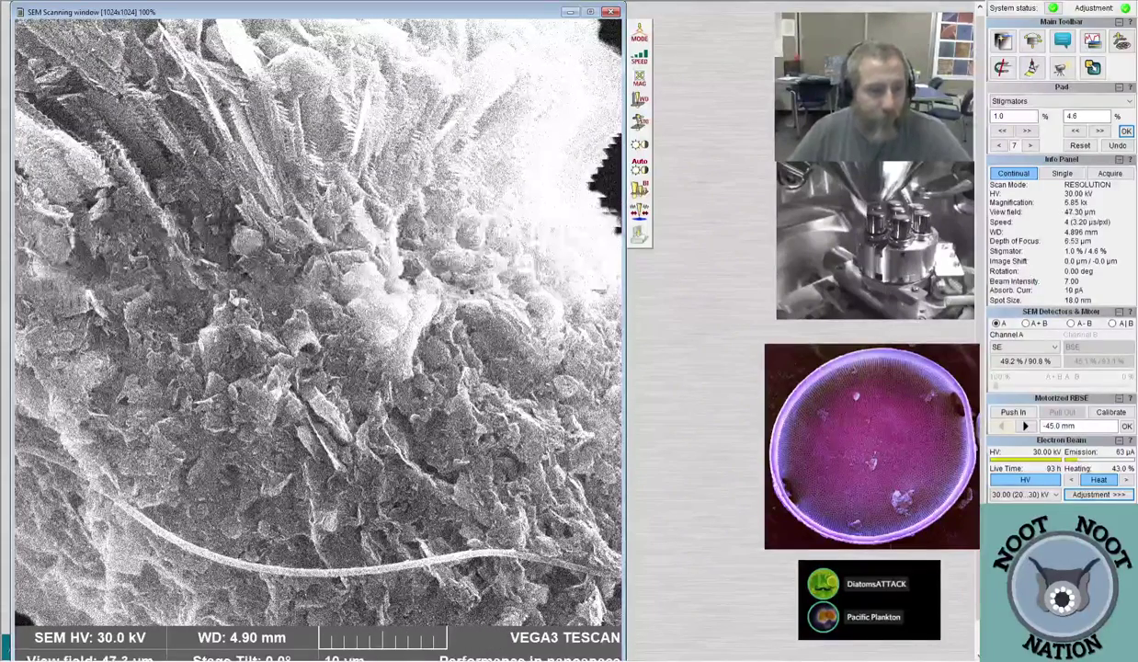
{"action": "scroll", "coordinate": [318, 321], "scroll_direction": "down", "scroll_amount": 2}
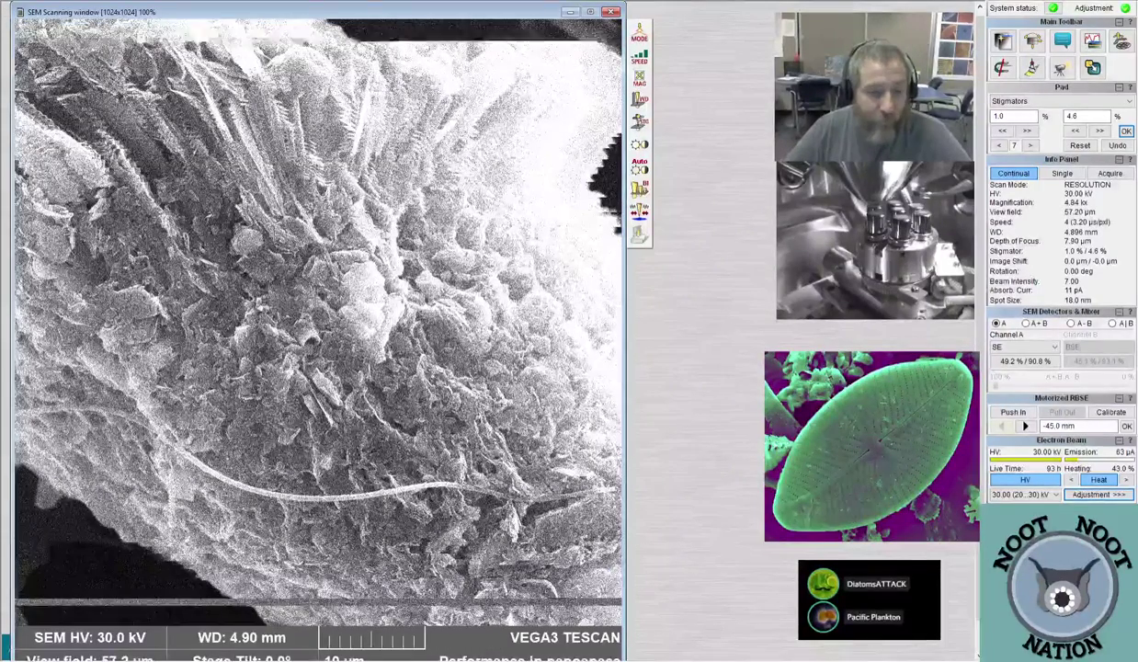
{"action": "scroll", "coordinate": [318, 322], "scroll_direction": "down", "scroll_amount": 2}
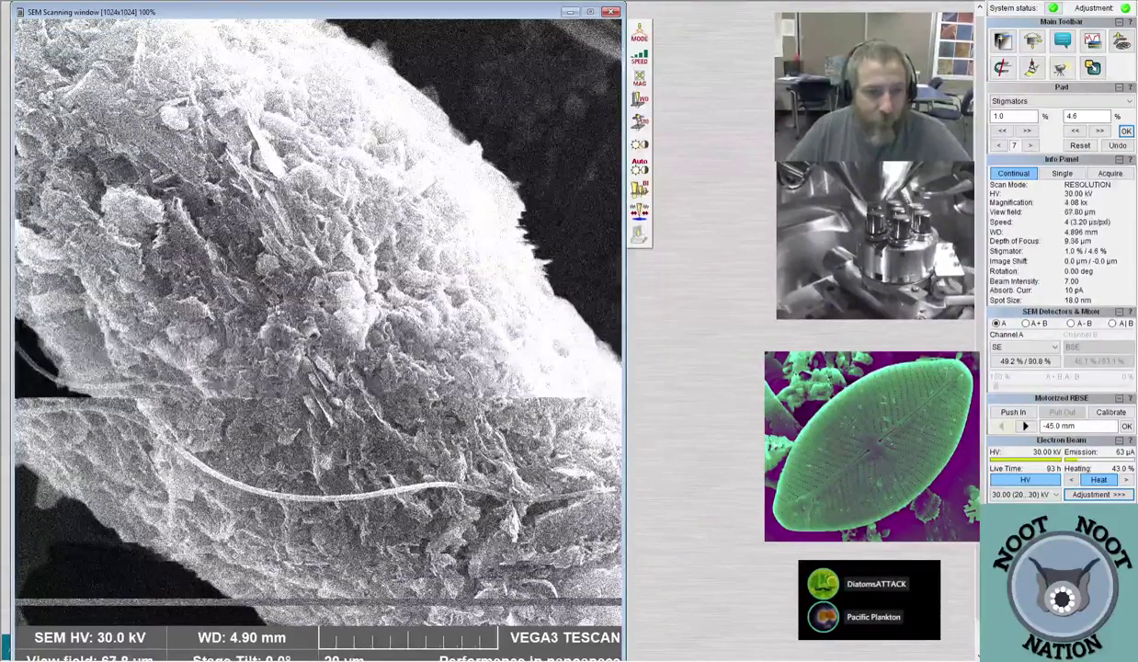
{"action": "scroll", "coordinate": [318, 321], "scroll_direction": "down", "scroll_amount": 1}
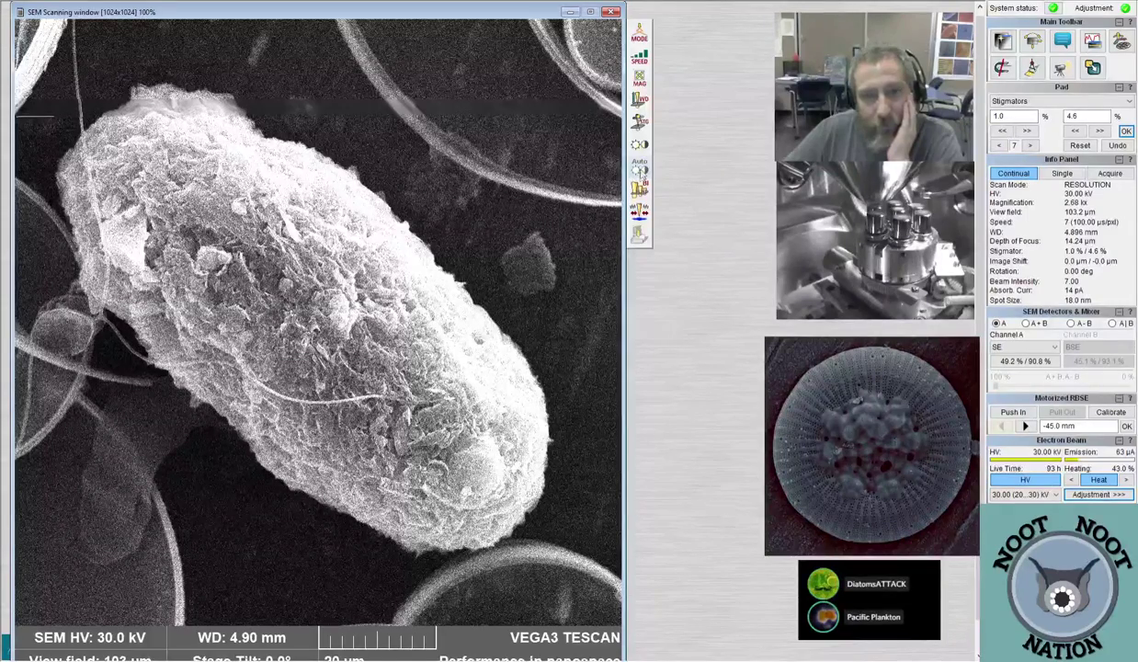
Auto-adjust the pellet view's brightness and contrast, and capture it as the image Poop.tif with the label Poop, closing it when done
{"action": "left_click", "coordinate": [641, 170]}
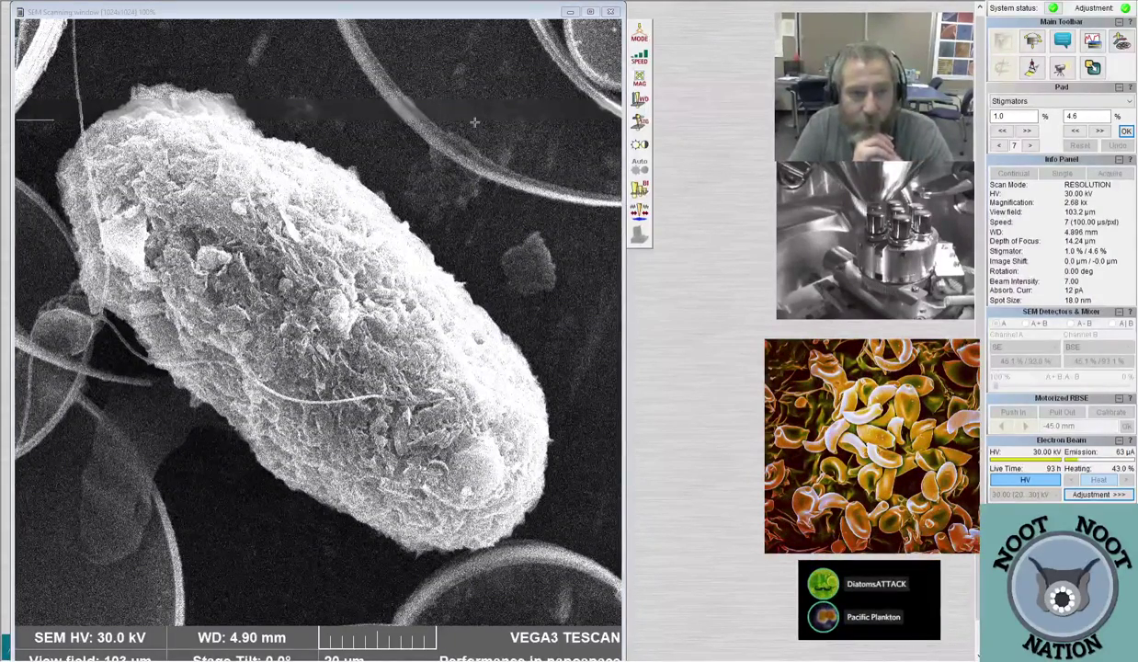
{"action": "left_click", "coordinate": [474, 122]}
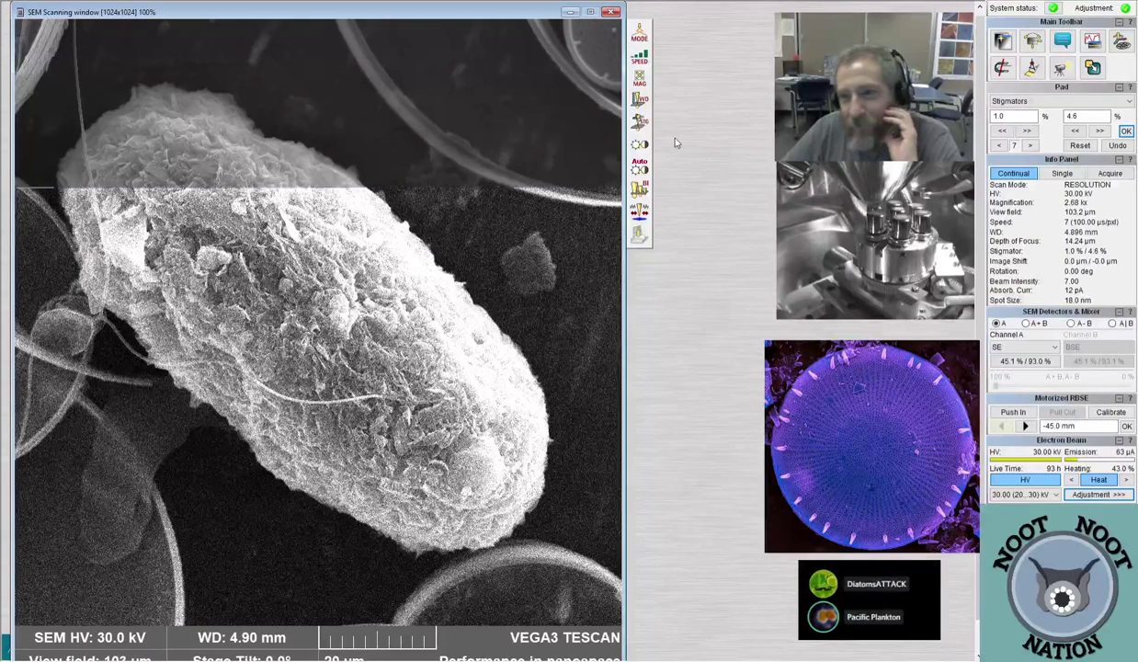
{"action": "left_click", "coordinate": [640, 237]}
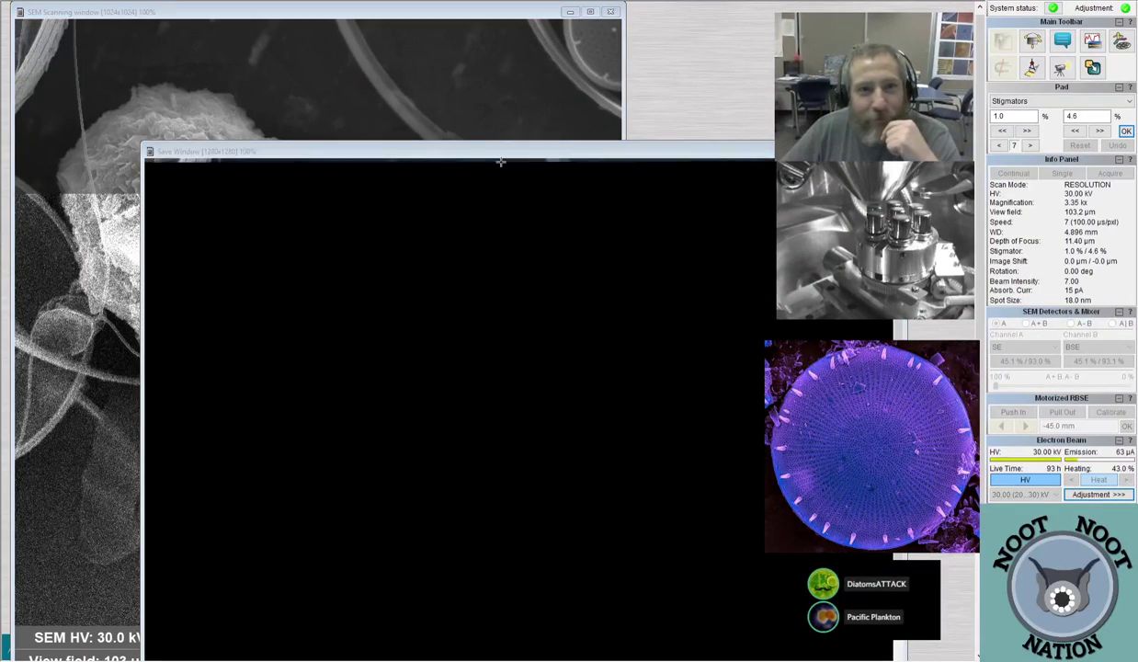
{"action": "left_click_drag", "start_coordinate": [493, 158], "coordinate": [359, 15]}
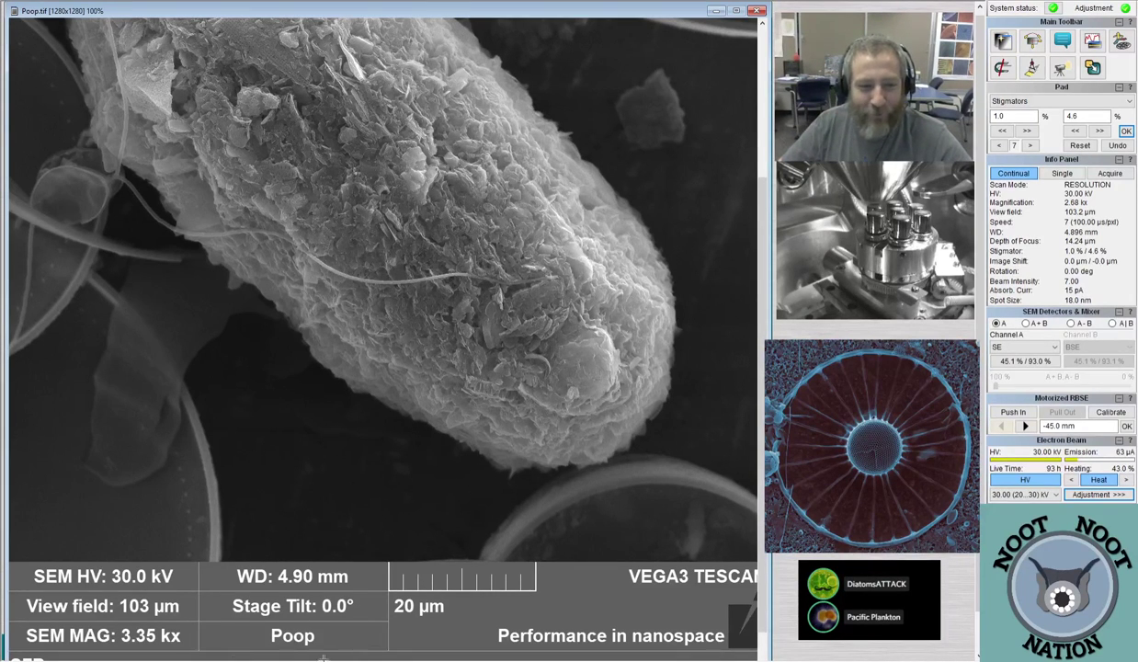
{"action": "left_click", "coordinate": [760, 11]}
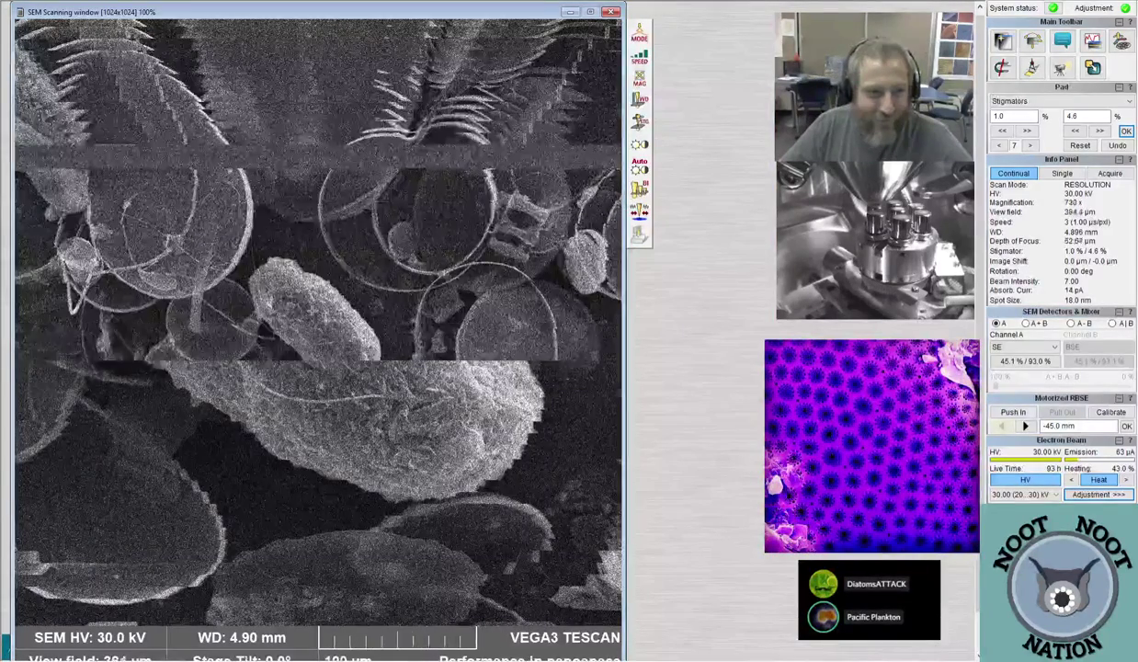
Survey the field of discs and rings surrounding the pellet, down to a magnification of about 137x
{"action": "scroll", "coordinate": [299, 371], "scroll_direction": "down", "scroll_amount": 1}
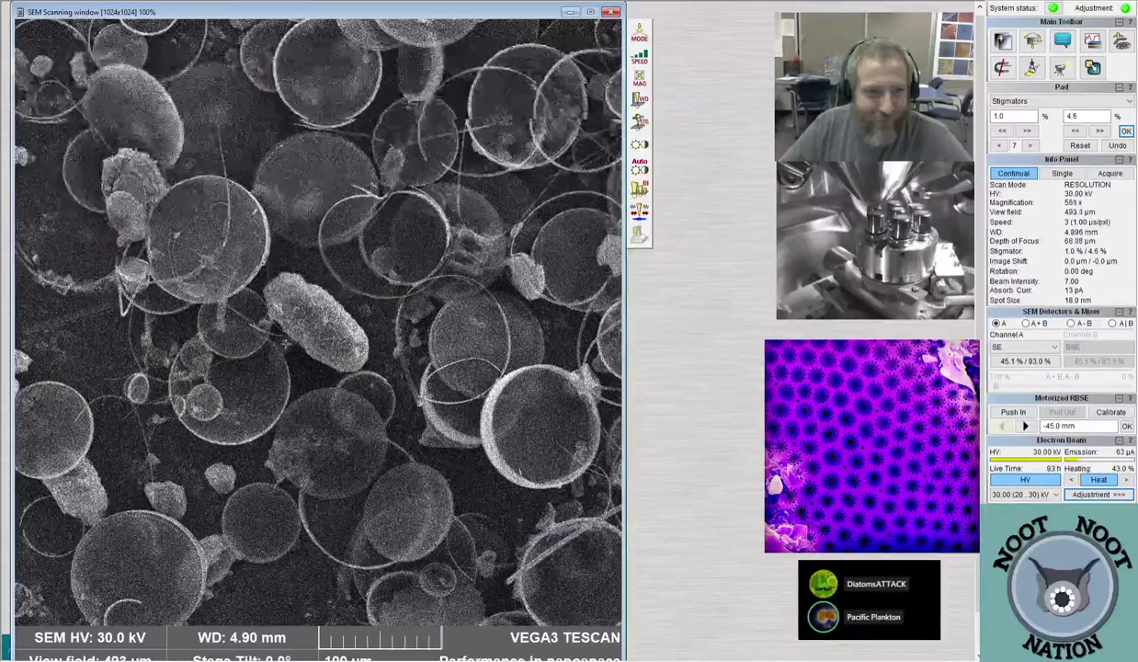
{"action": "scroll", "coordinate": [299, 370], "scroll_direction": "down", "scroll_amount": 1}
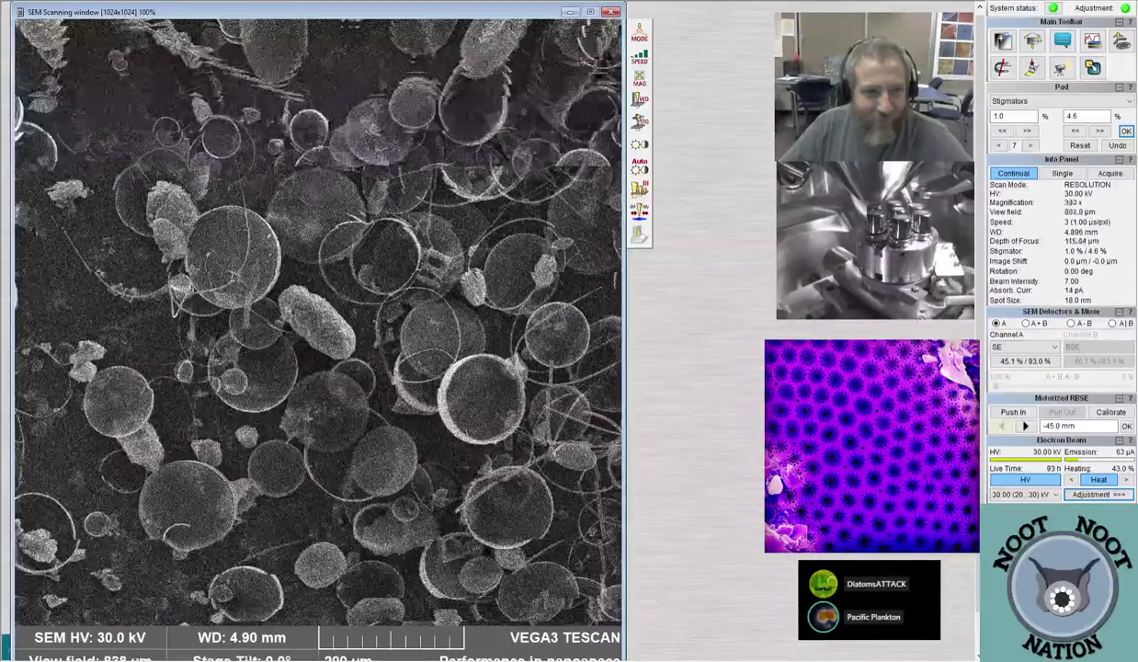
{"action": "scroll", "coordinate": [299, 370], "scroll_direction": "down", "scroll_amount": 1}
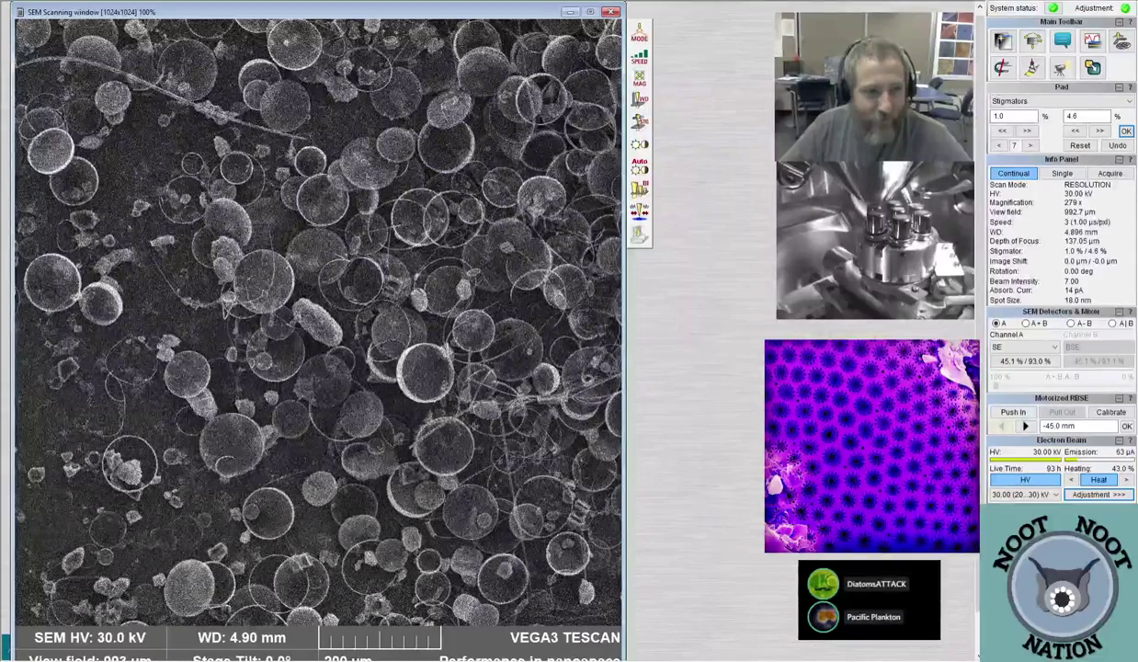
{"action": "scroll", "coordinate": [299, 371], "scroll_direction": "down", "scroll_amount": 2}
{"action": "scroll", "coordinate": [318, 322], "scroll_direction": "up", "scroll_amount": 1}
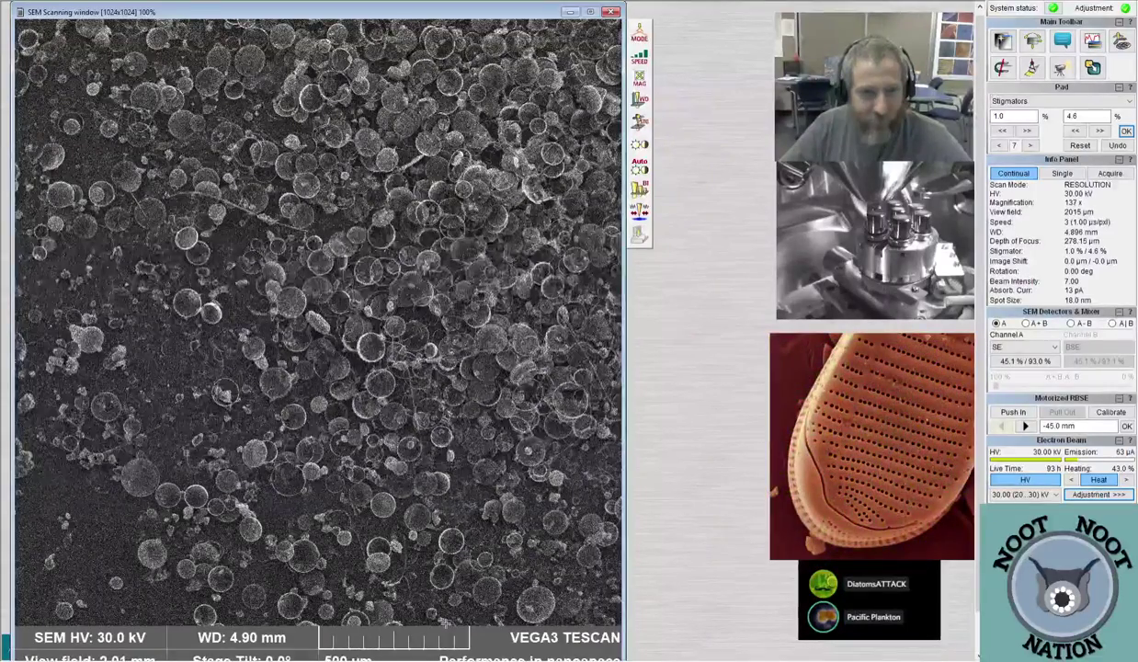
{"action": "scroll", "coordinate": [309, 450], "scroll_direction": "up", "scroll_amount": 2}
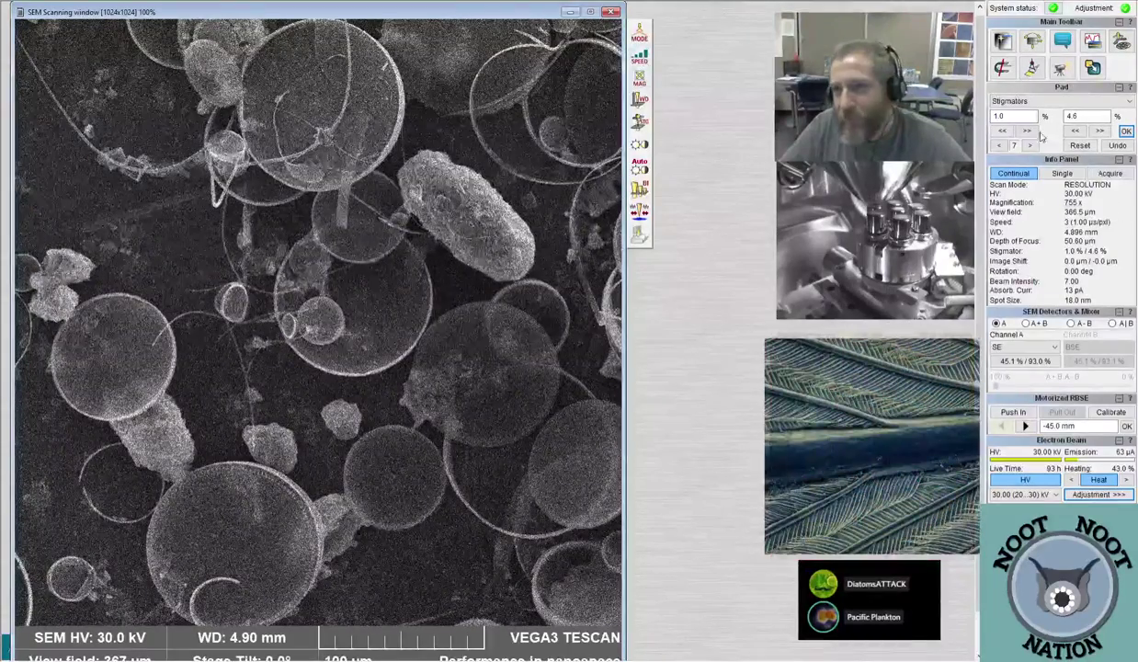
Set the beam intensity to 10.00
{"action": "left_click", "coordinate": [1071, 282]}
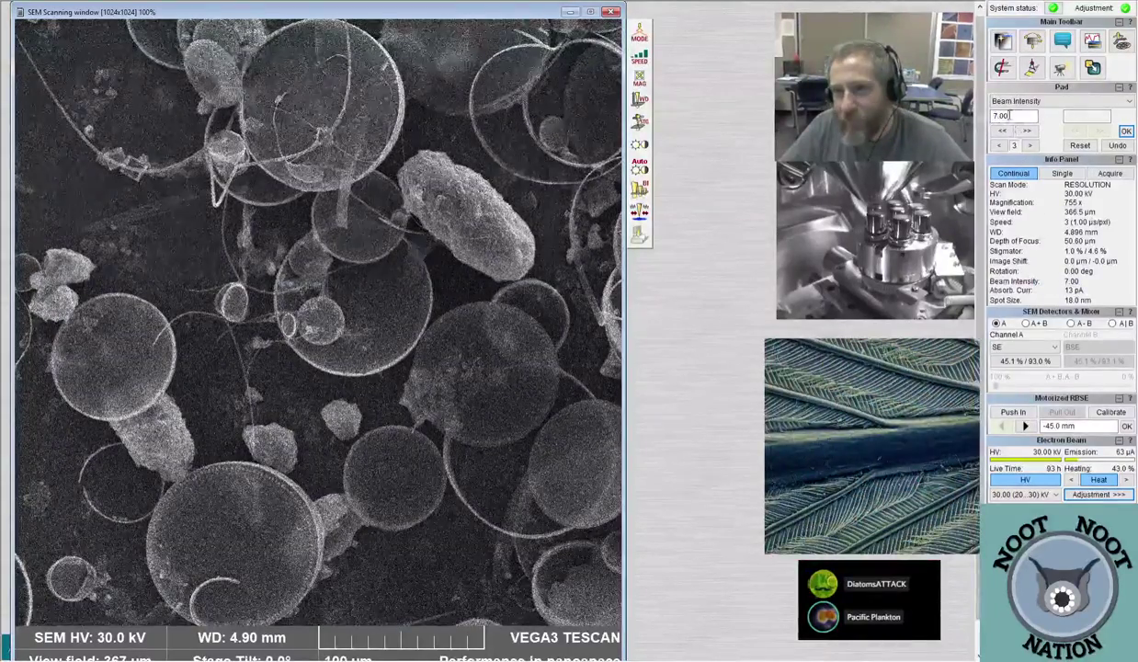
{"action": "double_click", "coordinate": [1009, 115]}
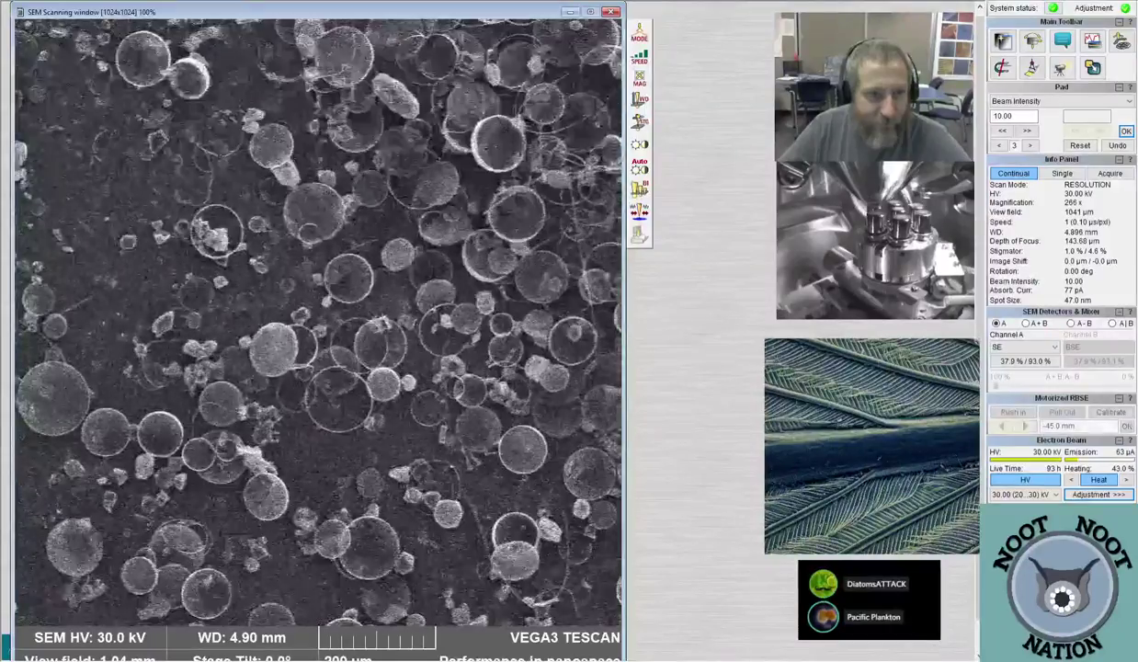
Search across the scattered discs and debris at about 279x until the elongated pointed diatom comes into the field
{"action": "scroll", "coordinate": [189, 463], "scroll_direction": "up", "scroll_amount": 1}
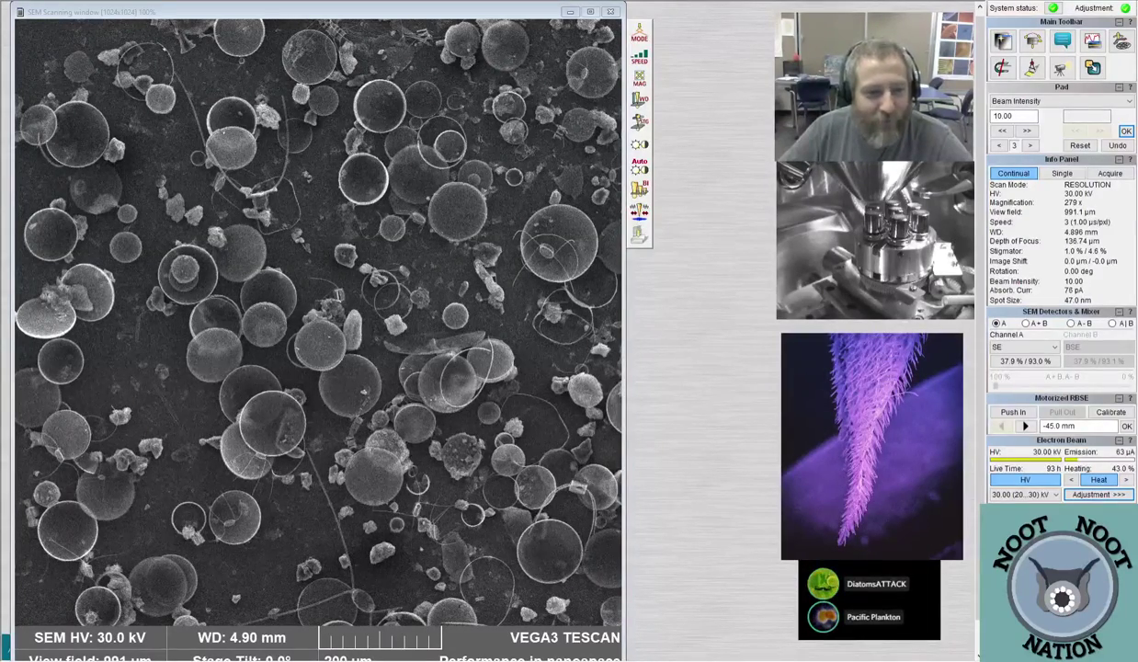
{"action": "left_click", "coordinate": [142, 545]}
{"action": "left_click", "coordinate": [454, 445]}
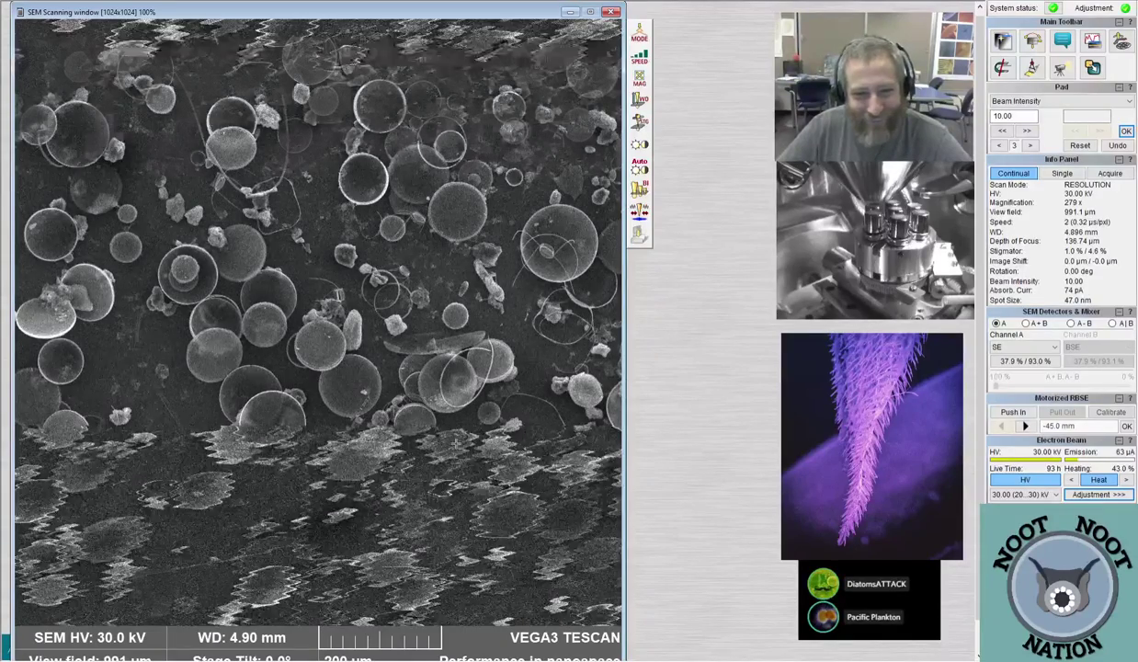
{"action": "left_click", "coordinate": [310, 512]}
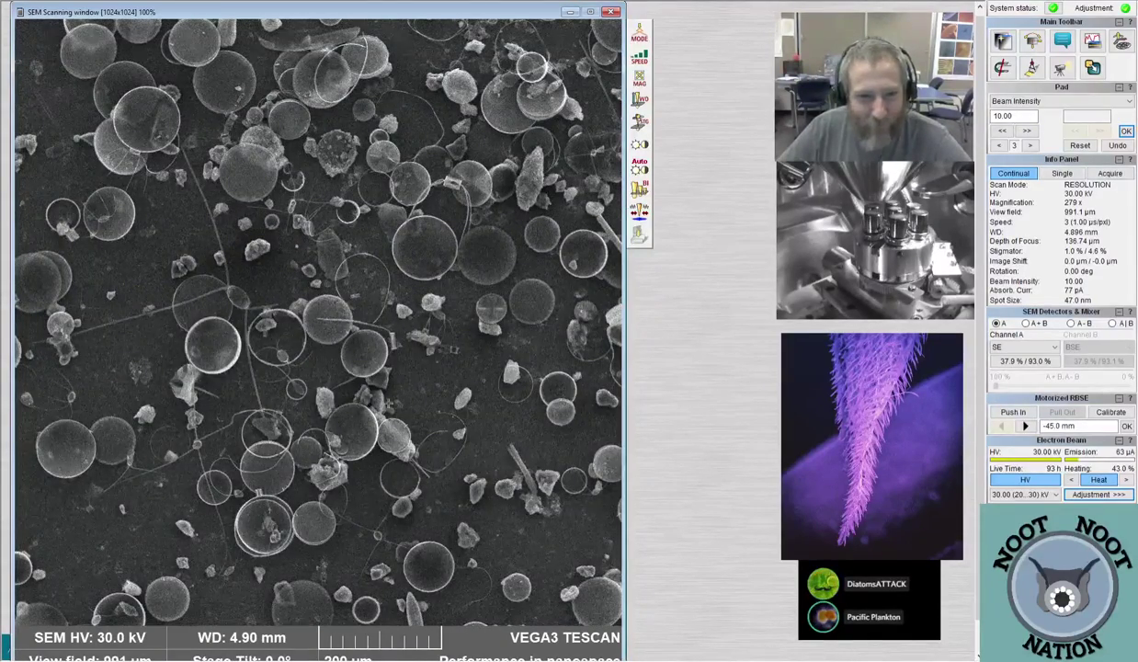
{"action": "left_click", "coordinate": [320, 516]}
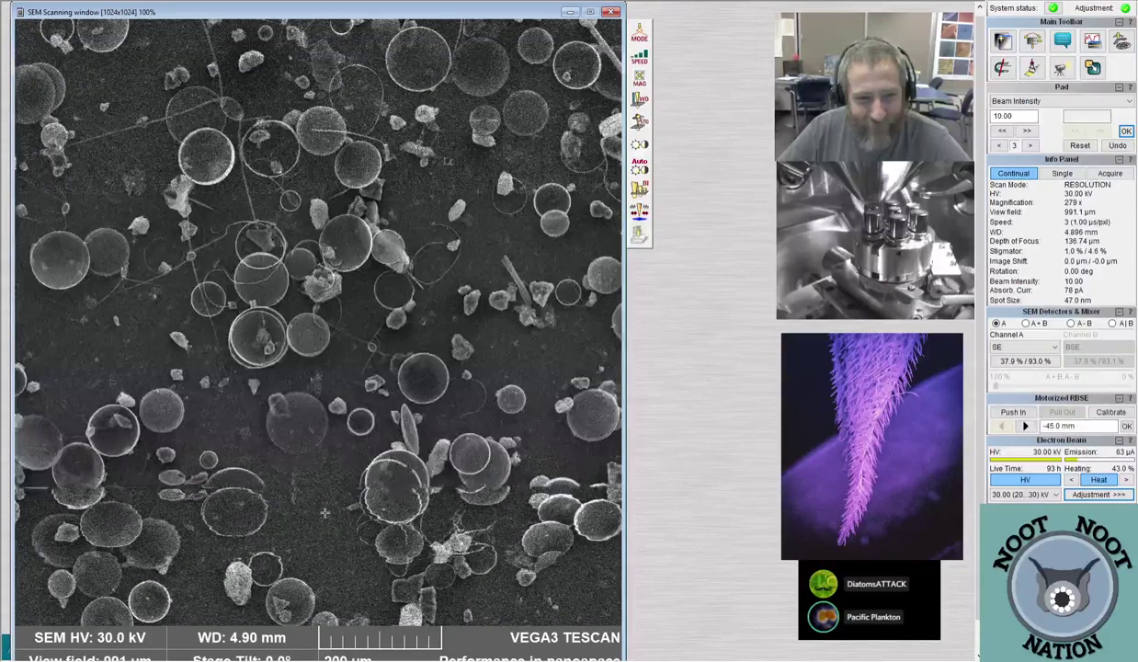
Inspect the elongated diatom, examining its central slit and rows of pores at about 17 kx and its whole outline at 2.89 kx
{"action": "scroll", "coordinate": [318, 320], "scroll_direction": "up", "scroll_amount": 5}
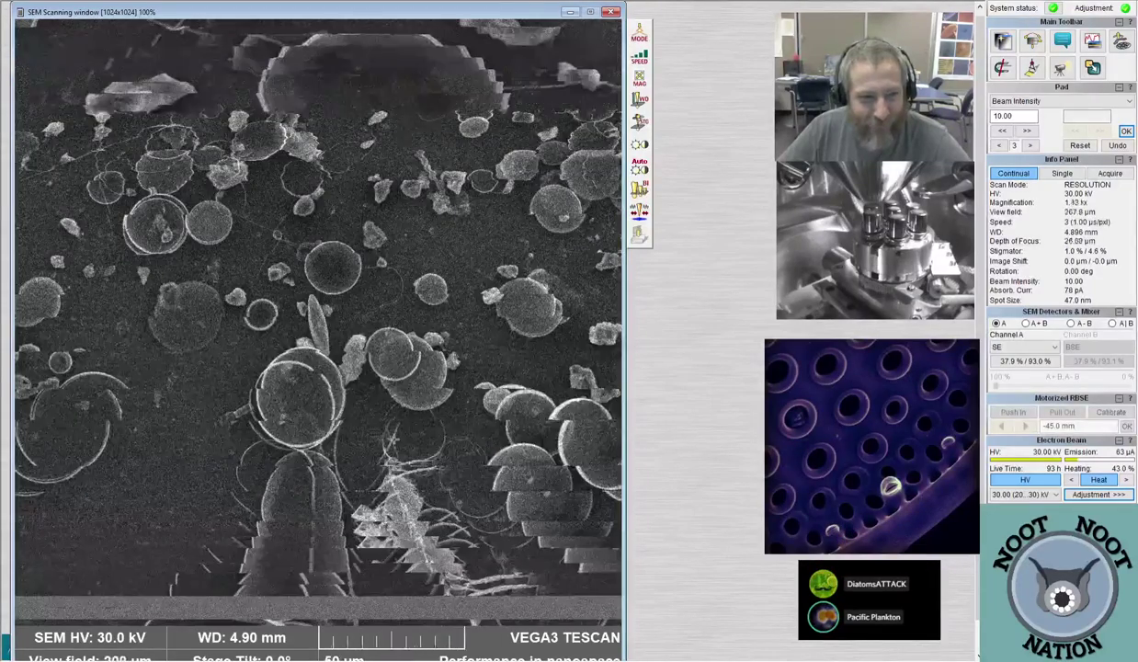
{"action": "scroll", "coordinate": [343, 443], "scroll_direction": "up", "scroll_amount": 4}
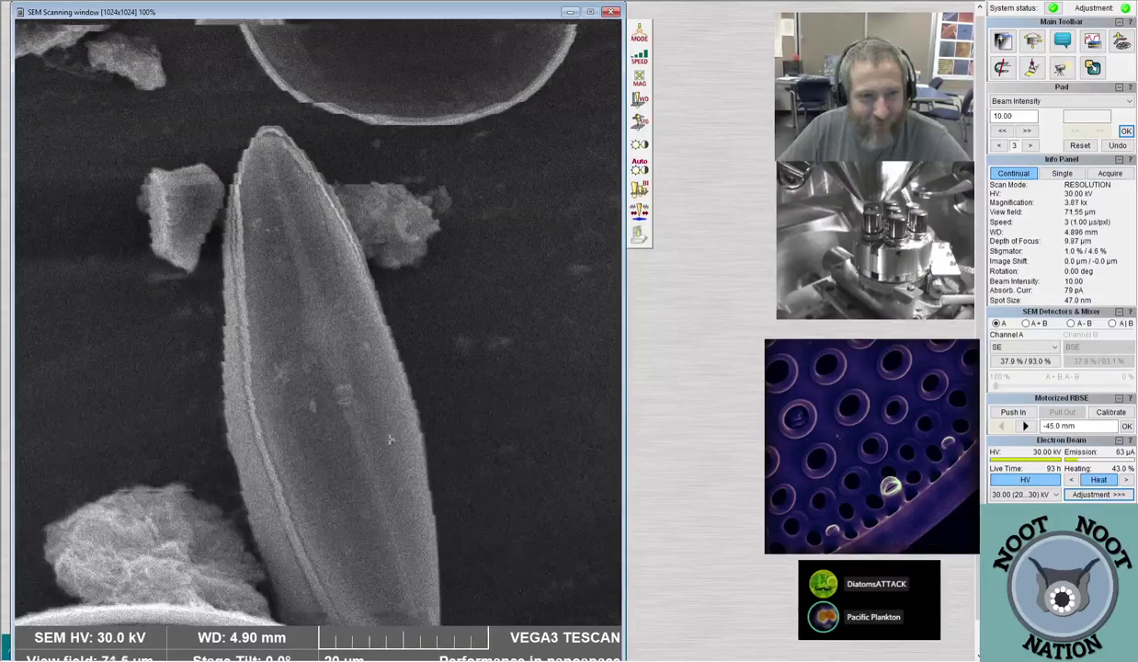
{"action": "scroll", "coordinate": [342, 442], "scroll_direction": "up", "scroll_amount": 2}
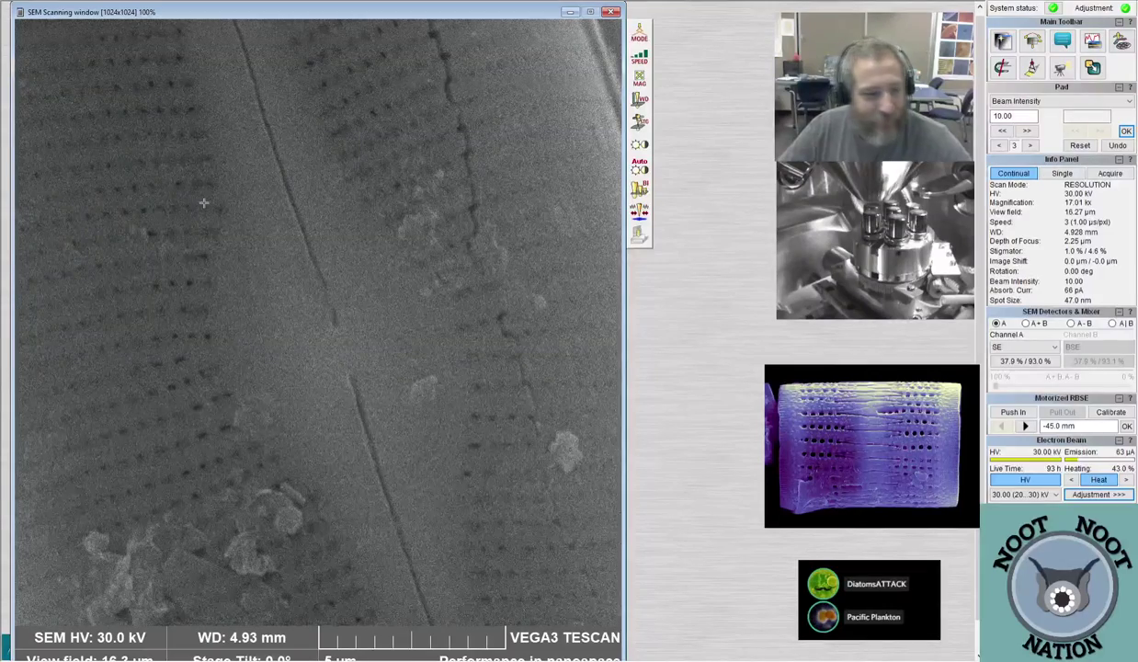
{"action": "scroll", "coordinate": [204, 202], "scroll_direction": "down", "scroll_amount": 3}
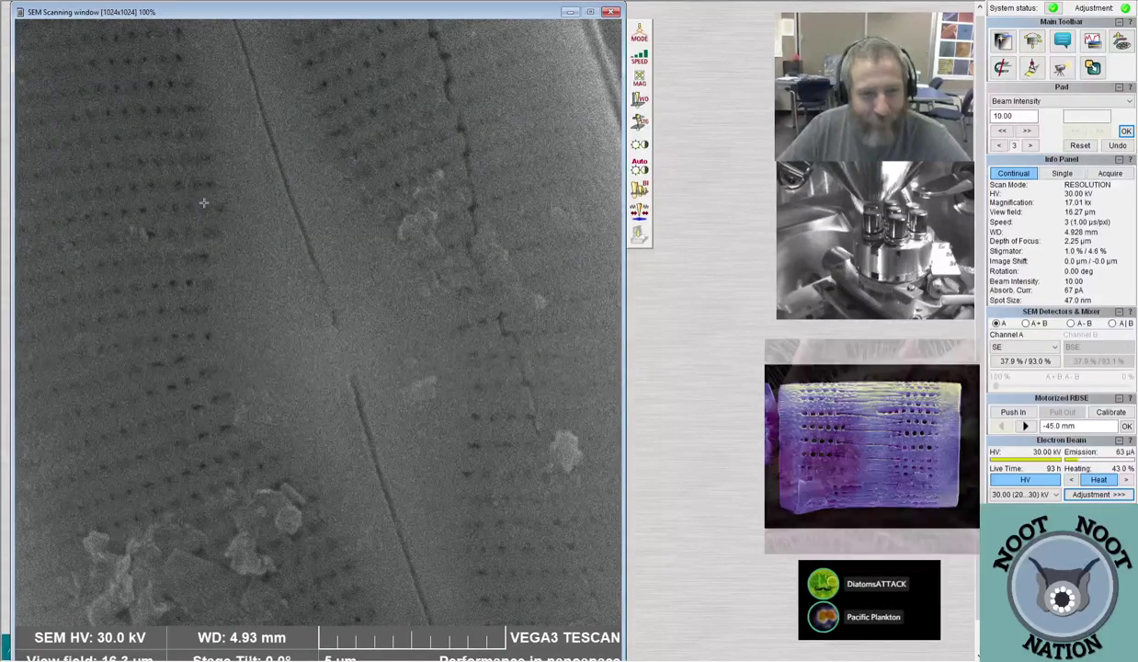
{"action": "scroll", "coordinate": [201, 286], "scroll_direction": "down", "scroll_amount": 1}
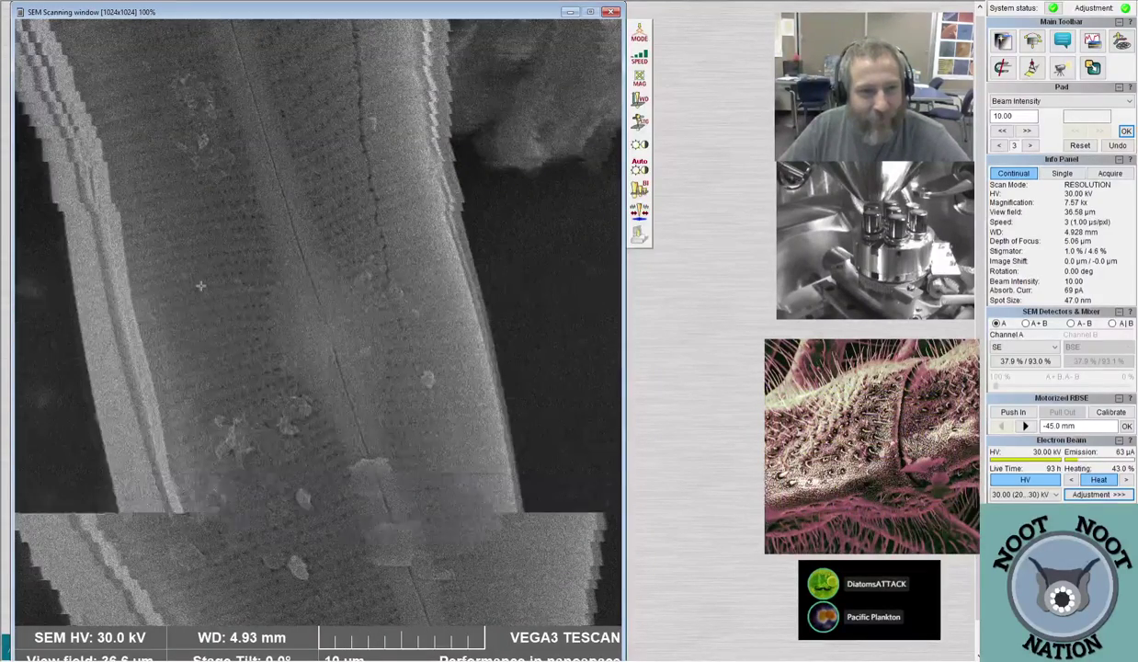
{"action": "scroll", "coordinate": [200, 286], "scroll_direction": "down", "scroll_amount": 3}
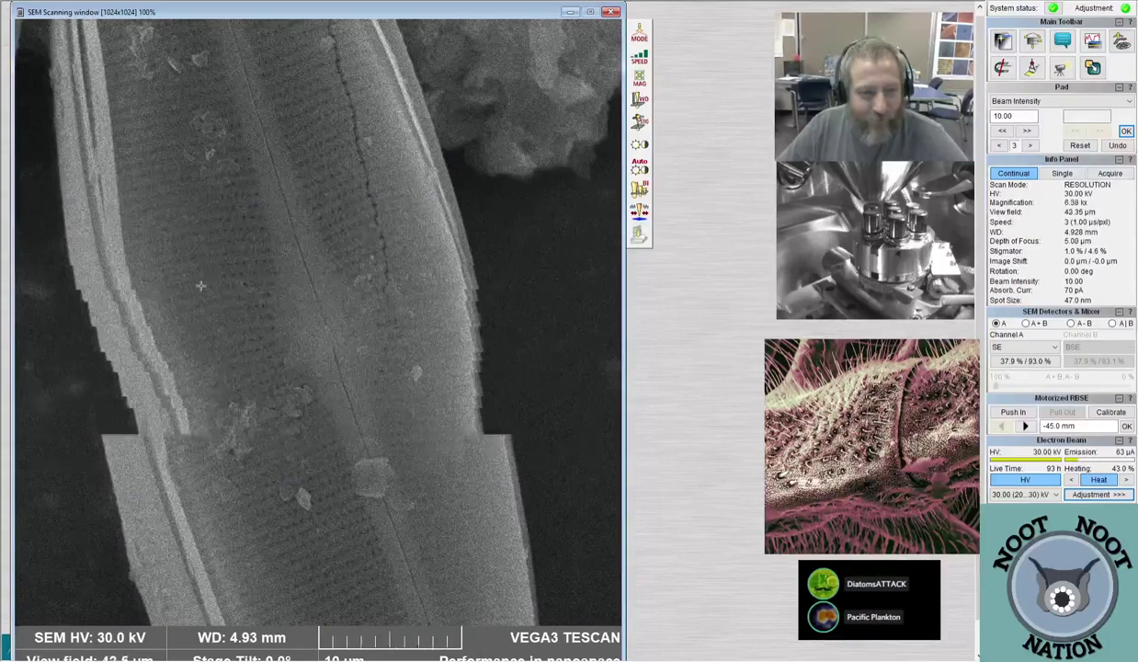
{"action": "scroll", "coordinate": [201, 286], "scroll_direction": "down", "scroll_amount": 1}
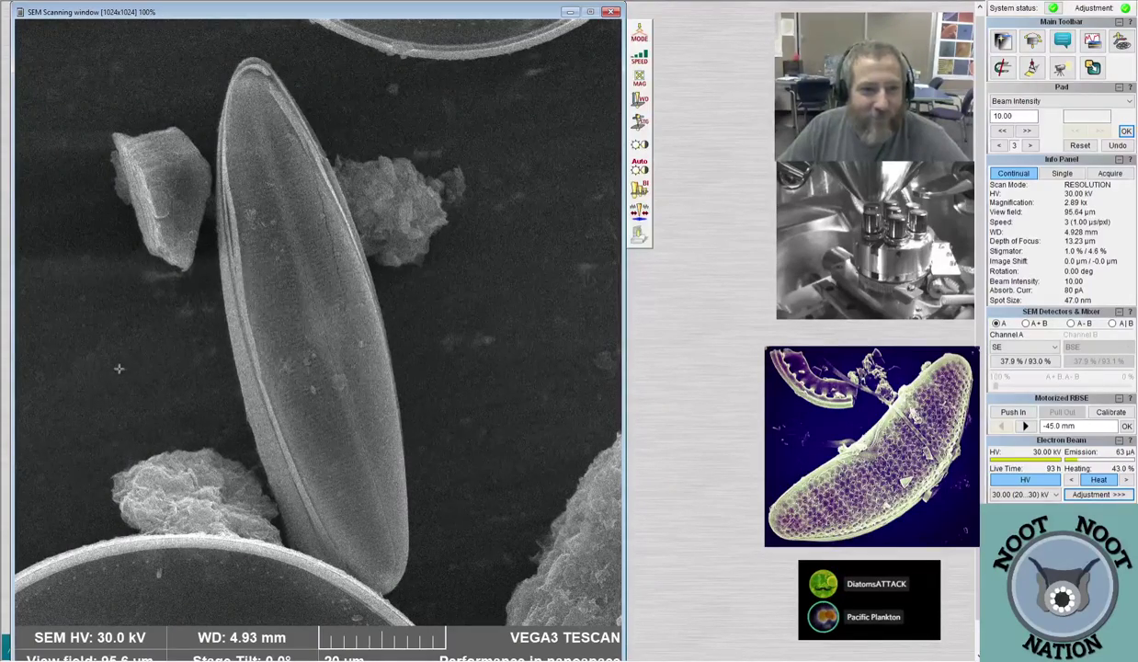
Examine the discs and debris around the elongated diatom at about 891x, and return to the diatom at 2.45 kx
{"action": "scroll", "coordinate": [118, 368], "scroll_direction": "down", "scroll_amount": 5}
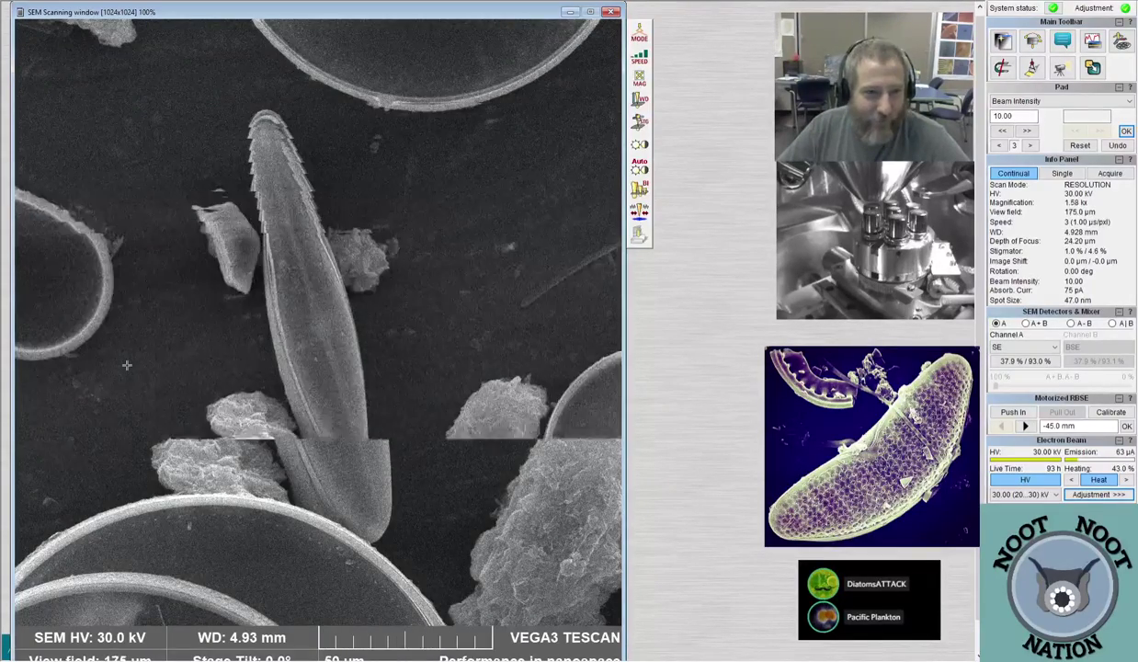
{"action": "scroll", "coordinate": [126, 365], "scroll_direction": "down", "scroll_amount": 5}
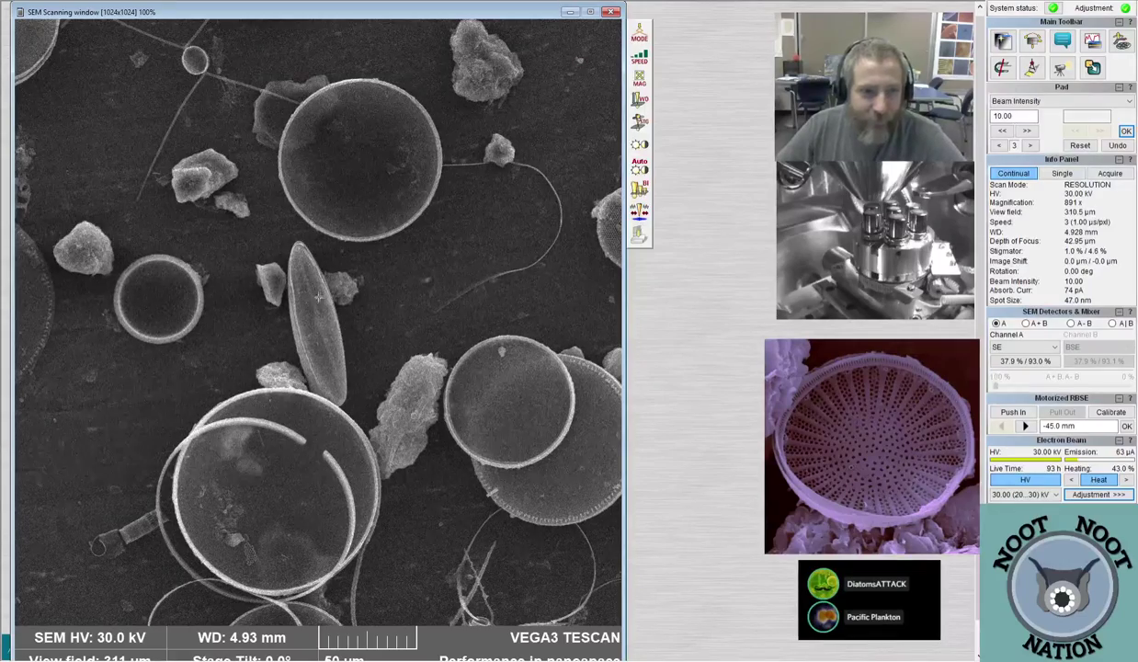
{"action": "scroll", "coordinate": [322, 313], "scroll_direction": "up", "scroll_amount": 5}
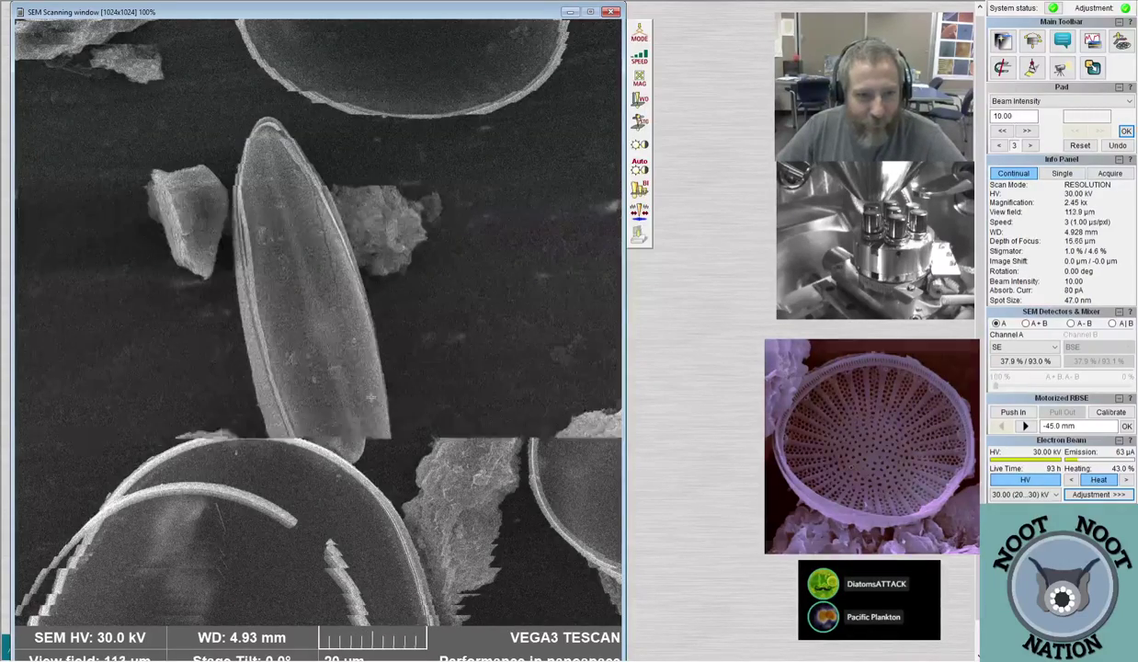
Survey the discs around the elongated diatom at 728x and bring the nearby oval diatom with the broken edge to the field's centre
{"action": "scroll", "coordinate": [371, 397], "scroll_direction": "up", "scroll_amount": 1}
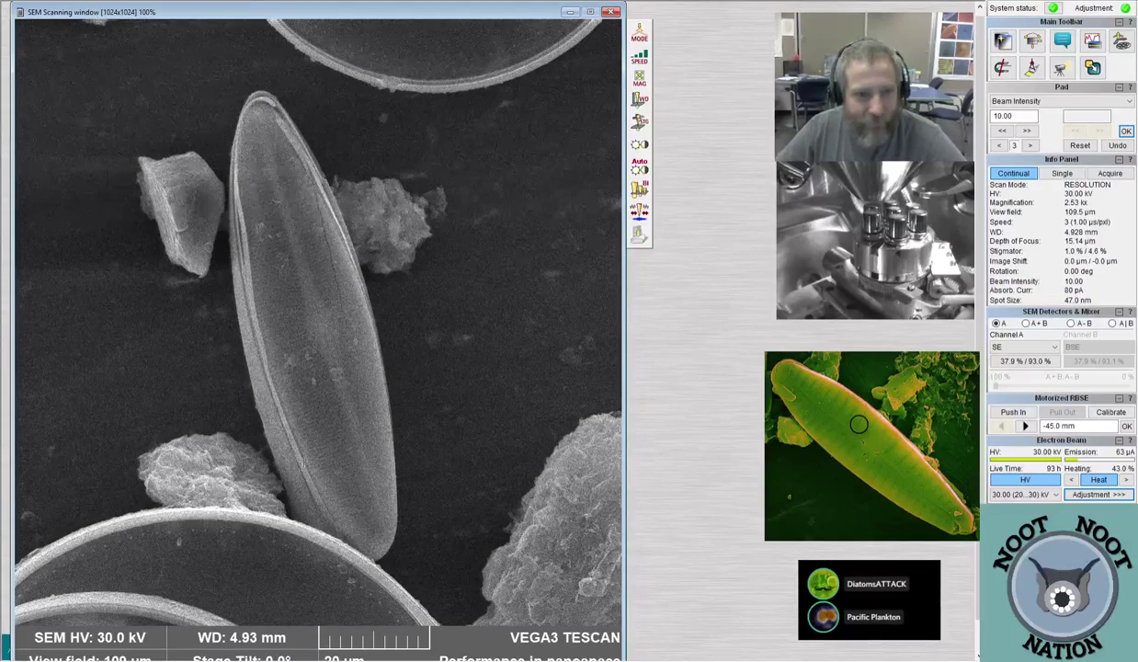
{"action": "scroll", "coordinate": [302, 462], "scroll_direction": "down", "scroll_amount": 4}
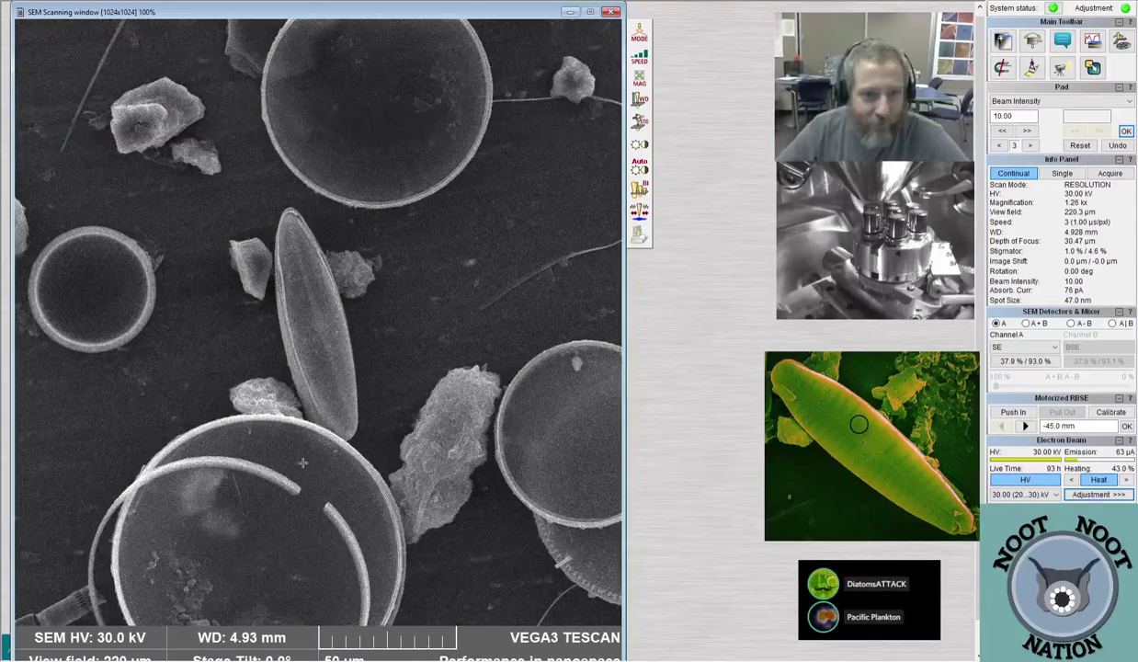
{"action": "scroll", "coordinate": [302, 462], "scroll_direction": "down", "scroll_amount": 3}
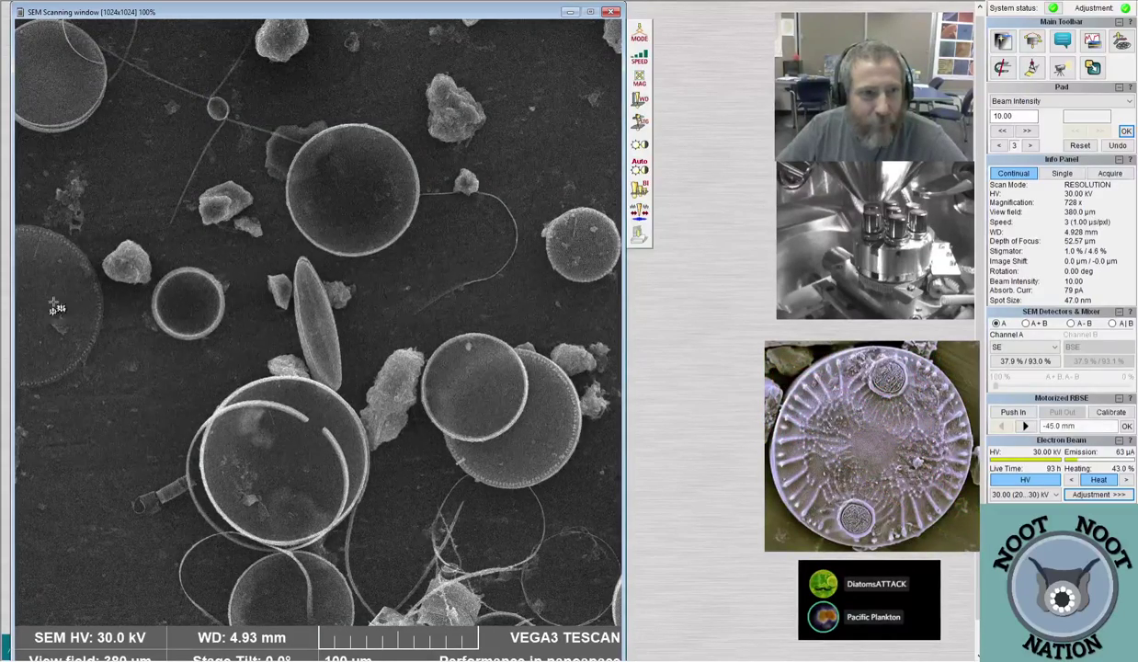
{"action": "double_click", "coordinate": [55, 308]}
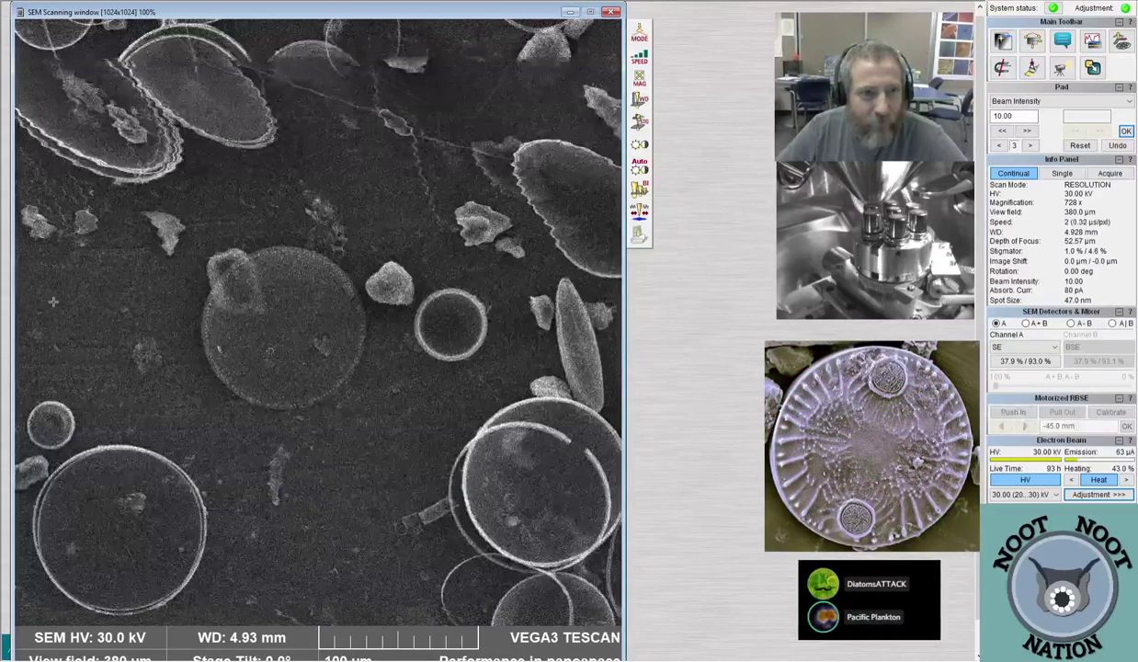
{"action": "double_click", "coordinate": [169, 516]}
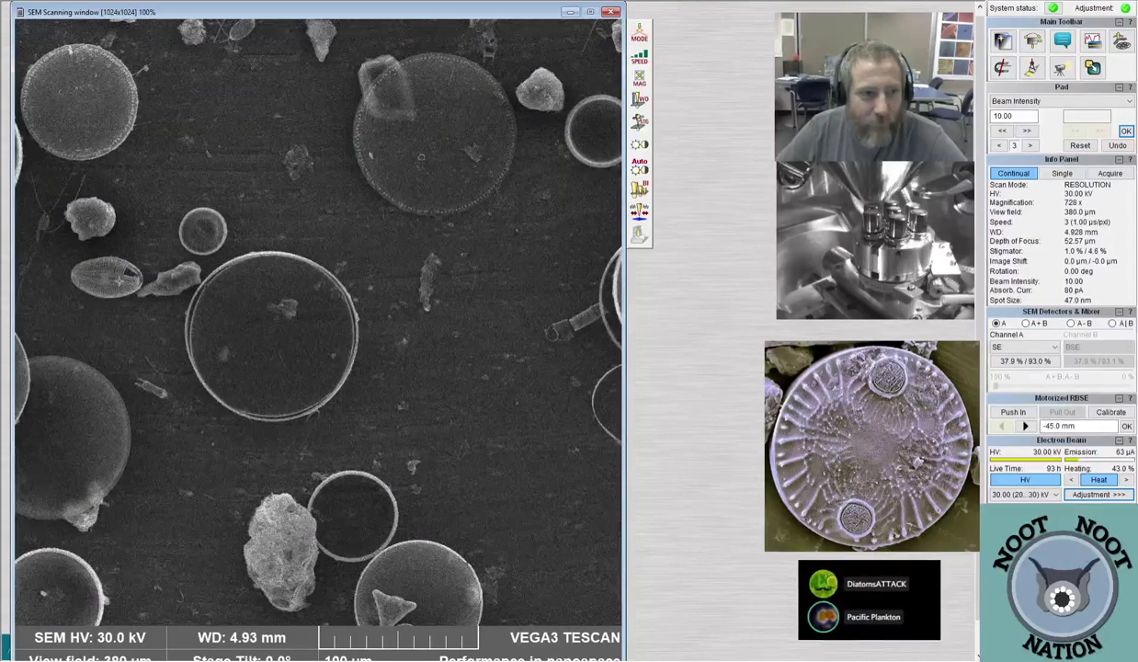
{"action": "double_click", "coordinate": [104, 276]}
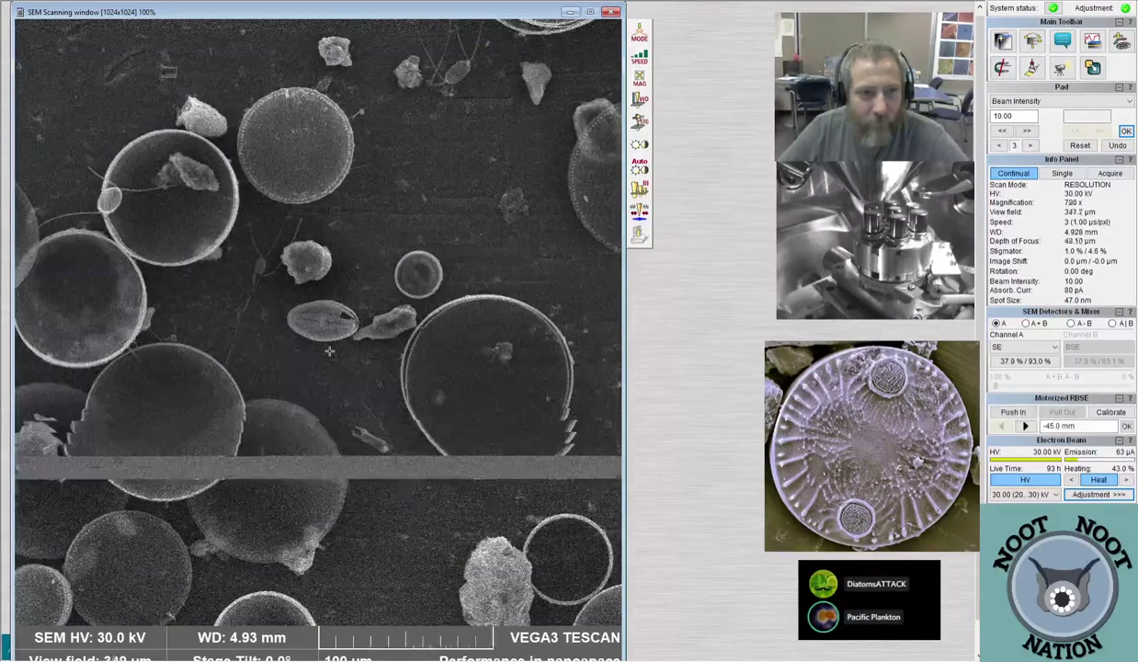
Magnify the oval diatom's central area to about 15.5 kx and refocus on its pores at a working distance of 4.940 mm
{"action": "scroll", "coordinate": [329, 351], "scroll_direction": "up", "scroll_amount": 2}
{"action": "scroll", "coordinate": [329, 351], "scroll_direction": "up", "scroll_amount": 4}
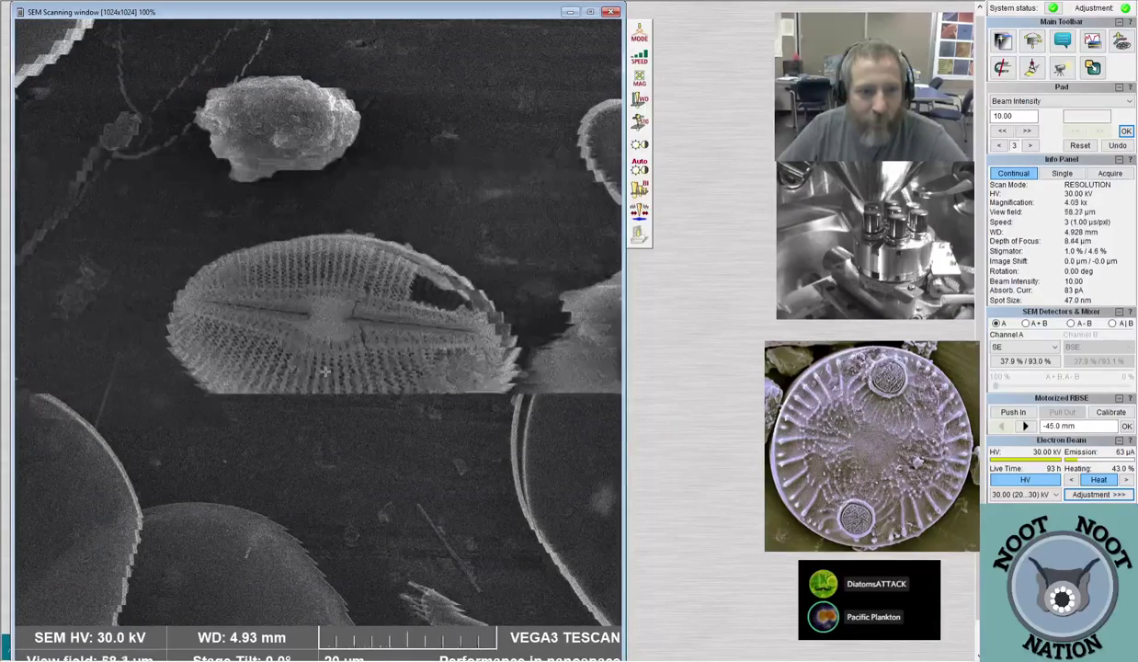
{"action": "scroll", "coordinate": [324, 371], "scroll_direction": "up", "scroll_amount": 2}
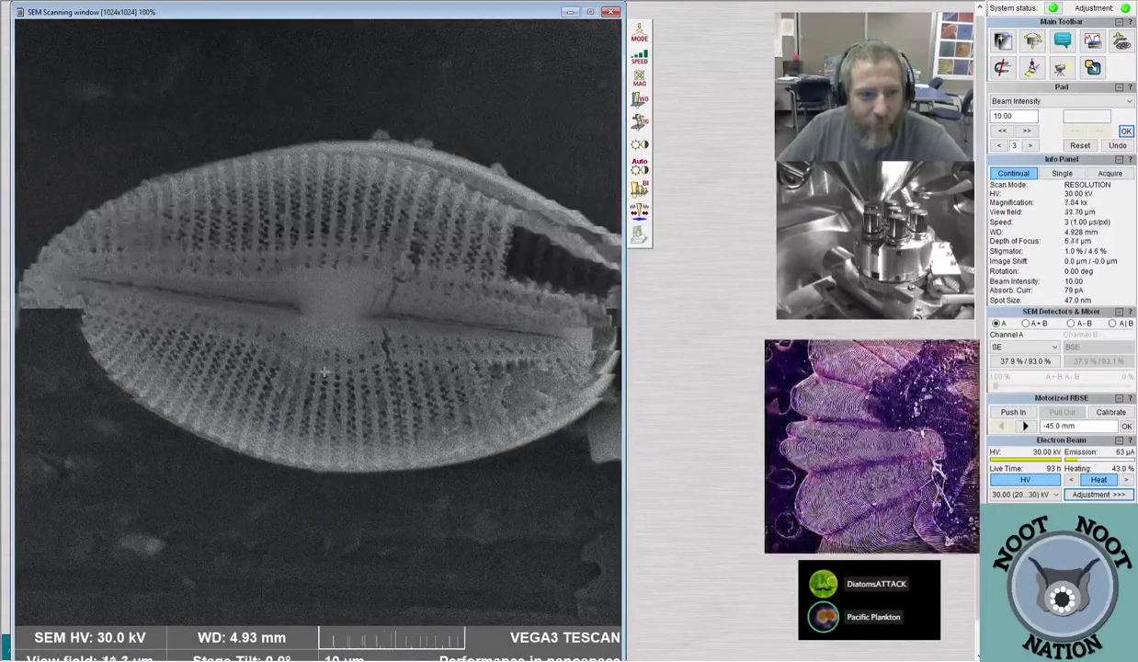
{"action": "scroll", "coordinate": [324, 372], "scroll_direction": "up", "scroll_amount": 2}
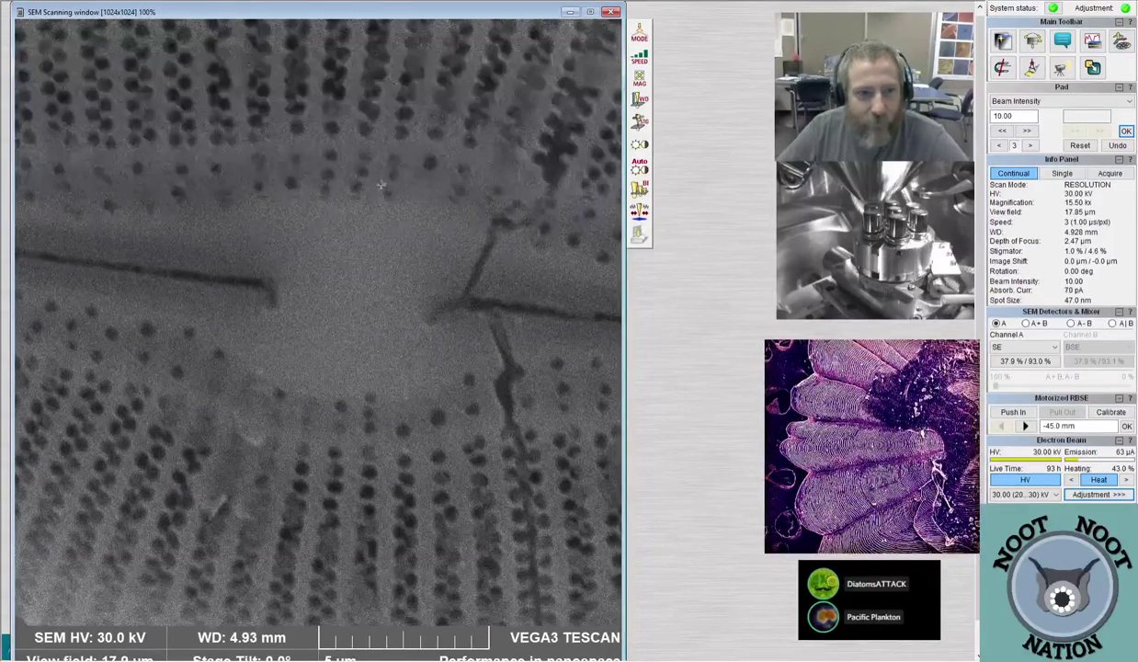
{"action": "left_click", "coordinate": [319, 183]}
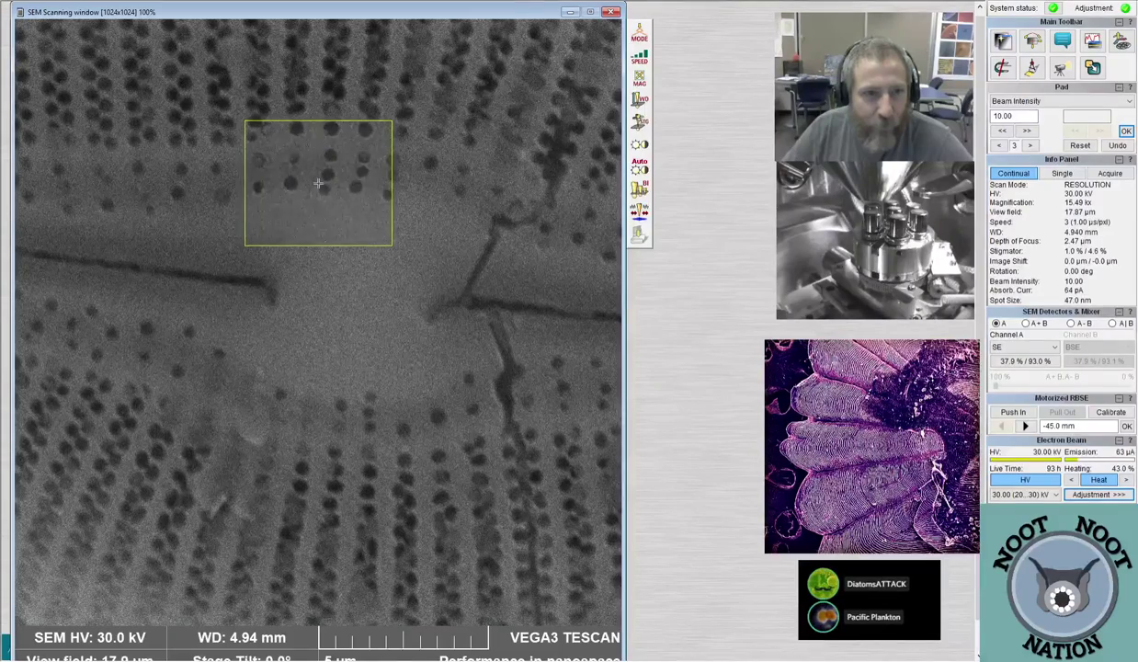
{"action": "left_click", "coordinate": [424, 162]}
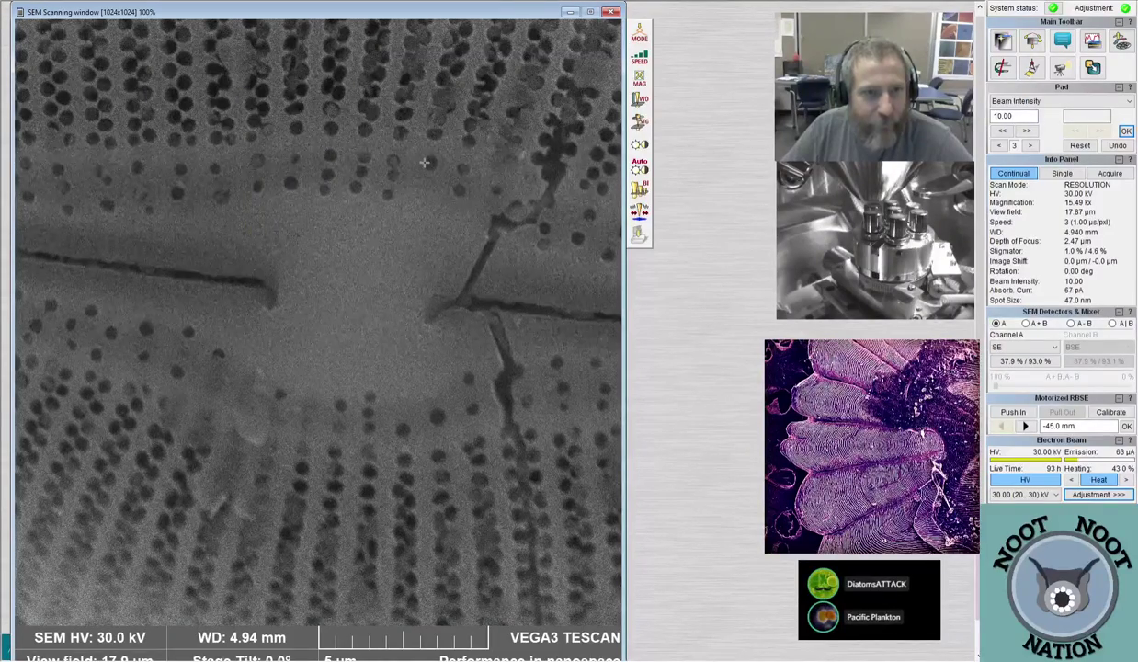
Examine the whole oval diatom and its surroundings, and centre the small spined cylindrical fragment below it at 1.66 kx
{"action": "scroll", "coordinate": [424, 163], "scroll_direction": "down", "scroll_amount": 5}
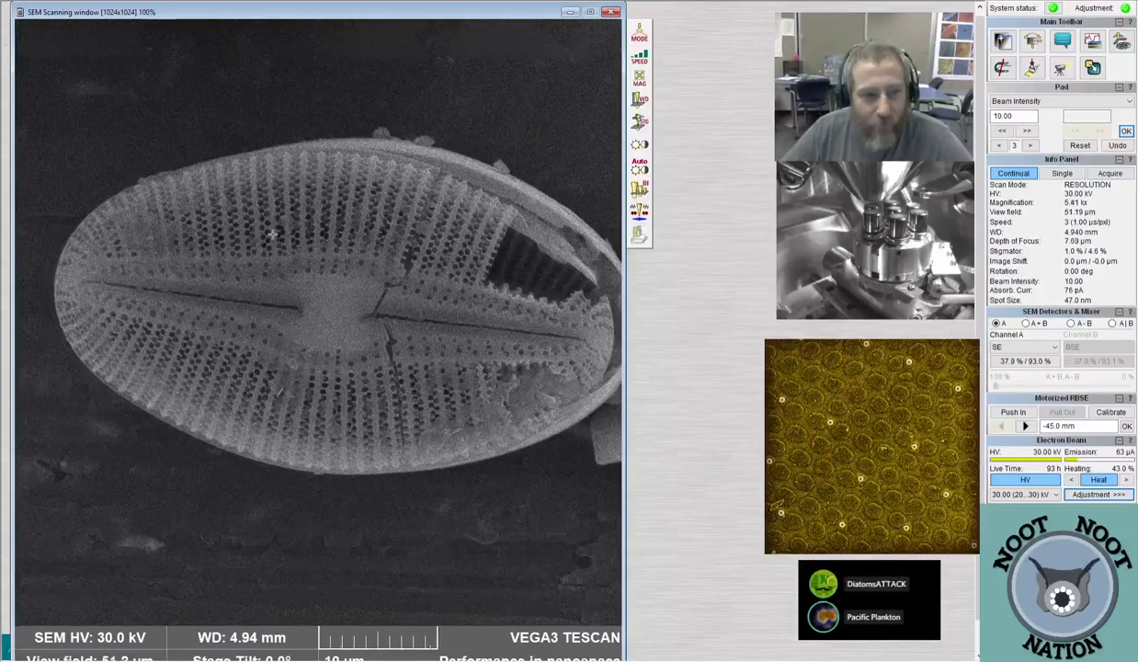
{"action": "scroll", "coordinate": [273, 234], "scroll_direction": "down", "scroll_amount": 3}
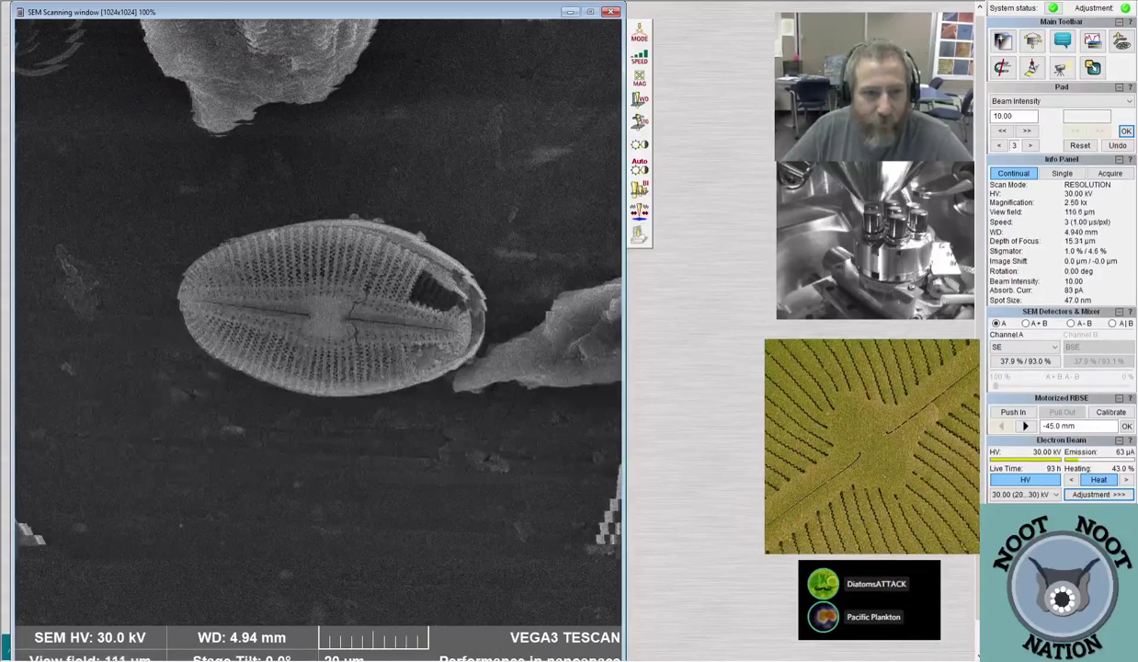
{"action": "scroll", "coordinate": [273, 234], "scroll_direction": "down", "scroll_amount": 2}
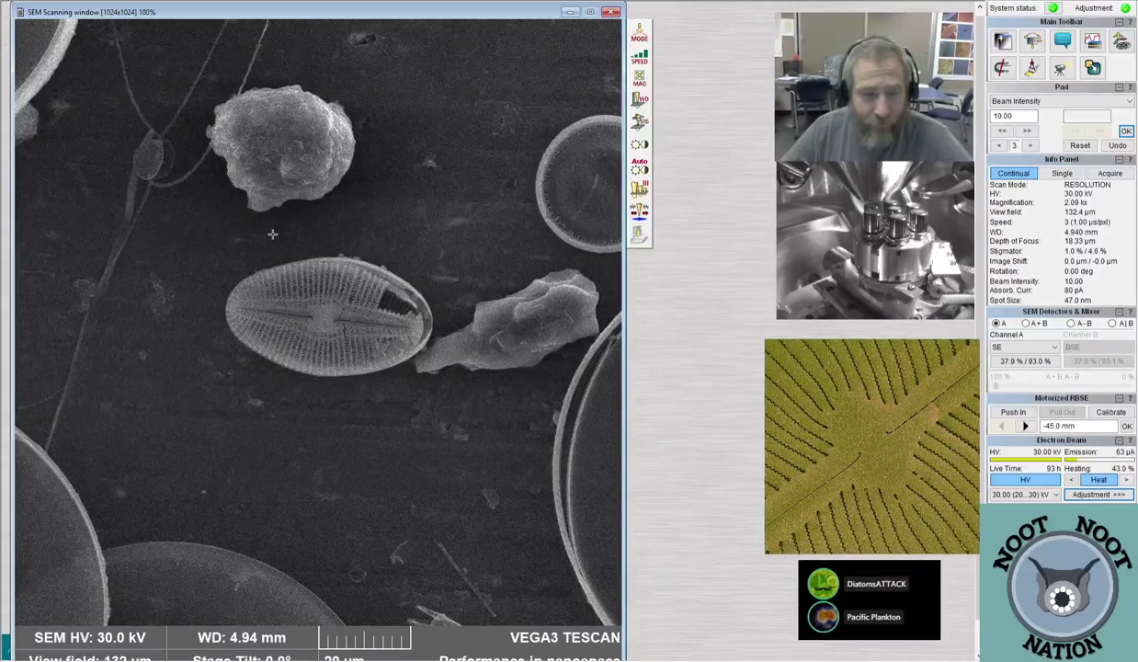
{"action": "scroll", "coordinate": [273, 234], "scroll_direction": "down", "scroll_amount": 1}
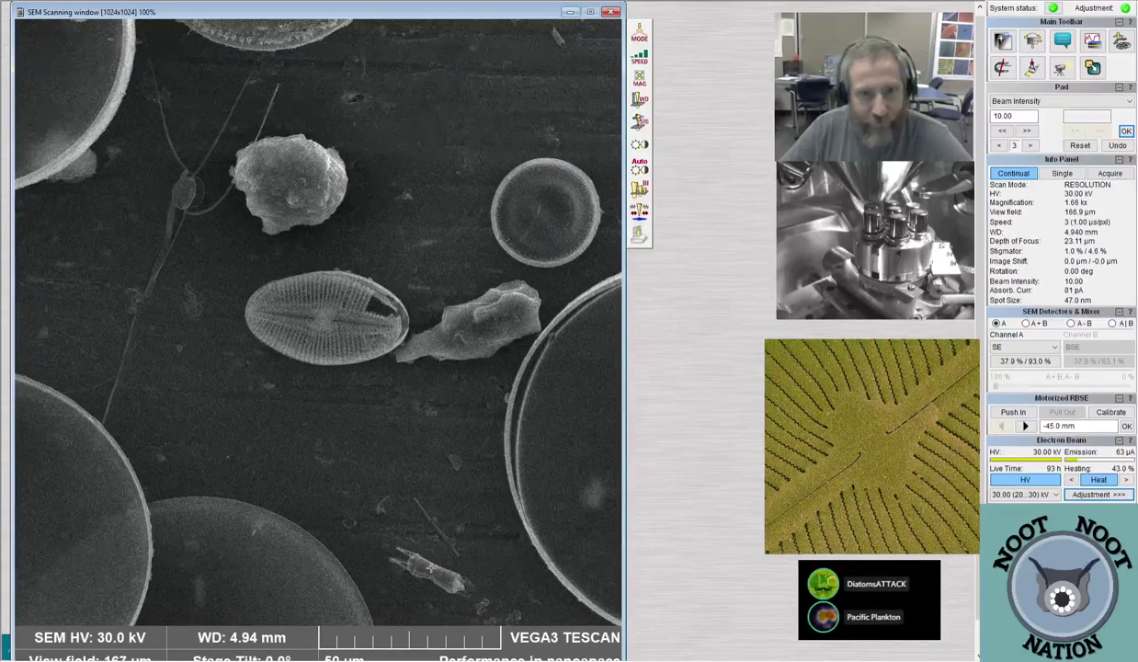
{"action": "scroll", "coordinate": [425, 569], "scroll_direction": "up", "scroll_amount": 2}
{"action": "left_click_drag", "start_coordinate": [425, 568], "coordinate": [314, 347]}
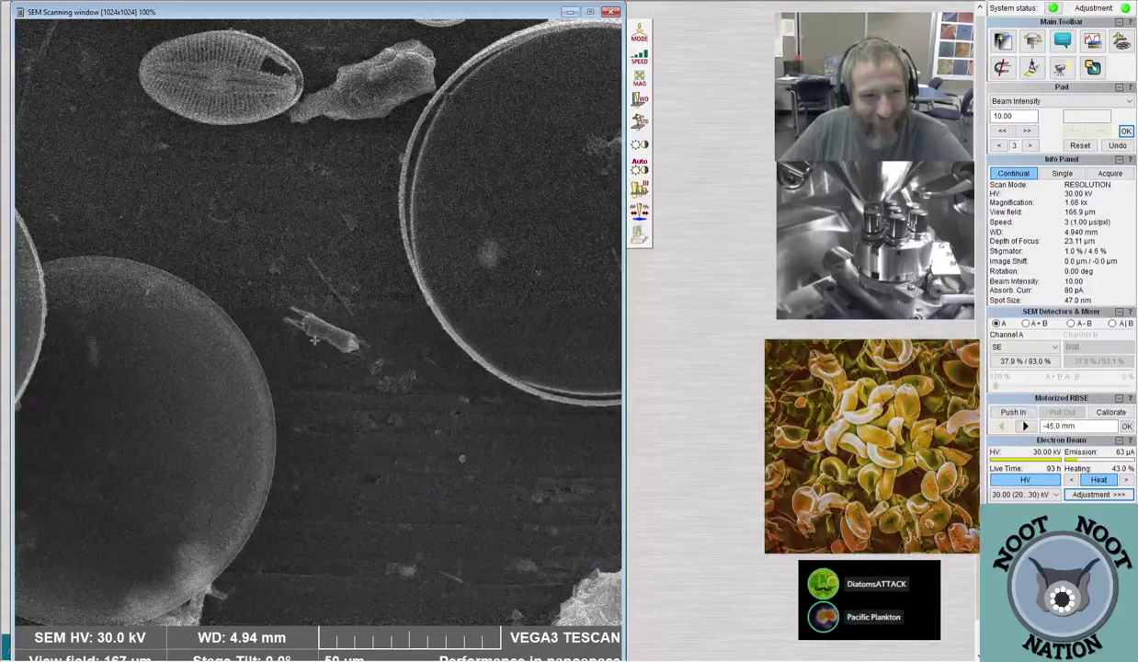
Magnify the spined cylindrical fragment to 12.74 kx and refocus on it at a working distance of 4.955 mm
{"action": "scroll", "coordinate": [314, 346], "scroll_direction": "up", "scroll_amount": 5}
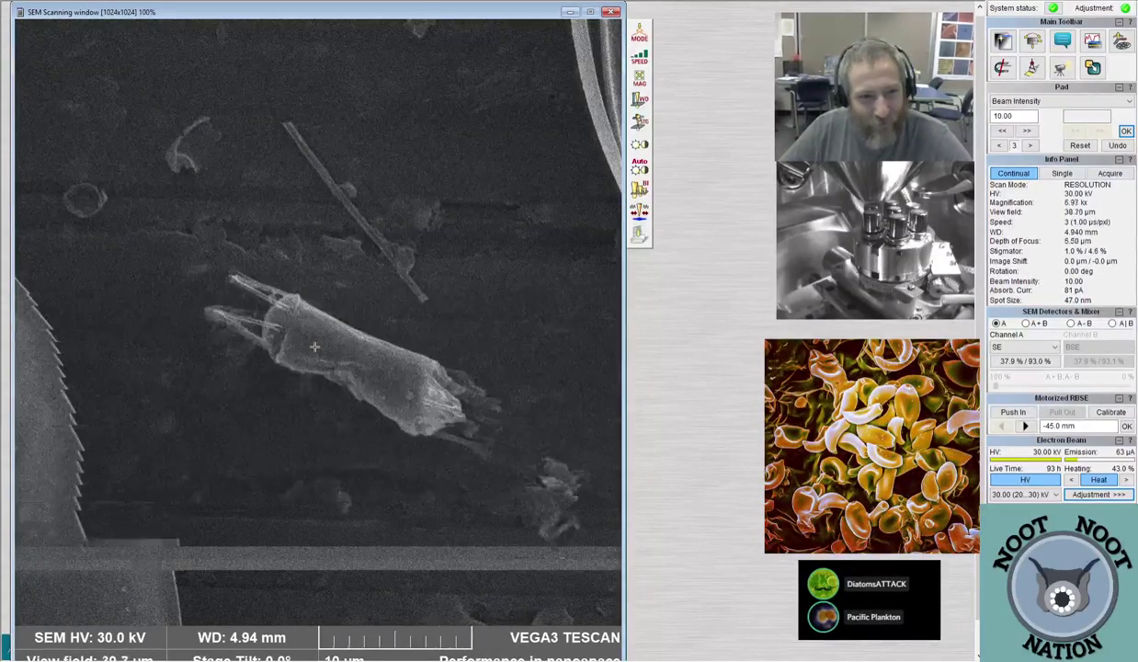
{"action": "scroll", "coordinate": [315, 347], "scroll_direction": "up", "scroll_amount": 1}
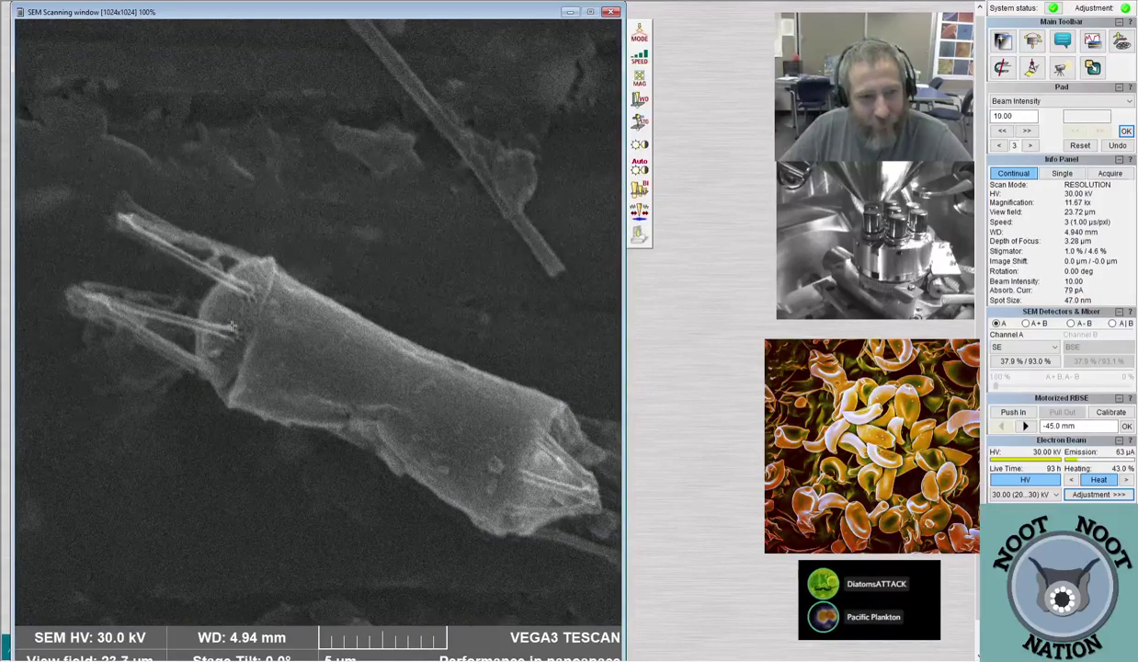
{"action": "scroll", "coordinate": [233, 326], "scroll_direction": "up", "scroll_amount": 1}
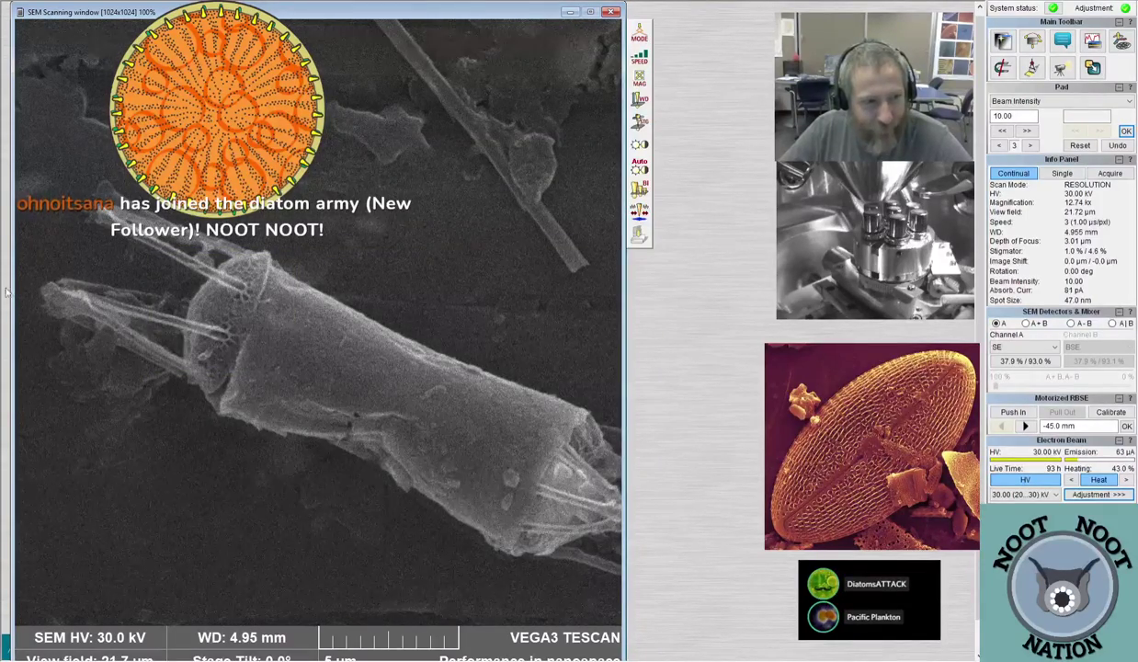
Inspect the spined fragment's whole outline at 6.44 kx and the bases of its spines at 25.90 kx
{"action": "scroll", "coordinate": [497, 474], "scroll_direction": "down", "scroll_amount": 3}
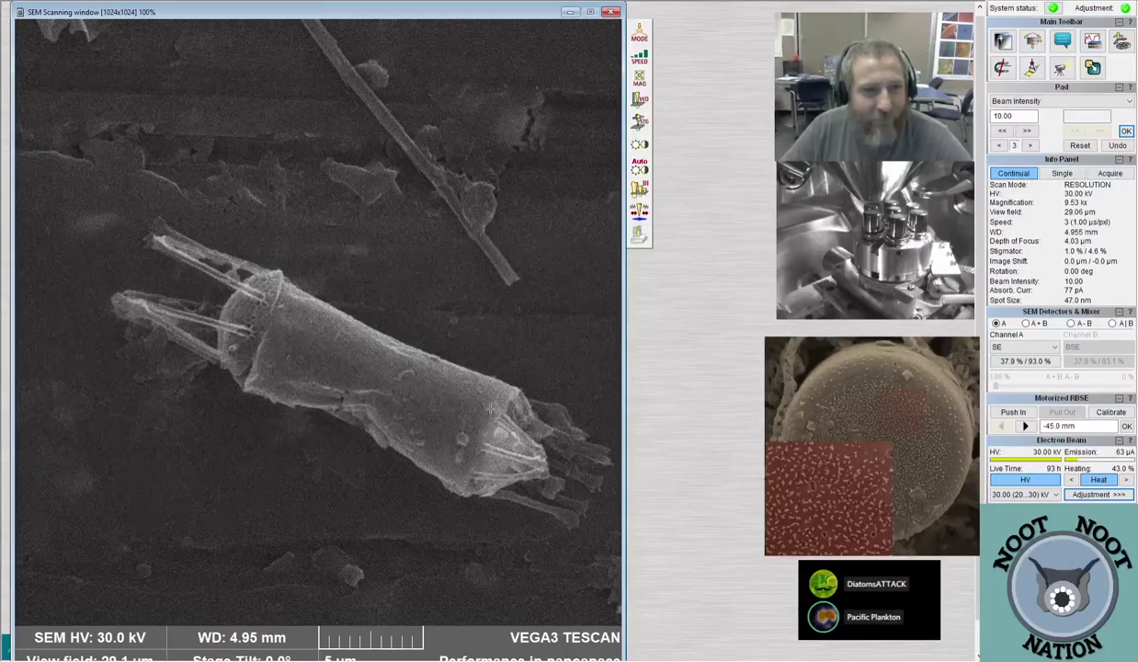
{"action": "scroll", "coordinate": [352, 416], "scroll_direction": "down", "scroll_amount": 2}
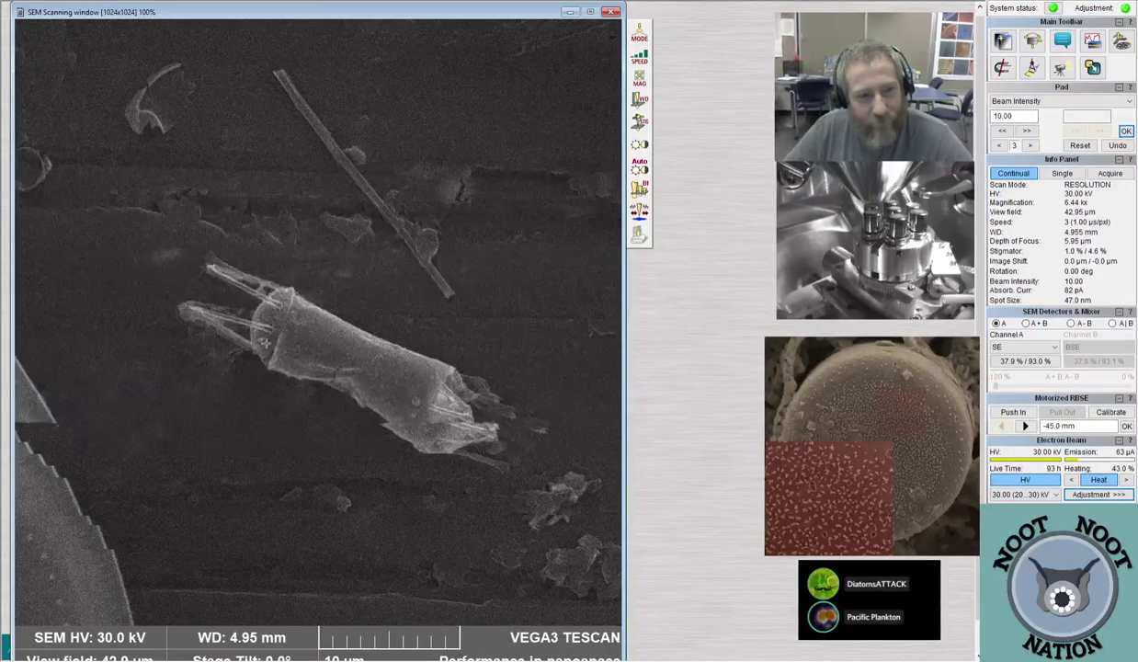
{"action": "scroll", "coordinate": [270, 325], "scroll_direction": "up", "scroll_amount": 8}
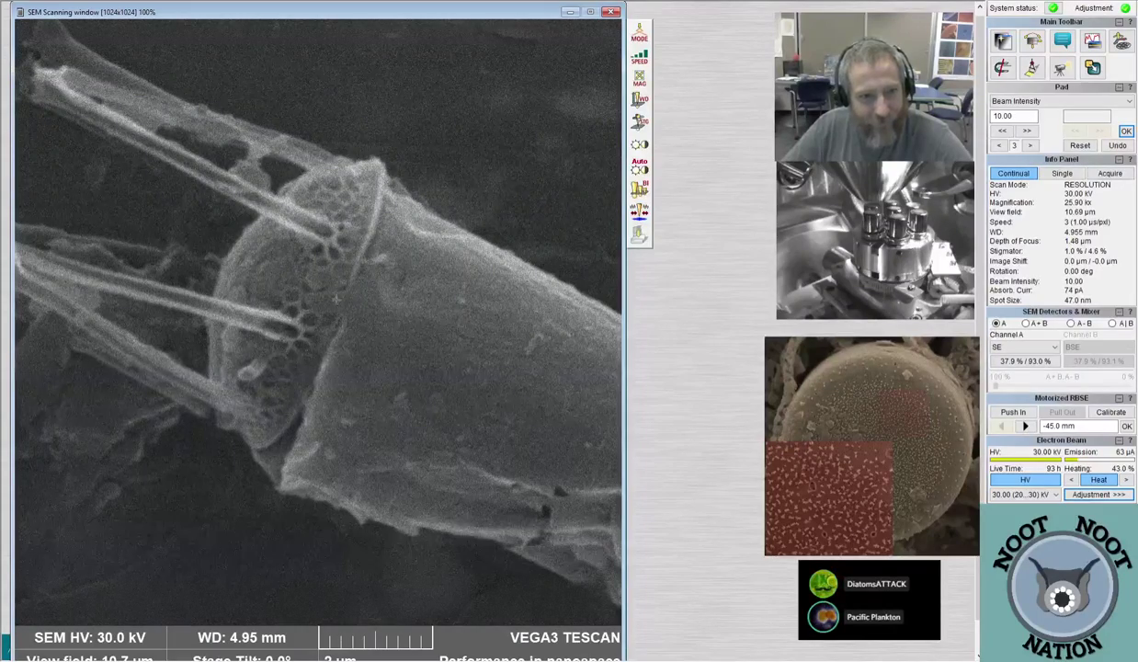
Search the surrounding discs at 898x and bring the narrow tube with the slotted middle section to the field's centre
{"action": "scroll", "coordinate": [291, 376], "scroll_direction": "down", "scroll_amount": 12}
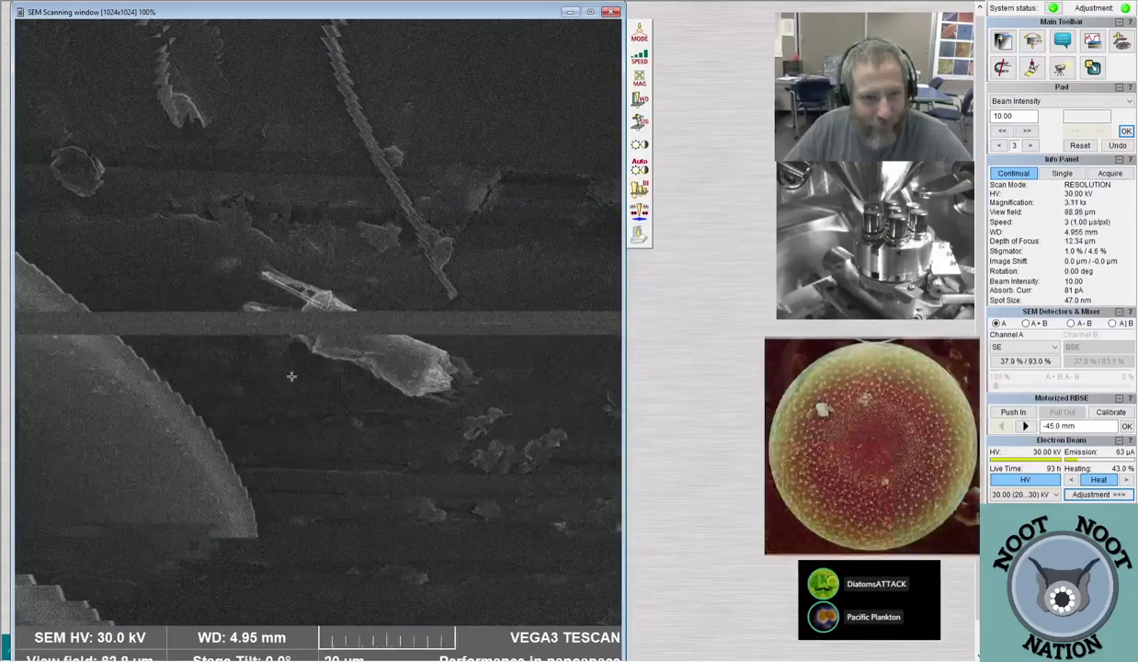
{"action": "scroll", "coordinate": [291, 376], "scroll_direction": "down", "scroll_amount": 4}
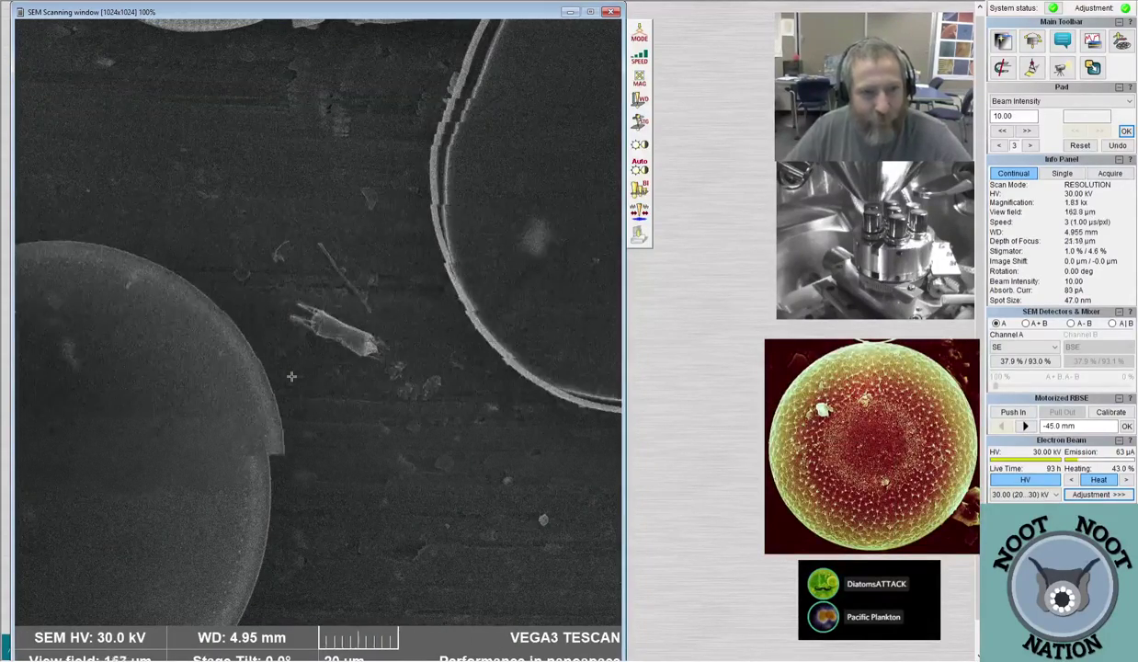
{"action": "scroll", "coordinate": [291, 376], "scroll_direction": "down", "scroll_amount": 2}
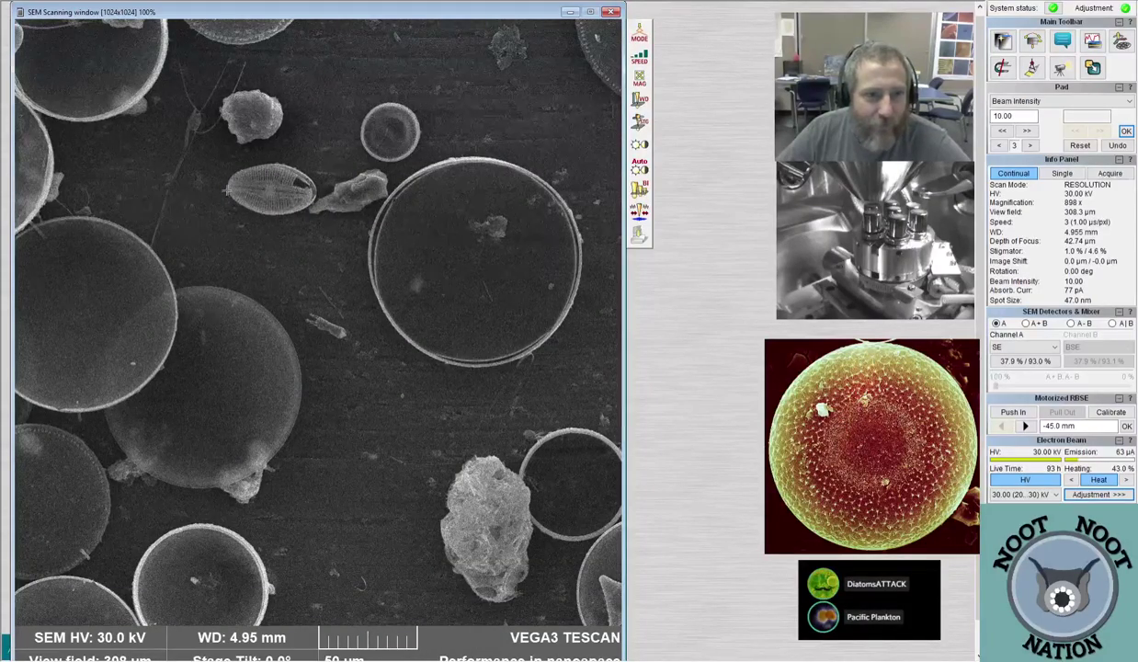
{"action": "left_click_drag", "start_coordinate": [158, 476], "coordinate": [188, 361]}
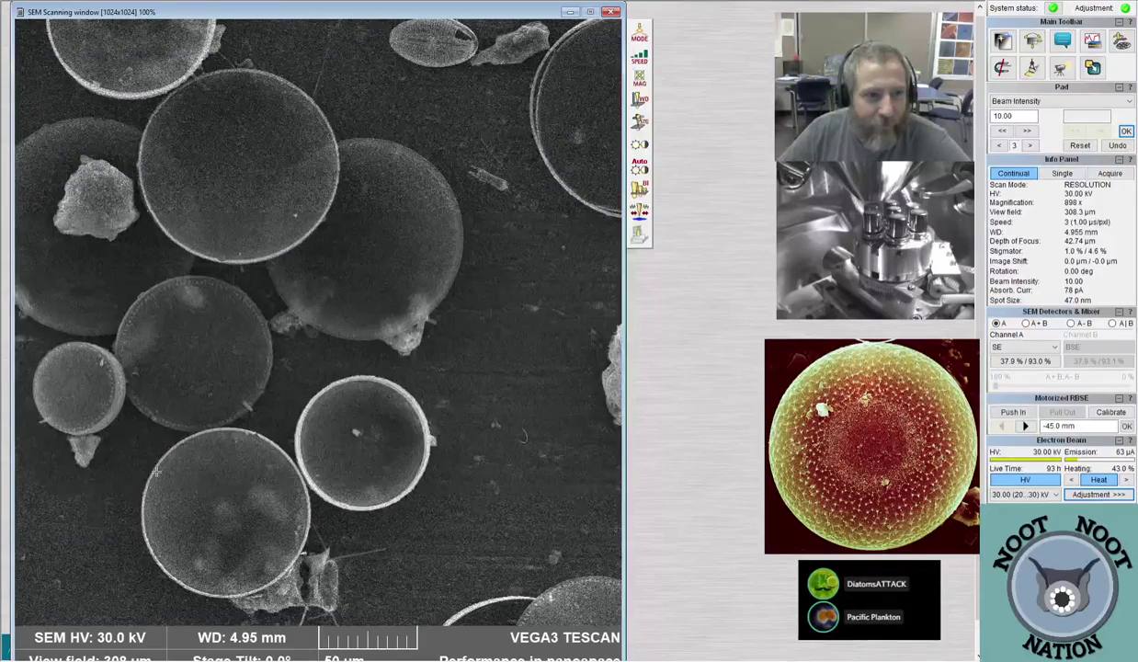
{"action": "left_click", "coordinate": [352, 478]}
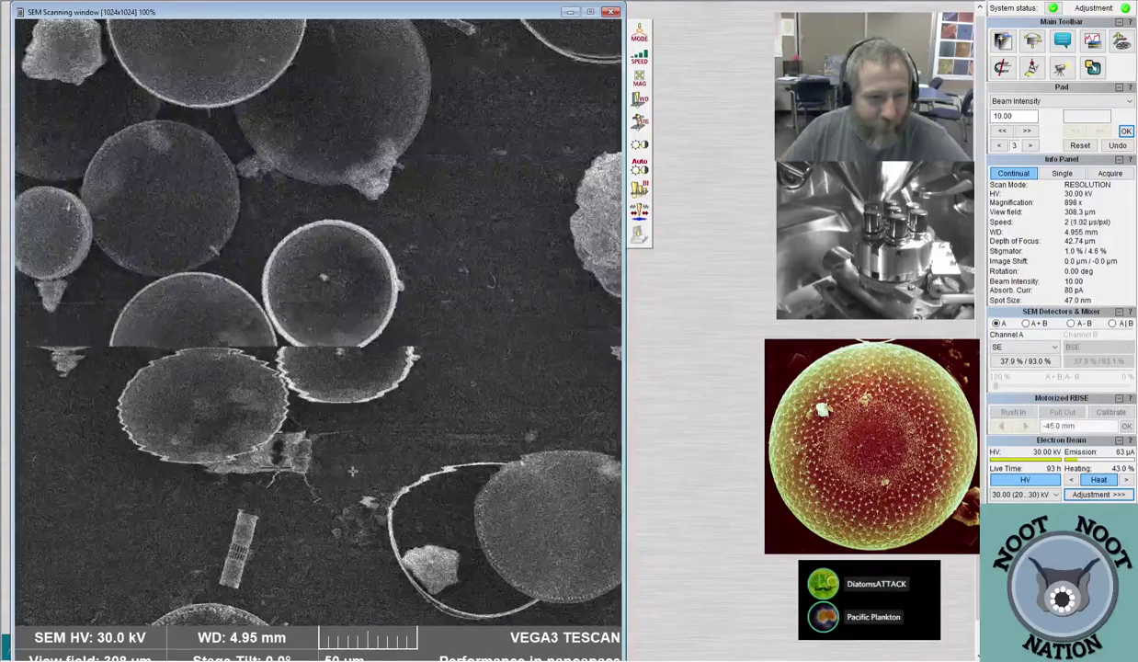
{"action": "left_click", "coordinate": [242, 557]}
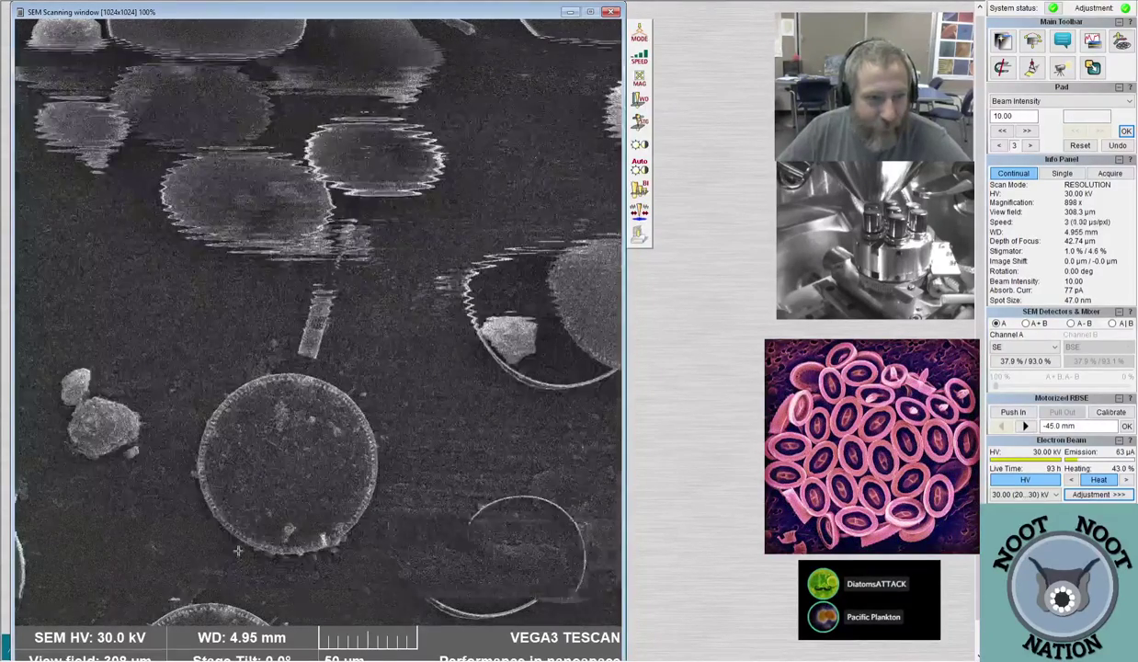
Refocus on the pores beside the tube's slotted junction at 28.68 kx and 4.954 mm working distance, and view the whole junction at 7.71 kx
{"action": "scroll", "coordinate": [364, 346], "scroll_direction": "up", "scroll_amount": 6}
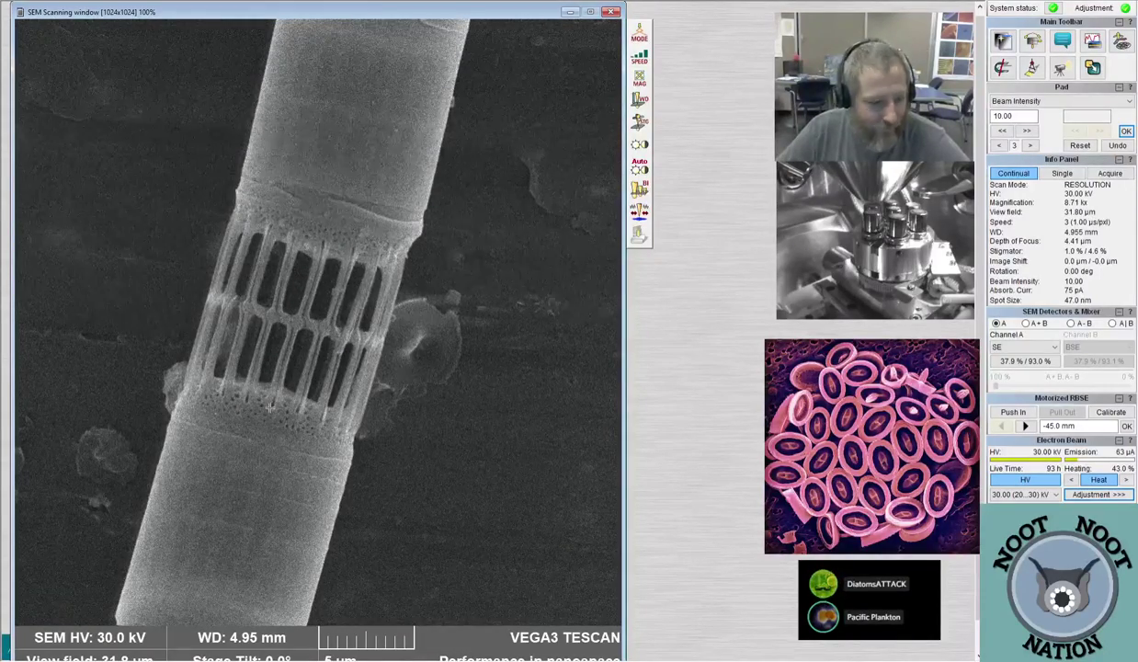
{"action": "scroll", "coordinate": [318, 234], "scroll_direction": "up", "scroll_amount": 3}
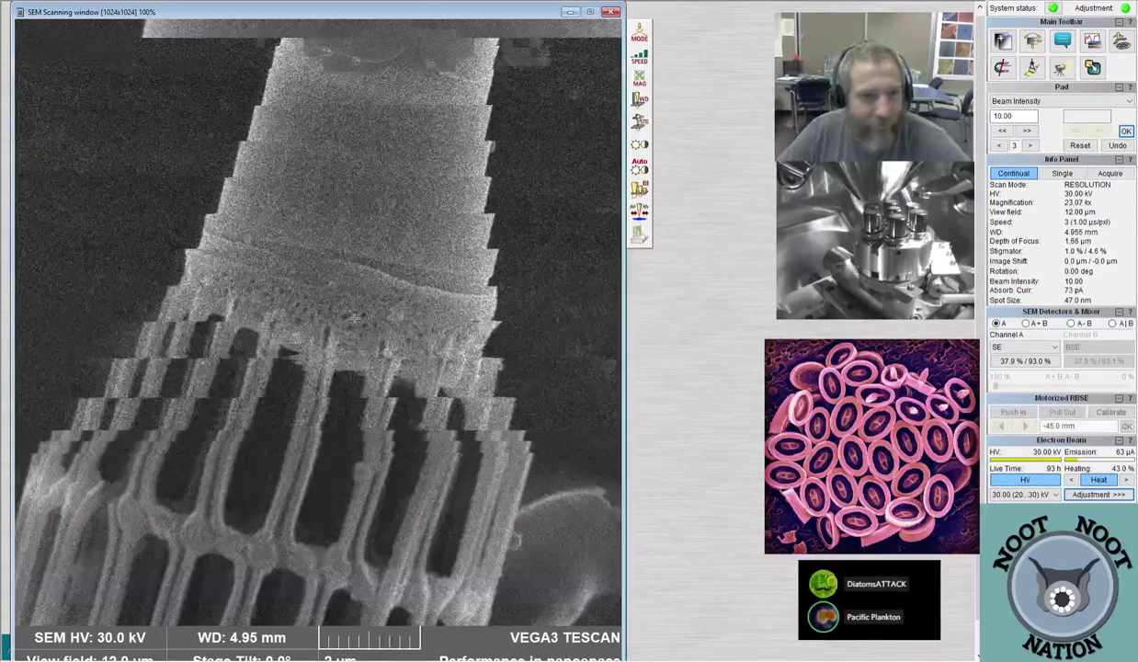
{"action": "scroll", "coordinate": [336, 326], "scroll_direction": "up", "scroll_amount": 1}
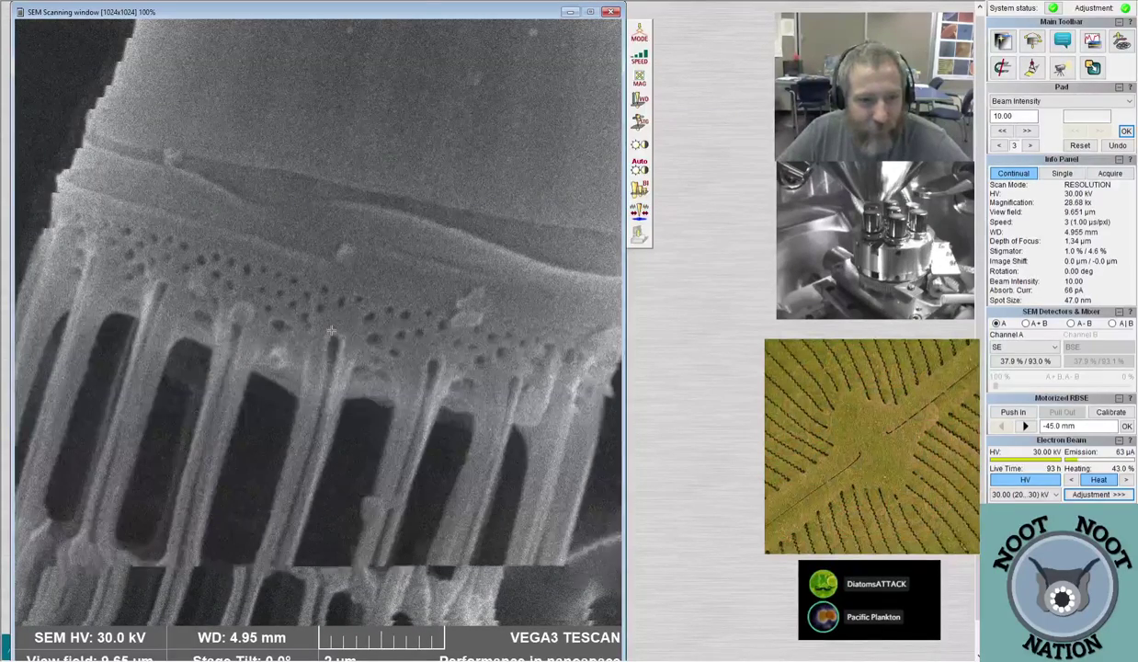
{"action": "left_click", "coordinate": [281, 359]}
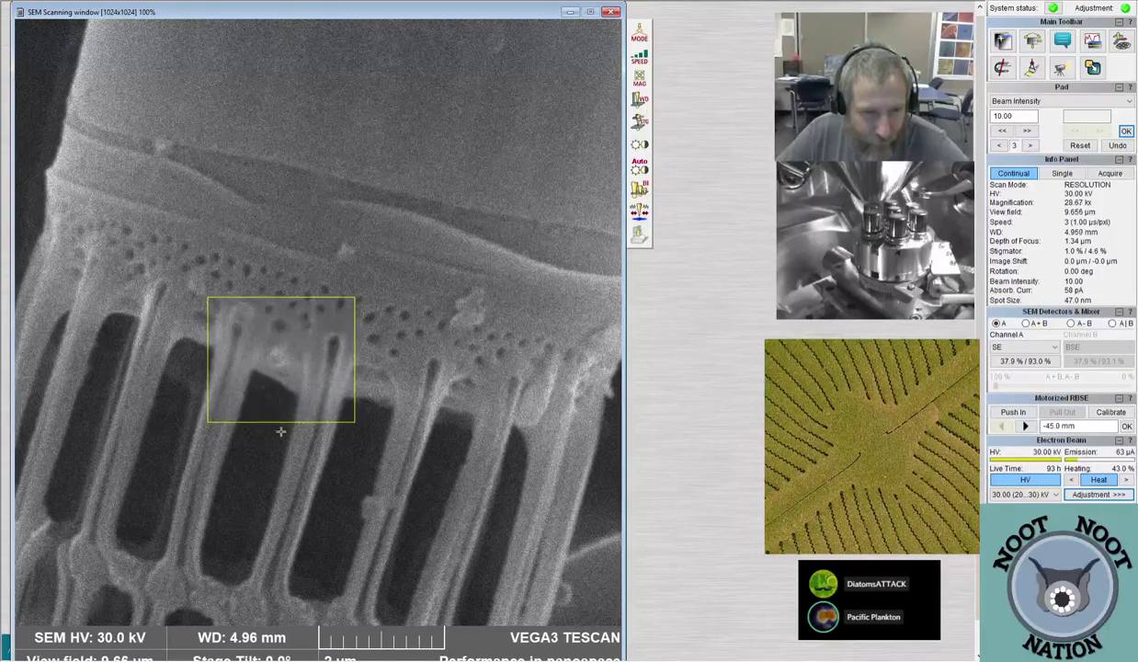
{"action": "left_click", "coordinate": [281, 279]}
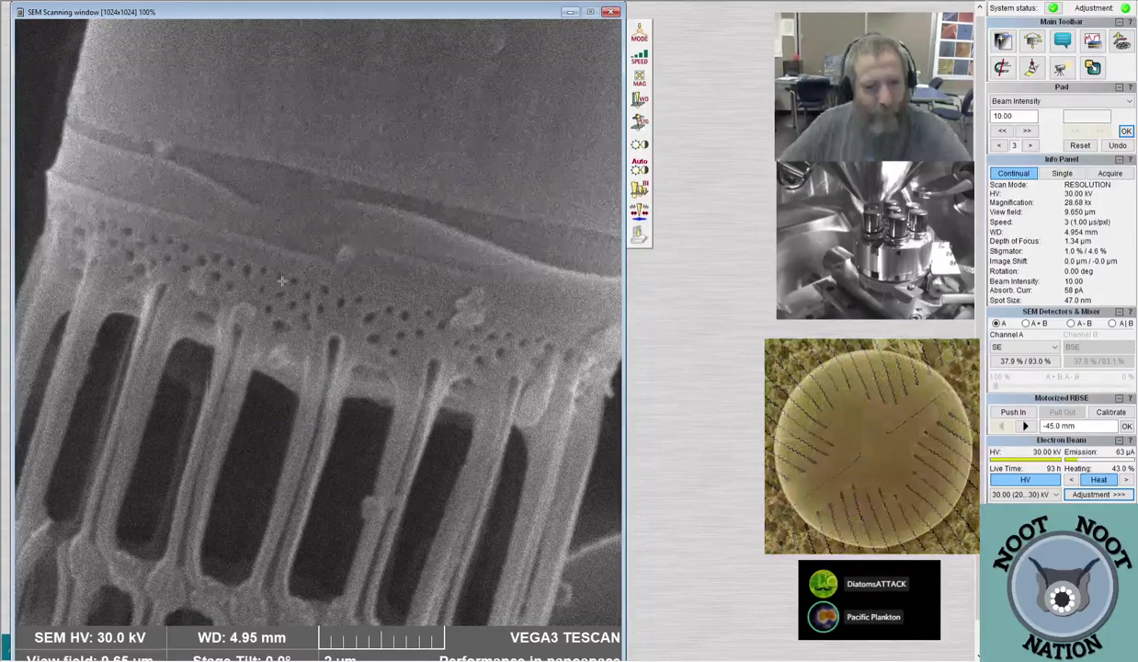
{"action": "scroll", "coordinate": [341, 331], "scroll_direction": "down", "scroll_amount": 3}
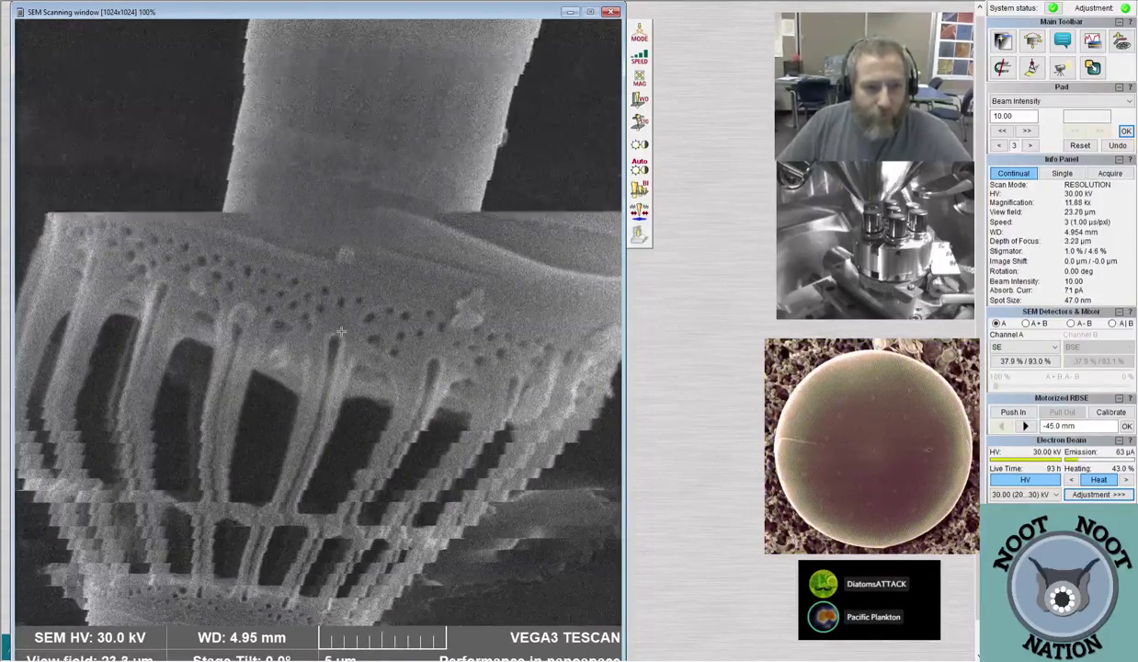
{"action": "scroll", "coordinate": [341, 346], "scroll_direction": "down", "scroll_amount": 5}
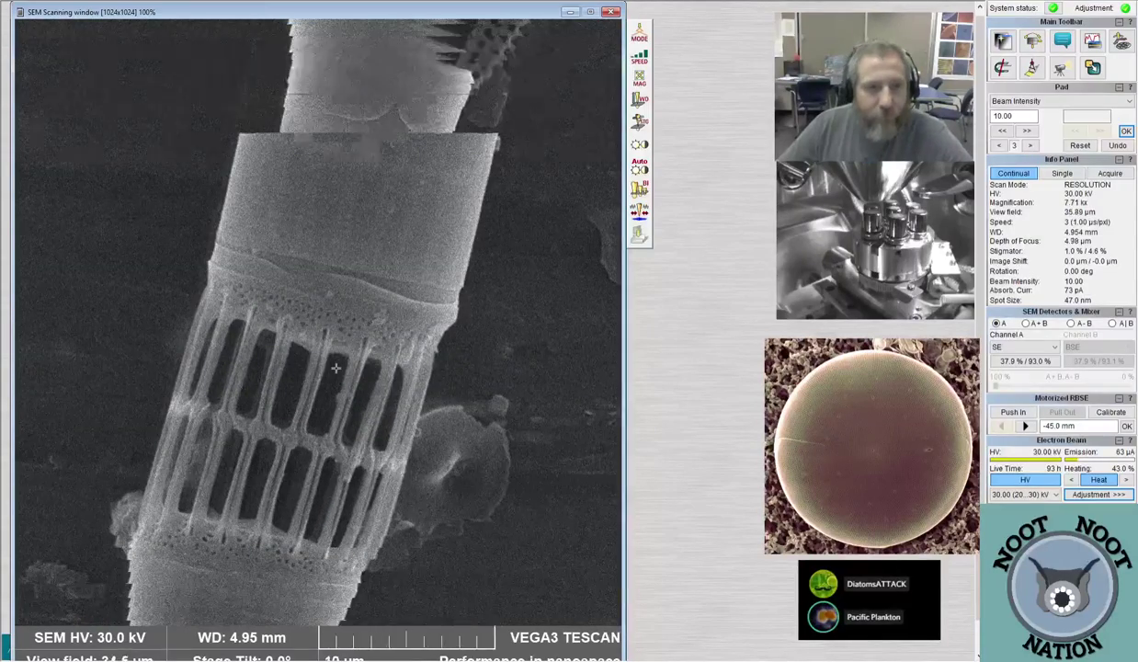
Survey the sample at 315x, locate the triangular diatom lying inside a large disc and magnify it to 8.69 kx
{"action": "scroll", "coordinate": [337, 368], "scroll_direction": "down", "scroll_amount": 2}
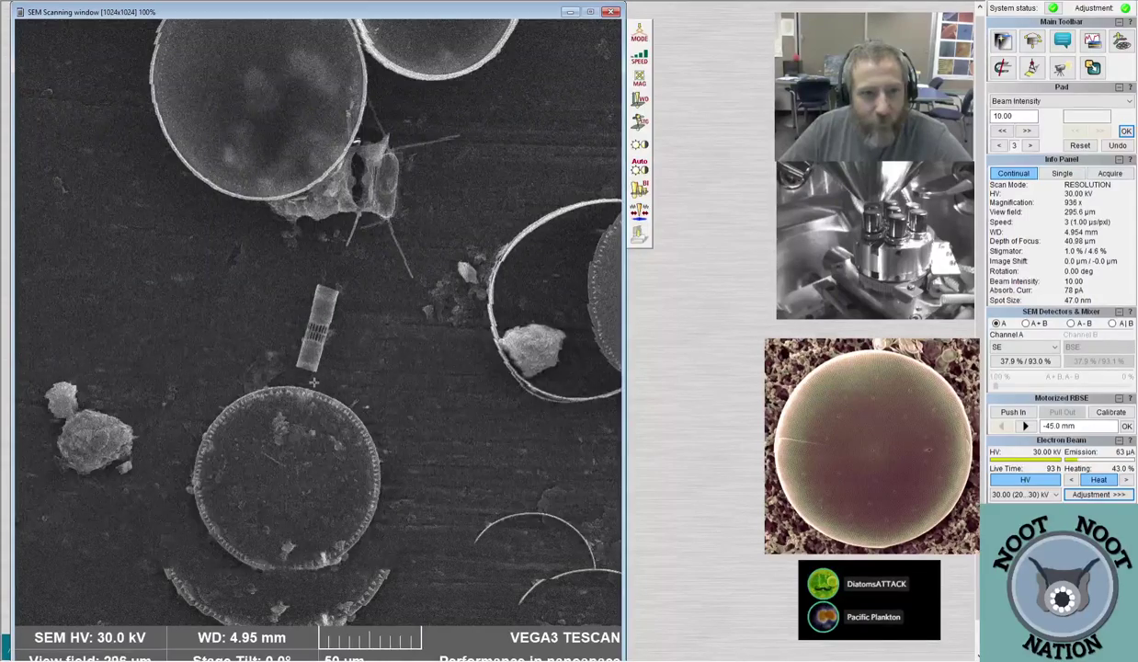
{"action": "scroll", "coordinate": [336, 367], "scroll_direction": "down", "scroll_amount": 2}
{"action": "scroll", "coordinate": [333, 430], "scroll_direction": "down", "scroll_amount": 1}
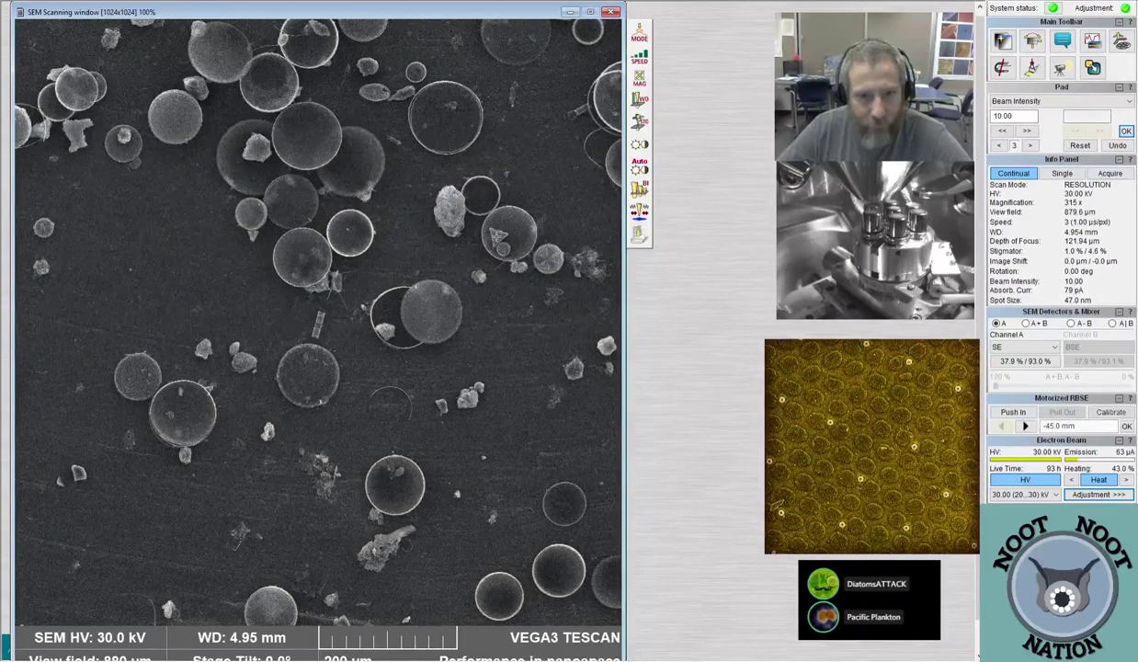
{"action": "scroll", "coordinate": [274, 342], "scroll_direction": "up", "scroll_amount": 5}
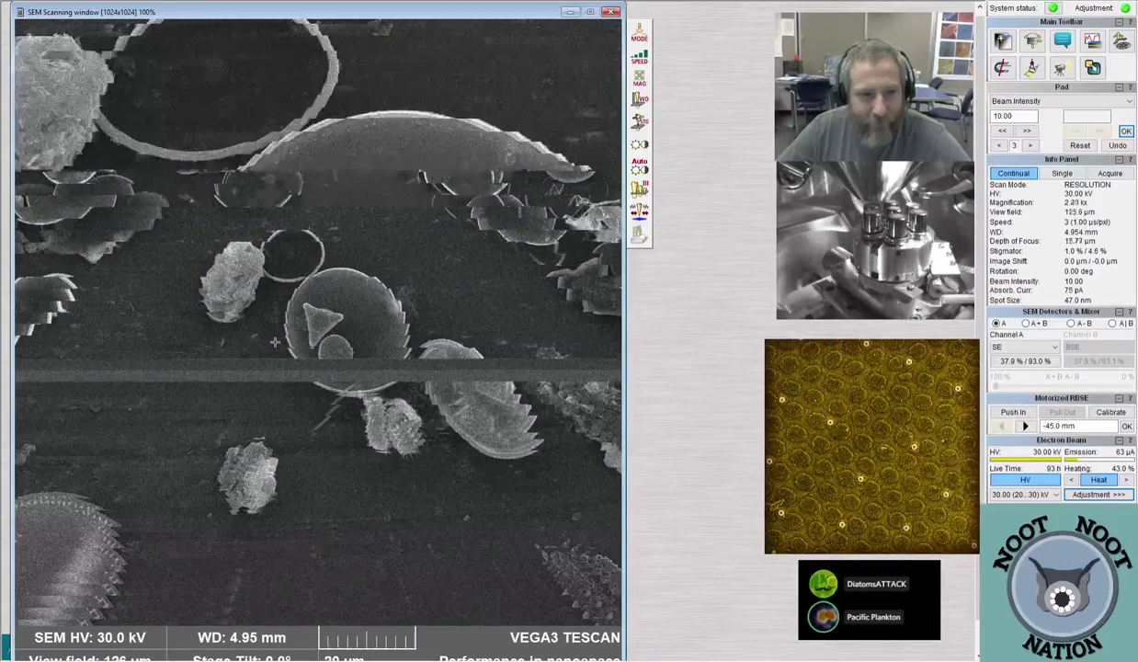
{"action": "scroll", "coordinate": [320, 341], "scroll_direction": "up", "scroll_amount": 1}
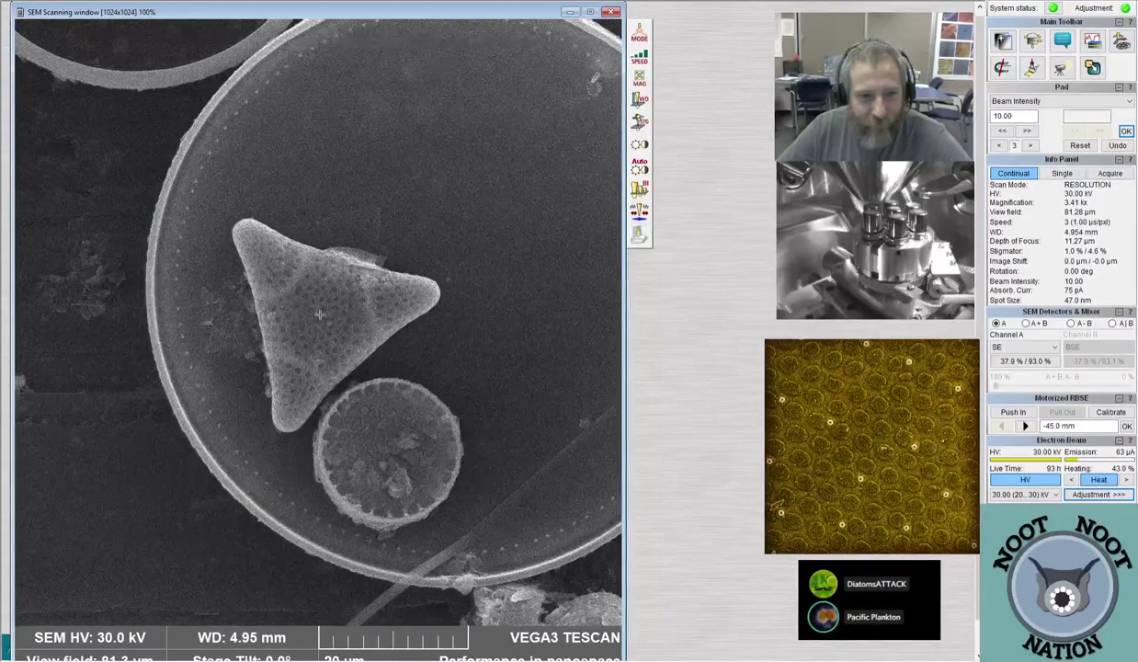
{"action": "scroll", "coordinate": [317, 316], "scroll_direction": "up", "scroll_amount": 3}
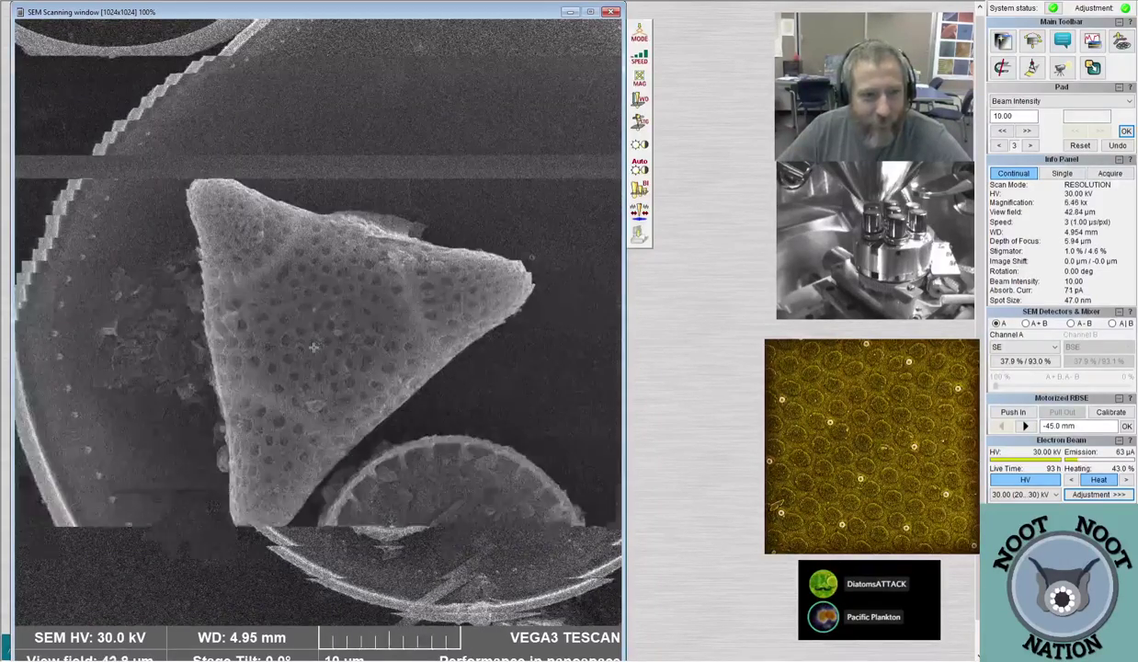
{"action": "scroll", "coordinate": [334, 320], "scroll_direction": "up", "scroll_amount": 1}
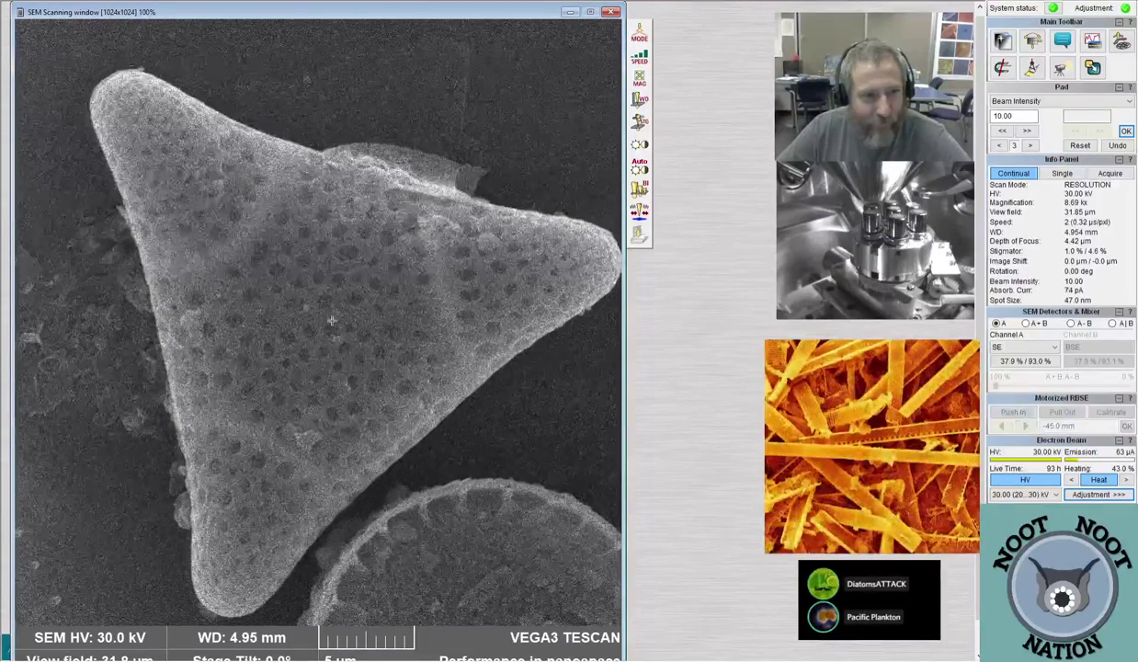
Refocus on the pores near the triangle's centre at a working distance of 4.943 mm and magnify them to 55.66 kx
{"action": "scroll", "coordinate": [318, 340], "scroll_direction": "up", "scroll_amount": 3}
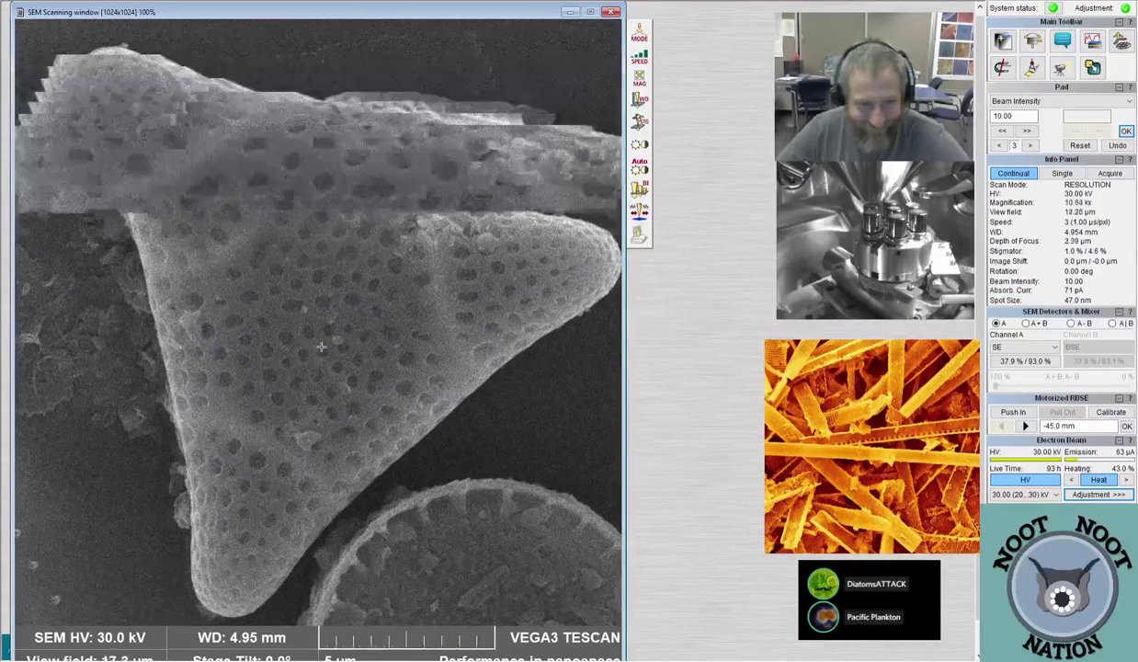
{"action": "scroll", "coordinate": [321, 346], "scroll_direction": "up", "scroll_amount": 2}
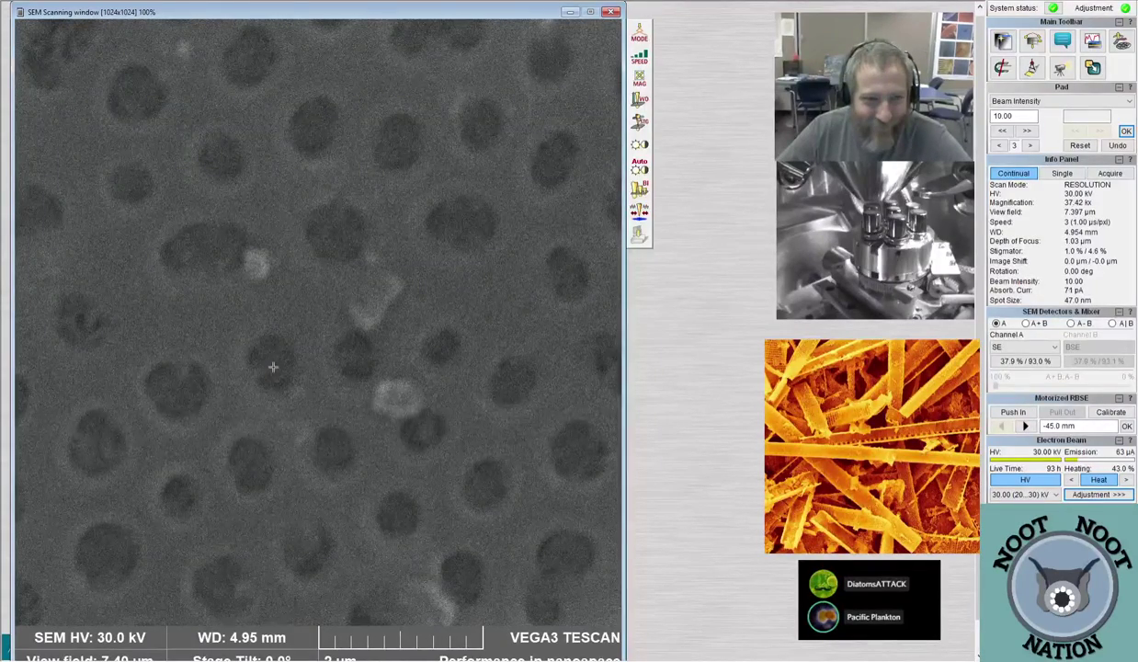
{"action": "right_click", "coordinate": [278, 392]}
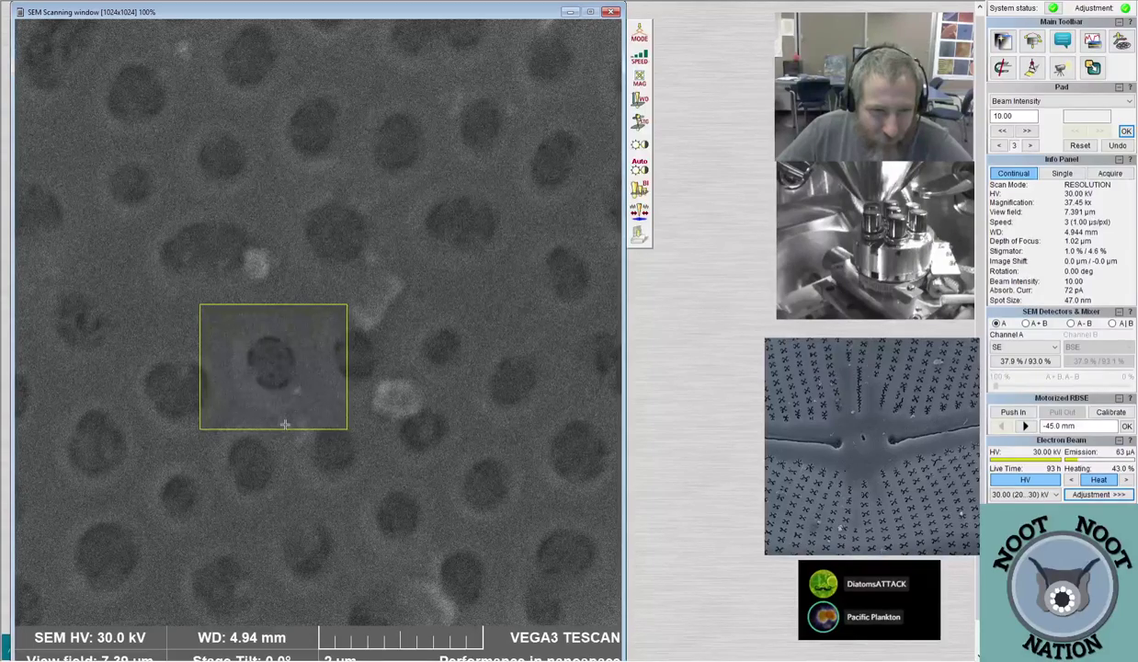
{"action": "right_click", "coordinate": [200, 308]}
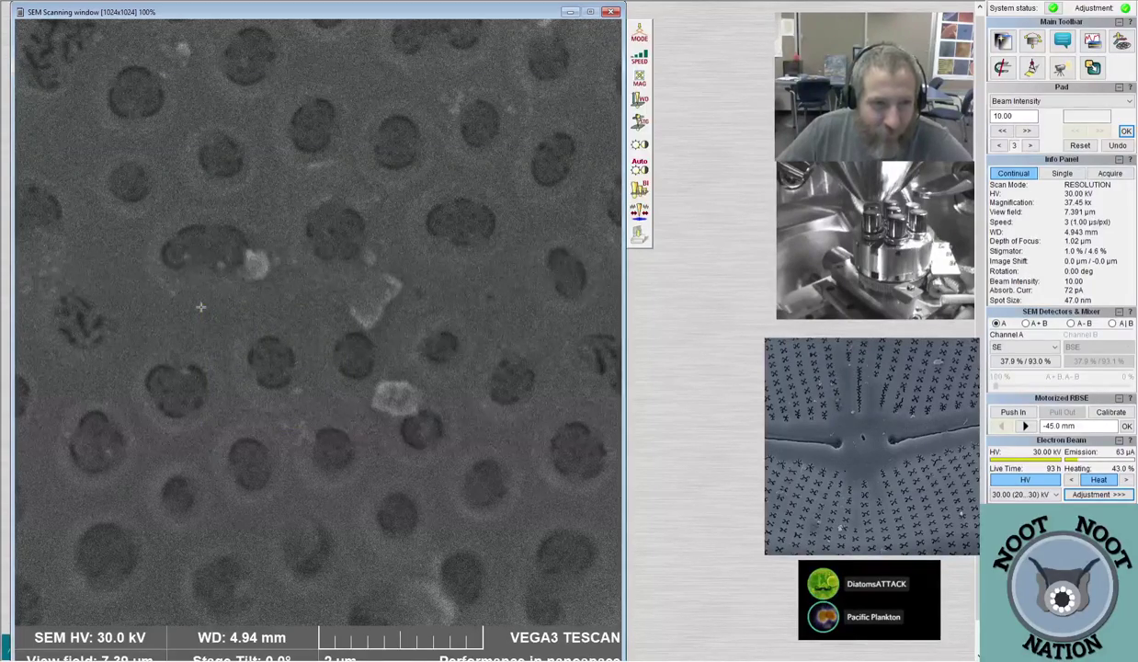
{"action": "scroll", "coordinate": [281, 388], "scroll_direction": "up", "scroll_amount": 4}
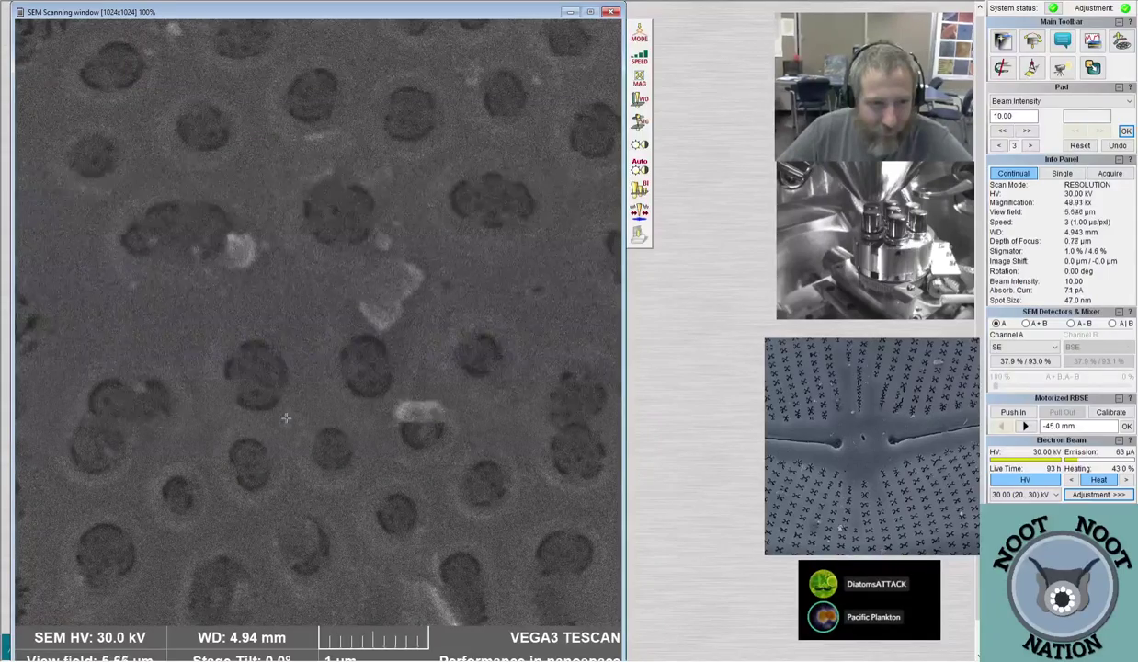
{"action": "left_click", "coordinate": [245, 387]}
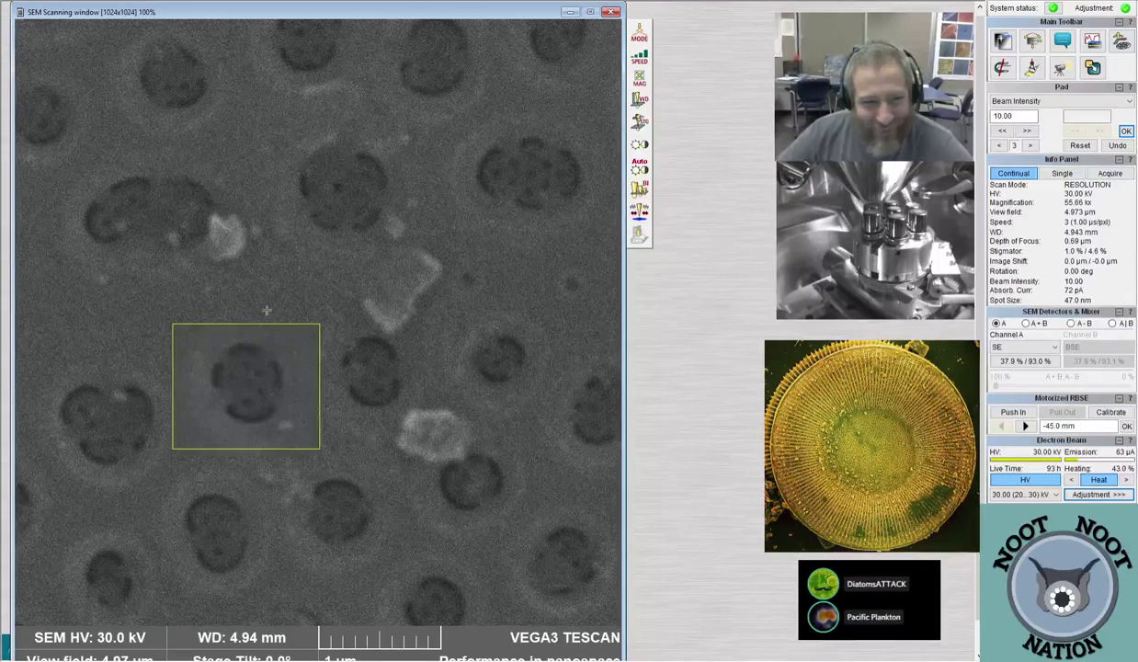
Scan a reduced area around one pore at speed 5 and set the beam intensity to 7
{"action": "key", "text": "minus"}
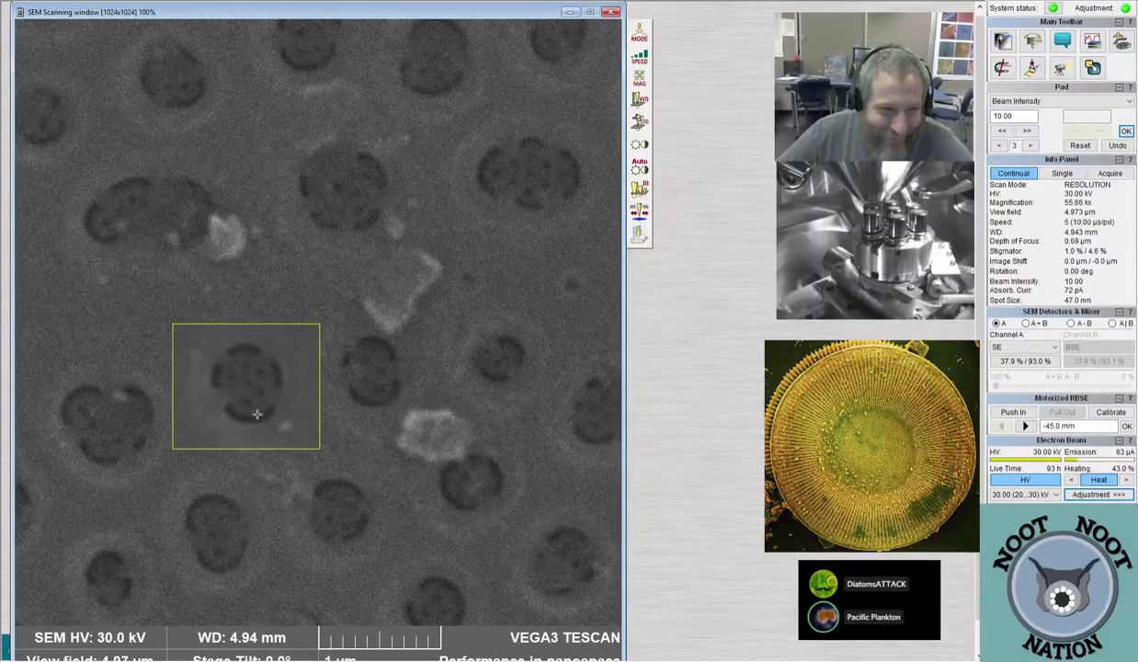
{"action": "key", "text": "Page_Down"}
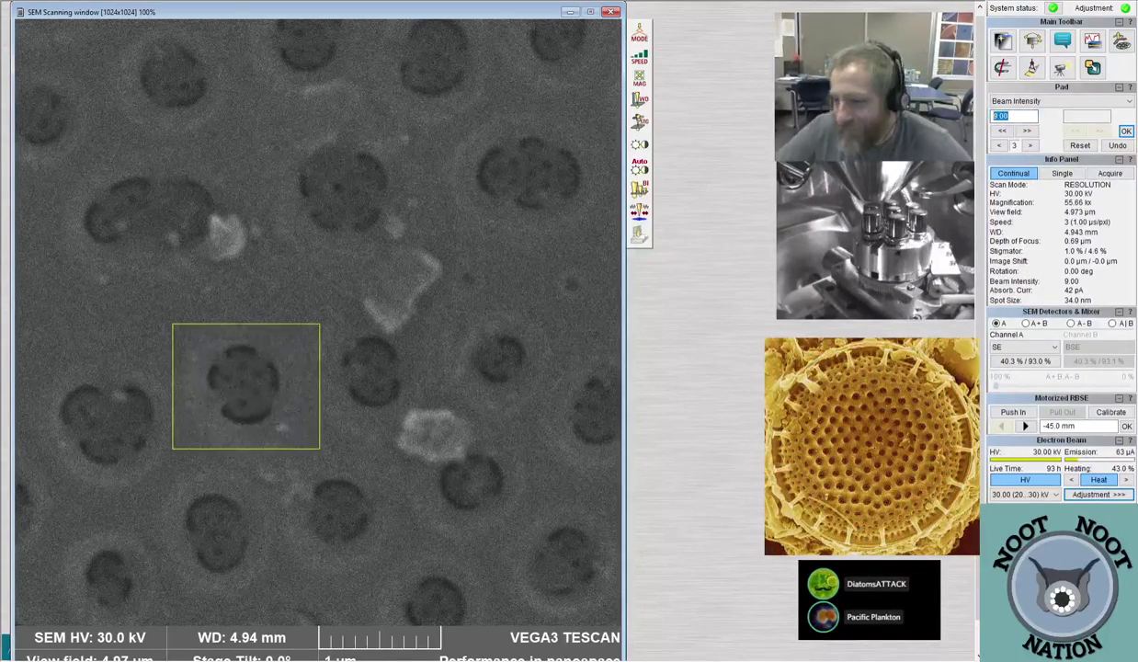
{"action": "type", "text": "7"}
{"action": "key", "text": "Return"}
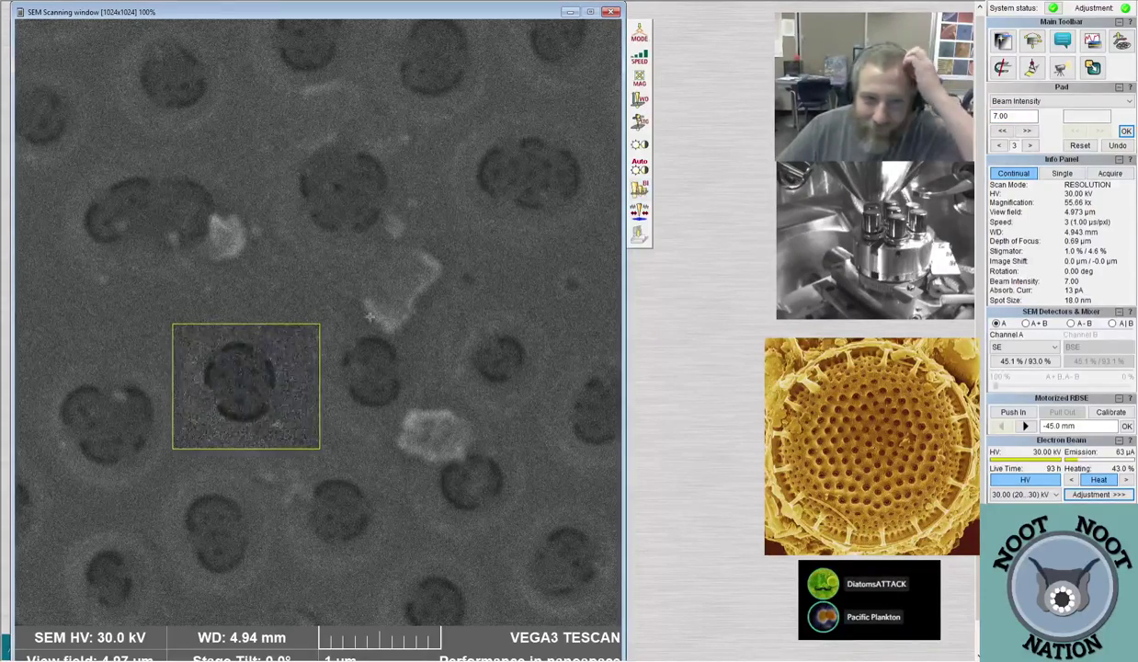
{"action": "left_click", "coordinate": [293, 311]}
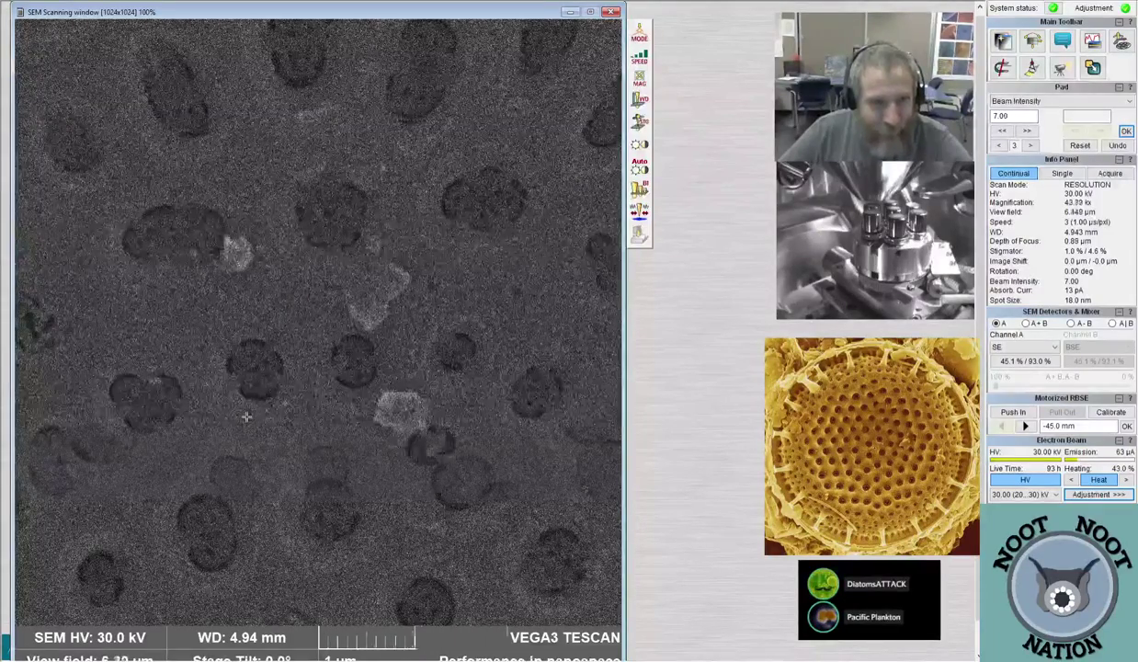
Centre a single pore at 117.48 kx, adjust the objective centring on it and inspect its fine structure in a reduced scan area
{"action": "scroll", "coordinate": [246, 416], "scroll_direction": "up", "scroll_amount": 2}
{"action": "scroll", "coordinate": [246, 416], "scroll_direction": "up", "scroll_amount": 1}
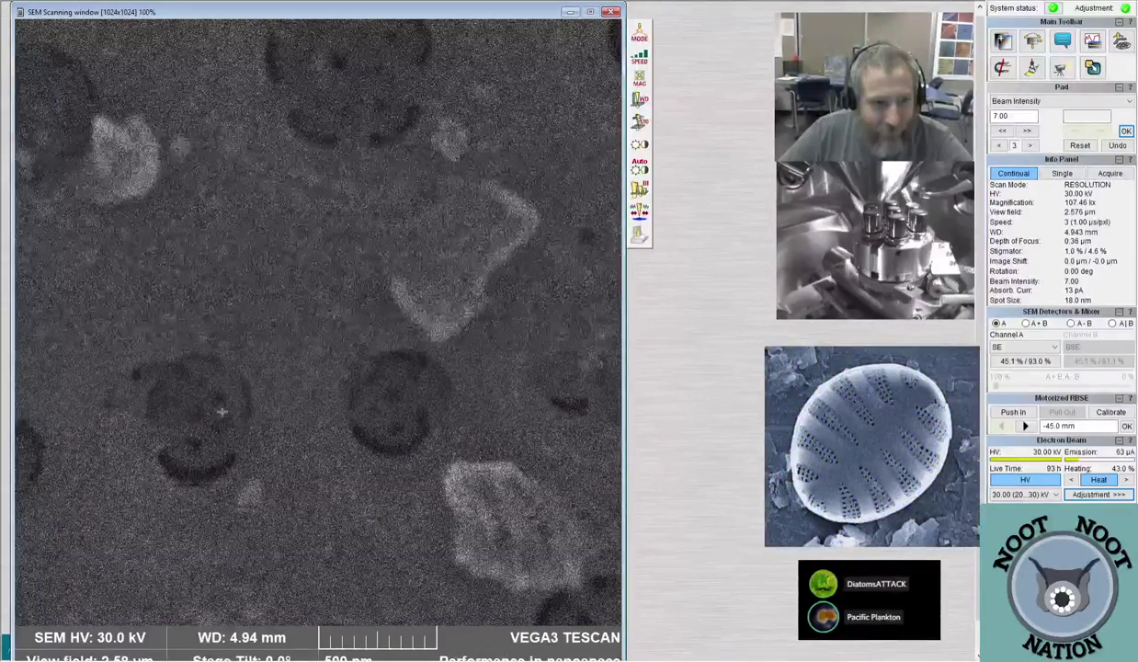
{"action": "left_click_drag", "start_coordinate": [173, 438], "coordinate": [203, 365]}
{"action": "scroll", "coordinate": [202, 365], "scroll_direction": "up", "scroll_amount": 1}
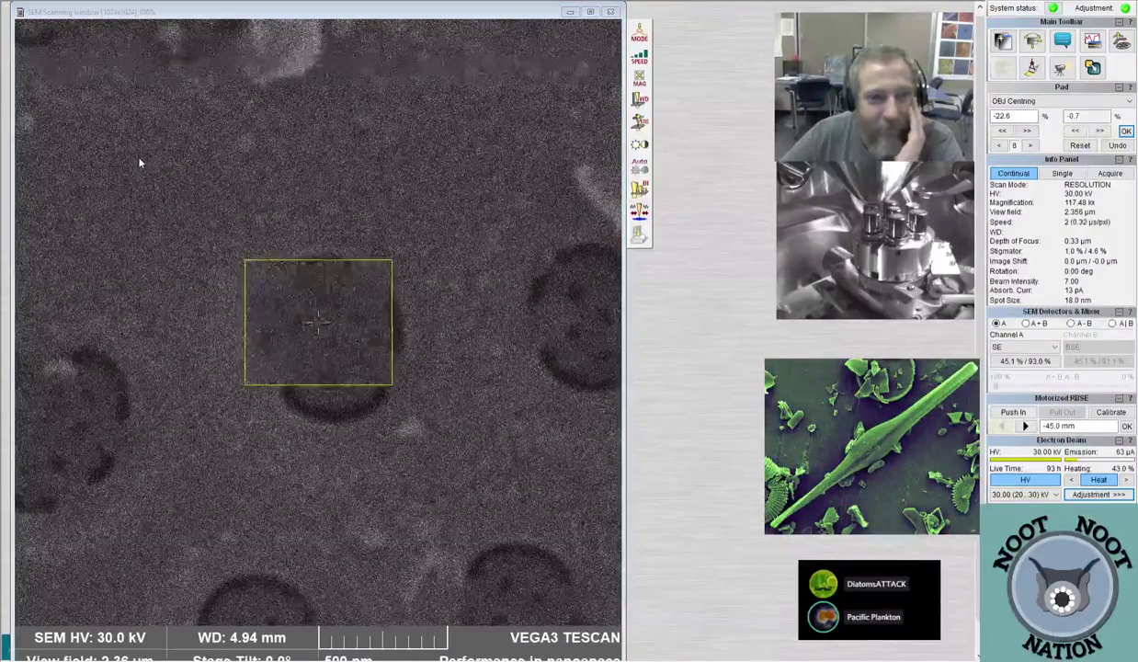
{"action": "left_click_drag", "start_coordinate": [313, 402], "coordinate": [407, 441]}
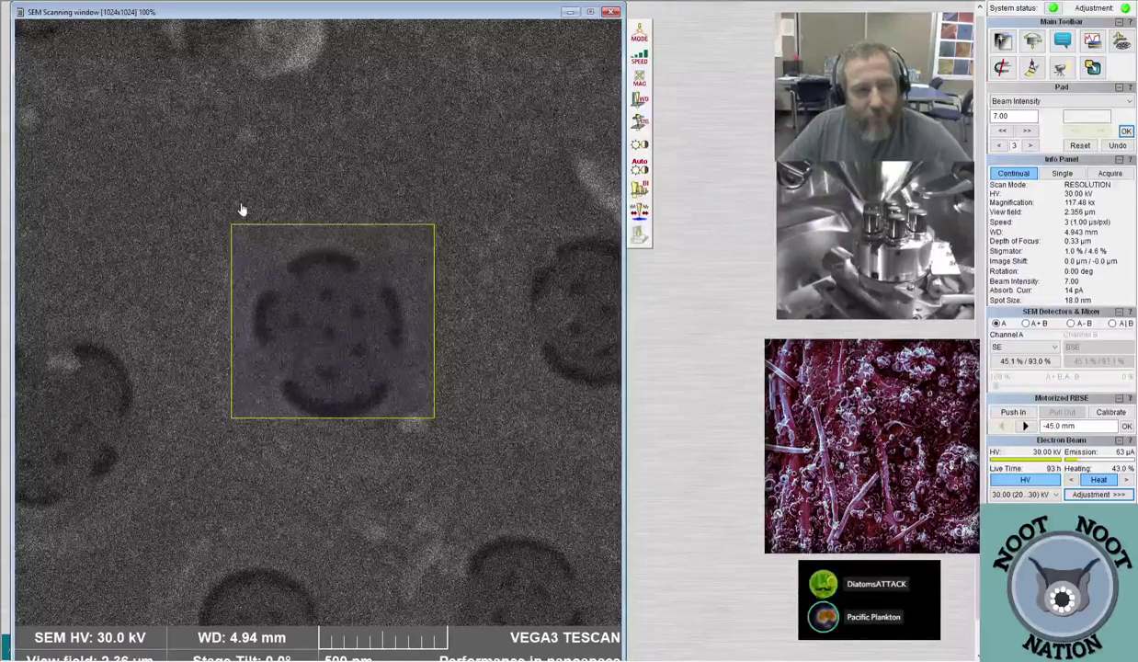
{"action": "key", "text": "Escape"}
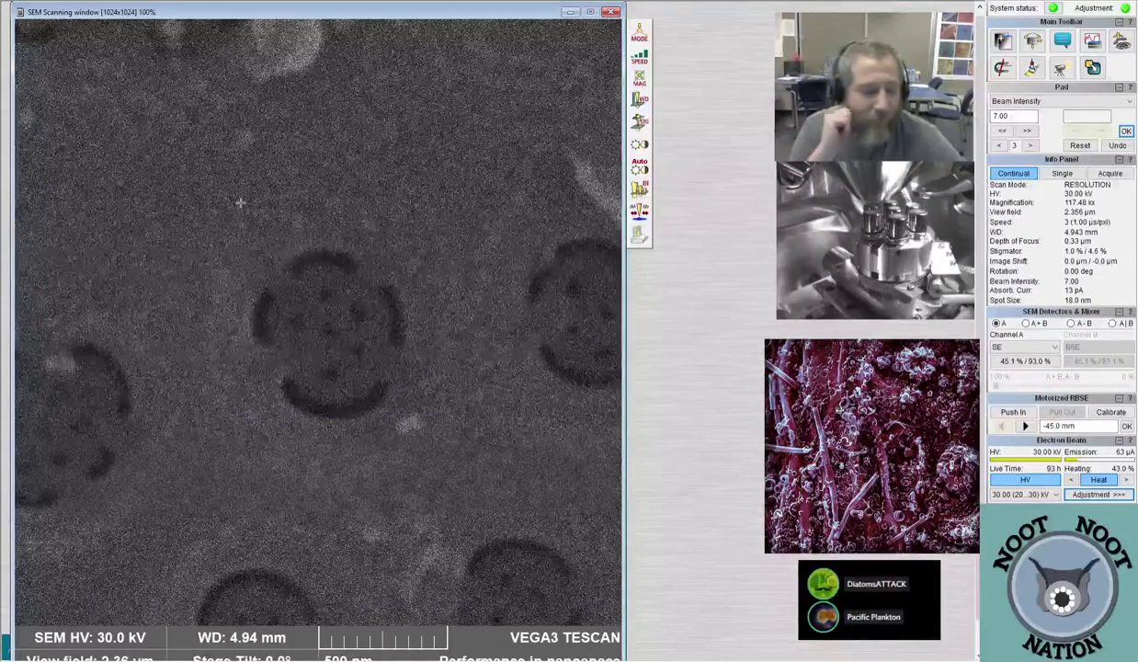
Reduce the magnification to 9.06 kx and frame the whole triangular diatom within the field
{"action": "scroll", "coordinate": [239, 202], "scroll_direction": "down", "scroll_amount": 3}
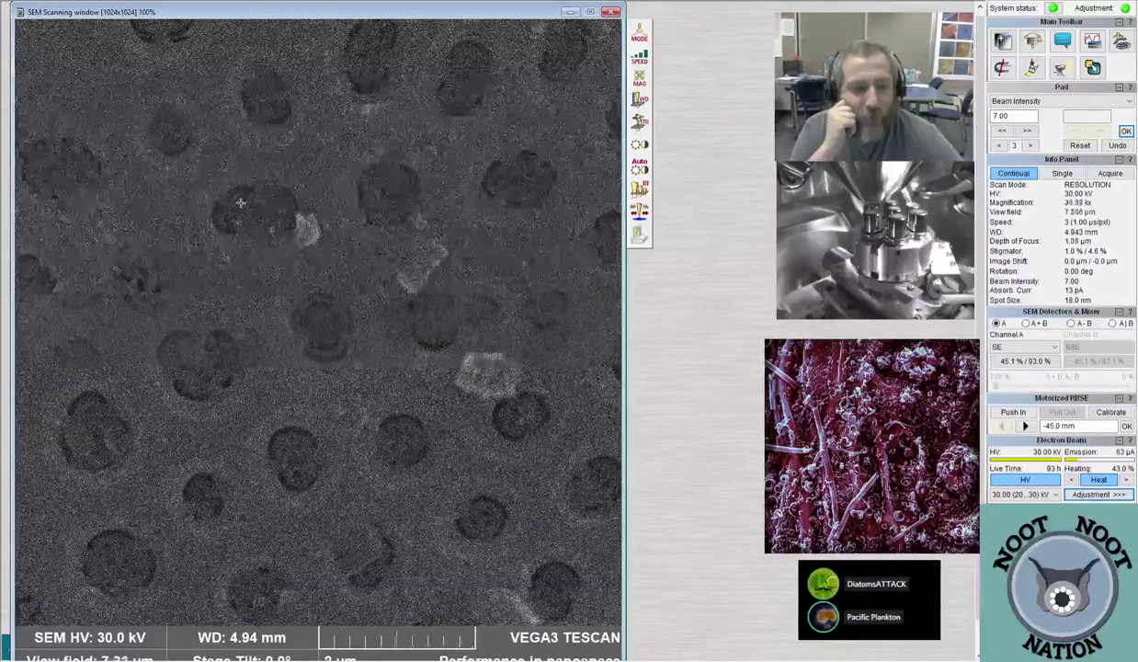
{"action": "scroll", "coordinate": [240, 203], "scroll_direction": "down", "scroll_amount": 3}
{"action": "scroll", "coordinate": [240, 202], "scroll_direction": "down", "scroll_amount": 1}
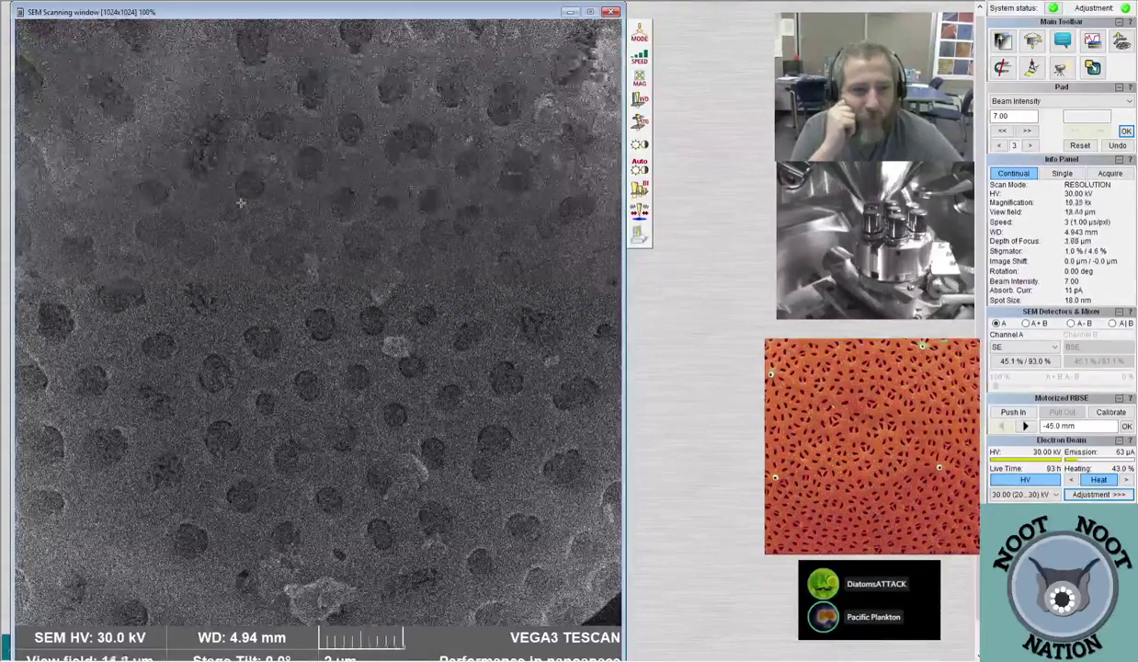
{"action": "scroll", "coordinate": [240, 202], "scroll_direction": "down", "scroll_amount": 1}
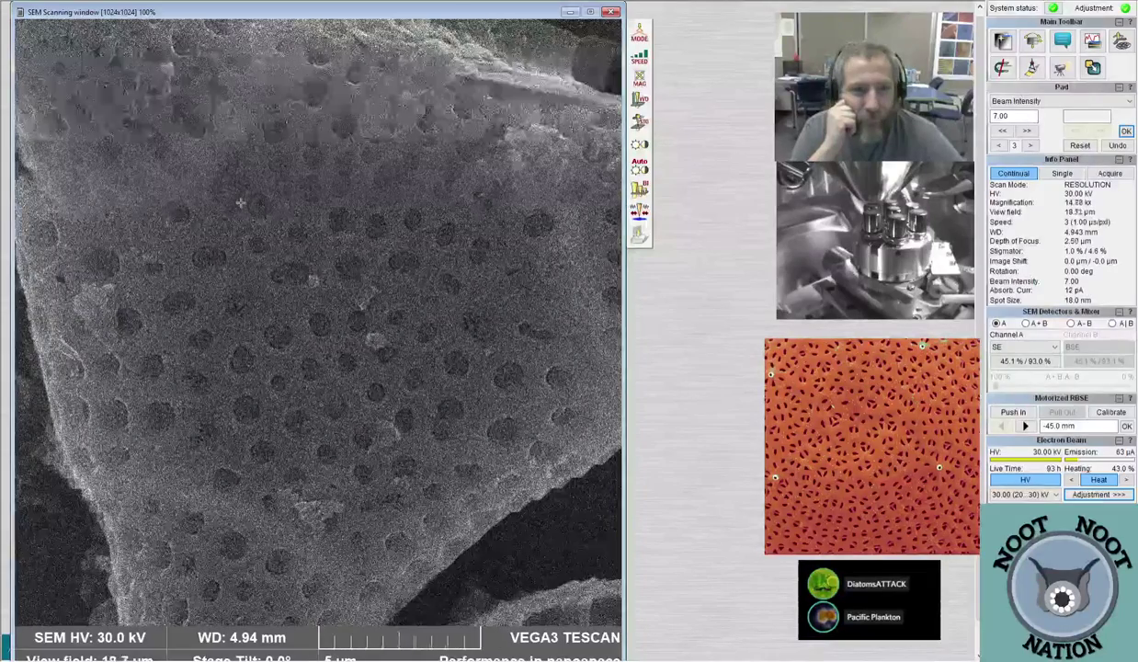
{"action": "scroll", "coordinate": [240, 202], "scroll_direction": "down", "scroll_amount": 1}
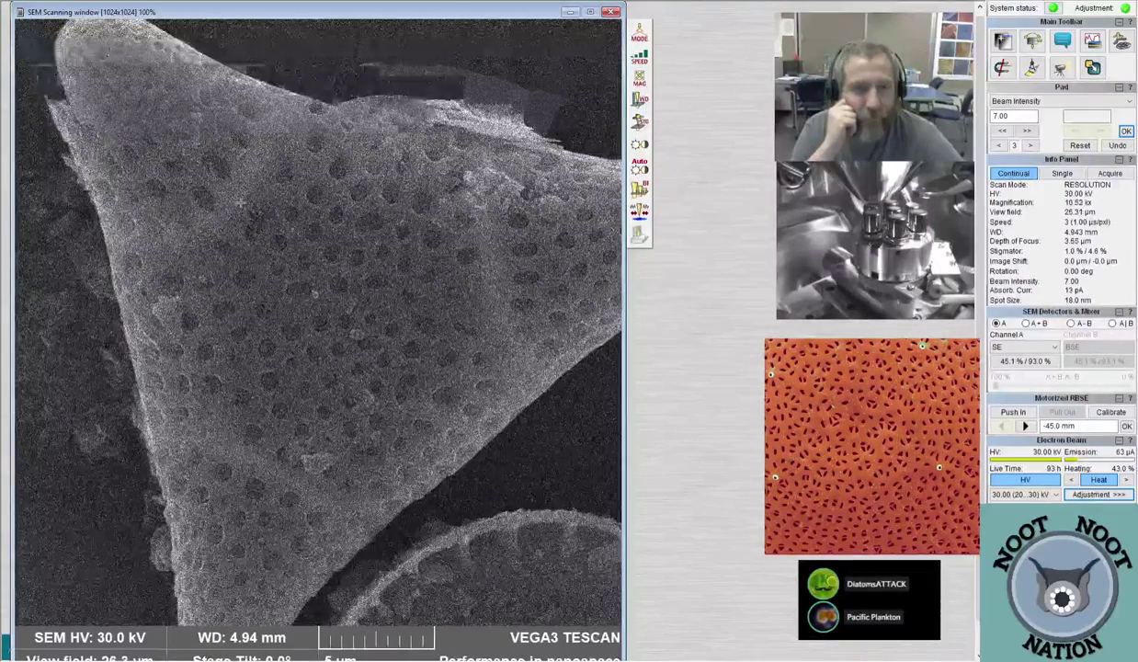
{"action": "scroll", "coordinate": [240, 203], "scroll_direction": "down", "scroll_amount": 1}
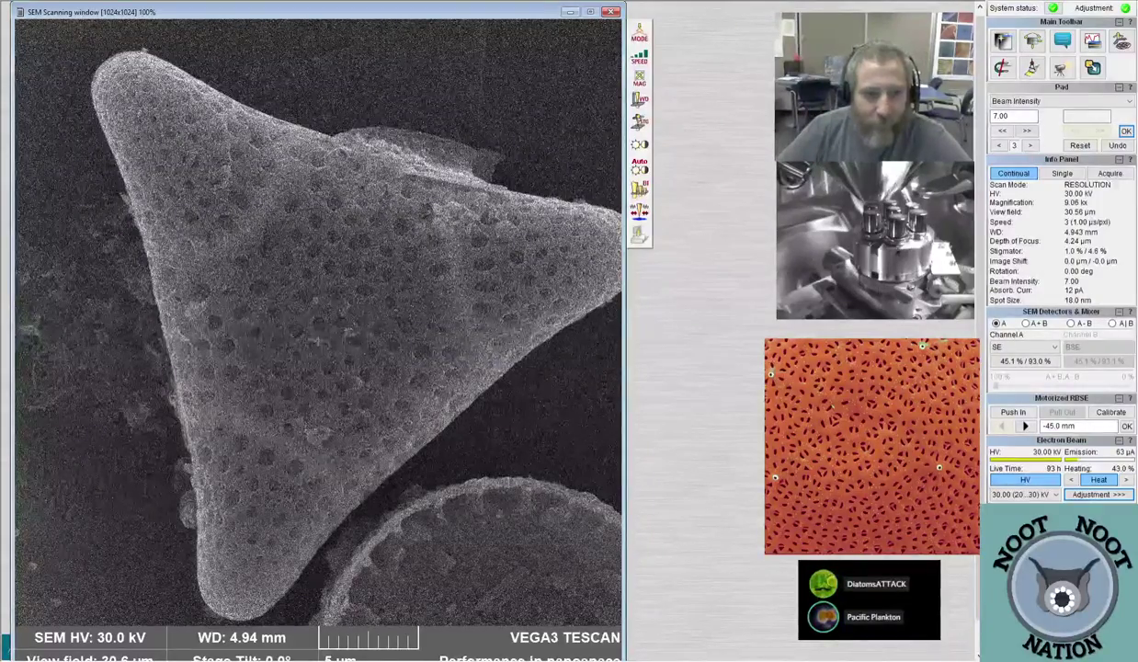
{"action": "key", "text": "minus"}
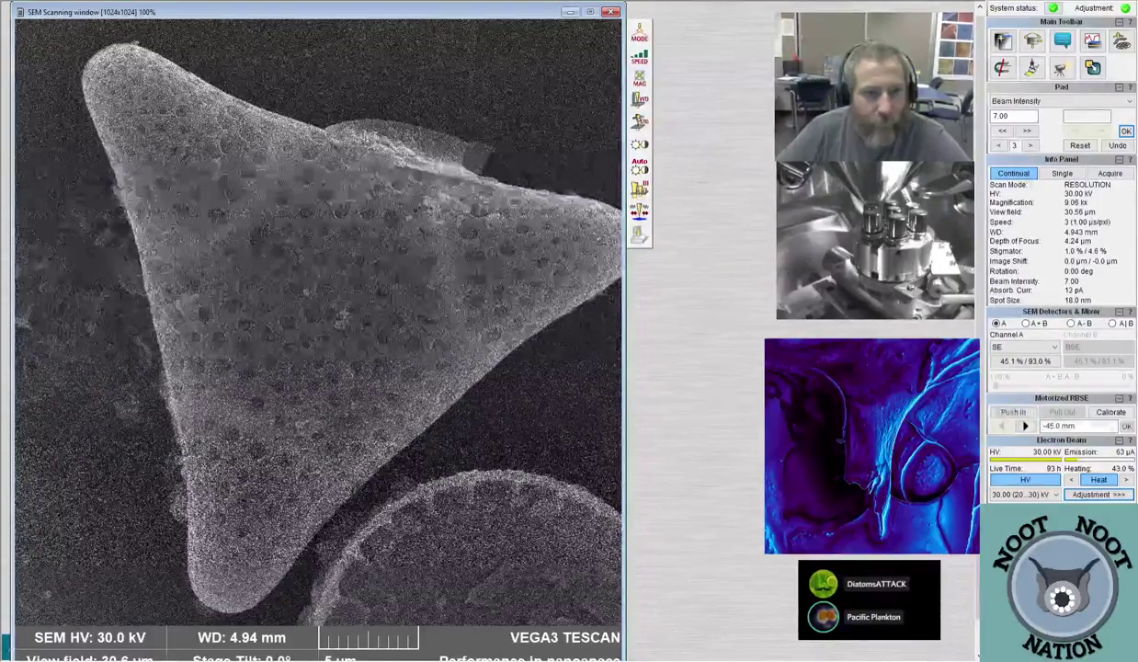
{"action": "key", "text": "plus"}
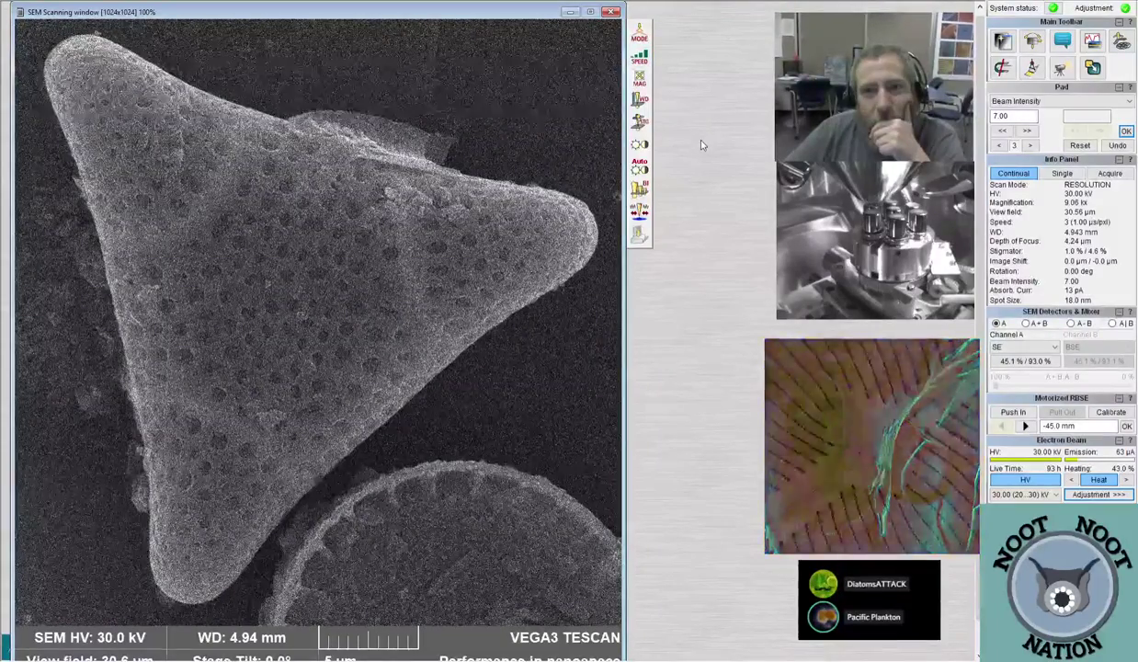
Scan the triangular diatom at speed 7 and adjust the SE detector's contrast and brightness to 47.1 % / 91.3 %
{"action": "key", "text": "7"}
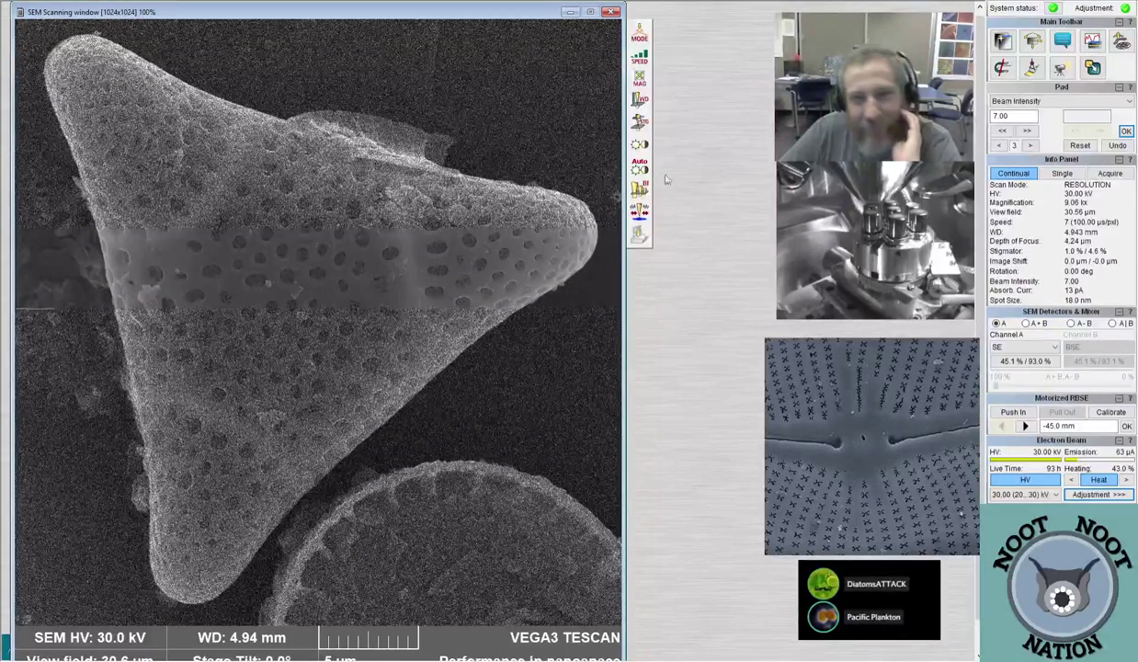
{"action": "left_click", "coordinate": [638, 167]}
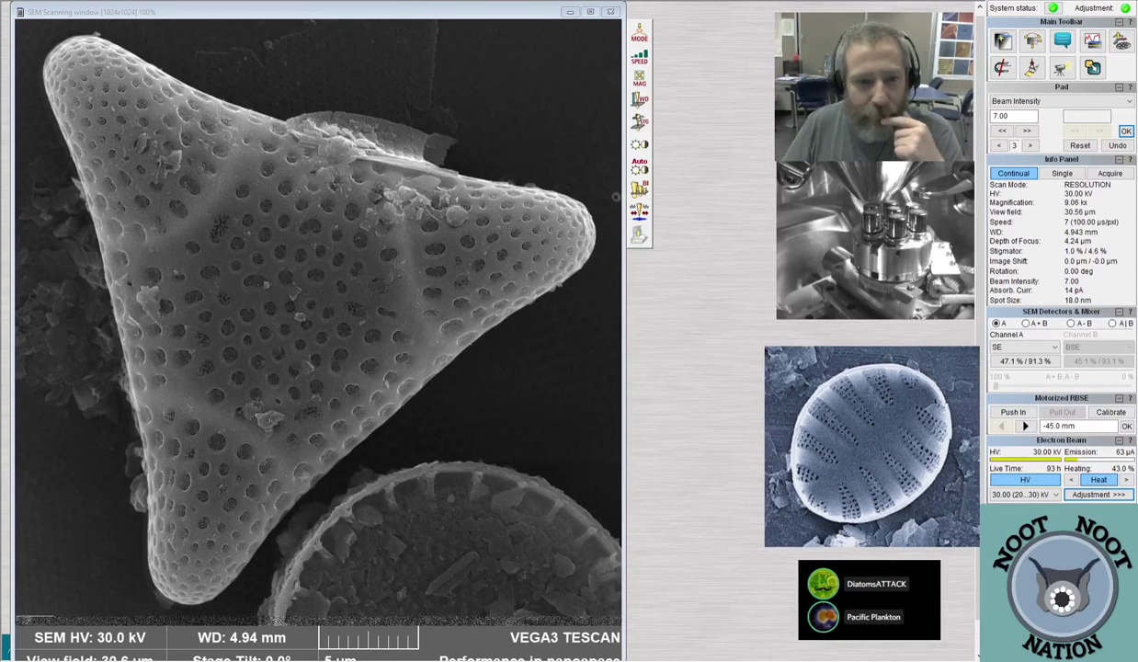
{"action": "left_click", "coordinate": [358, 377]}
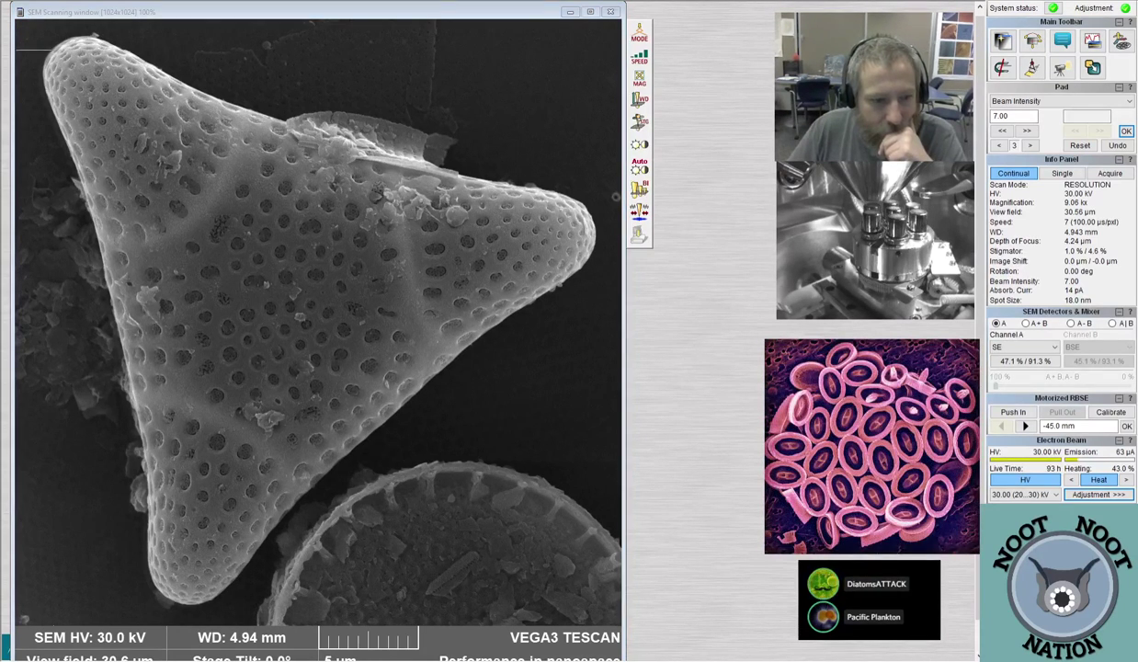
{"action": "left_click", "coordinate": [589, 185]}
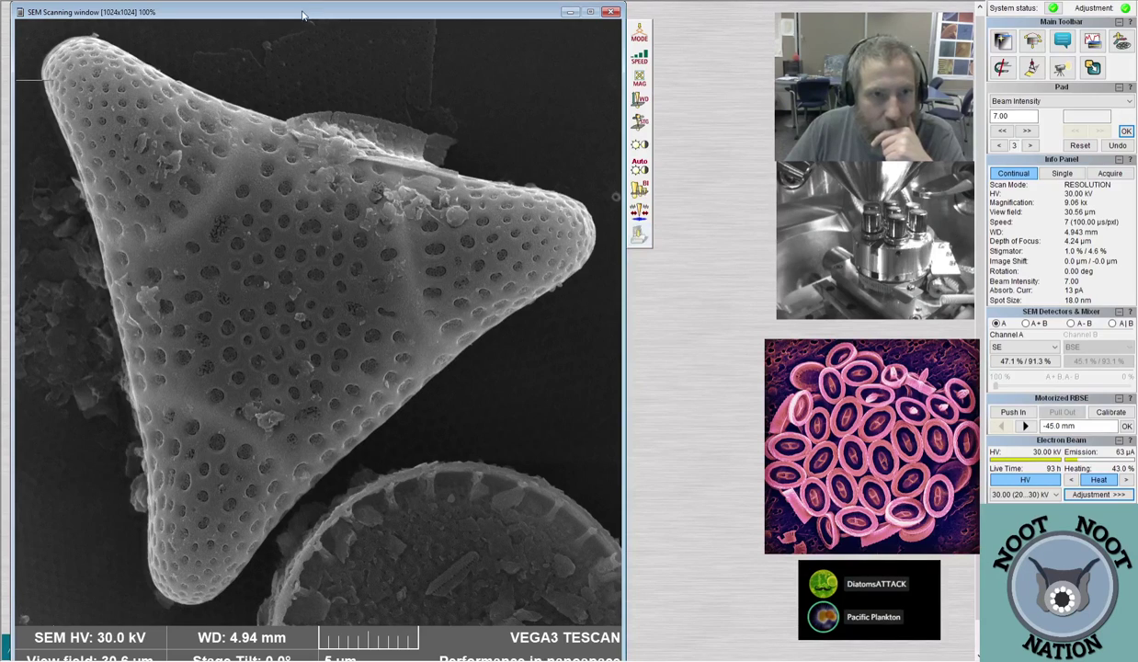
Acquire a 1280x1280 image of the triangular diatom and save it as Triceratium.tif
{"action": "left_click_drag", "start_coordinate": [304, 15], "coordinate": [285, 6]}
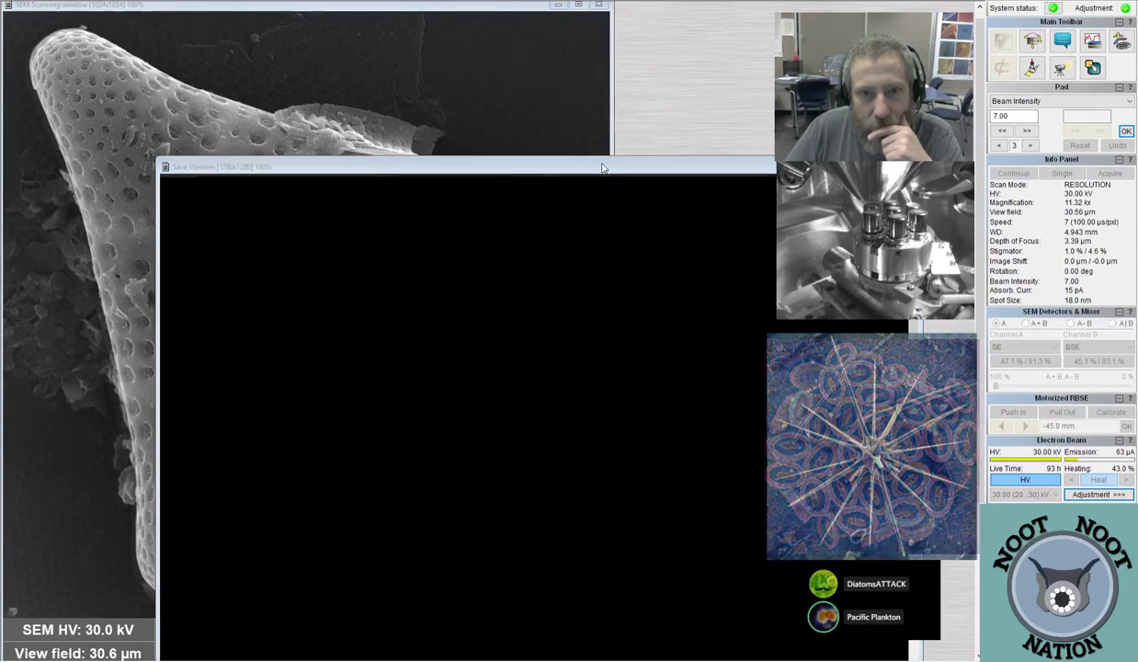
{"action": "left_click_drag", "start_coordinate": [603, 168], "coordinate": [450, 14]}
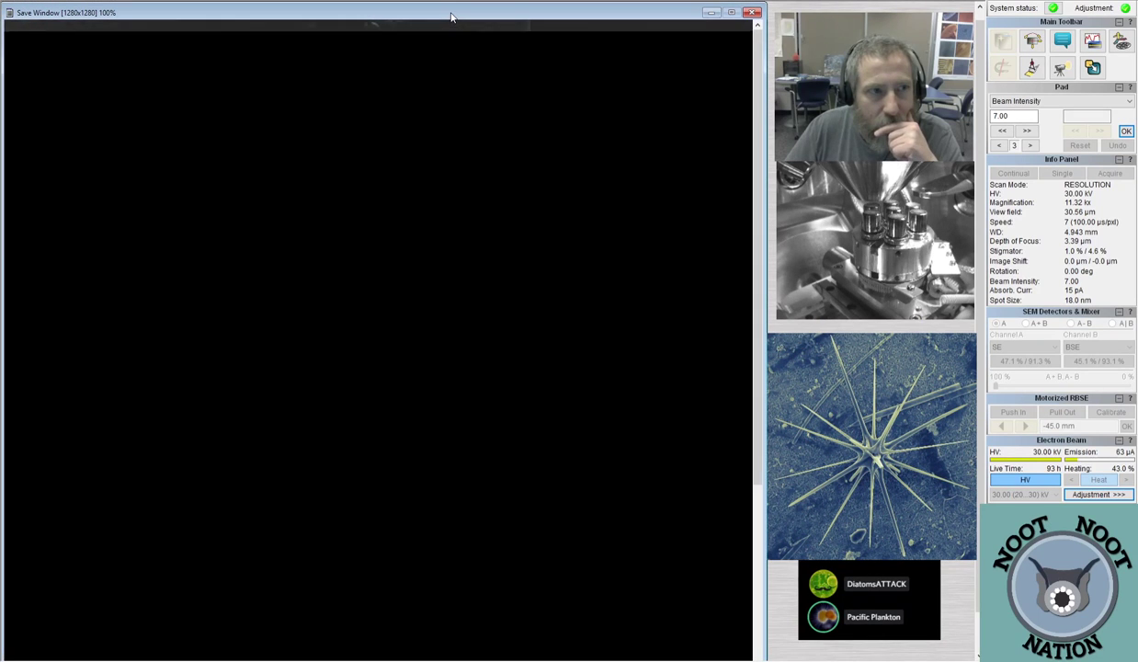
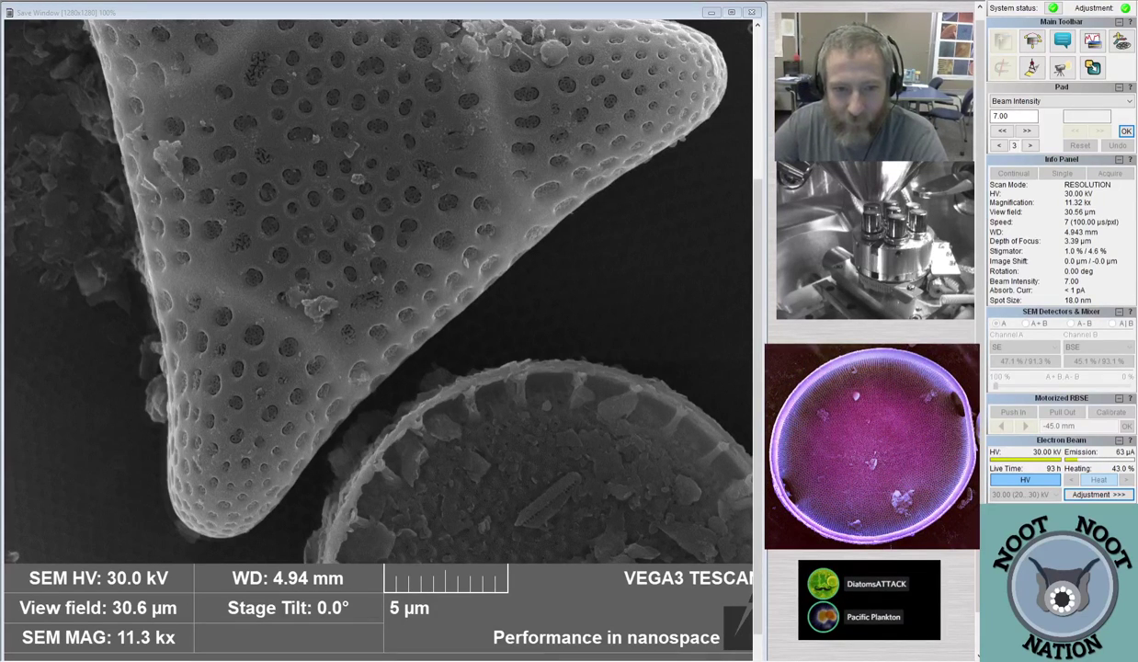
{"action": "left_click", "coordinate": [738, 43]}
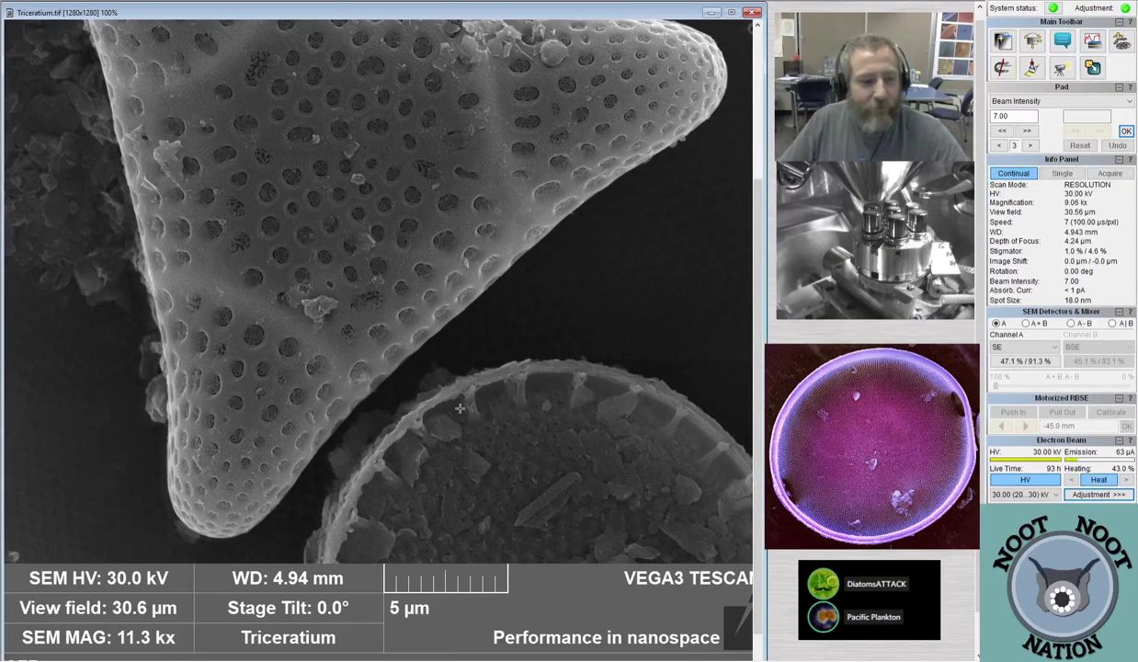
Close the Triceratium.tif image and reduce the live view's magnification to 550x at scan speed 4
{"action": "left_click", "coordinate": [752, 13]}
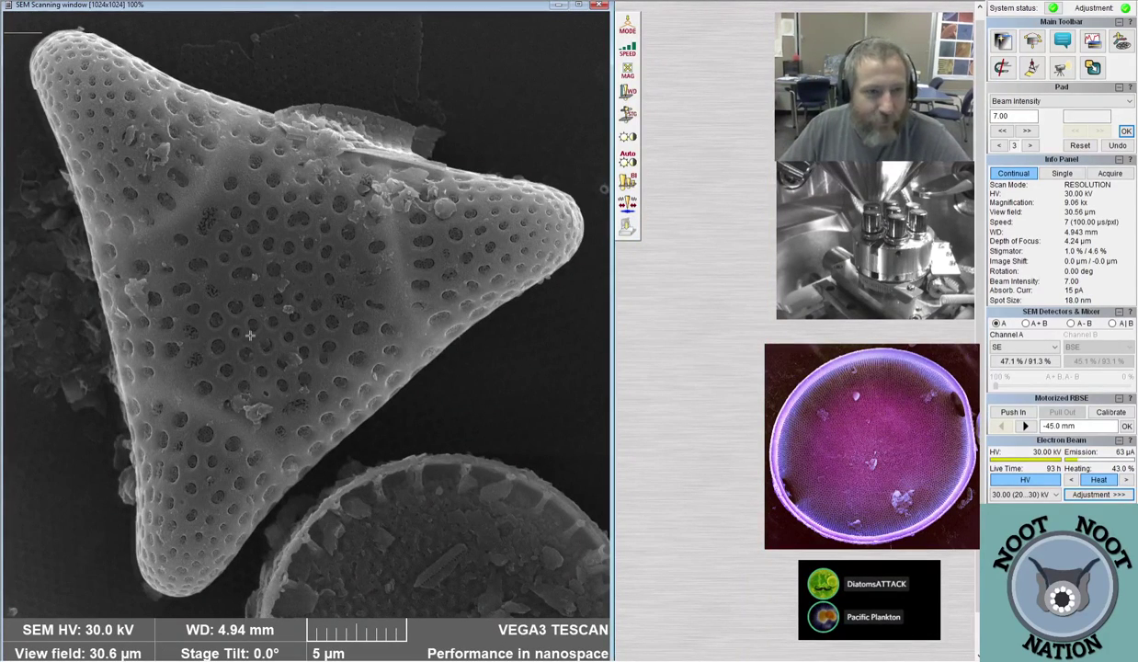
{"action": "scroll", "coordinate": [249, 335], "scroll_direction": "down", "scroll_amount": 2}
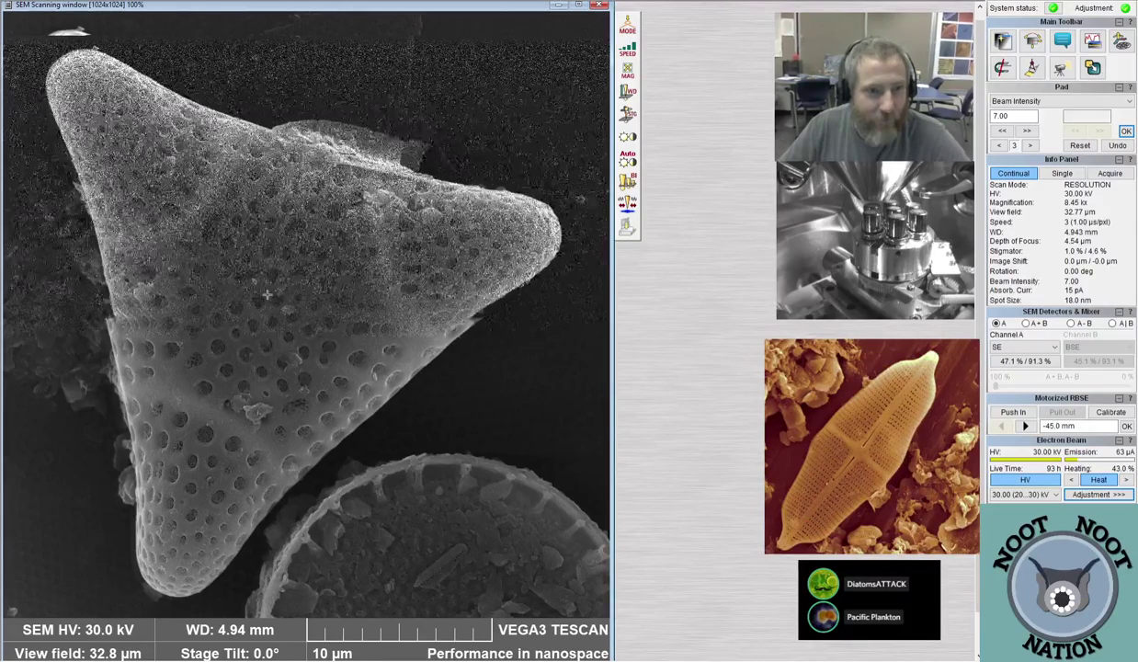
{"action": "scroll", "coordinate": [282, 288], "scroll_direction": "down", "scroll_amount": 6}
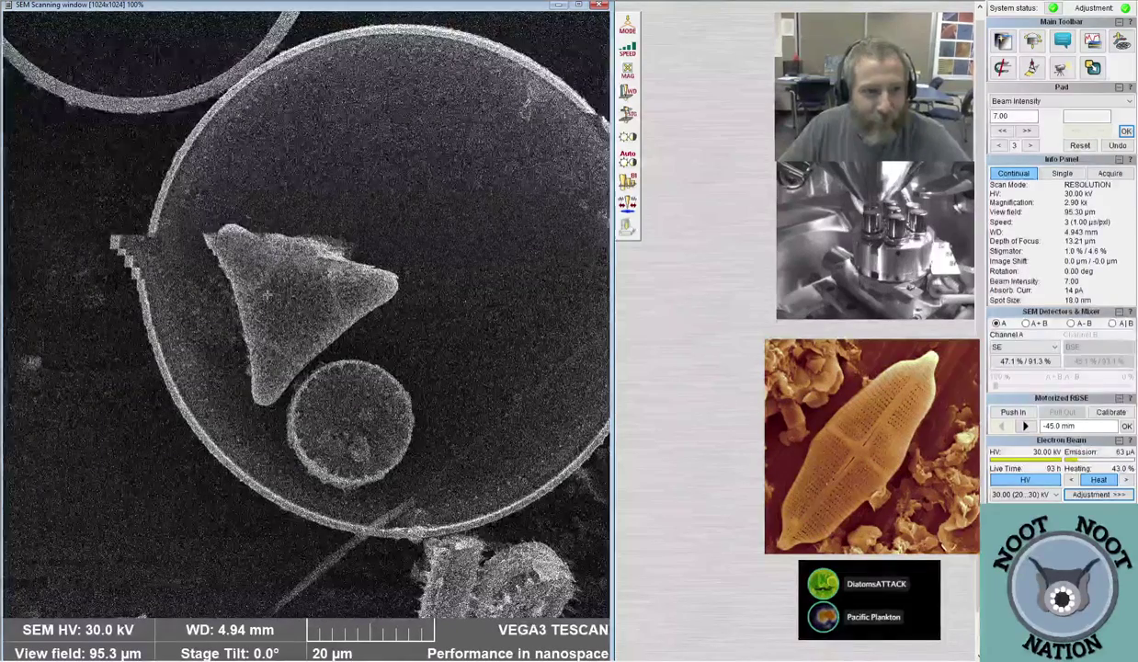
{"action": "scroll", "coordinate": [305, 312], "scroll_direction": "down", "scroll_amount": 3}
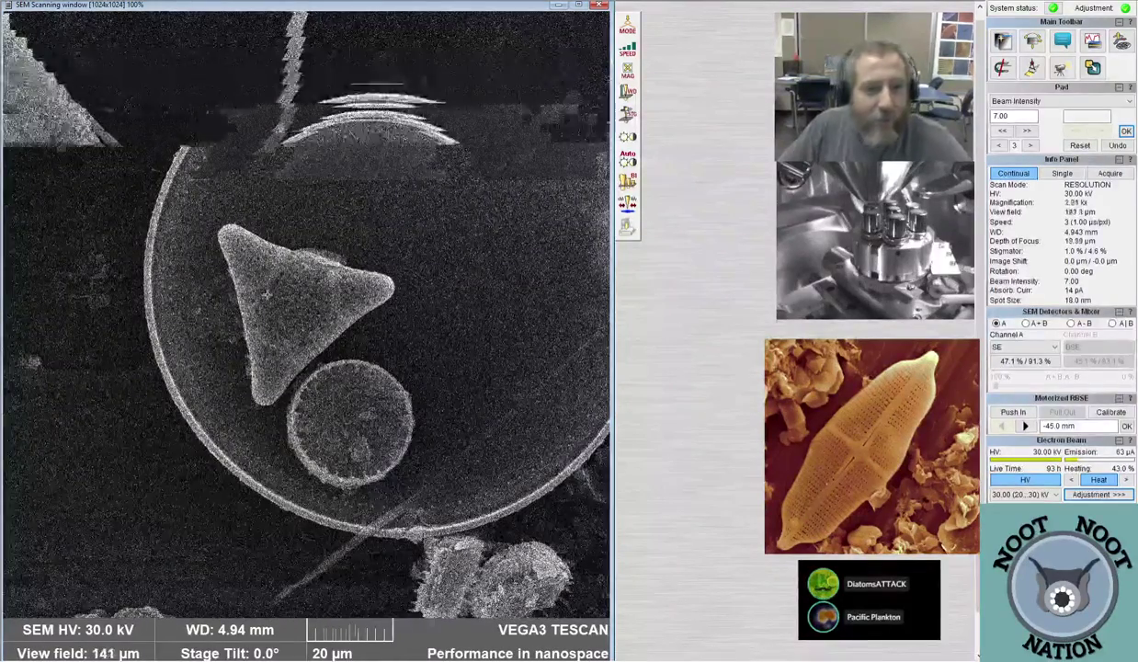
{"action": "scroll", "coordinate": [266, 295], "scroll_direction": "down", "scroll_amount": 4}
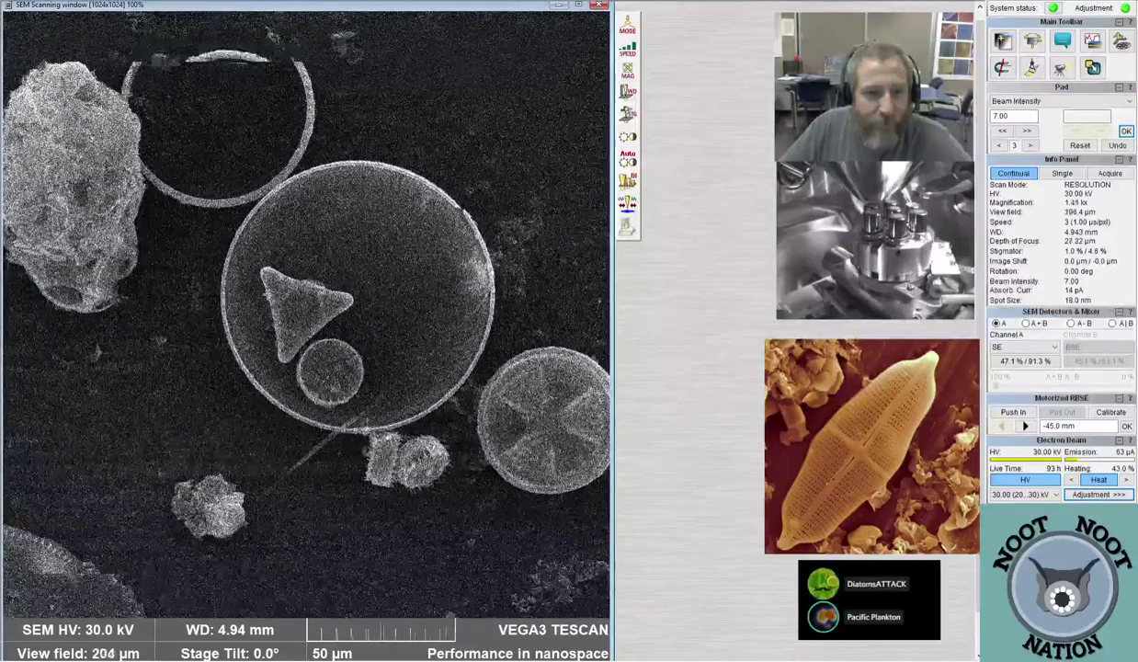
{"action": "scroll", "coordinate": [266, 295], "scroll_direction": "down", "scroll_amount": 4}
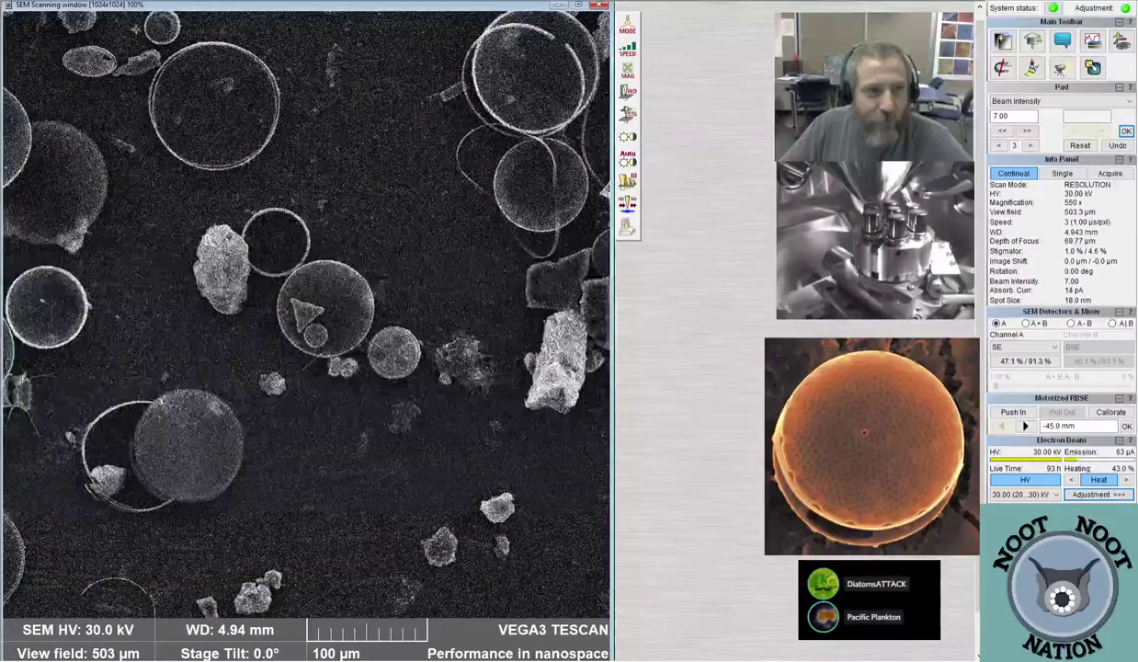
{"action": "left_click", "coordinate": [634, 47]}
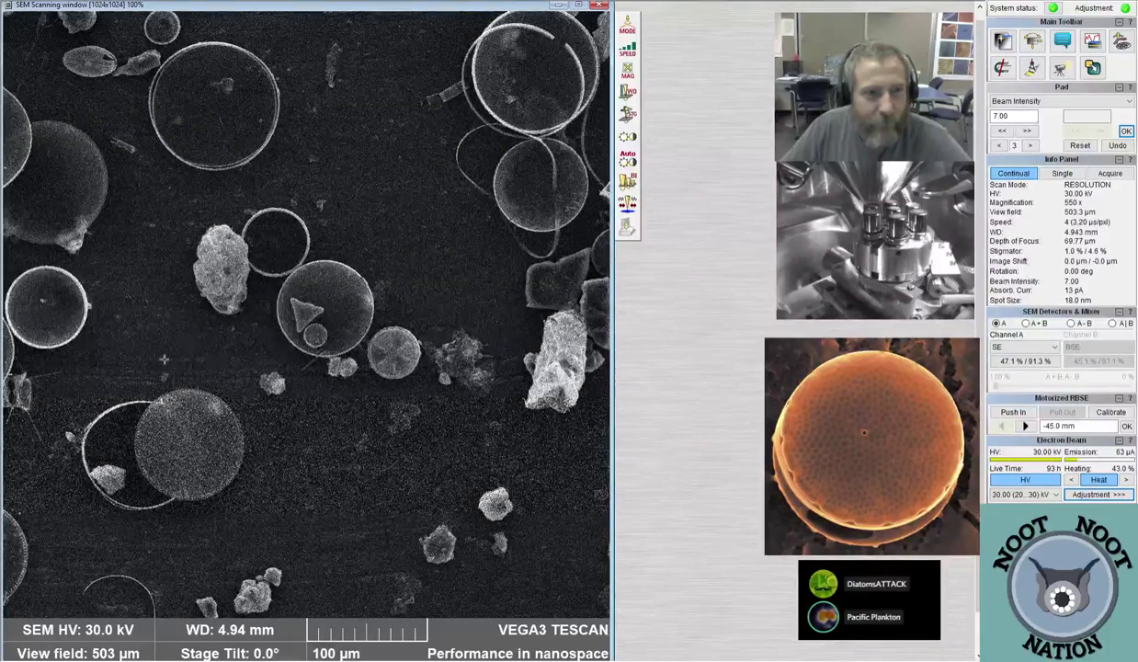
Survey the sample at 249x and examine the block-shaped specimen beneath the curved filament at up to 4.93 kx
{"action": "scroll", "coordinate": [346, 346], "scroll_direction": "down", "scroll_amount": 3}
{"action": "scroll", "coordinate": [346, 345], "scroll_direction": "down", "scroll_amount": 1}
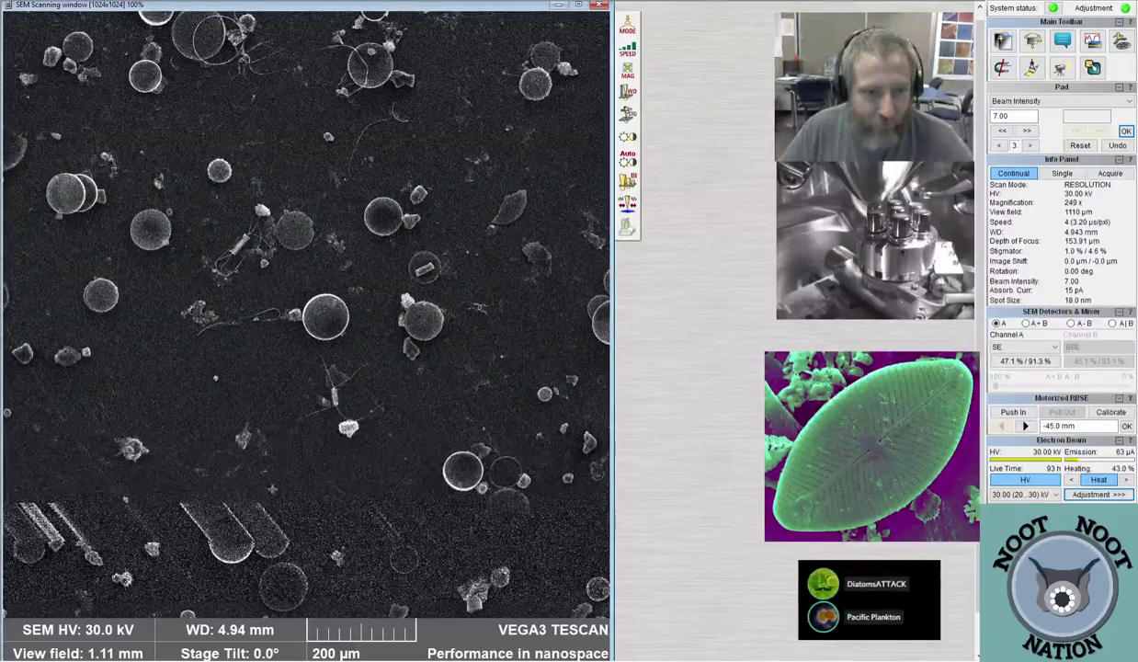
{"action": "scroll", "coordinate": [351, 440], "scroll_direction": "up", "scroll_amount": 5}
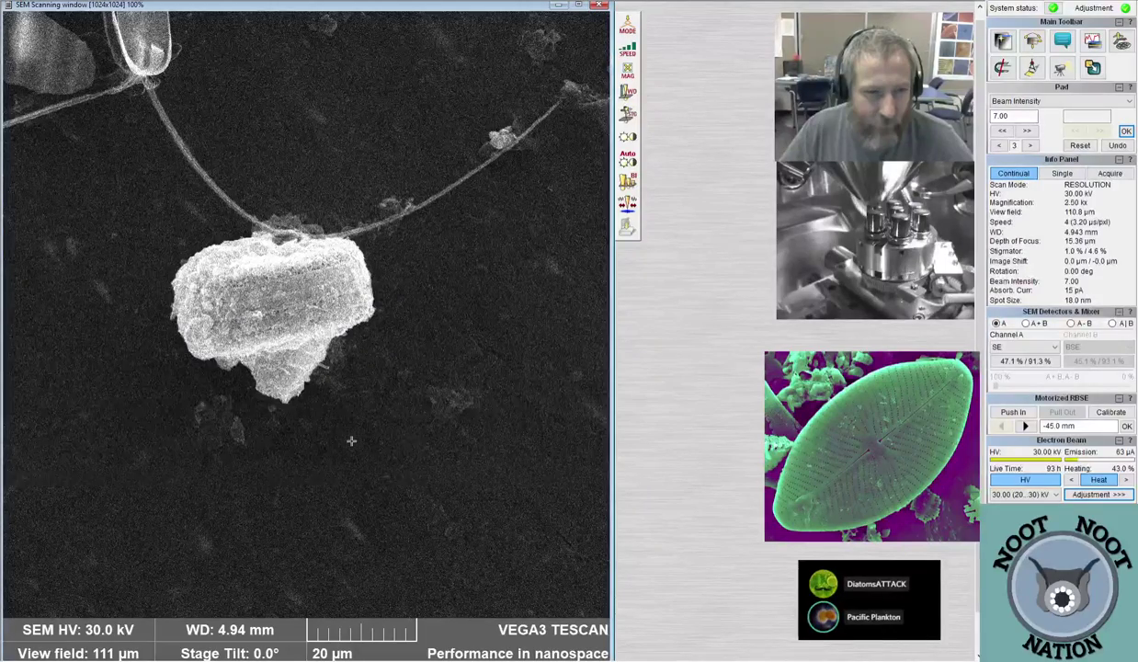
{"action": "scroll", "coordinate": [351, 440], "scroll_direction": "up", "scroll_amount": 3}
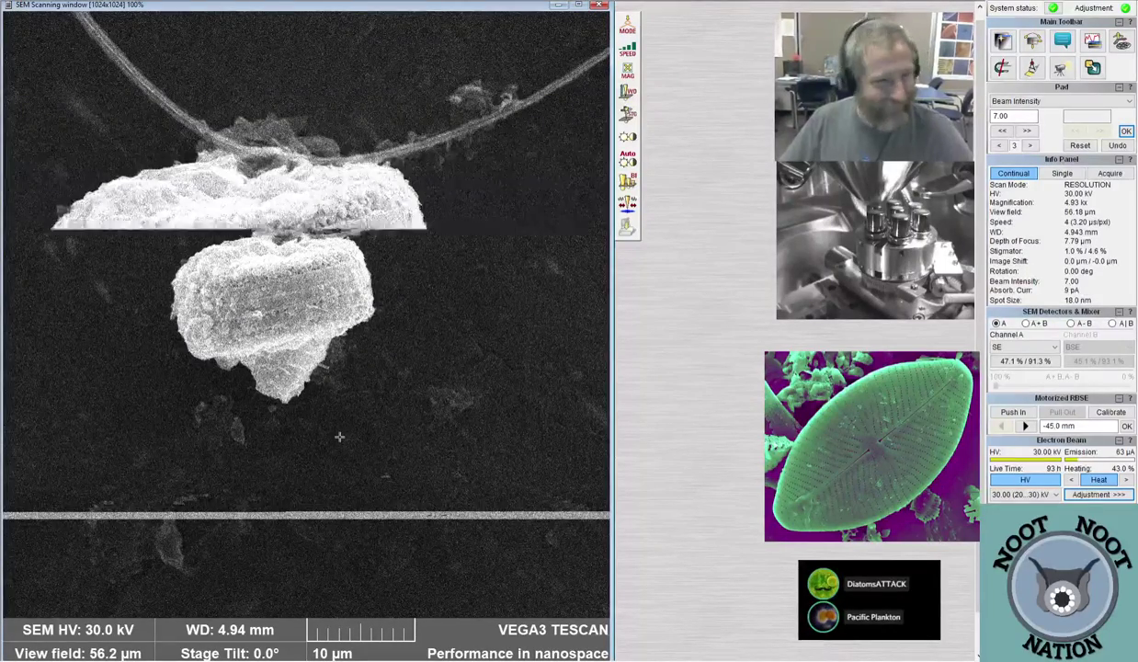
{"action": "scroll", "coordinate": [306, 313], "scroll_direction": "down", "scroll_amount": 5}
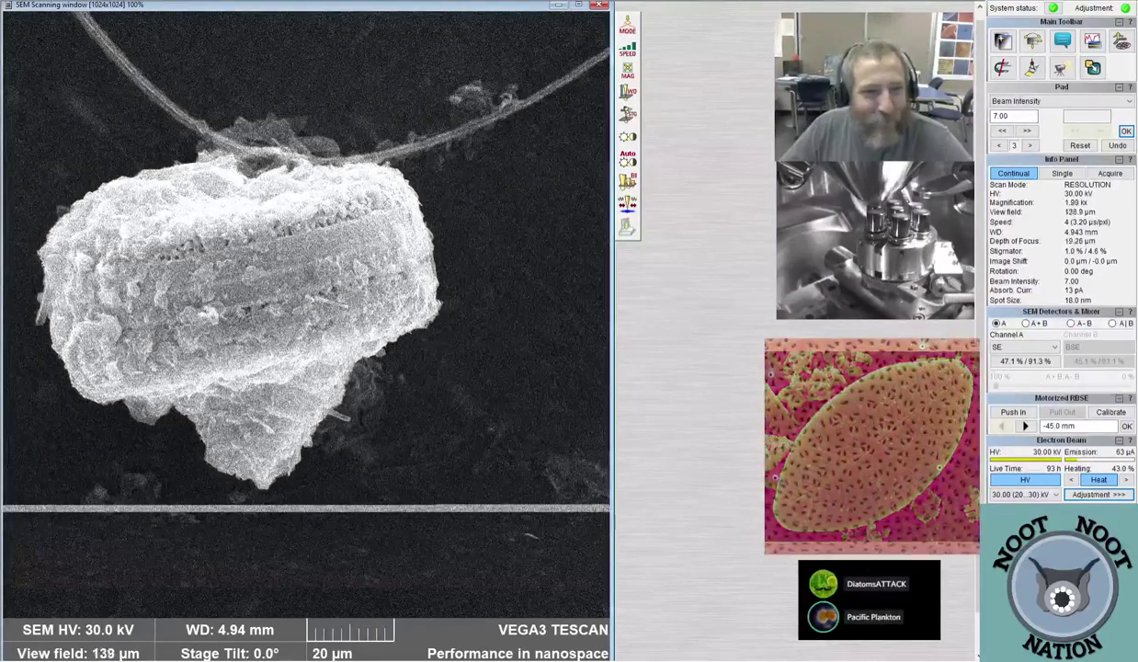
{"action": "scroll", "coordinate": [244, 274], "scroll_direction": "down", "scroll_amount": 4}
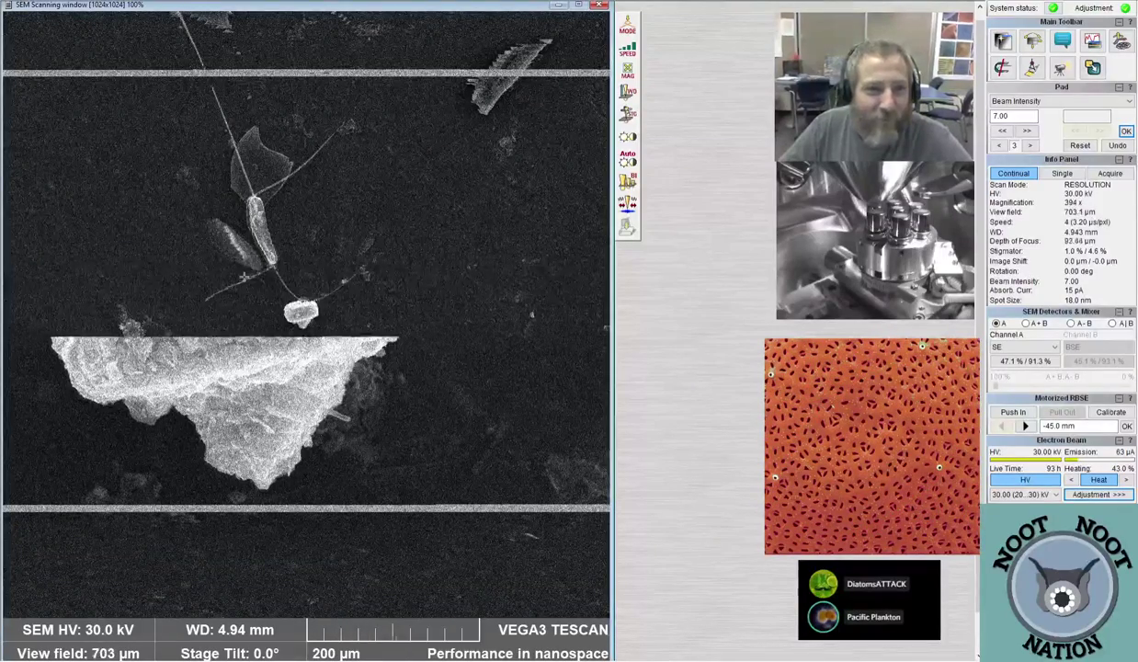
Search the diatom clusters at 140x and 436x, and focus on the cylindrical fragment inside the ring at 5.45 kx, WD 4.976 mm
{"action": "scroll", "coordinate": [245, 274], "scroll_direction": "down", "scroll_amount": 2}
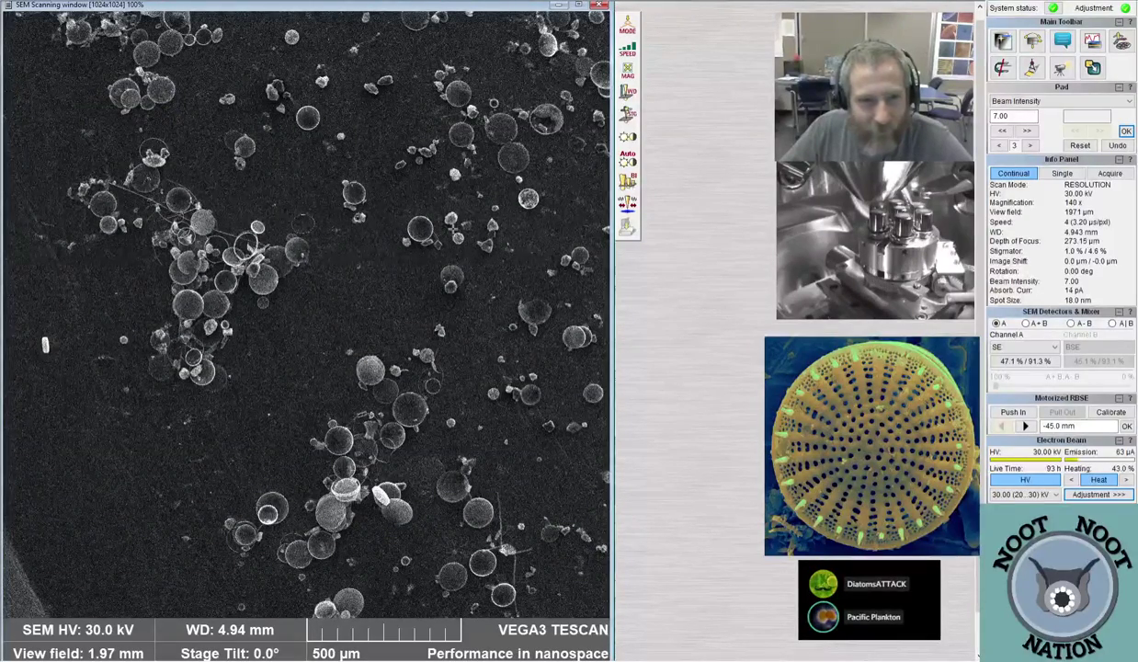
{"action": "scroll", "coordinate": [386, 260], "scroll_direction": "up", "scroll_amount": 2}
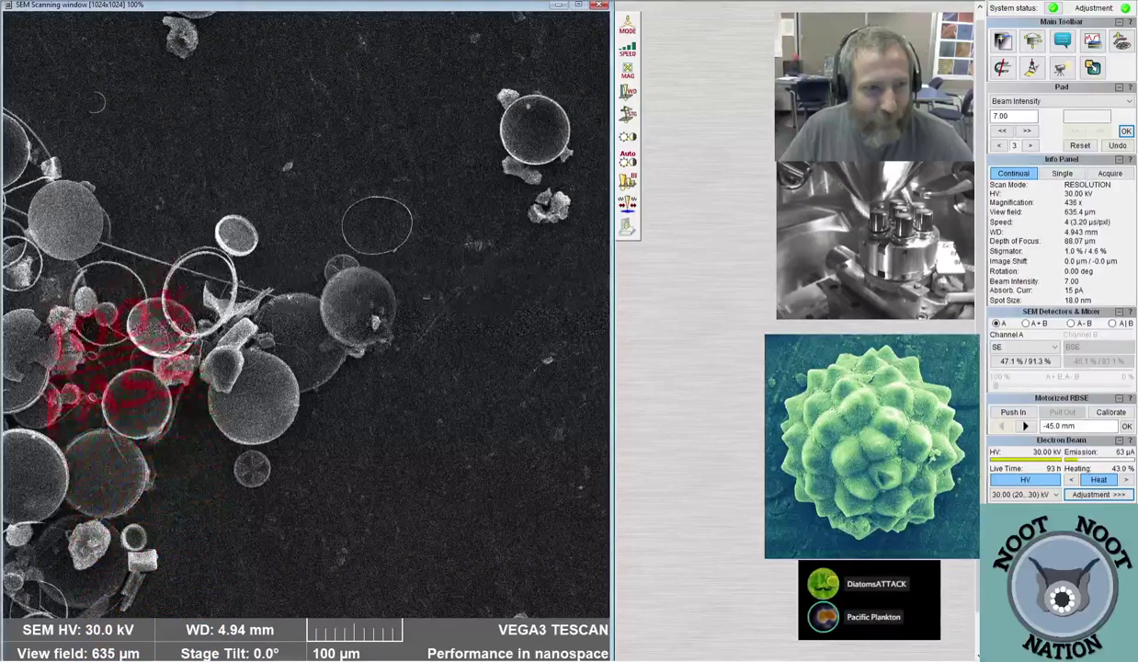
{"action": "key", "text": "3"}
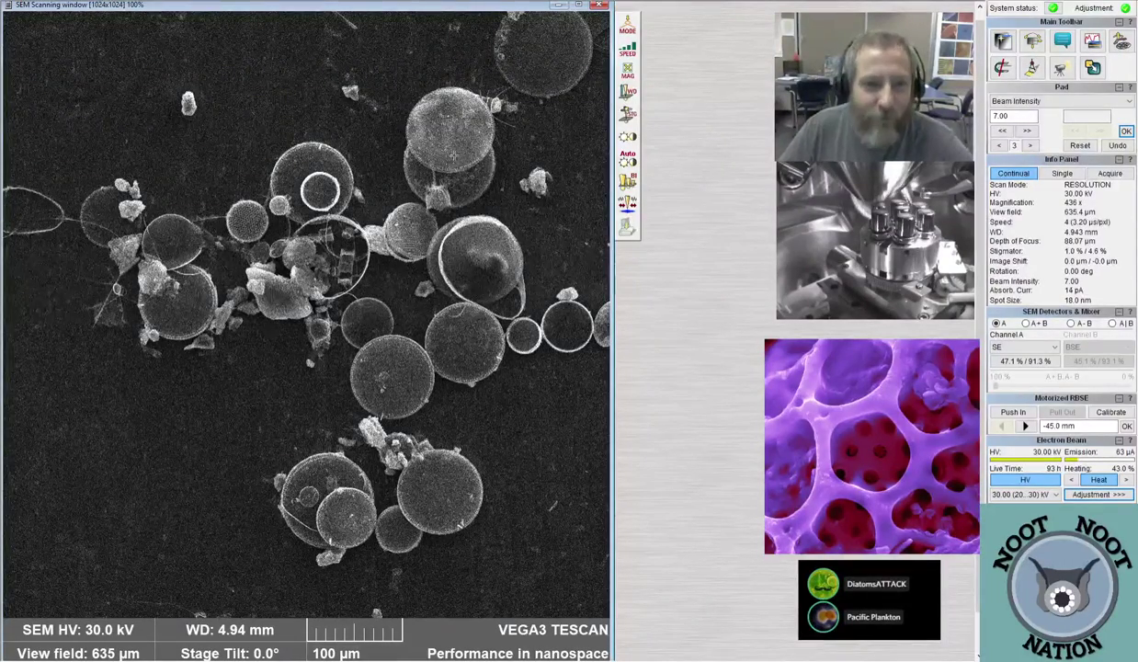
{"action": "scroll", "coordinate": [304, 312], "scroll_direction": "up", "scroll_amount": 2}
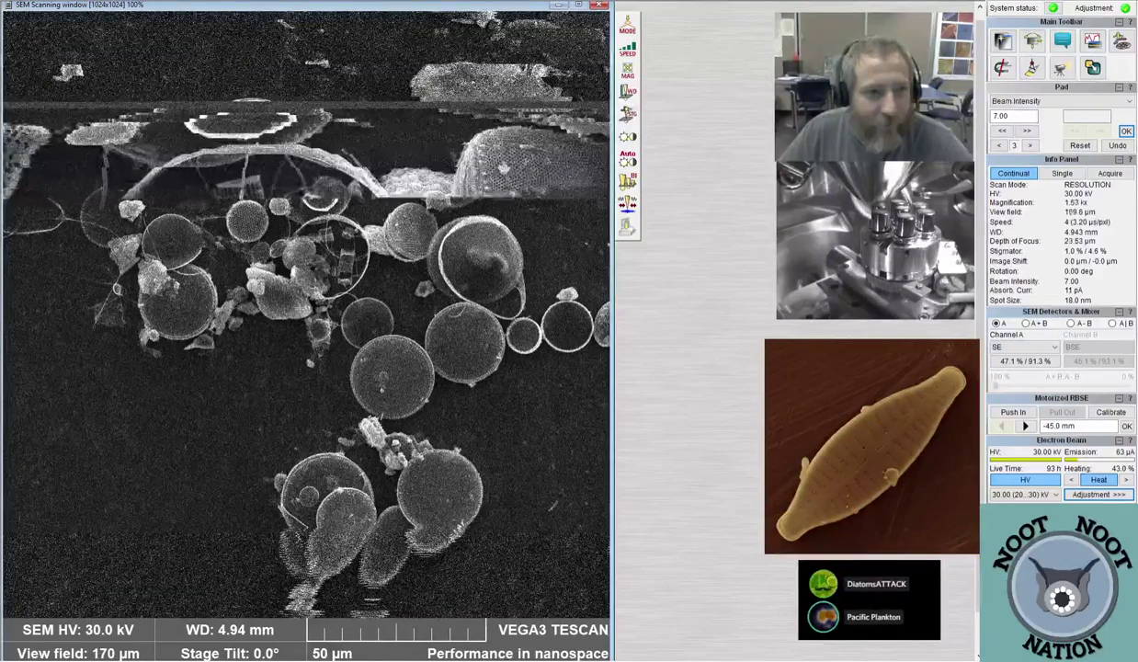
{"action": "scroll", "coordinate": [364, 357], "scroll_direction": "up", "scroll_amount": 2}
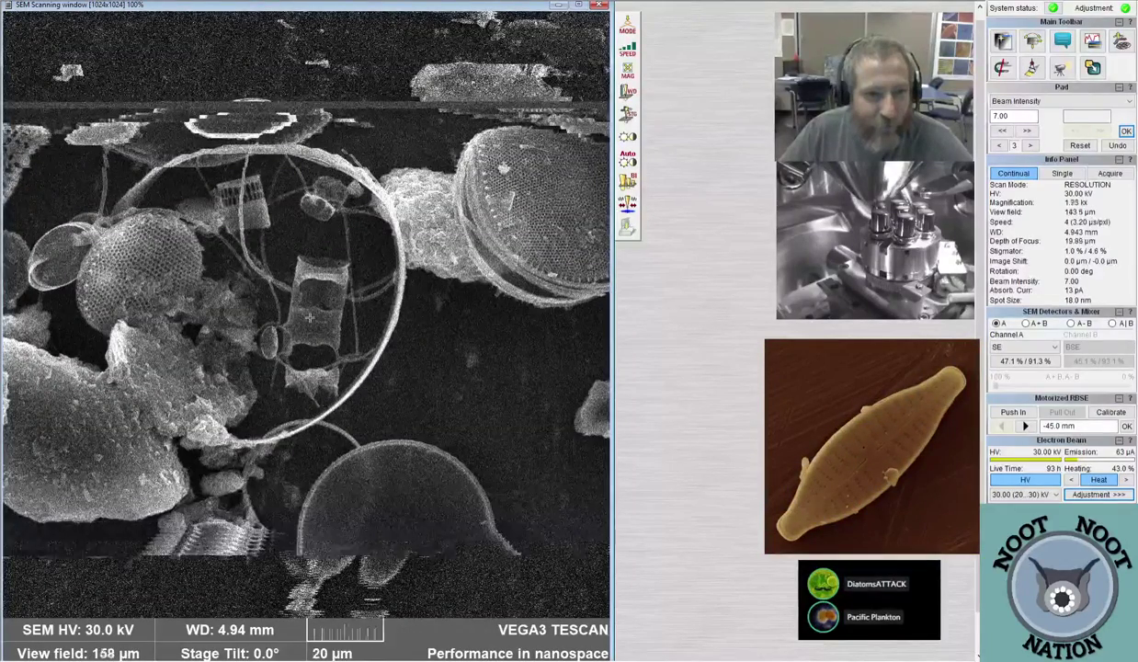
{"action": "scroll", "coordinate": [364, 357], "scroll_direction": "up", "scroll_amount": 1}
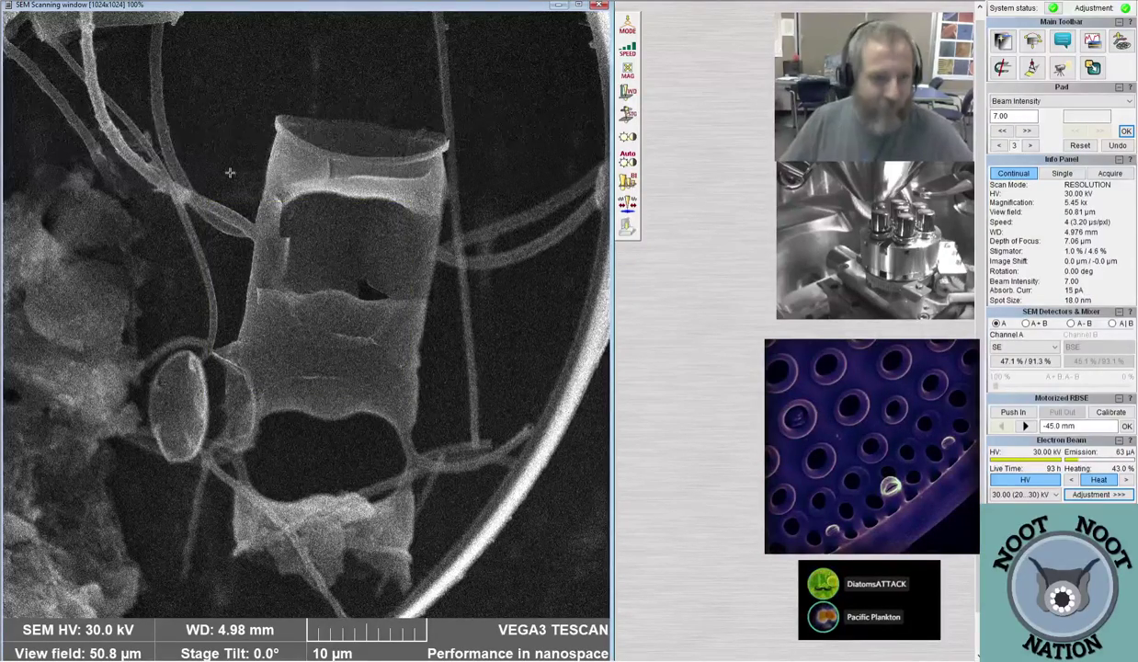
Reduce the magnification to 462x and survey the dense clusters of disc-shaped diatoms and filaments
{"action": "scroll", "coordinate": [230, 172], "scroll_direction": "down", "scroll_amount": 3}
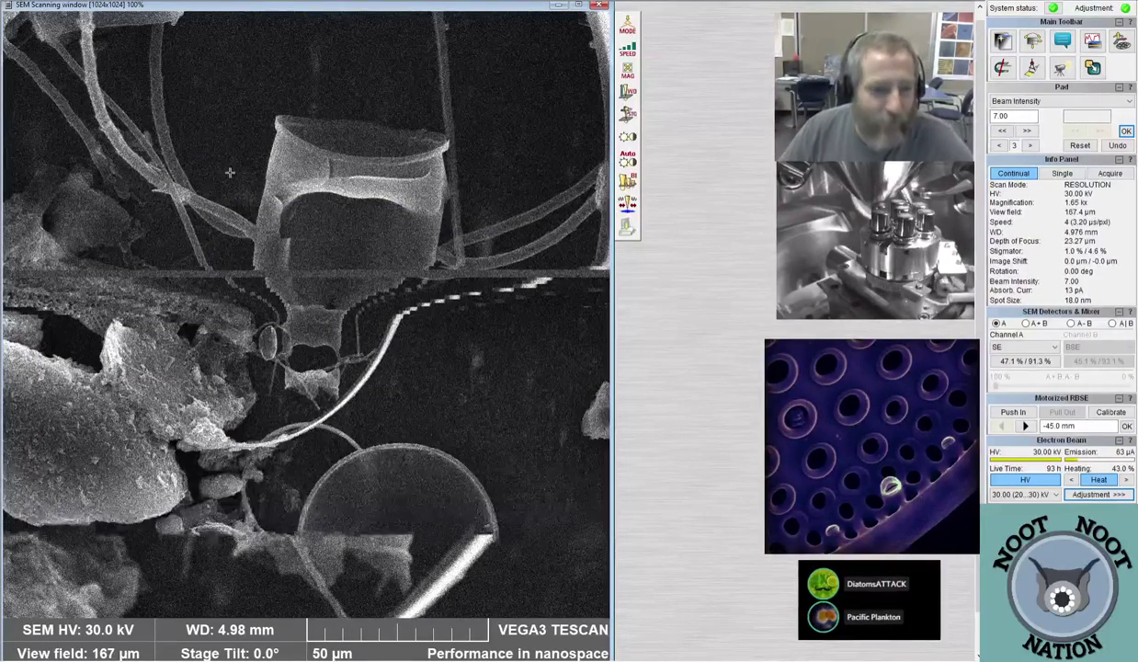
{"action": "scroll", "coordinate": [230, 172], "scroll_direction": "down", "scroll_amount": 3}
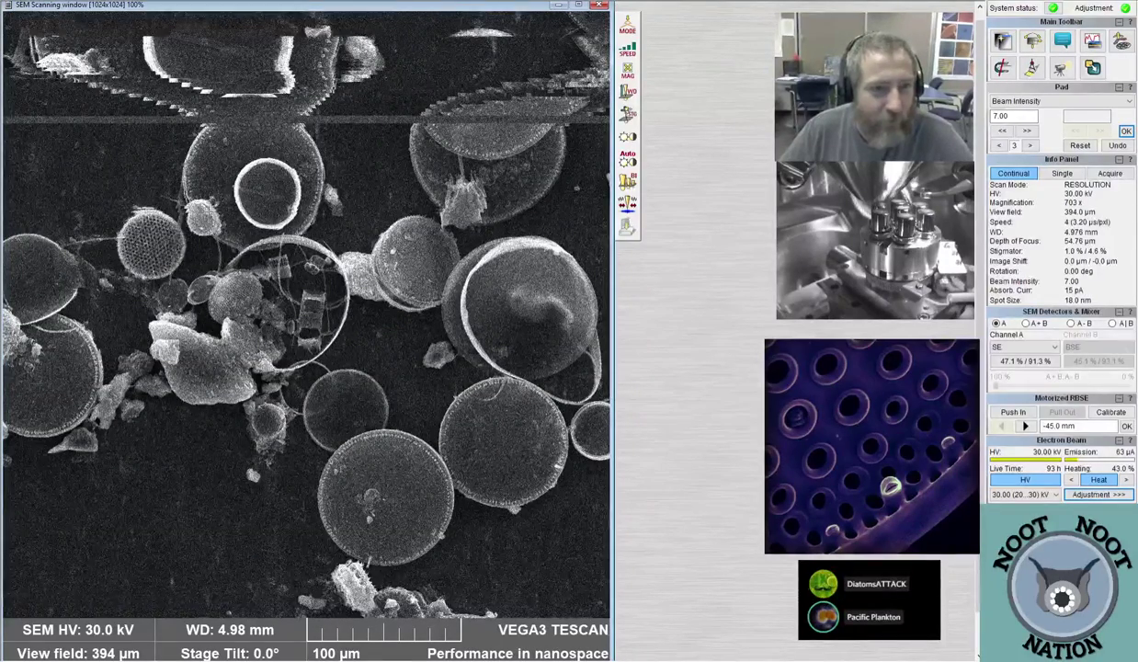
{"action": "scroll", "coordinate": [230, 172], "scroll_direction": "down", "scroll_amount": 3}
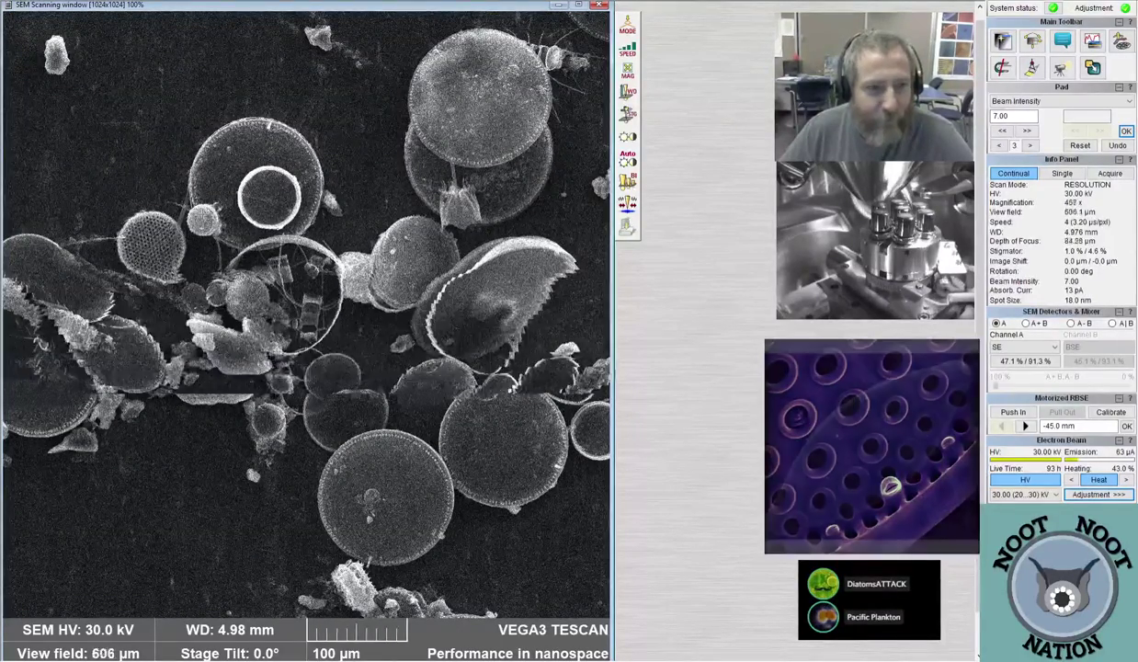
{"action": "scroll", "coordinate": [229, 172], "scroll_direction": "down", "scroll_amount": 3}
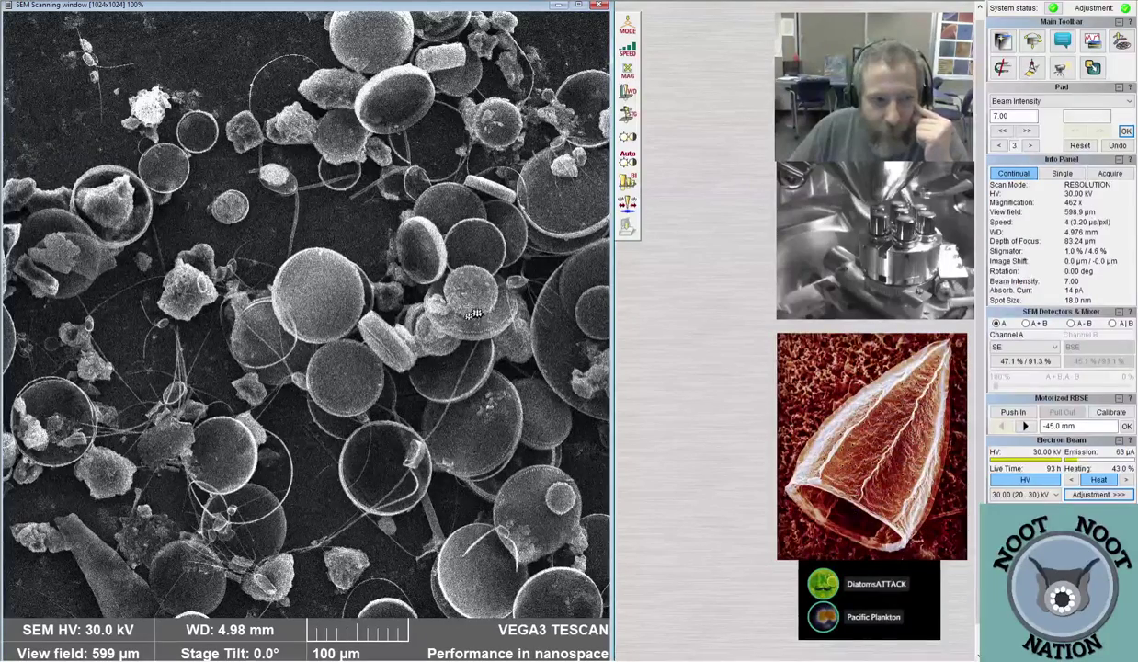
{"action": "key", "text": "minus"}
{"action": "key", "text": "plus"}
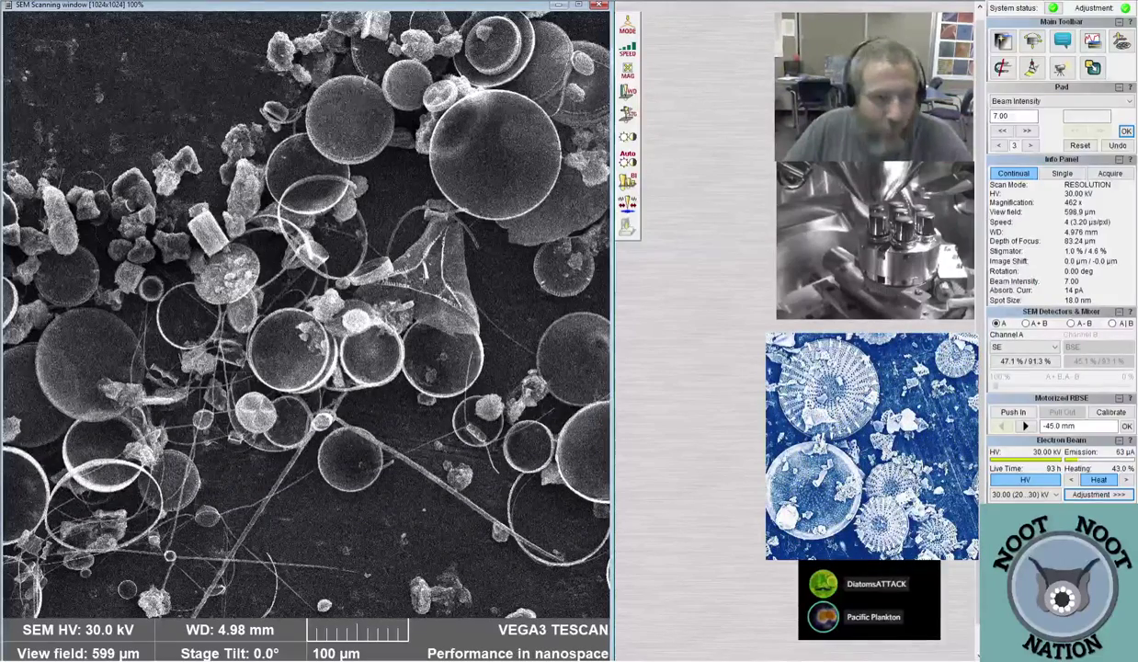
Examine the three-cornered diatom with toothed ridges at 1.52 kx and survey the neighbouring discs at 648x
{"action": "scroll", "coordinate": [305, 312], "scroll_direction": "up", "scroll_amount": 5}
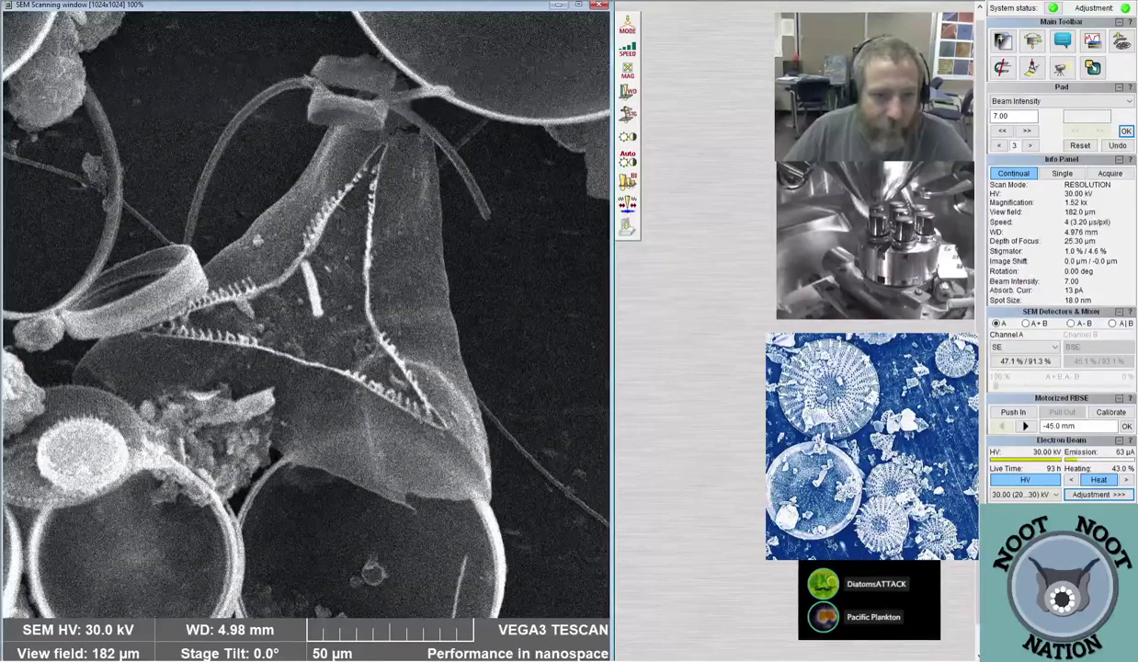
{"action": "scroll", "coordinate": [381, 454], "scroll_direction": "down", "scroll_amount": 4}
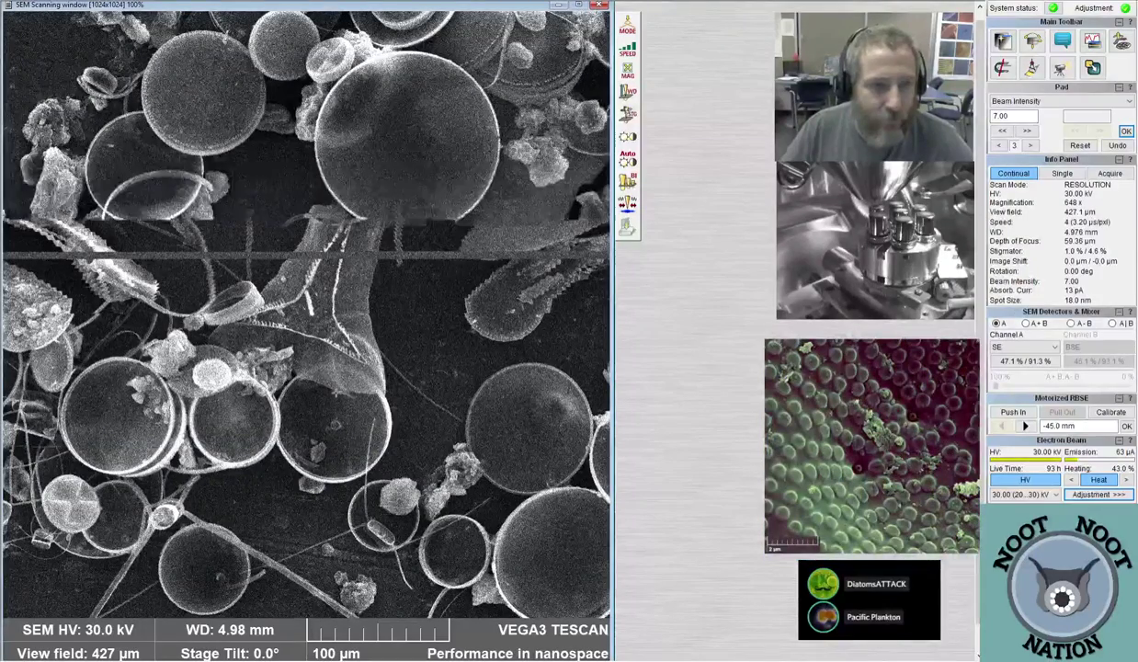
{"action": "double_click", "coordinate": [450, 78]}
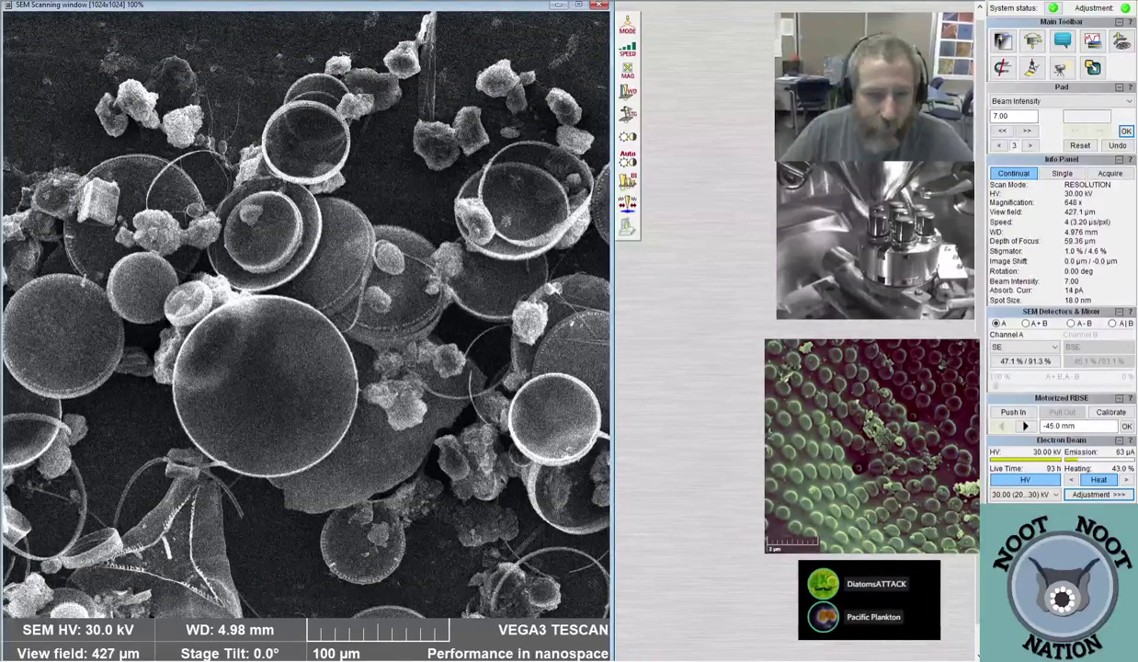
{"action": "double_click", "coordinate": [568, 350]}
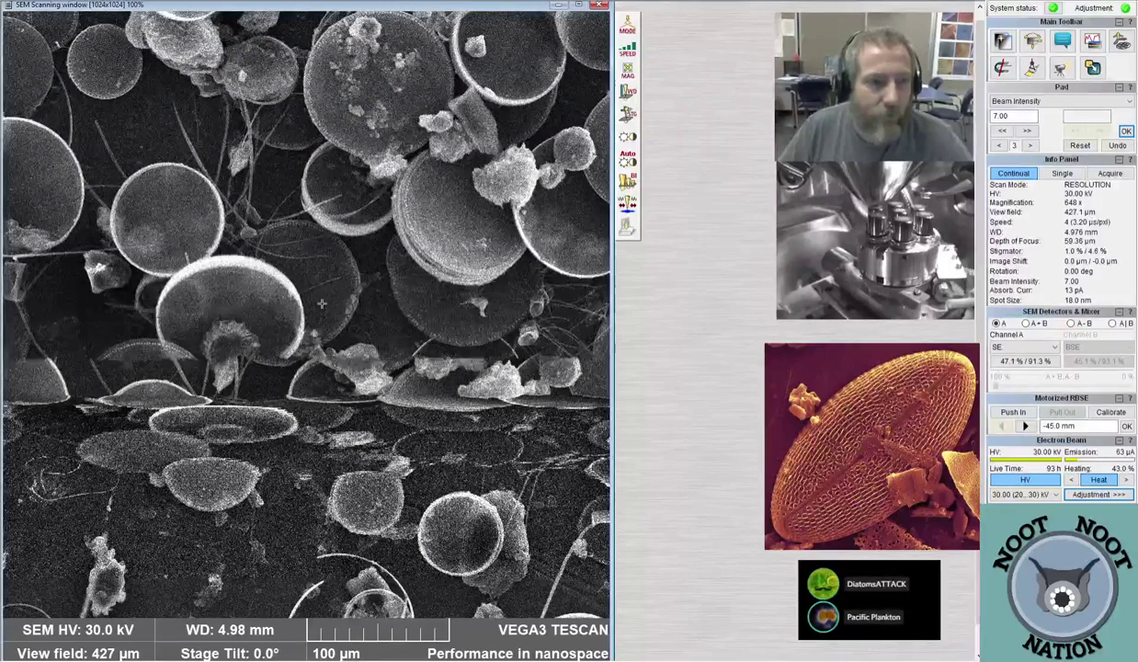
Examine the crusted growth in the bowl-shaped diatom at 4.13 kx and return to an 862x overview
{"action": "scroll", "coordinate": [231, 351], "scroll_direction": "up", "scroll_amount": 5}
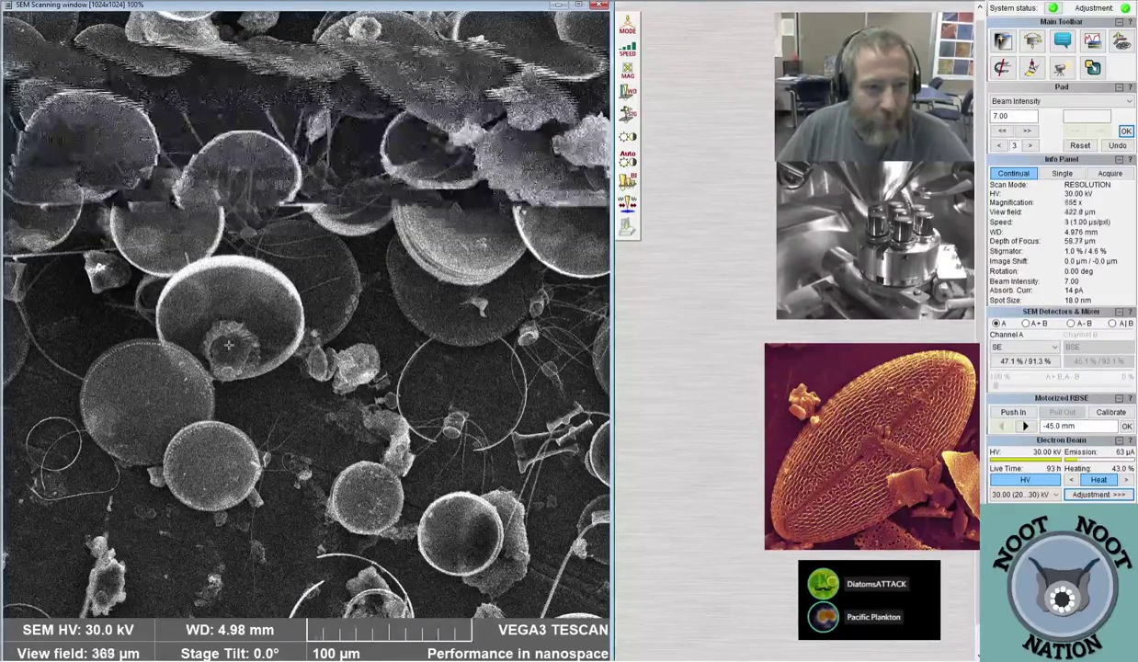
{"action": "scroll", "coordinate": [241, 357], "scroll_direction": "up", "scroll_amount": 2}
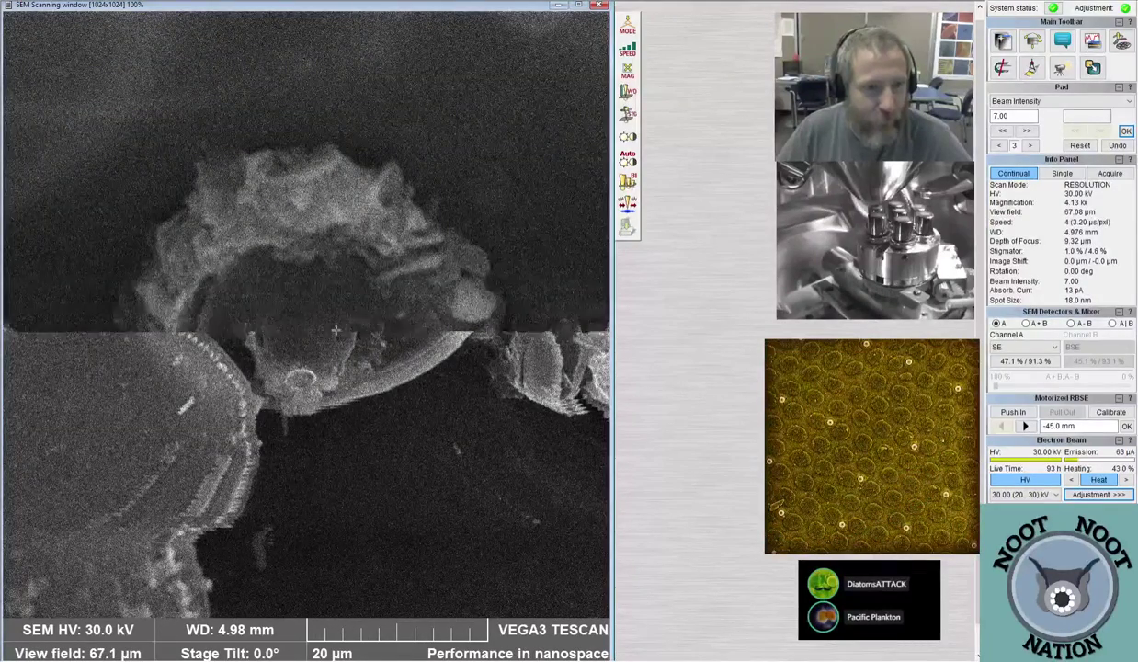
{"action": "scroll", "coordinate": [322, 328], "scroll_direction": "down", "scroll_amount": 4}
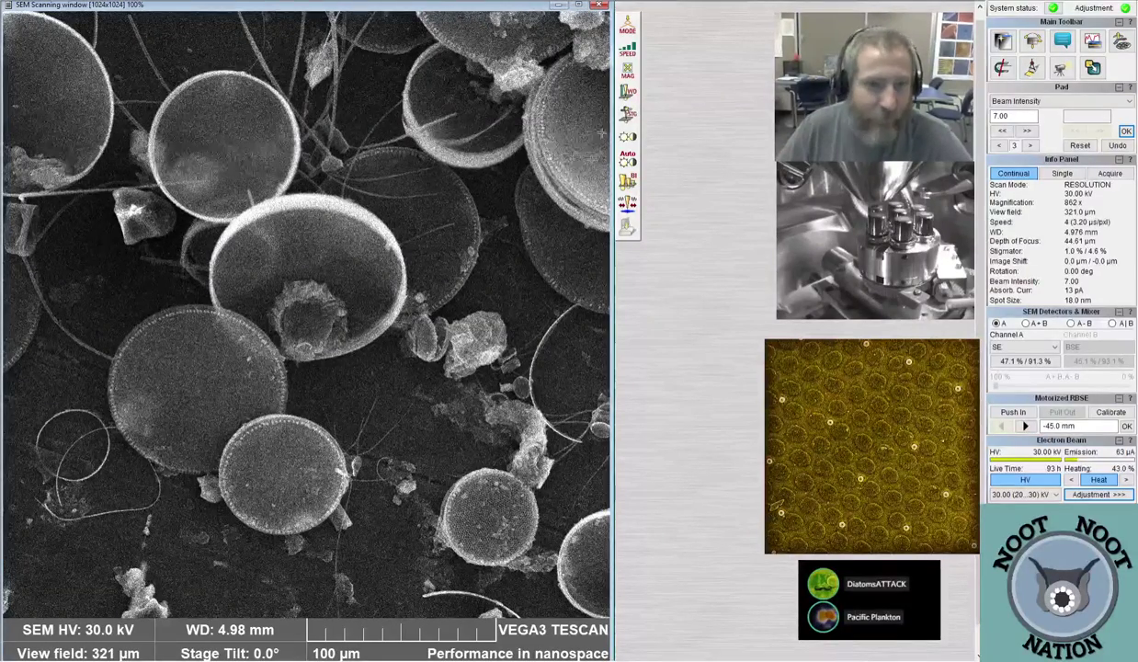
Move the stage across the disc-shaped diatoms at 862x to survey the cluster out to its edge
{"action": "left_click_drag", "start_coordinate": [584, 147], "coordinate": [405, 448]}
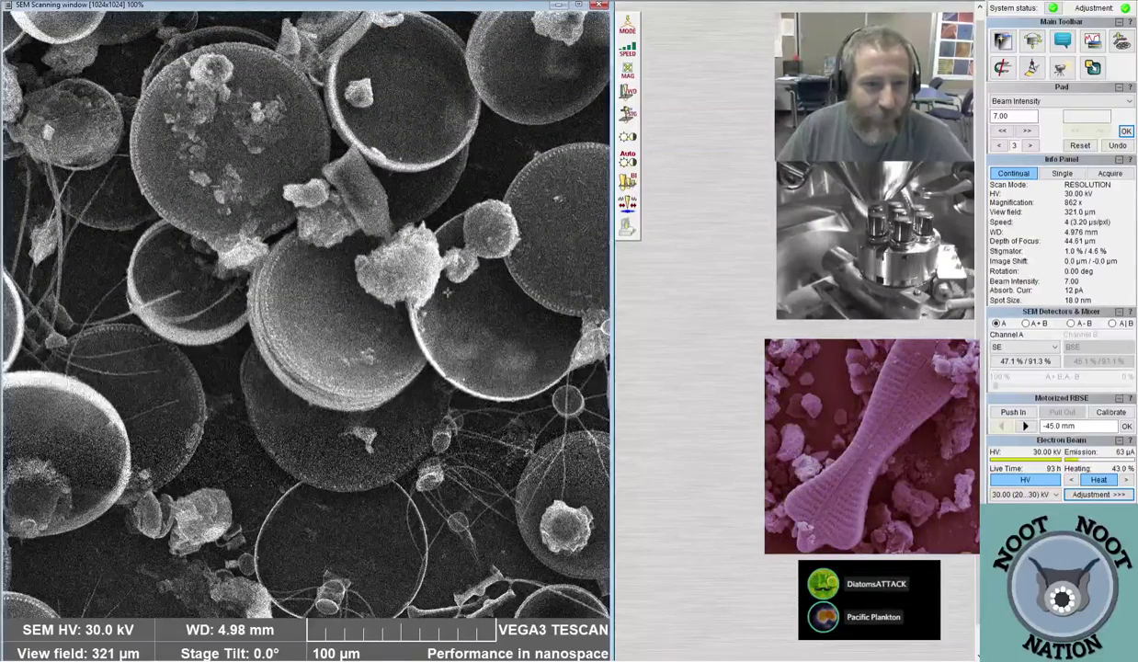
{"action": "double_click", "coordinate": [550, 378]}
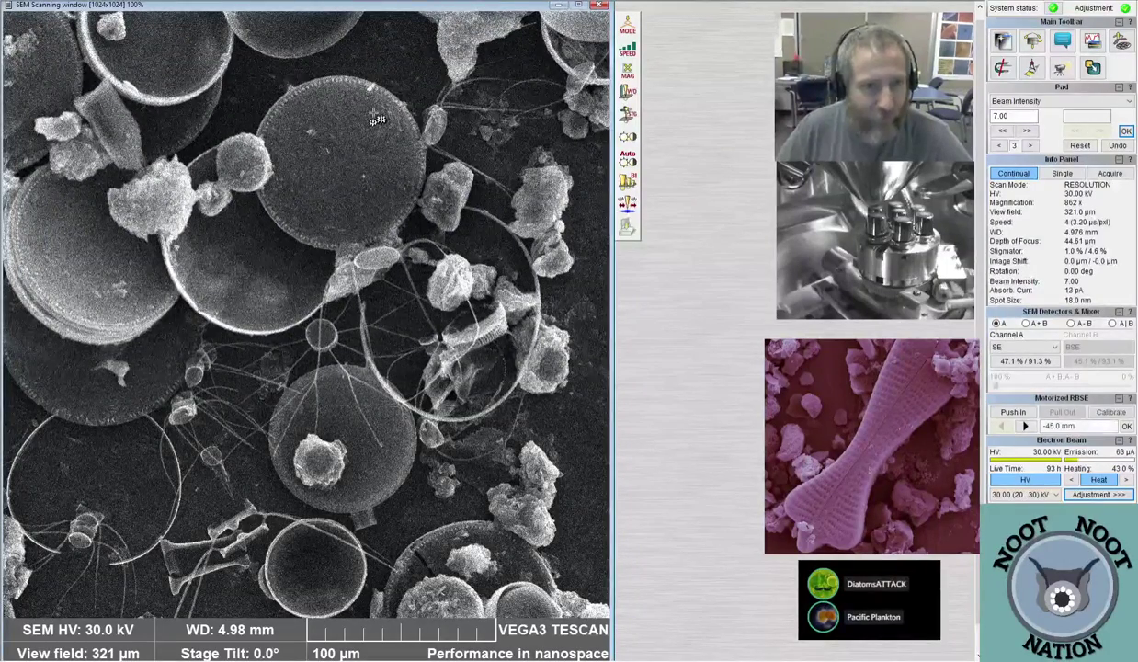
{"action": "double_click", "coordinate": [376, 119]}
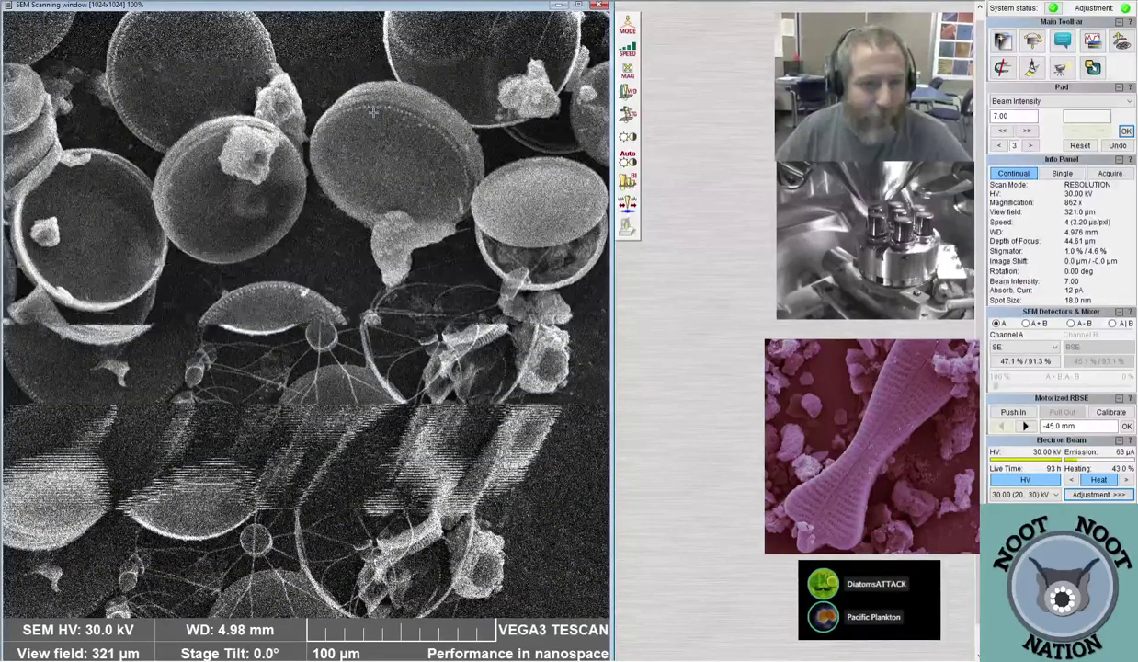
{"action": "double_click", "coordinate": [542, 195]}
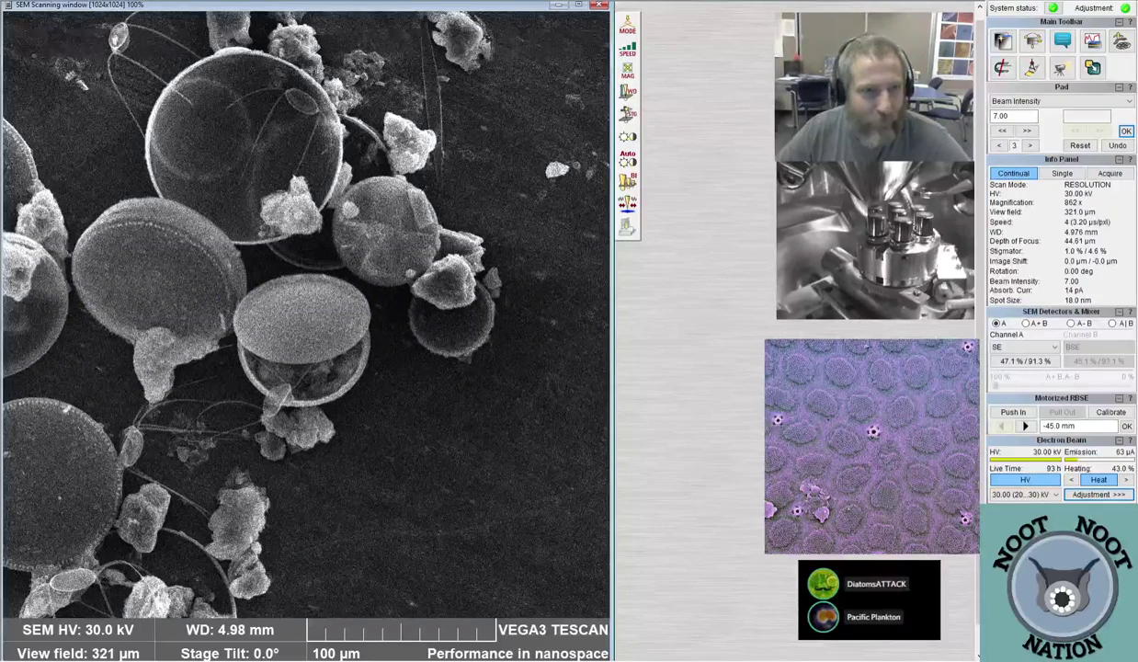
{"action": "double_click", "coordinate": [301, 78]}
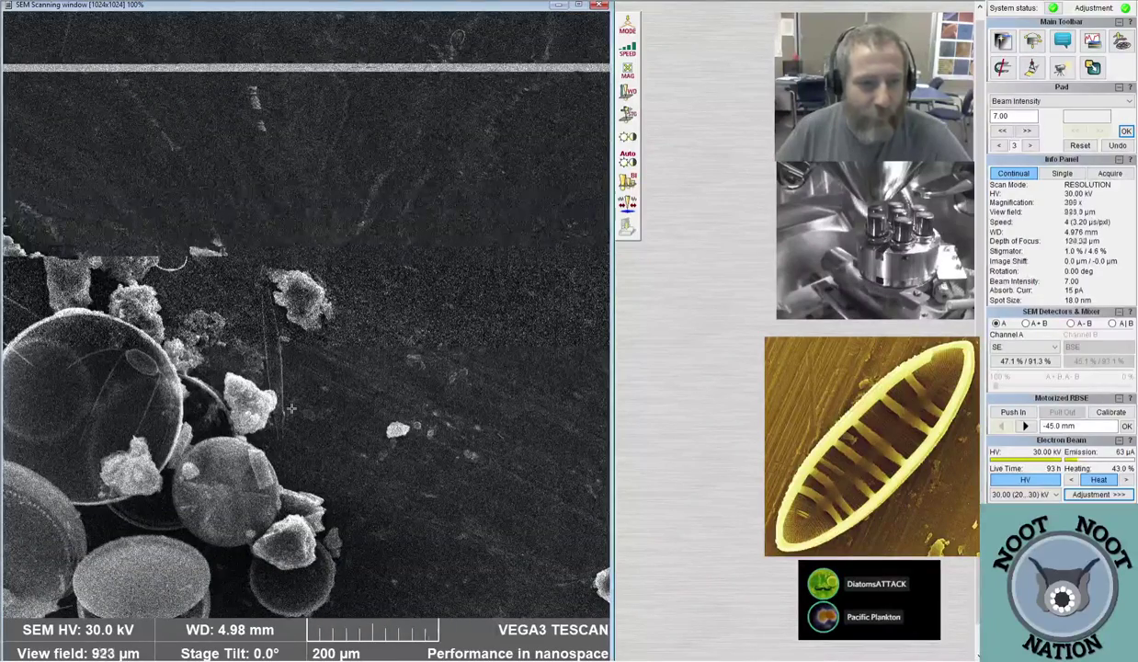
Locate the disc with radiating spokes in the diatom cluster, refocus, and examine its central ring at 8.78 kx
{"action": "scroll", "coordinate": [290, 408], "scroll_direction": "down", "scroll_amount": 2}
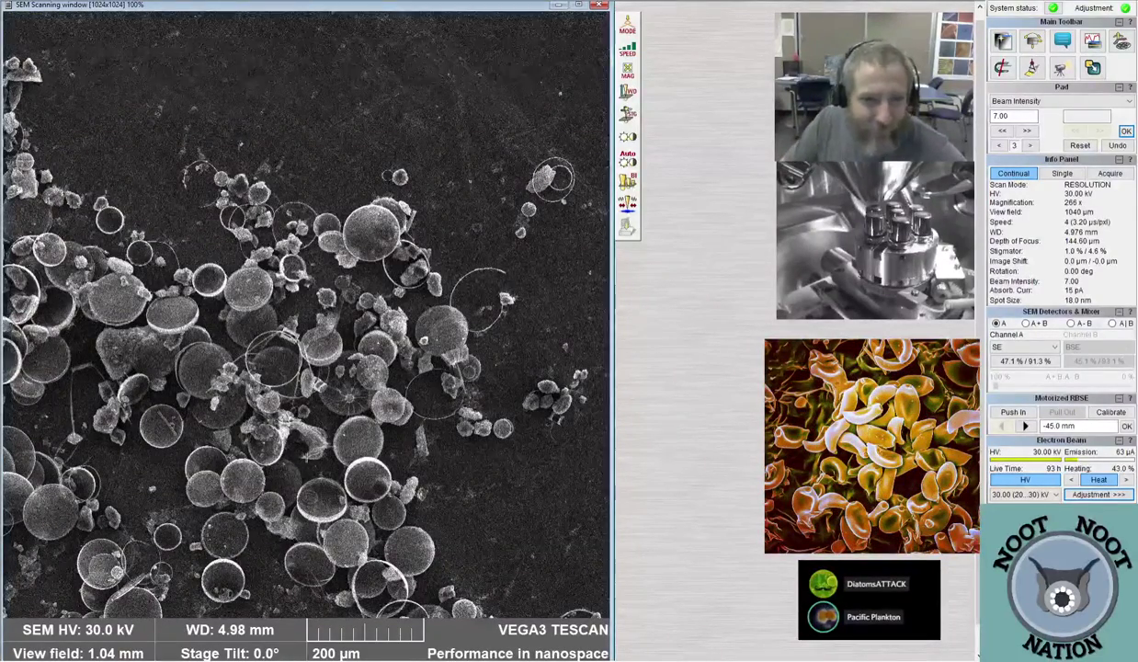
{"action": "scroll", "coordinate": [305, 313], "scroll_direction": "up", "scroll_amount": 10}
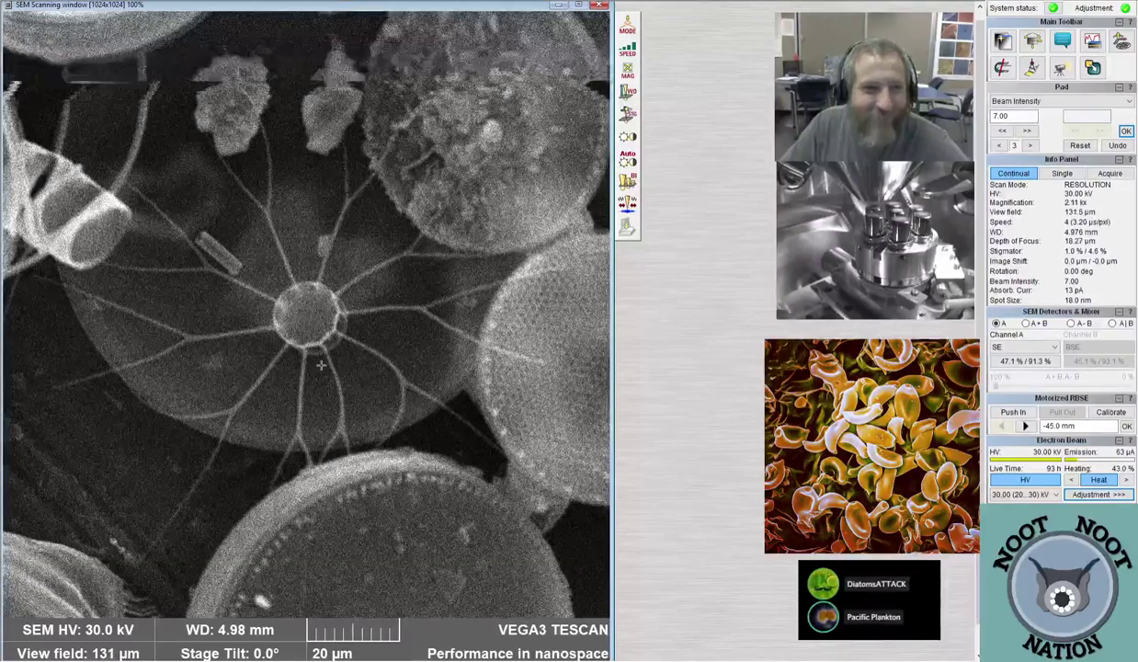
{"action": "scroll", "coordinate": [336, 359], "scroll_direction": "up", "scroll_amount": 1}
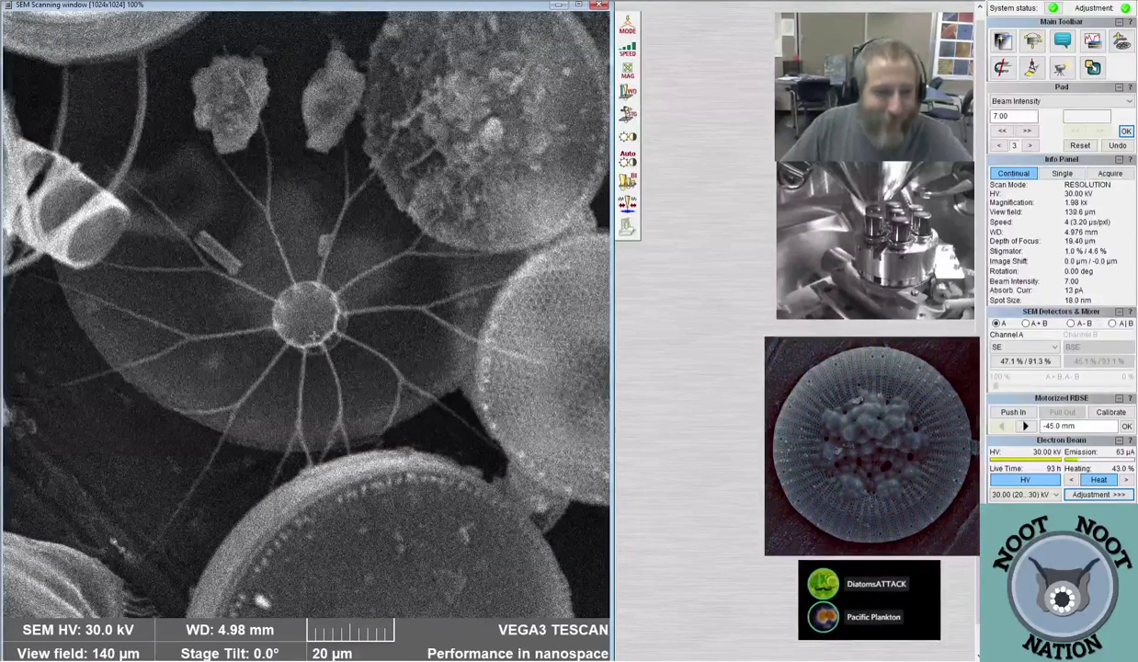
{"action": "scroll", "coordinate": [308, 310], "scroll_direction": "up", "scroll_amount": 3}
{"action": "scroll", "coordinate": [311, 318], "scroll_direction": "up", "scroll_amount": 1}
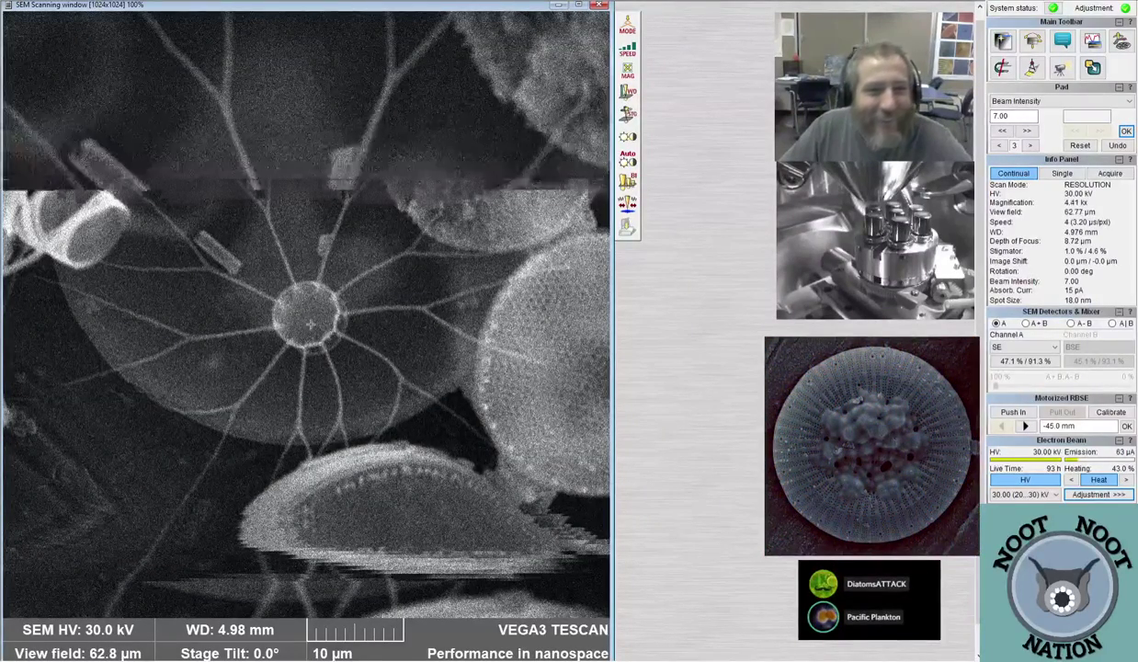
{"action": "scroll", "coordinate": [296, 294], "scroll_direction": "up", "scroll_amount": 1}
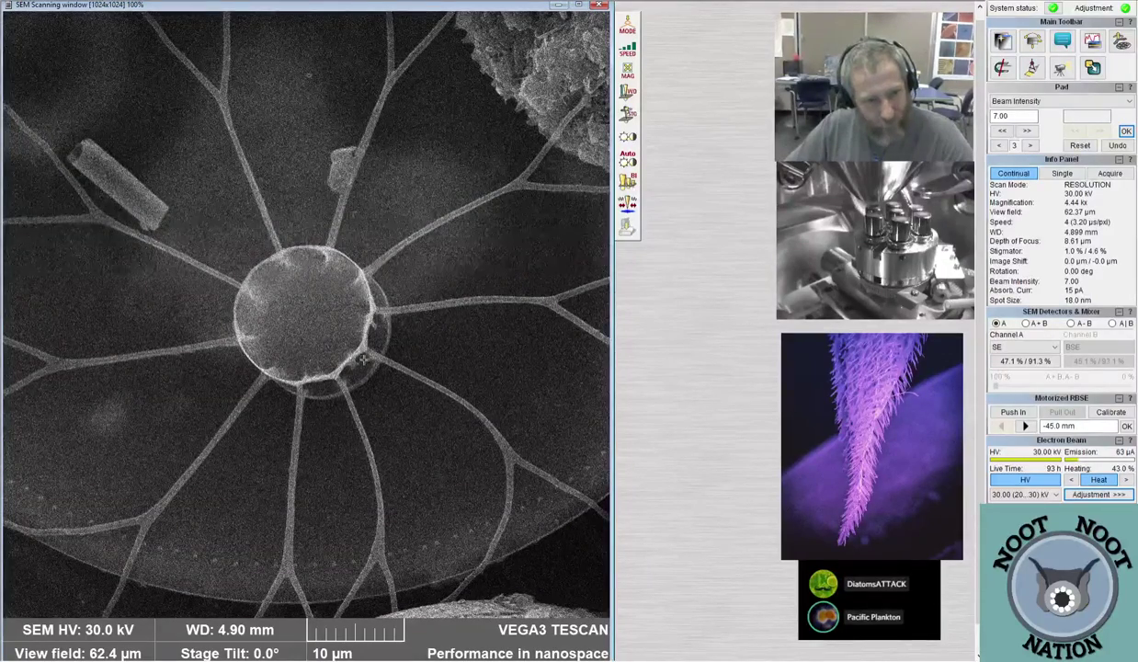
{"action": "scroll", "coordinate": [351, 362], "scroll_direction": "up", "scroll_amount": 2}
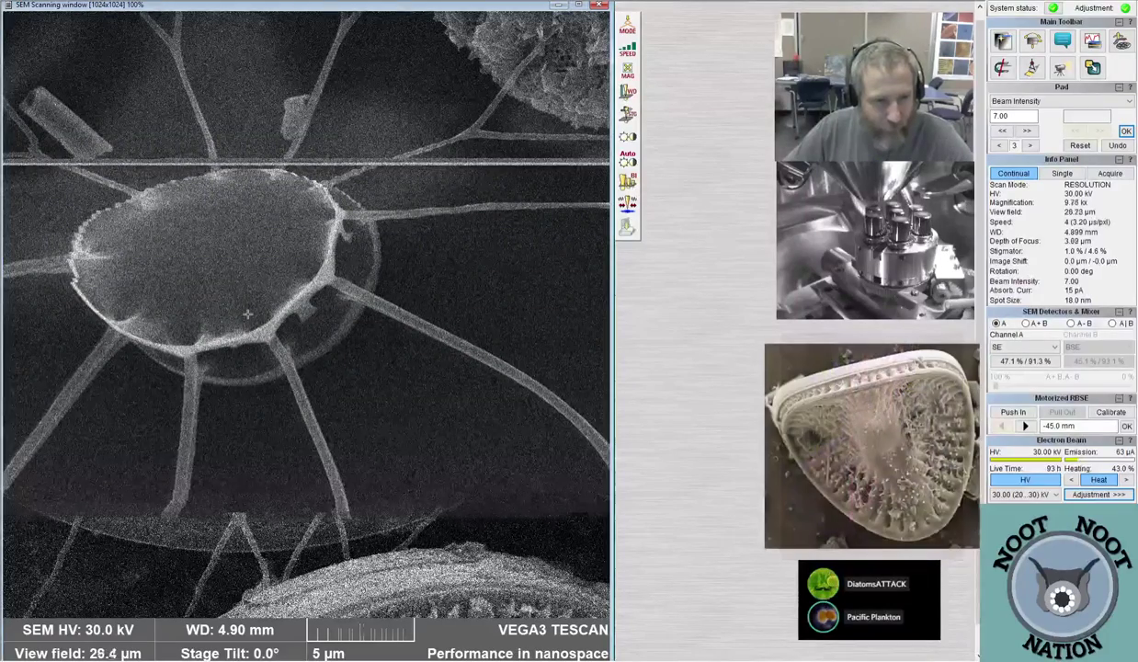
{"action": "scroll", "coordinate": [338, 301], "scroll_direction": "up", "scroll_amount": 1}
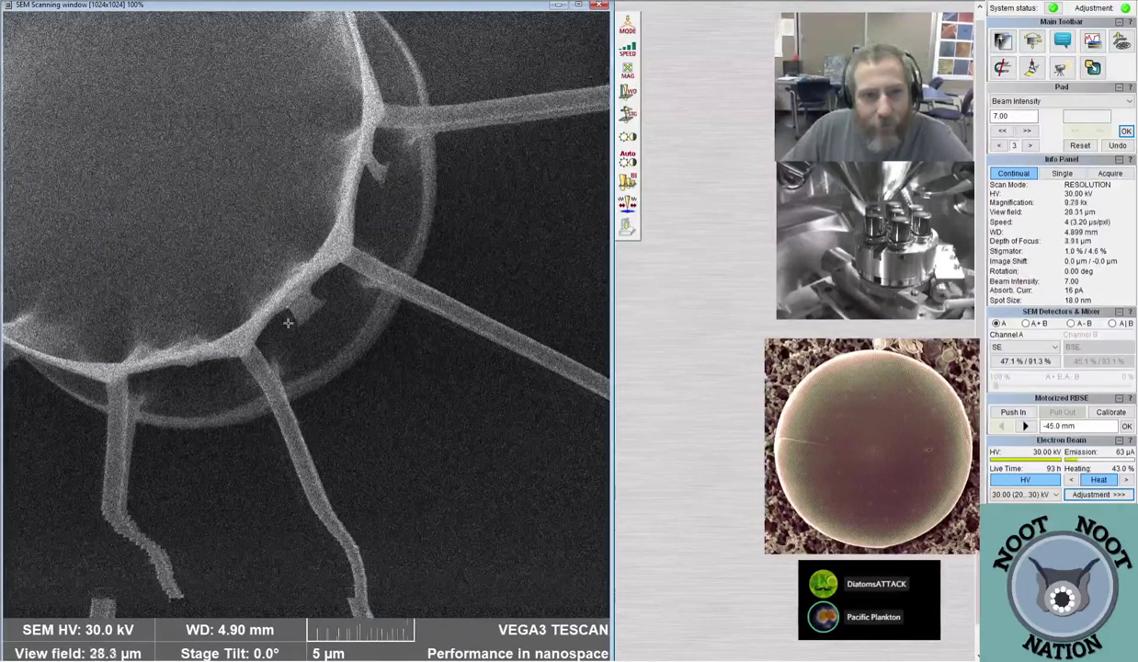
Reduce the magnification from the spoked disc to a 481x overview of the surrounding cluster
{"action": "scroll", "coordinate": [288, 322], "scroll_direction": "down", "scroll_amount": 3}
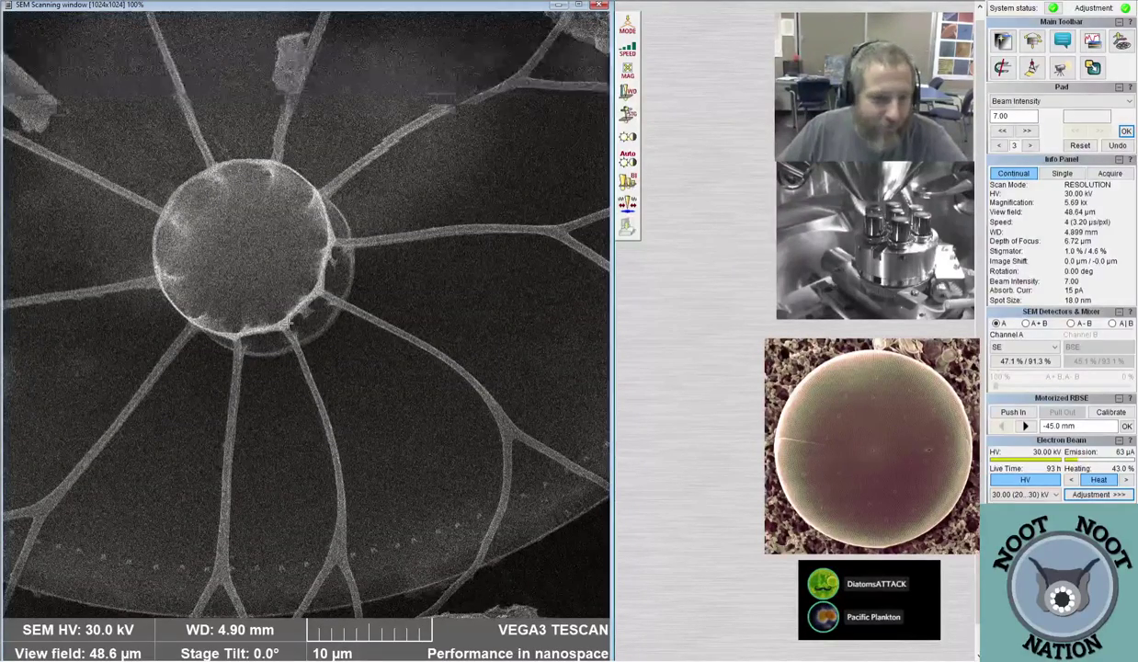
{"action": "scroll", "coordinate": [291, 323], "scroll_direction": "down", "scroll_amount": 3}
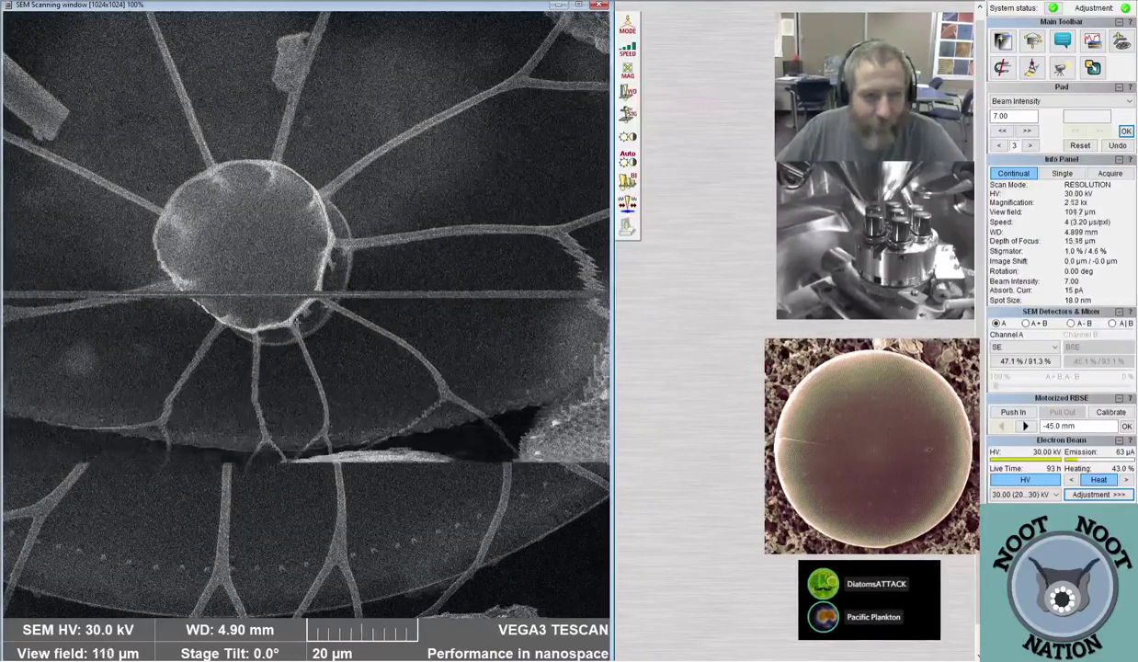
{"action": "scroll", "coordinate": [325, 297], "scroll_direction": "down", "scroll_amount": 4}
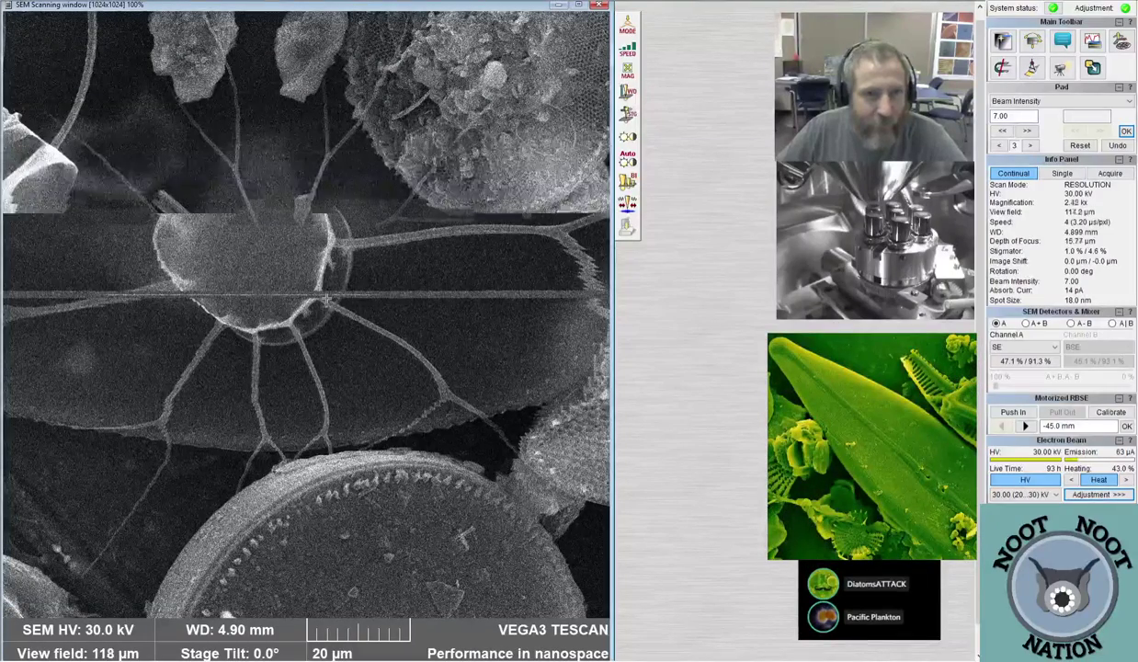
{"action": "scroll", "coordinate": [326, 296], "scroll_direction": "down", "scroll_amount": 2}
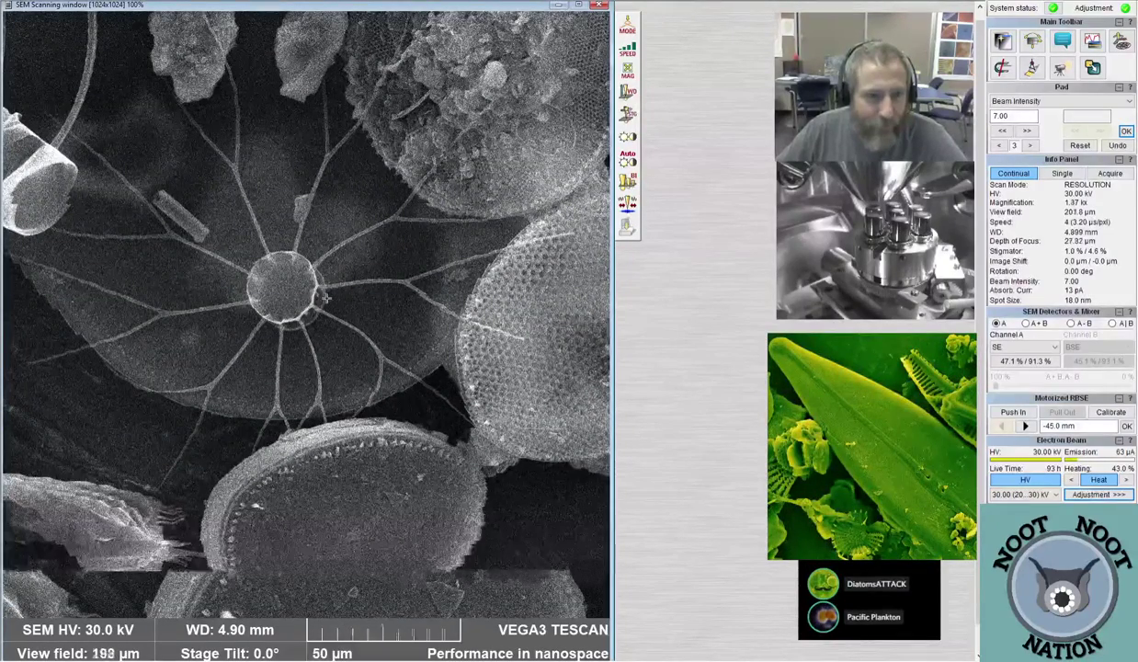
{"action": "scroll", "coordinate": [325, 296], "scroll_direction": "down", "scroll_amount": 6}
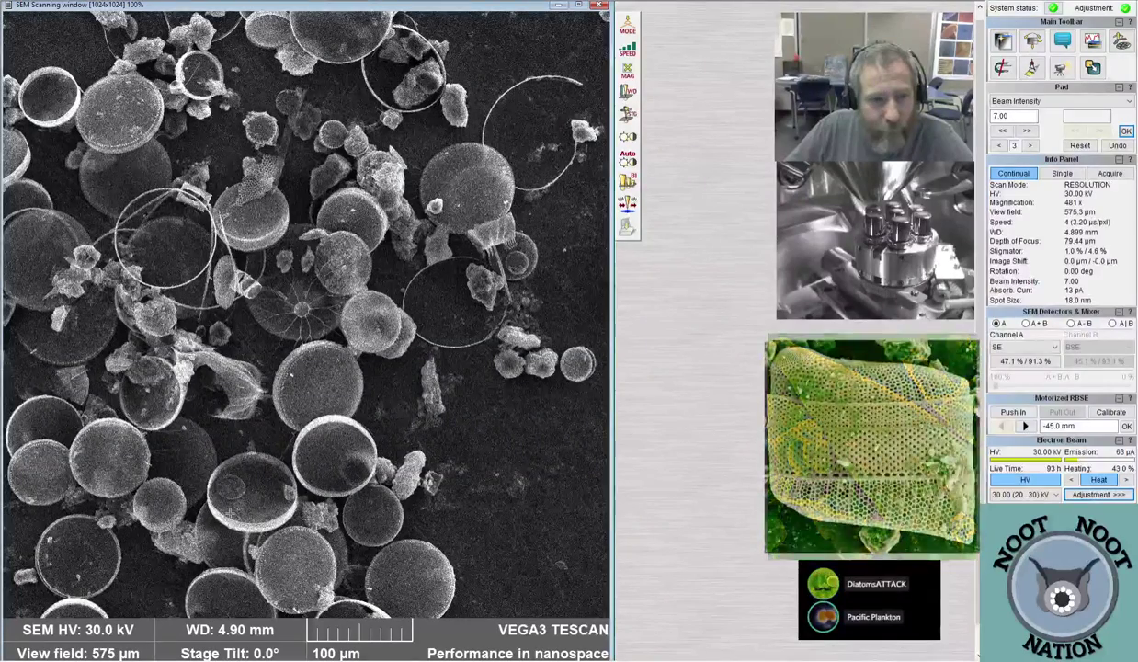
Examine the debris-covered radial structure beneath the thin rings at 2.41 kx and return to a 516x overview
{"action": "left_click_drag", "start_coordinate": [274, 582], "coordinate": [263, 465]}
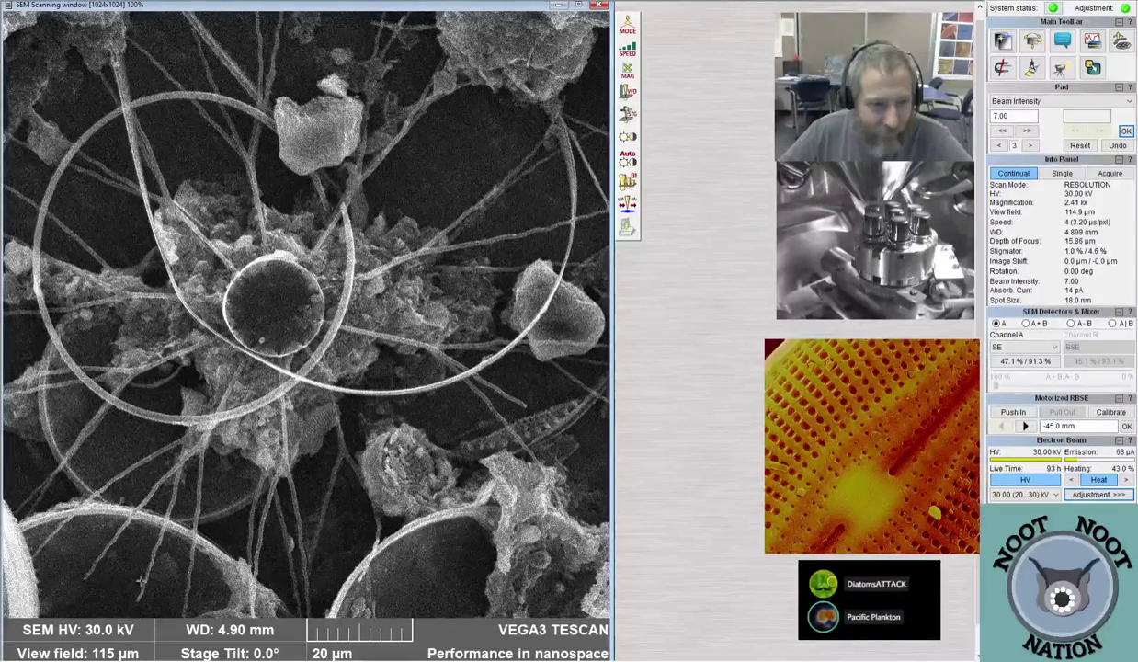
{"action": "scroll", "coordinate": [356, 526], "scroll_direction": "down", "scroll_amount": 8}
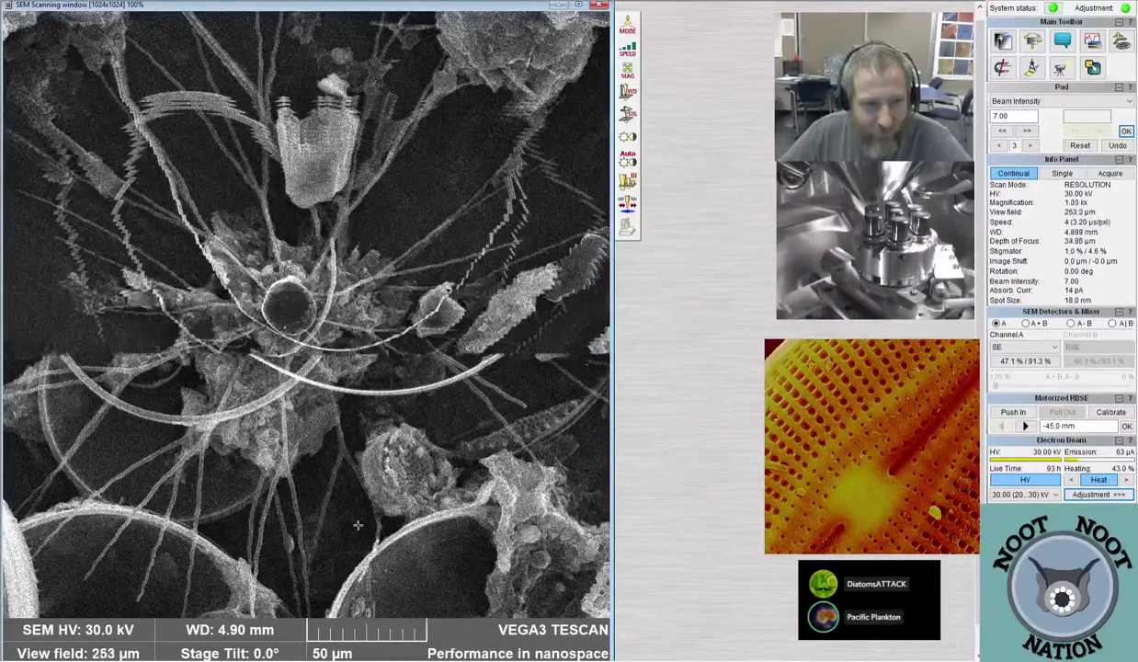
{"action": "scroll", "coordinate": [359, 523], "scroll_direction": "down", "scroll_amount": 2}
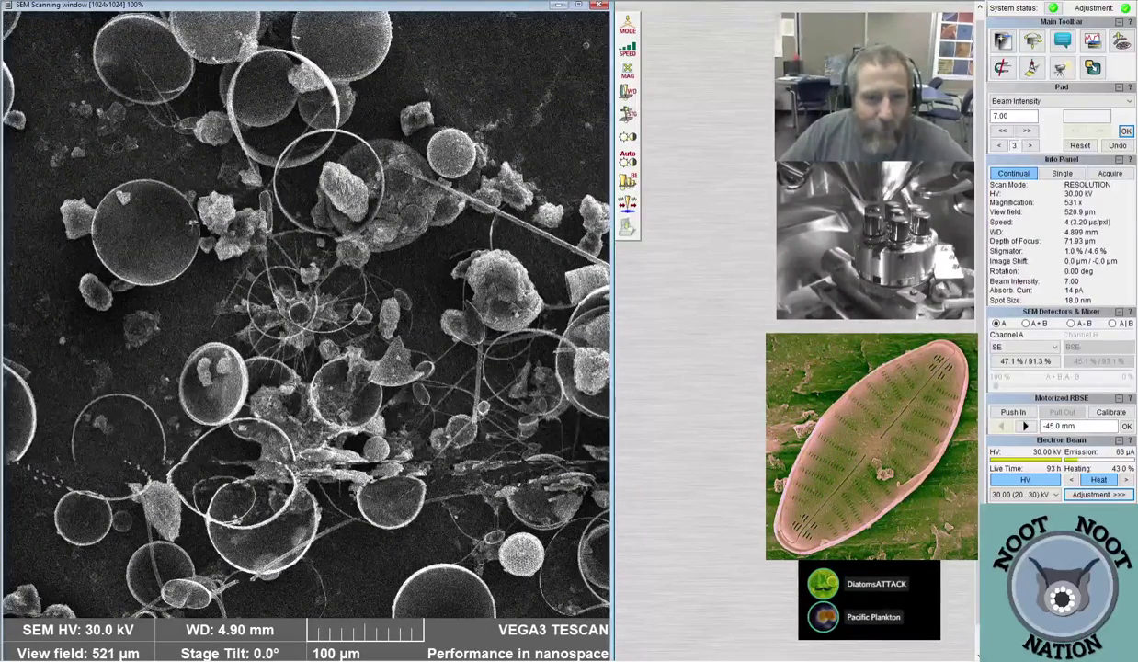
{"action": "scroll", "coordinate": [579, 332], "scroll_direction": "down", "scroll_amount": 1}
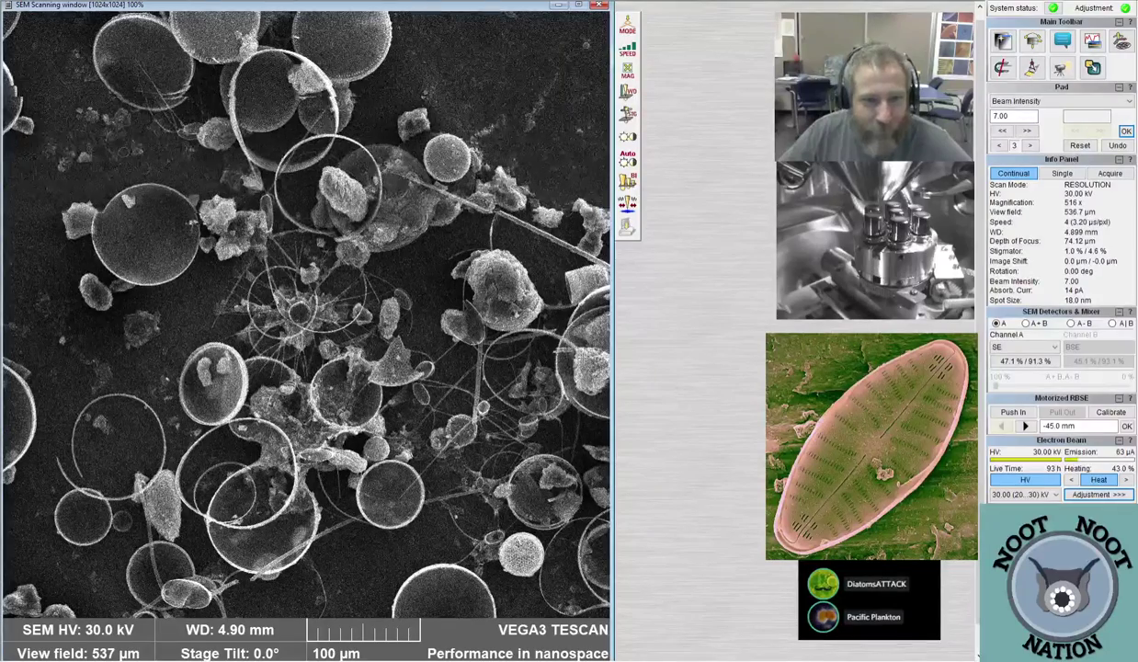
Move the stage across the discs and long filaments at 516x to survey the neighbouring specimens
{"action": "left_click_drag", "start_coordinate": [580, 332], "coordinate": [364, 399]}
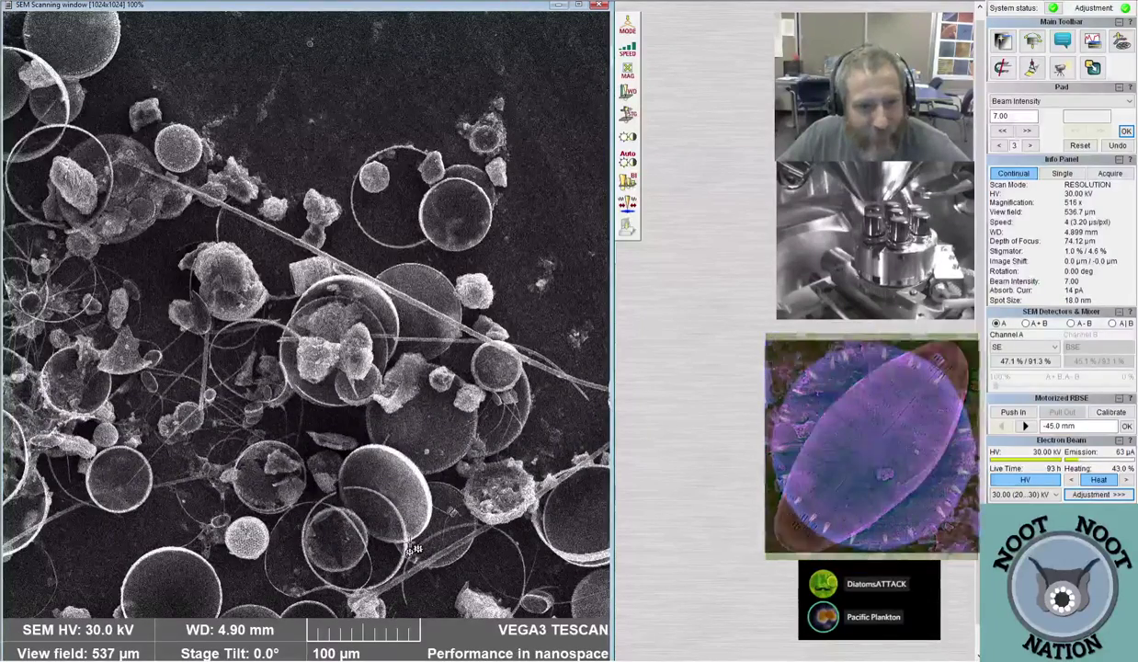
{"action": "left_click_drag", "start_coordinate": [514, 515], "coordinate": [410, 543]}
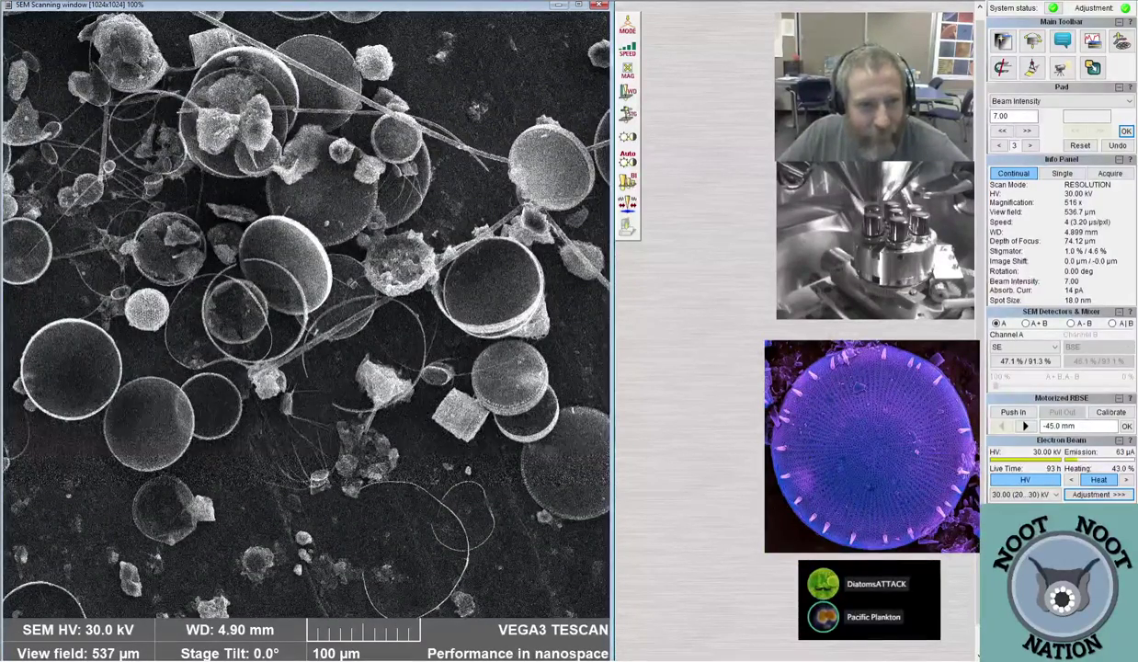
{"action": "left_click_drag", "start_coordinate": [465, 360], "coordinate": [465, 301]}
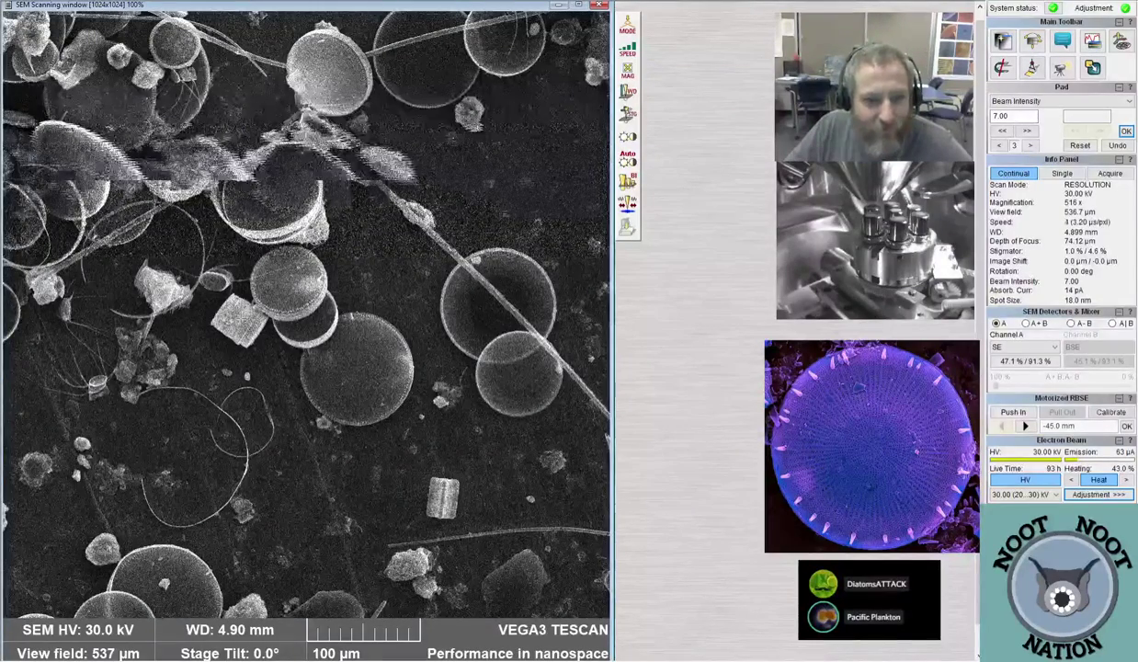
Examine the cube-shaped porous diatom beside the toothed disc at 2.98 kx and return to a 237x overview
{"action": "scroll", "coordinate": [305, 312], "scroll_direction": "up", "scroll_amount": 5}
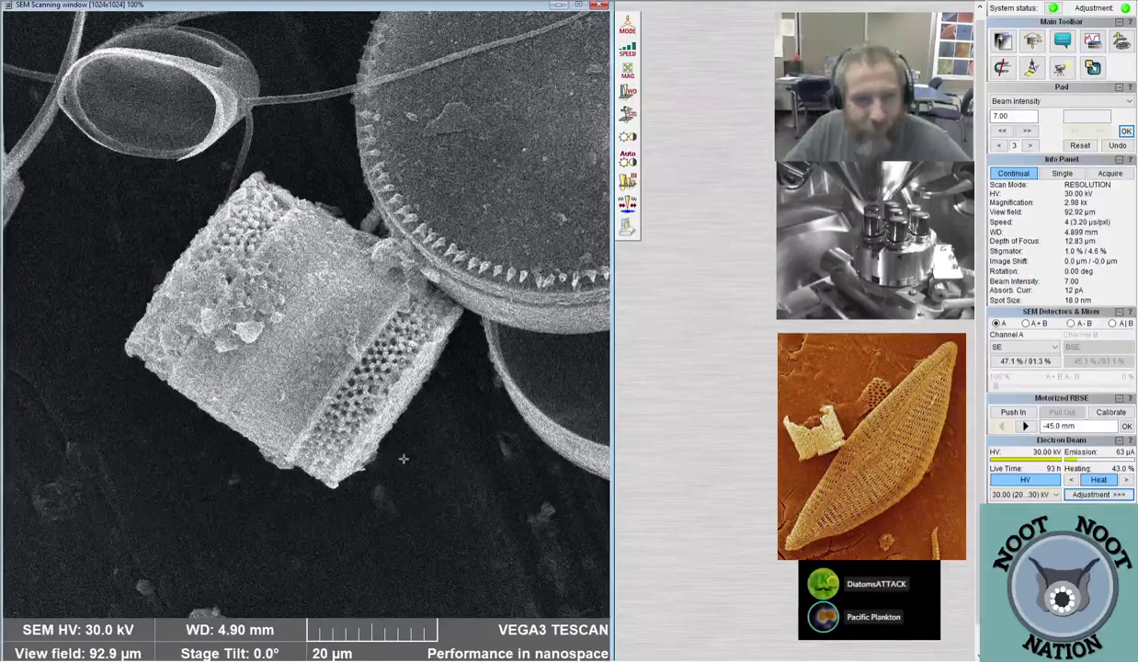
{"action": "scroll", "coordinate": [403, 458], "scroll_direction": "down", "scroll_amount": 5}
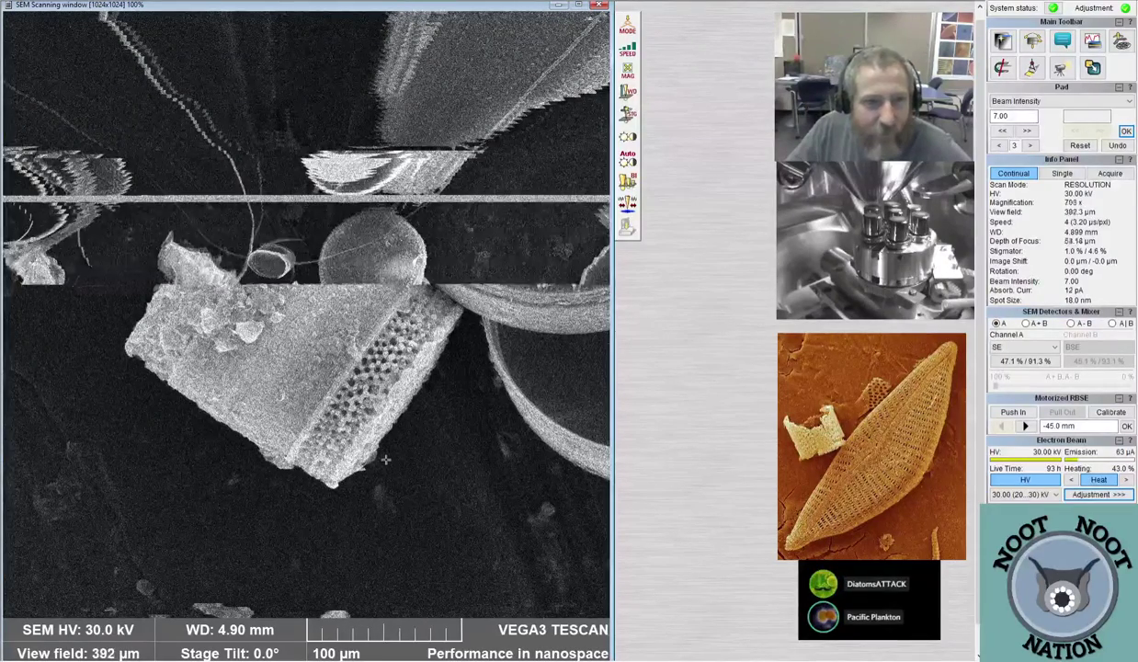
{"action": "scroll", "coordinate": [386, 459], "scroll_direction": "down", "scroll_amount": 4}
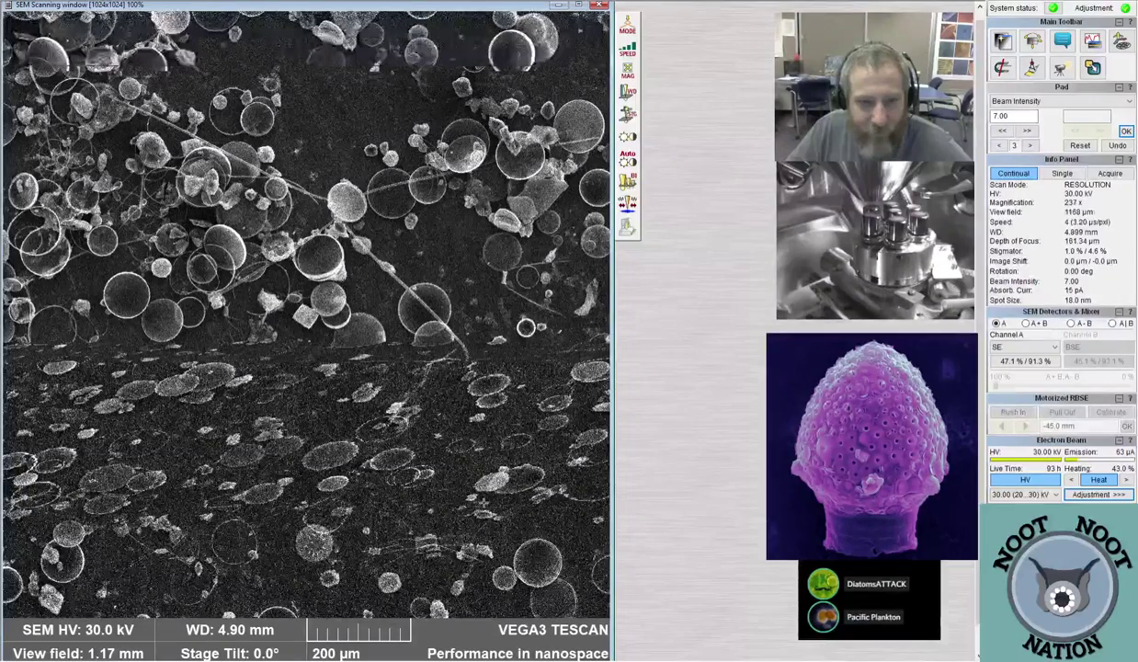
Examine the pore rows of the rectangular diatom beside the filament at 10.14 kx using scan speed 6
{"action": "scroll", "coordinate": [486, 509], "scroll_direction": "up", "scroll_amount": 4}
{"action": "scroll", "coordinate": [483, 502], "scroll_direction": "up", "scroll_amount": 7}
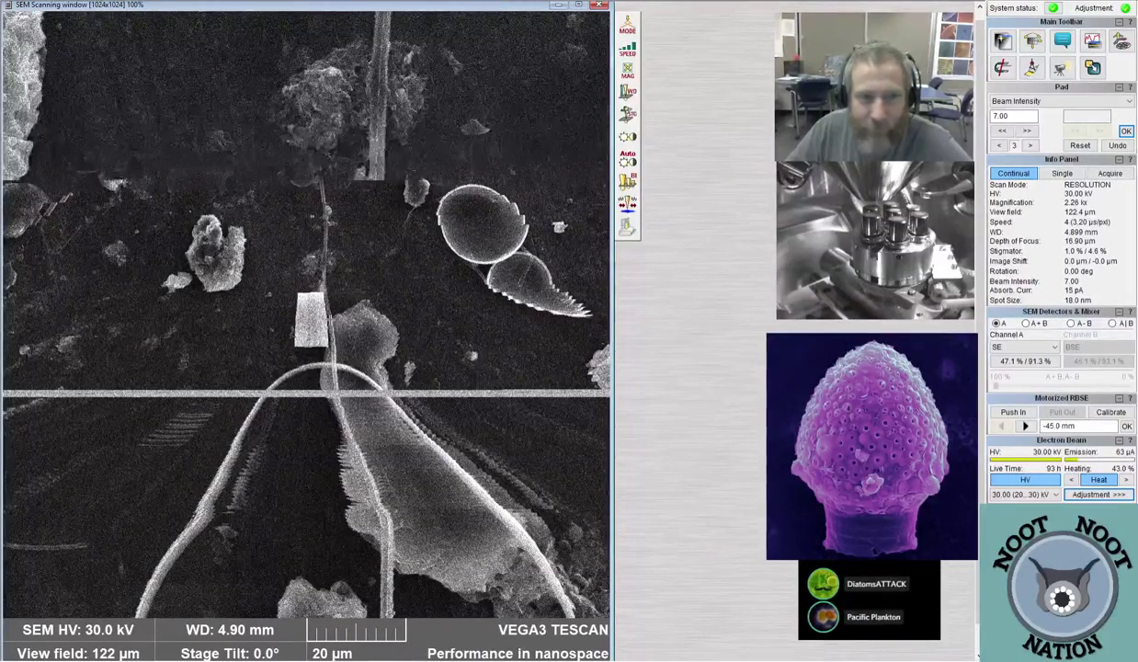
{"action": "scroll", "coordinate": [482, 502], "scroll_direction": "up", "scroll_amount": 4}
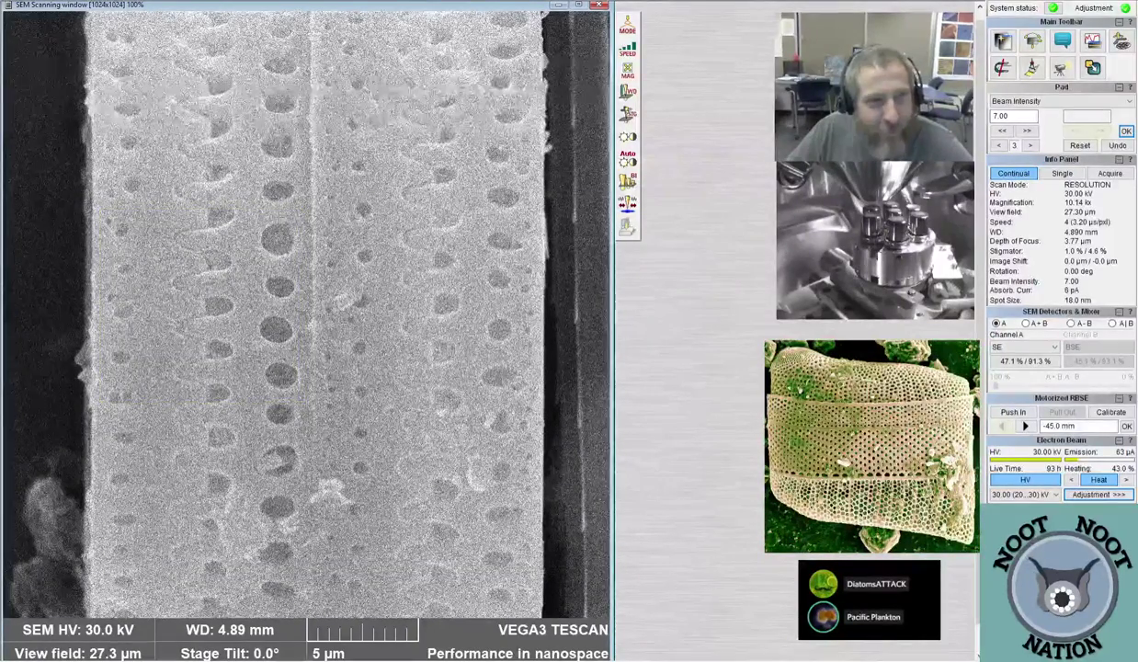
{"action": "key", "text": "5"}
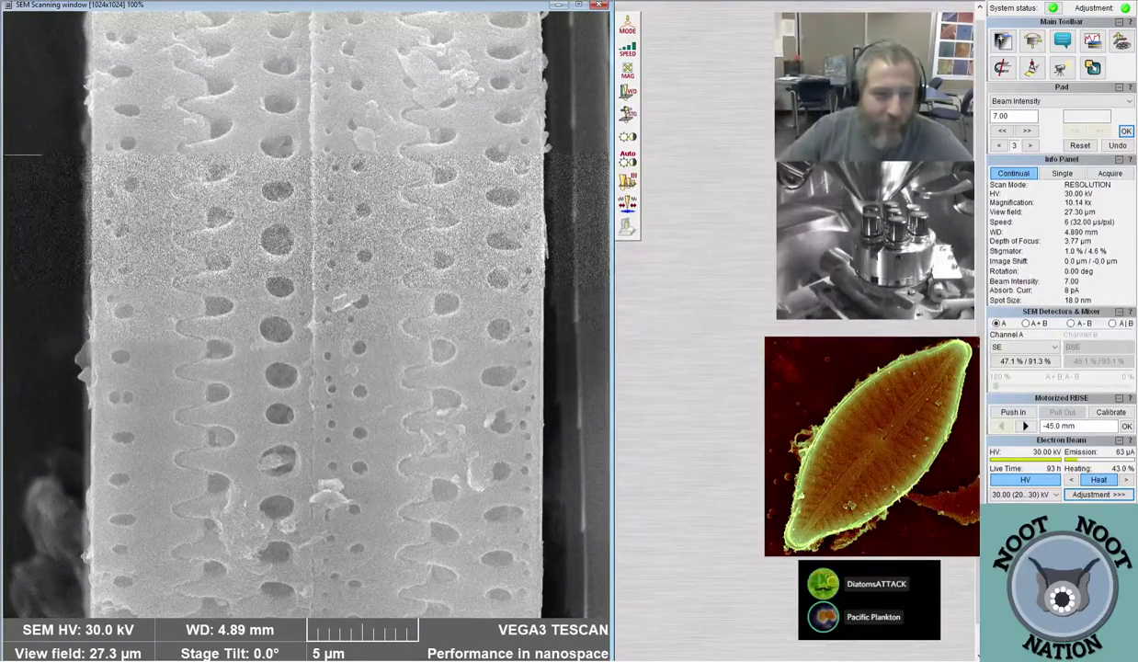
Return to scan speed 3 and reduce the magnification to 632x to look for the next specimen
{"action": "scroll", "coordinate": [304, 312], "scroll_direction": "down", "scroll_amount": 10}
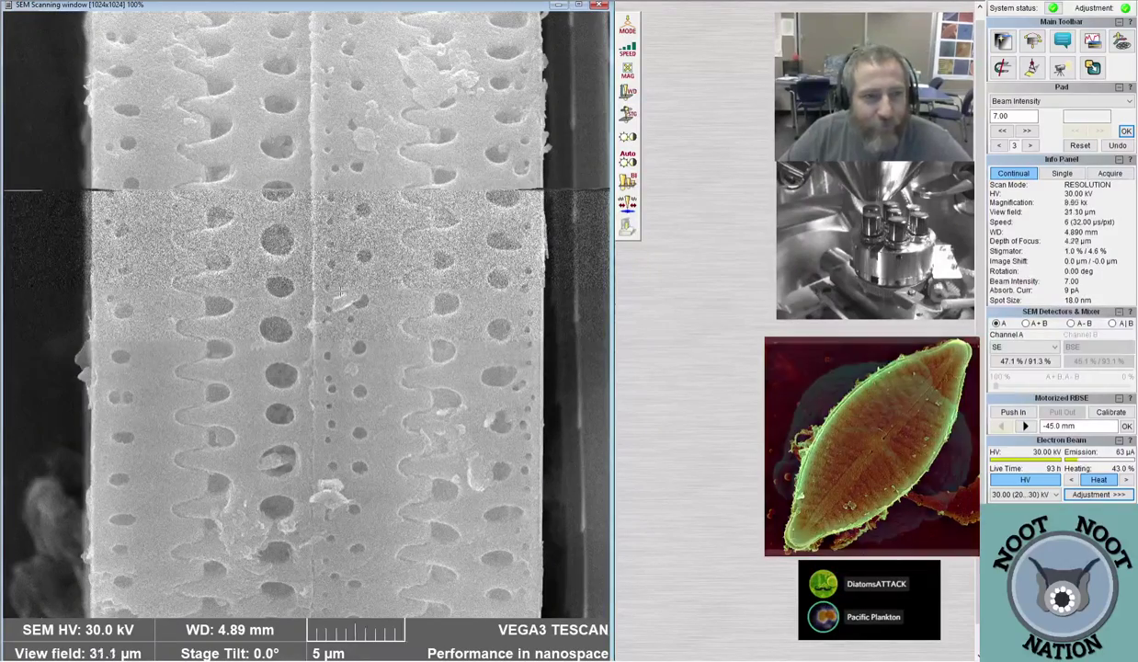
{"action": "scroll", "coordinate": [304, 312], "scroll_direction": "down", "scroll_amount": 10}
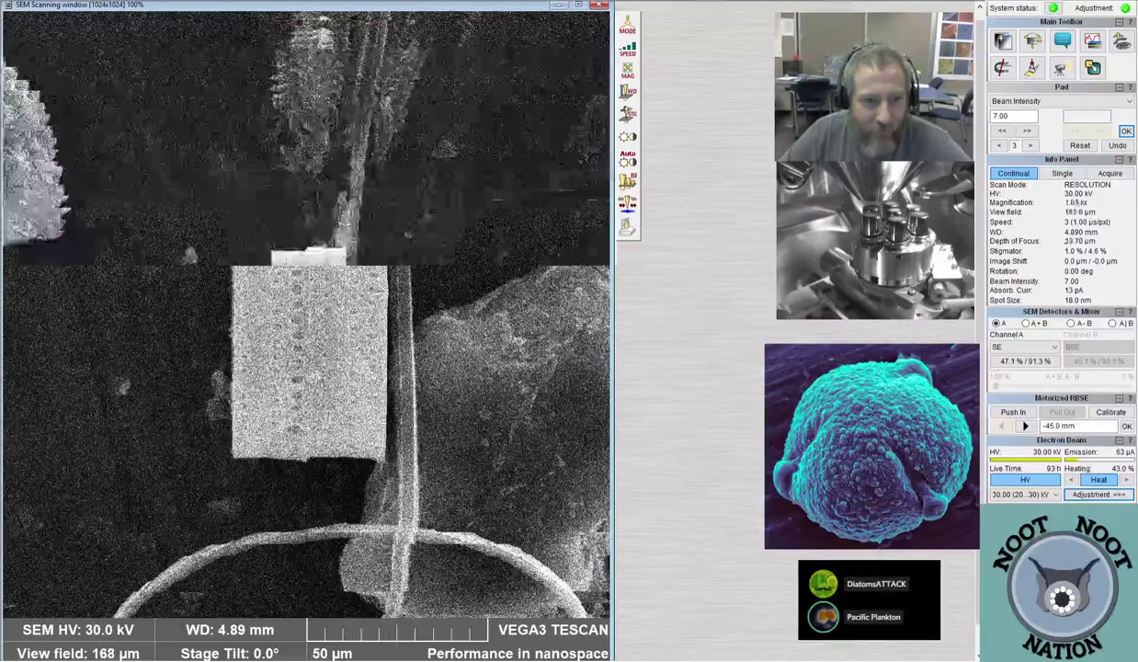
{"action": "scroll", "coordinate": [268, 237], "scroll_direction": "down", "scroll_amount": 1}
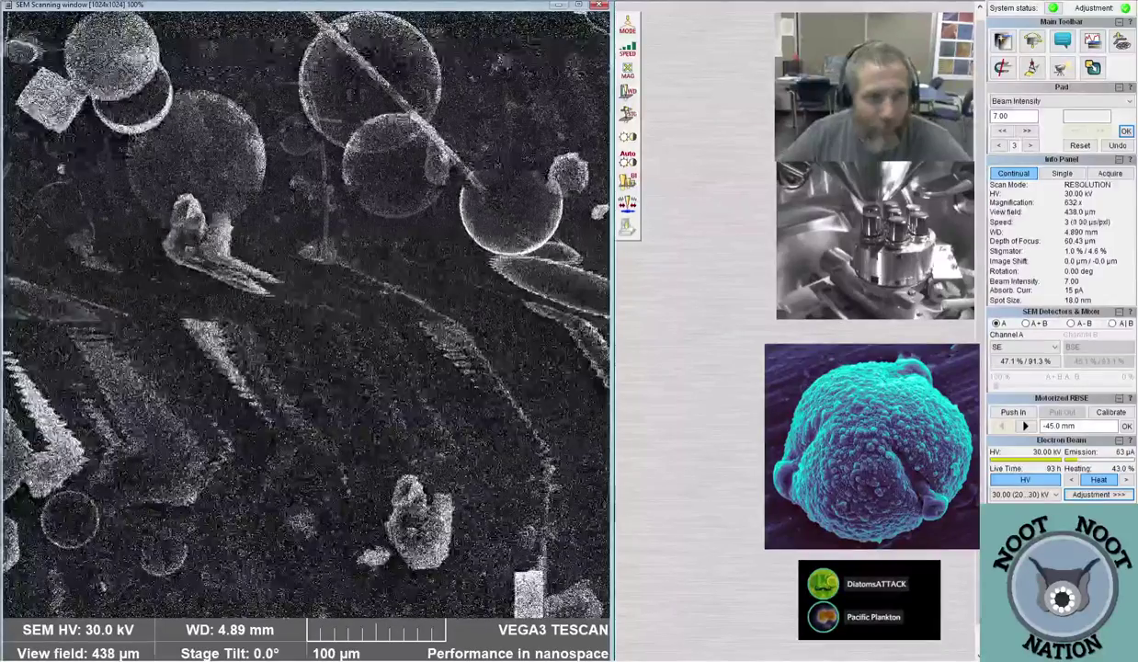
Enlarge the isolated block-shaped diatom with a central ridge, refocus on its pores, and frame it whole at 7.33 kx
{"action": "scroll", "coordinate": [338, 480], "scroll_direction": "up", "scroll_amount": 5}
{"action": "scroll", "coordinate": [338, 479], "scroll_direction": "up", "scroll_amount": 2}
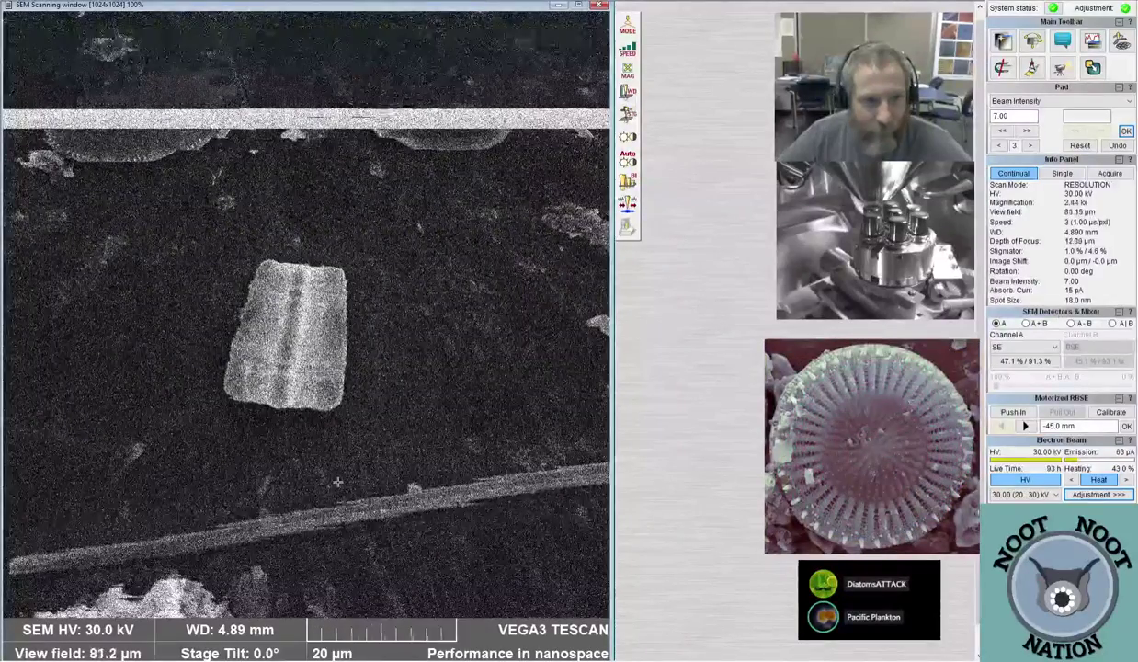
{"action": "scroll", "coordinate": [337, 479], "scroll_direction": "up", "scroll_amount": 1}
{"action": "scroll", "coordinate": [337, 480], "scroll_direction": "up", "scroll_amount": 1}
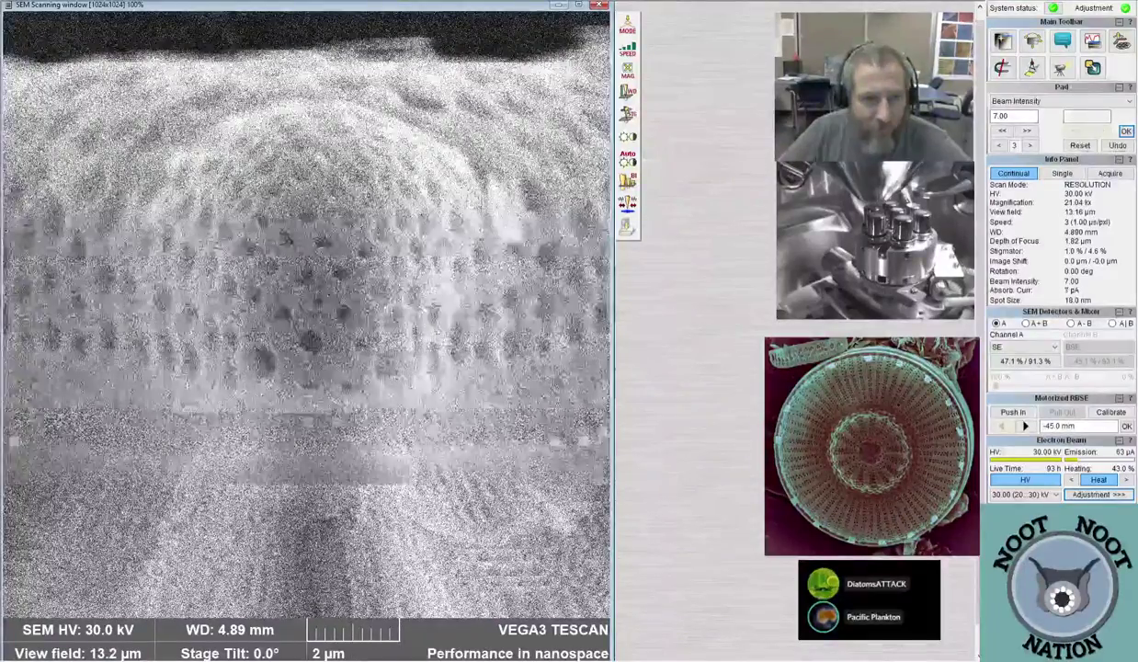
{"action": "scroll", "coordinate": [306, 322], "scroll_direction": "up", "scroll_amount": 1}
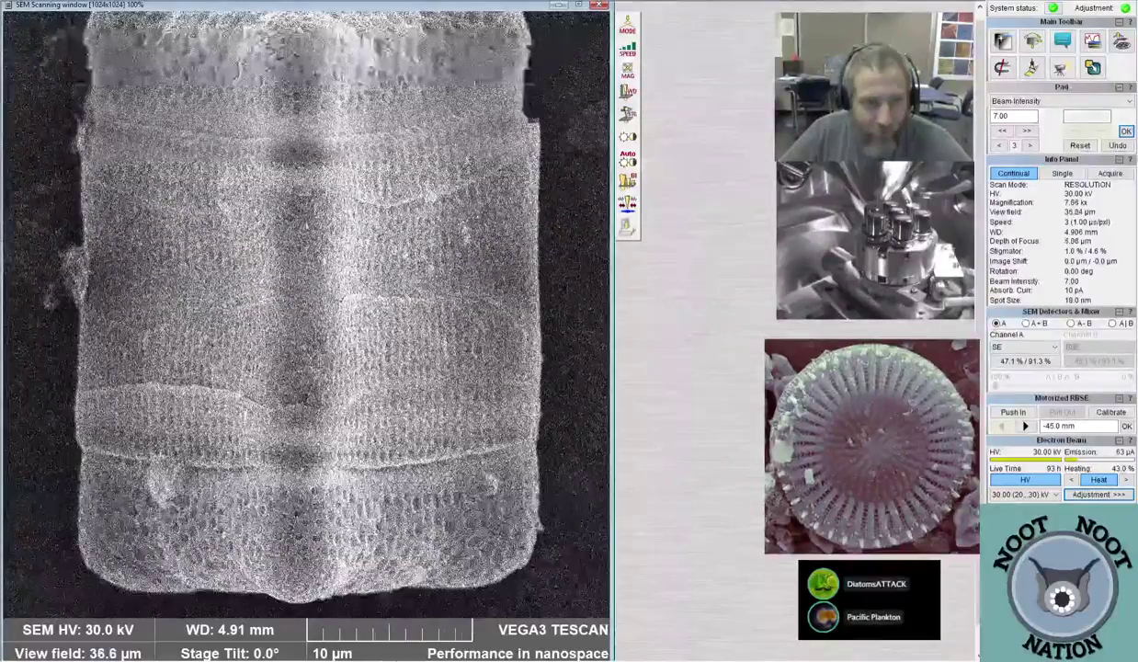
{"action": "key", "text": "ctrl+2"}
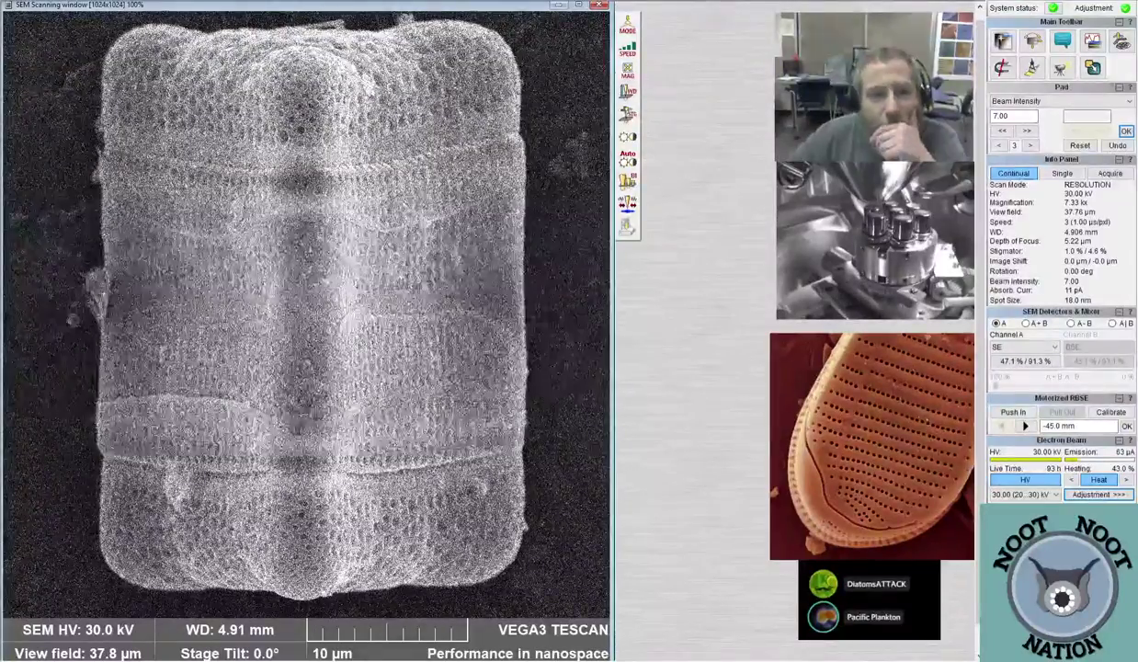
Set the scan speed to 7 and start acquiring a 1280x1280 image of the framed diatom, moving the save window into view
{"action": "left_click", "coordinate": [628, 48]}
{"action": "left_click", "coordinate": [690, 129]}
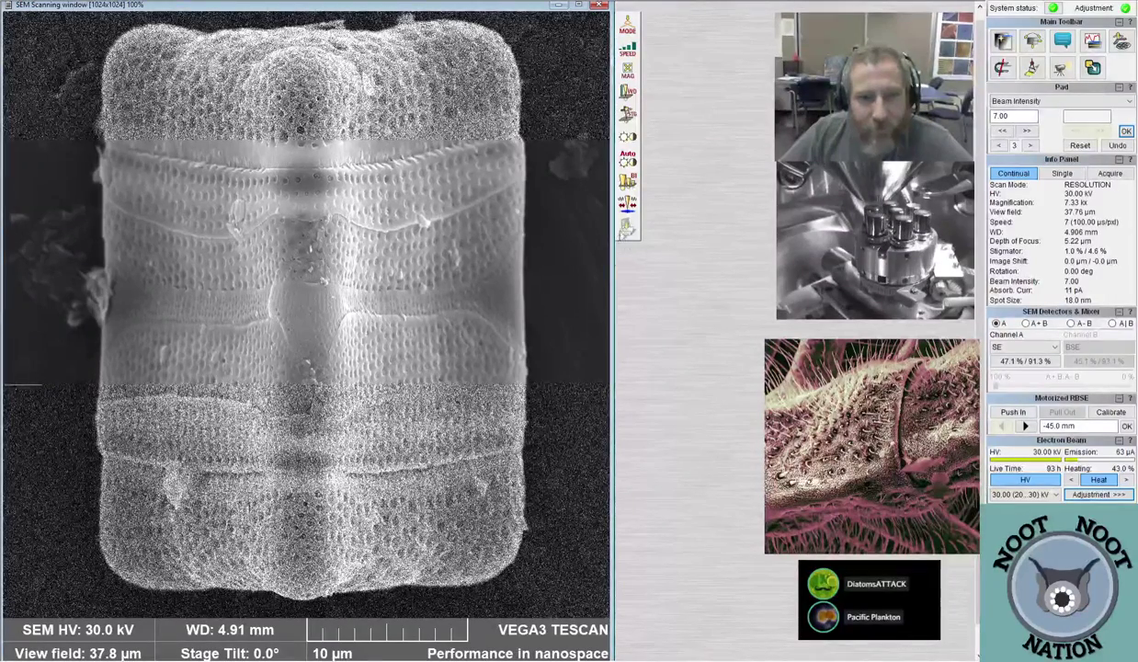
{"action": "left_click", "coordinate": [626, 227]}
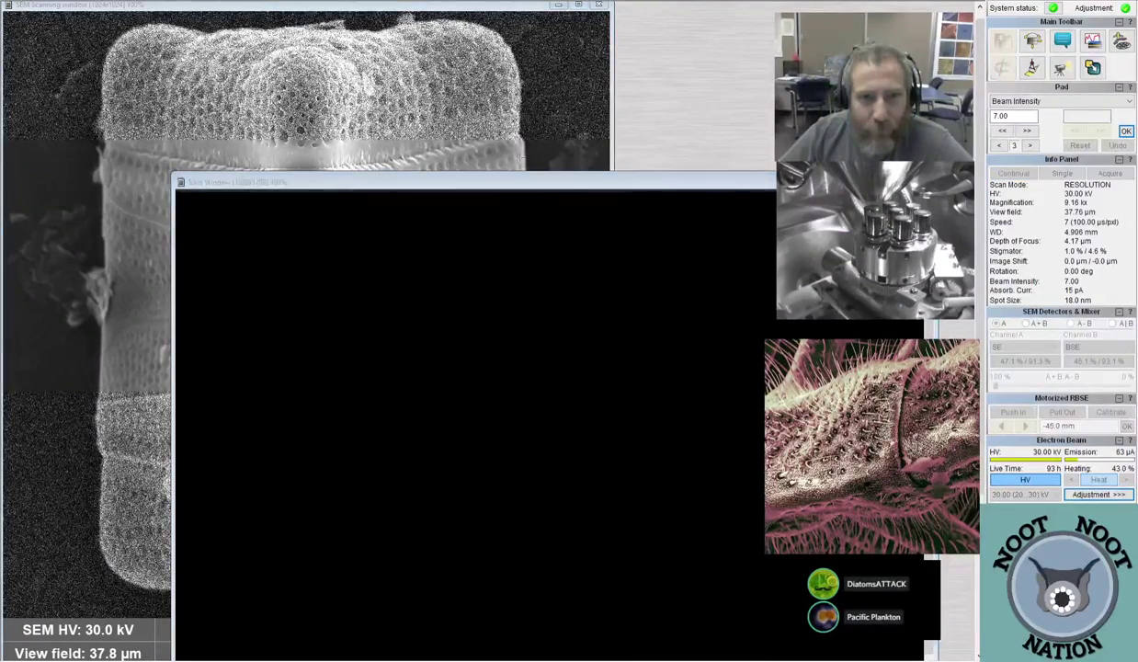
{"action": "left_click_drag", "start_coordinate": [574, 185], "coordinate": [402, 15]}
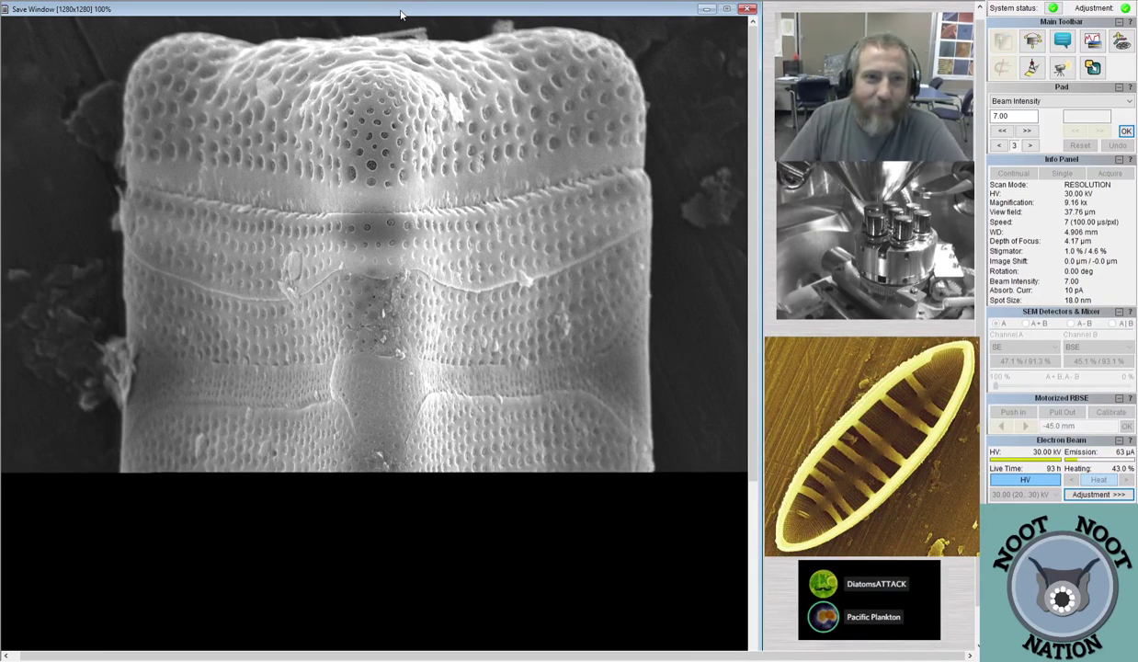
Reposition and enlarge the 1280x1280 save window at 100% zoom to follow the scan down the diatom
{"action": "left_click_drag", "start_coordinate": [361, 11], "coordinate": [919, 20]}
{"action": "mouse_move", "coordinate": [357, 14]}
{"action": "left_mouse_down"}
{"action": "mouse_move", "coordinate": [330, 16]}
{"action": "mouse_move", "coordinate": [396, 5]}
{"action": "mouse_move", "coordinate": [364, 6]}
{"action": "left_mouse_up"}
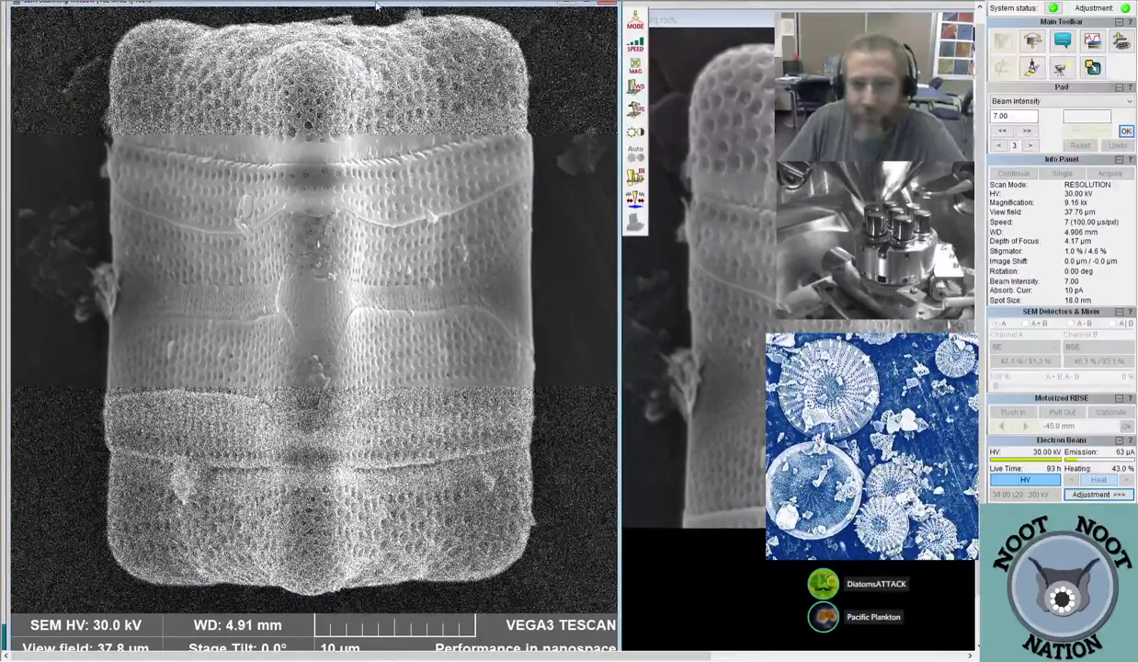
{"action": "left_click_drag", "start_coordinate": [690, 20], "coordinate": [144, 6]}
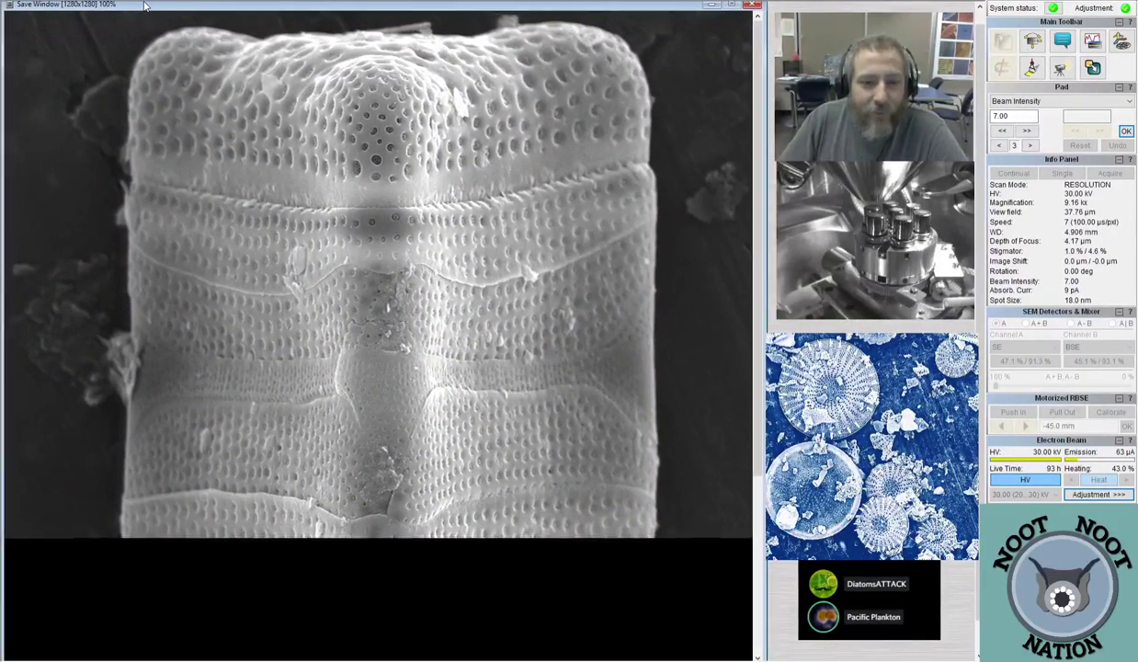
{"action": "scroll", "coordinate": [385, 368], "scroll_direction": "down", "scroll_amount": 1}
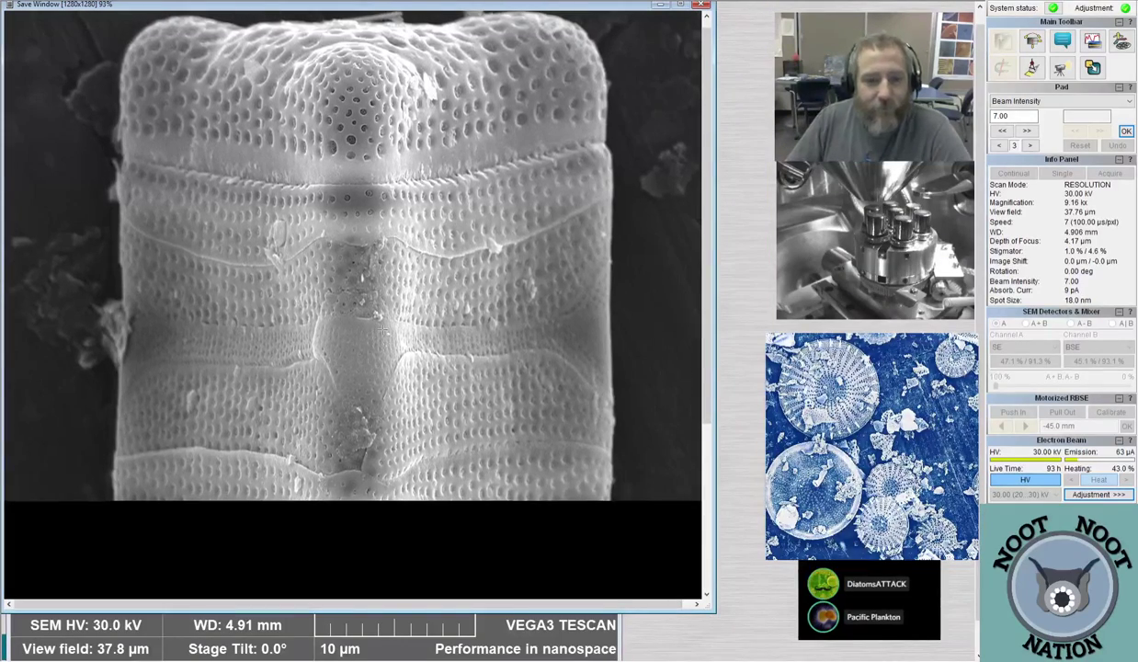
{"action": "scroll", "coordinate": [384, 330], "scroll_direction": "up", "scroll_amount": 1}
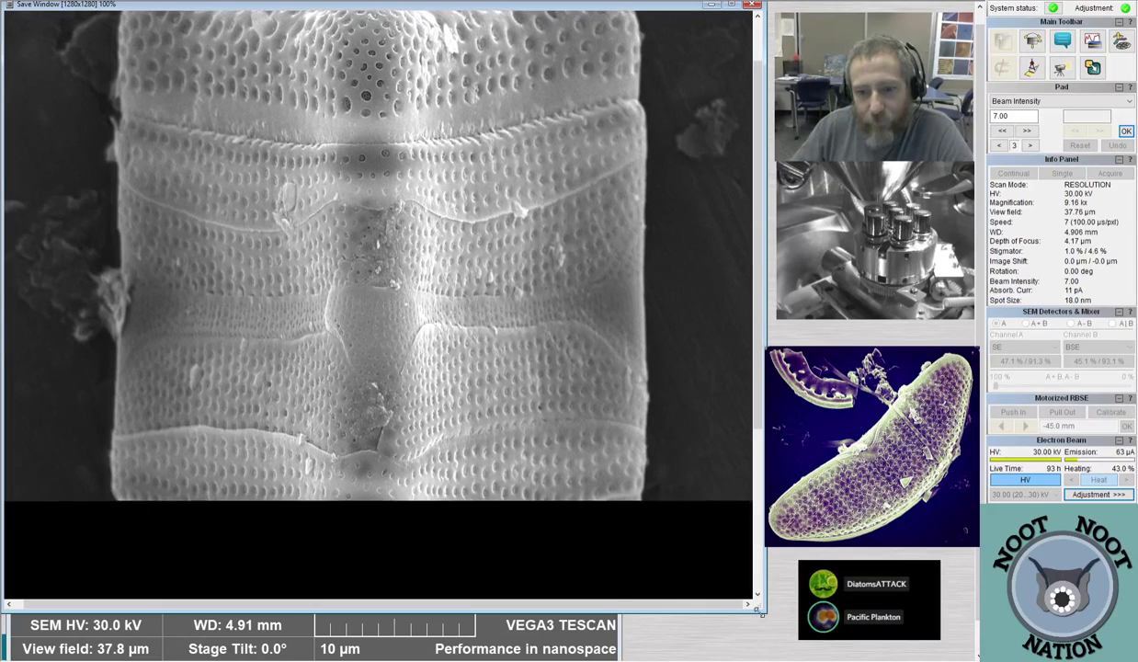
{"action": "left_click_drag", "start_coordinate": [760, 612], "coordinate": [782, 655]}
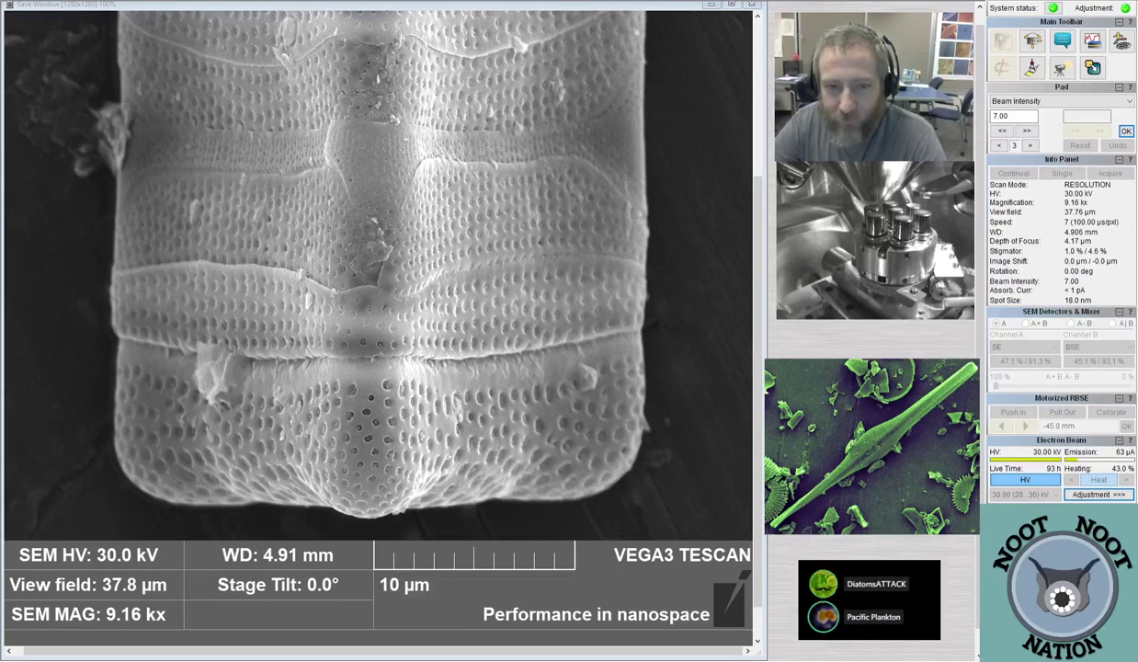
Save the finished scan with the note and file name "Triceratium Girdle view" and close the image window
{"action": "left_click", "coordinate": [542, 456]}
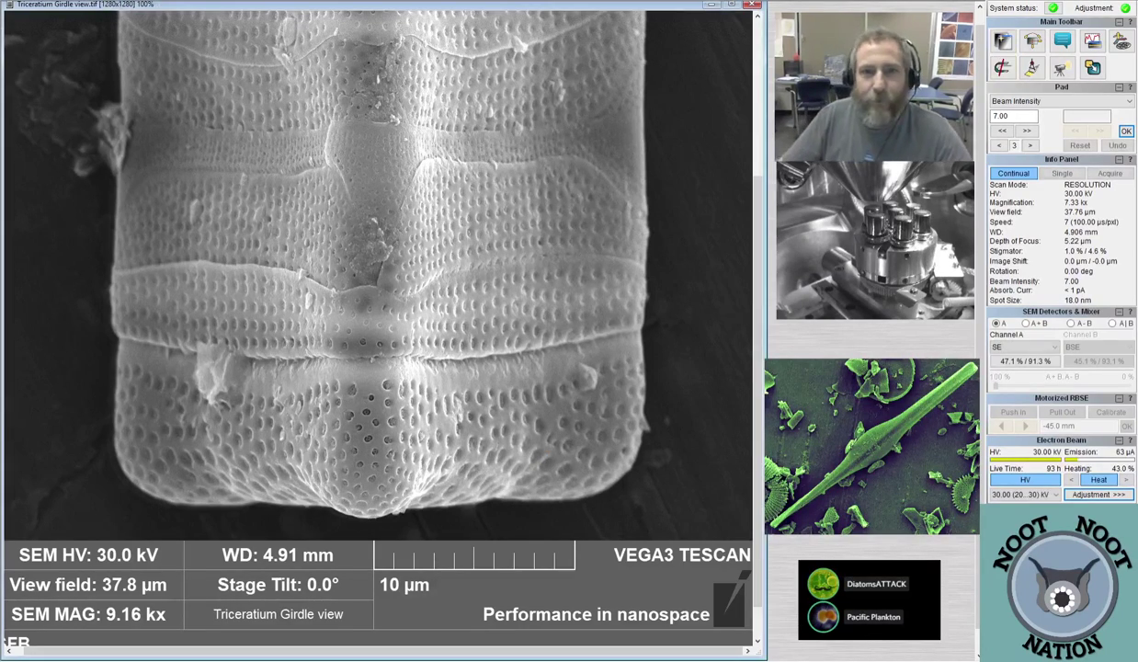
{"action": "left_click", "coordinate": [752, 5]}
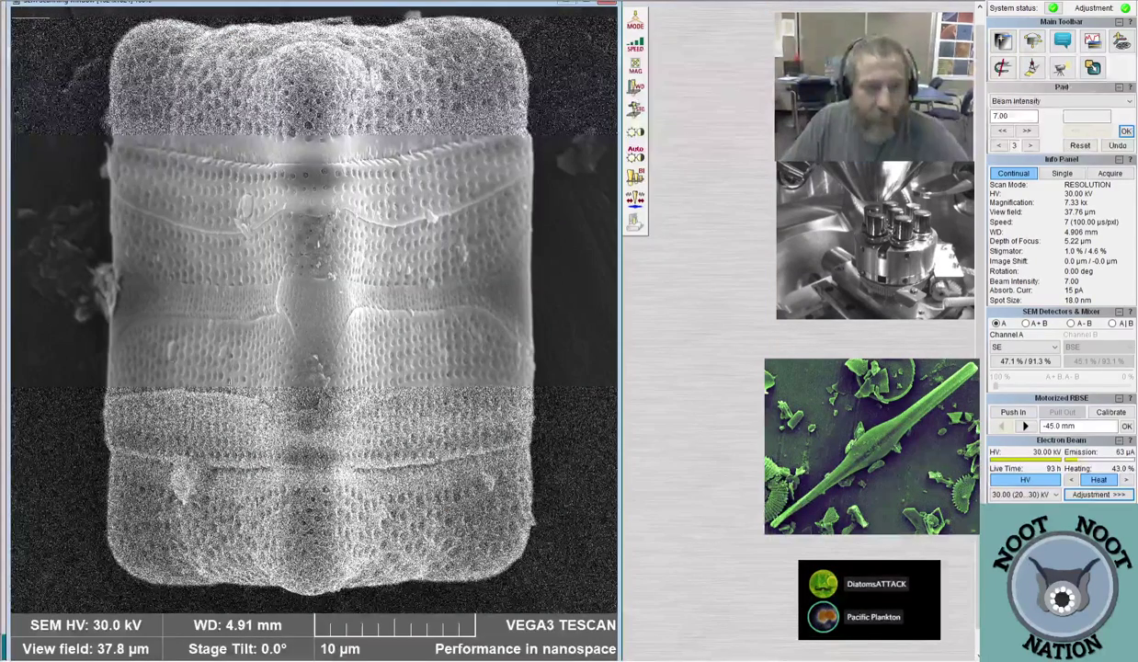
Survey the surrounding specimens at 444x and enlarge the short cylindrical diatom with a slotted end to 2.27 kx
{"action": "scroll", "coordinate": [328, 296], "scroll_direction": "down", "scroll_amount": 10}
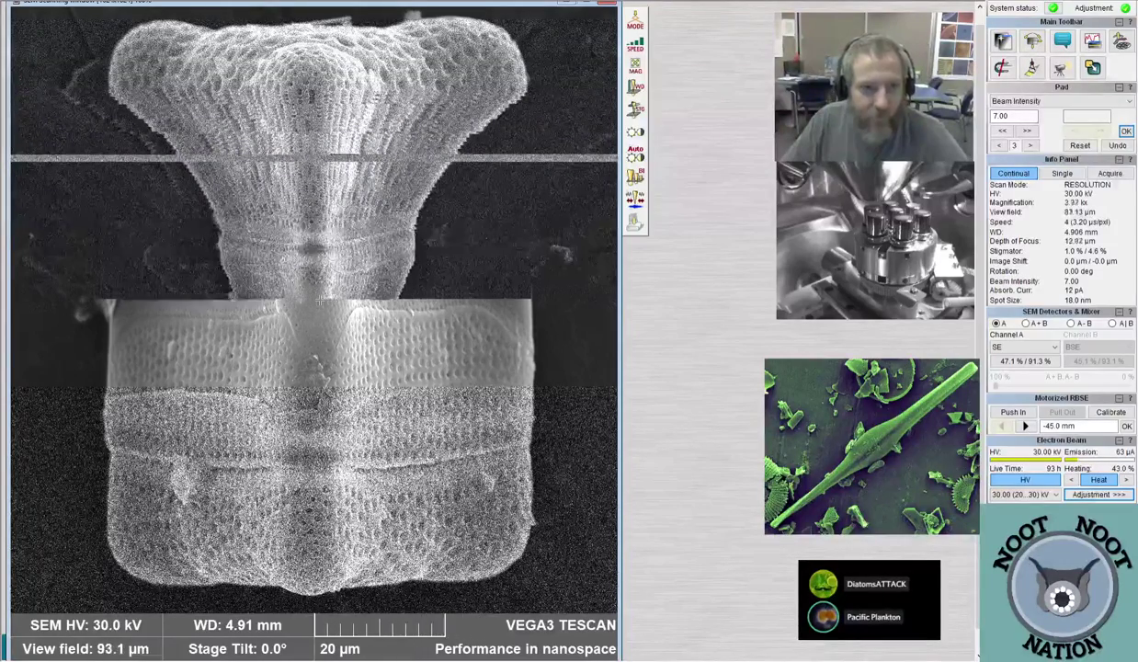
{"action": "scroll", "coordinate": [322, 299], "scroll_direction": "down", "scroll_amount": 5}
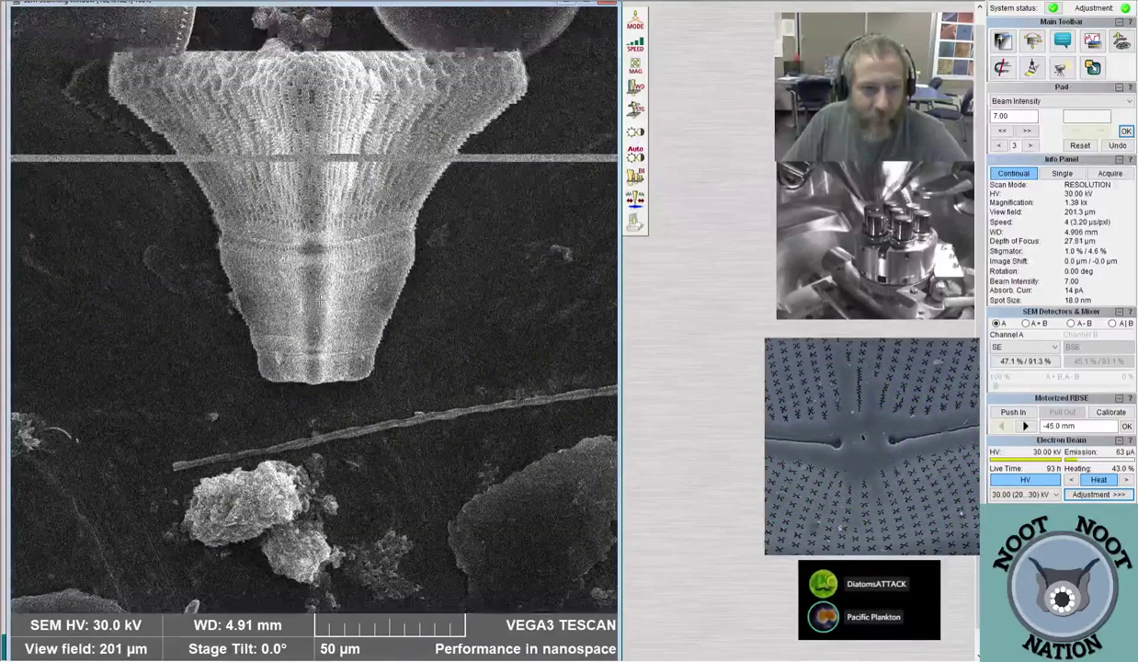
{"action": "scroll", "coordinate": [322, 299], "scroll_direction": "down", "scroll_amount": 1}
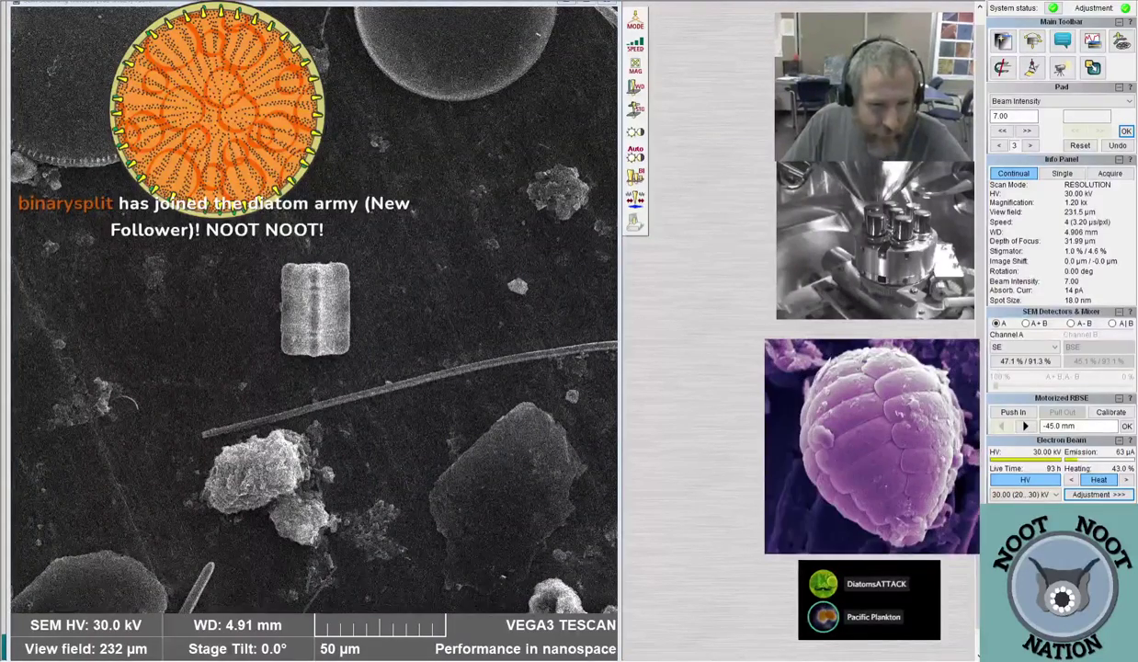
{"action": "scroll", "coordinate": [309, 374], "scroll_direction": "down", "scroll_amount": 5}
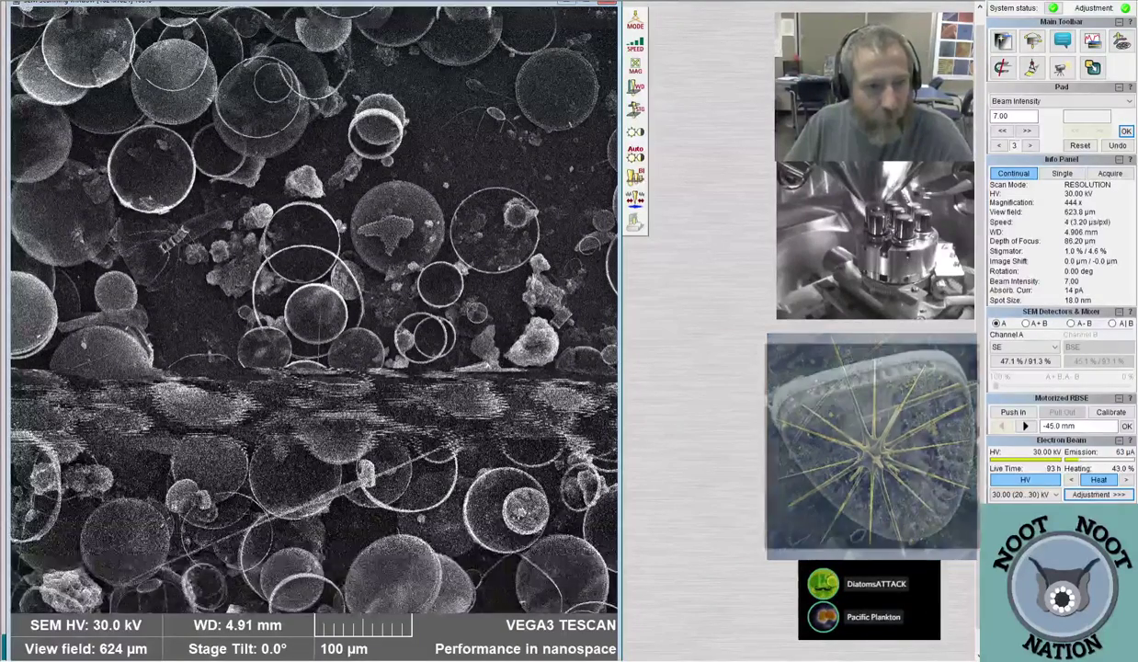
{"action": "scroll", "coordinate": [312, 313], "scroll_direction": "up", "scroll_amount": 8}
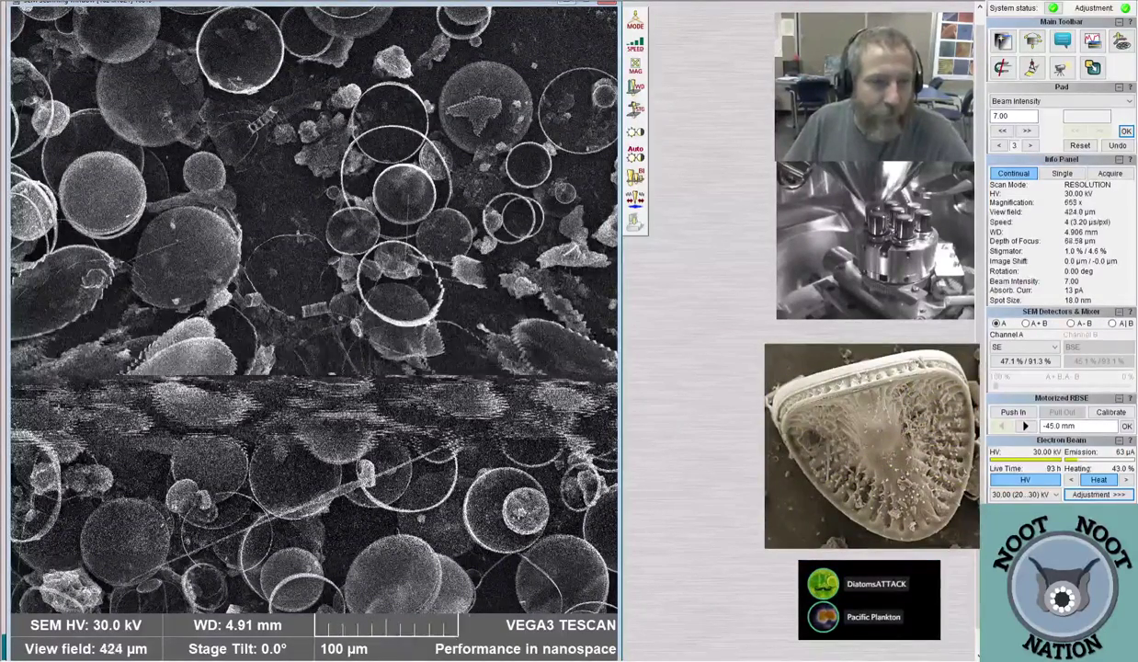
{"action": "scroll", "coordinate": [312, 312], "scroll_direction": "up", "scroll_amount": 3}
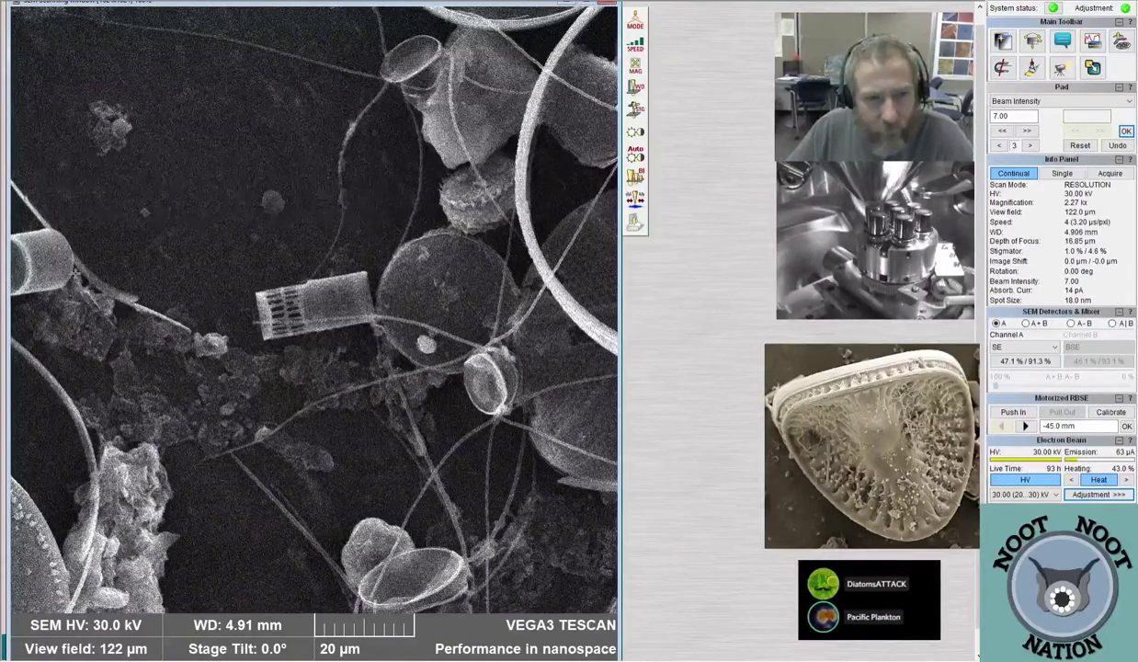
Move on to the horned specimen lying across a thin ring and examine its surface at 8.74 kx
{"action": "scroll", "coordinate": [312, 313], "scroll_direction": "down", "scroll_amount": 6}
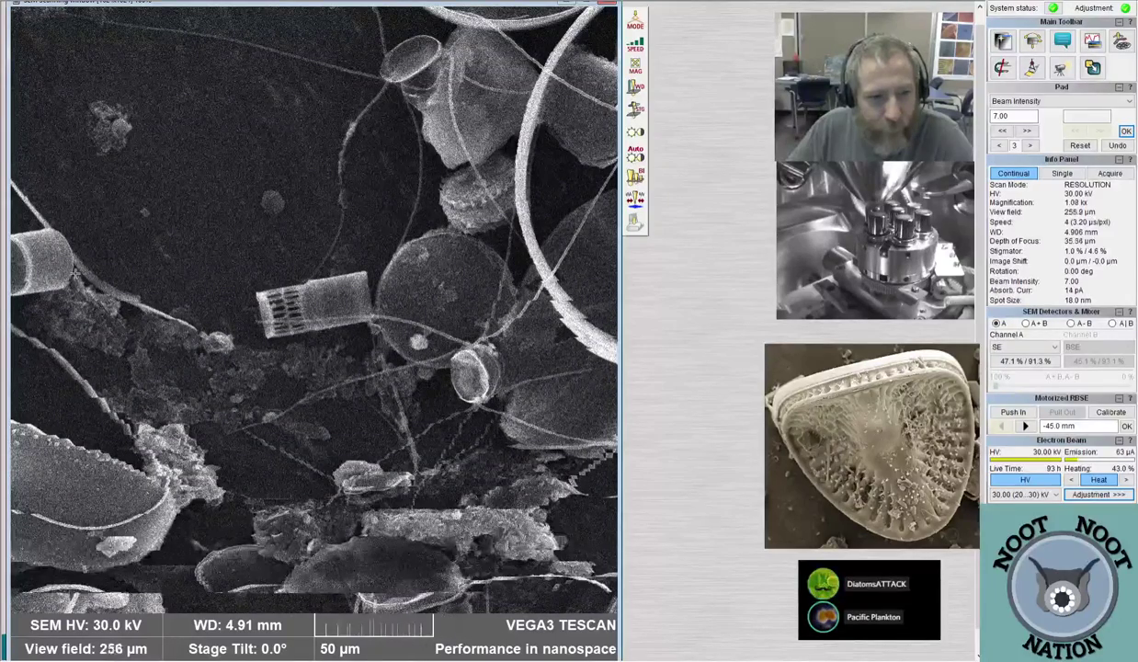
{"action": "scroll", "coordinate": [312, 313], "scroll_direction": "down", "scroll_amount": 1}
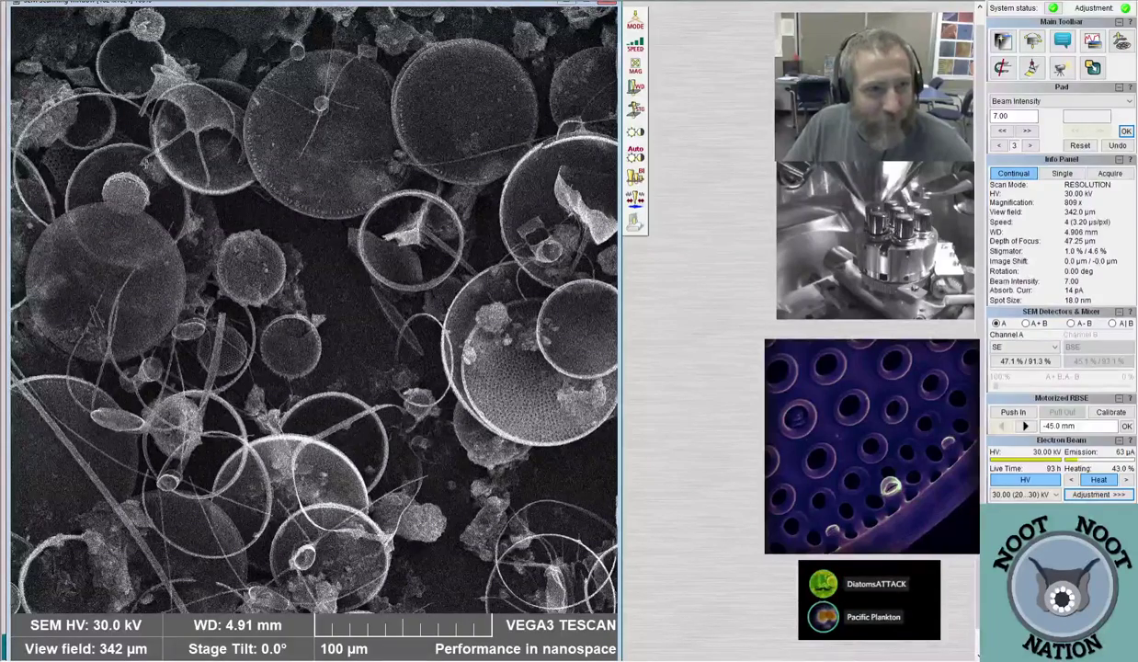
{"action": "scroll", "coordinate": [279, 313], "scroll_direction": "up", "scroll_amount": 5}
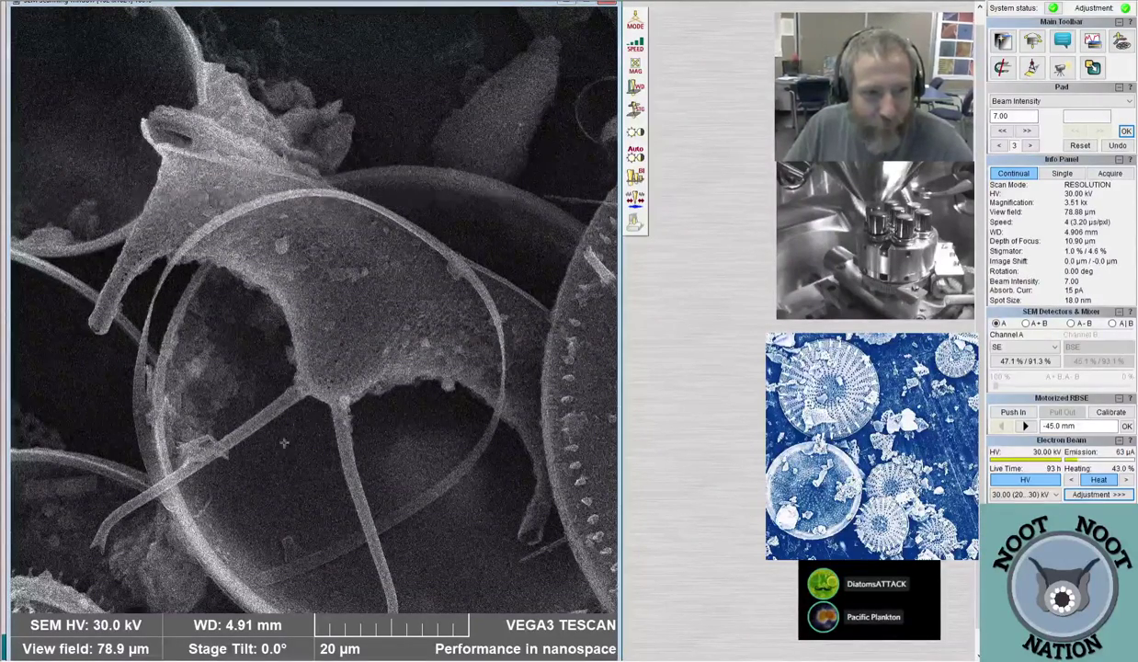
{"action": "scroll", "coordinate": [380, 326], "scroll_direction": "up", "scroll_amount": 3}
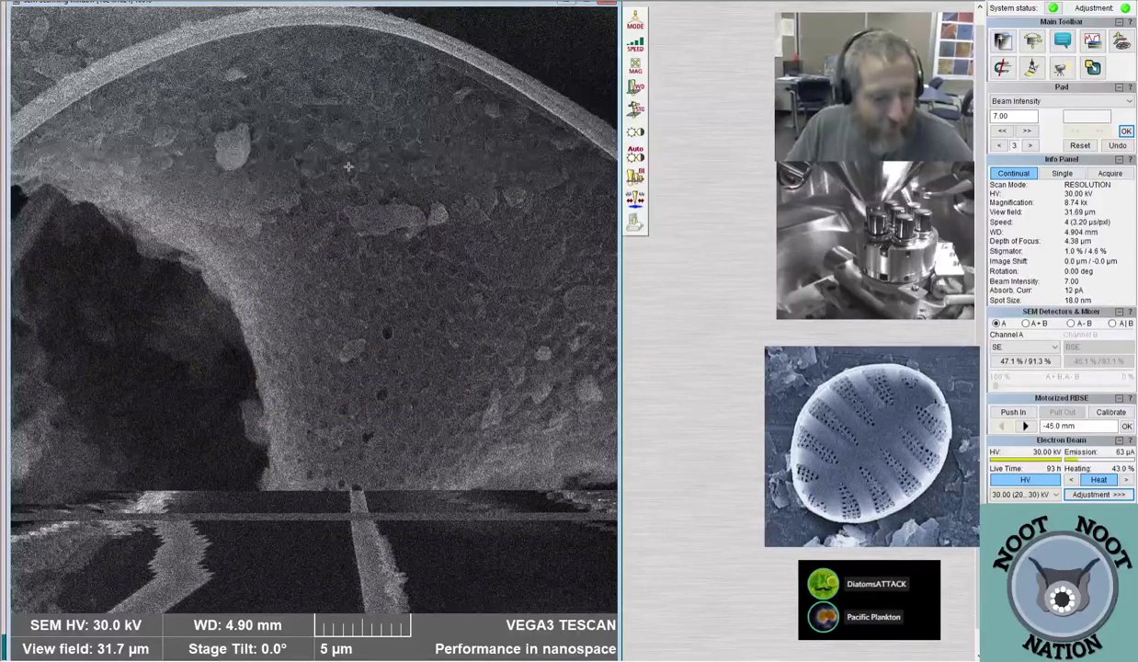
Reduce the magnification to 137x and survey the slide for the next specimen
{"action": "scroll", "coordinate": [348, 167], "scroll_direction": "down", "scroll_amount": 8}
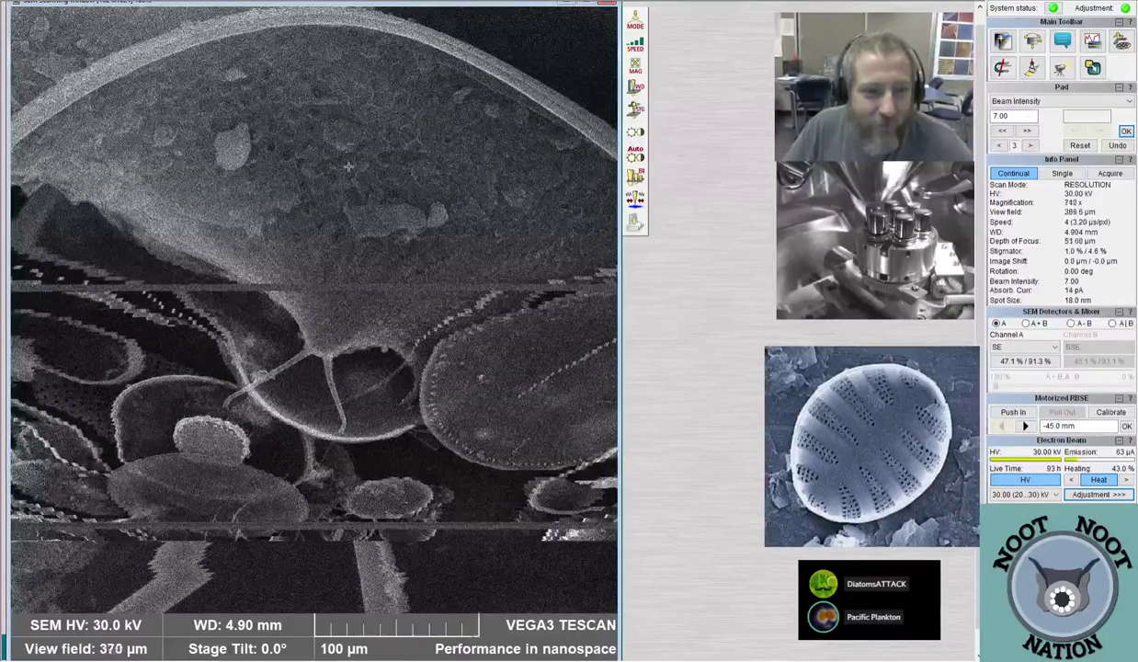
{"action": "scroll", "coordinate": [348, 166], "scroll_direction": "down", "scroll_amount": 5}
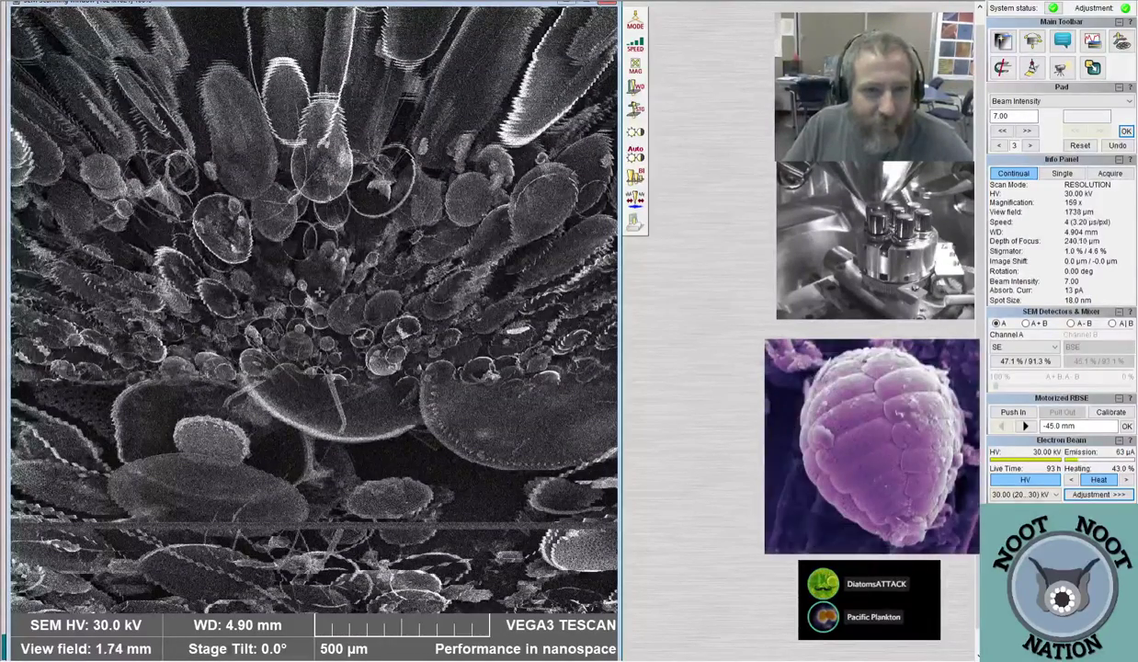
{"action": "scroll", "coordinate": [319, 292], "scroll_direction": "down", "scroll_amount": 1}
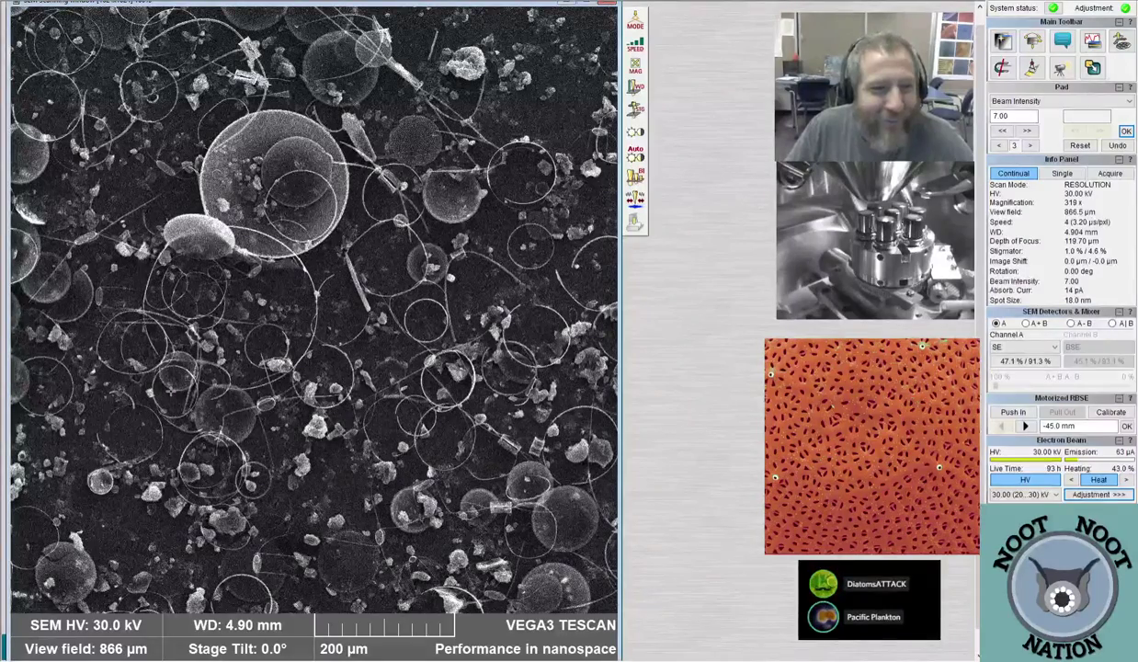
{"action": "scroll", "coordinate": [244, 441], "scroll_direction": "down", "scroll_amount": 5}
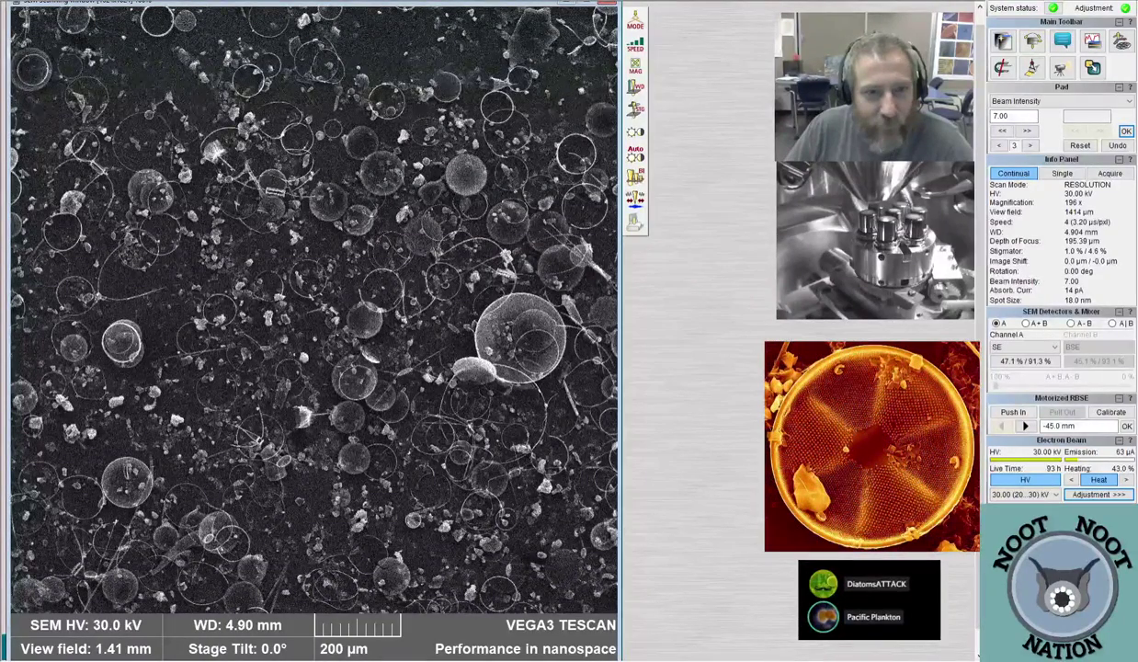
{"action": "scroll", "coordinate": [313, 312], "scroll_direction": "down", "scroll_amount": 3}
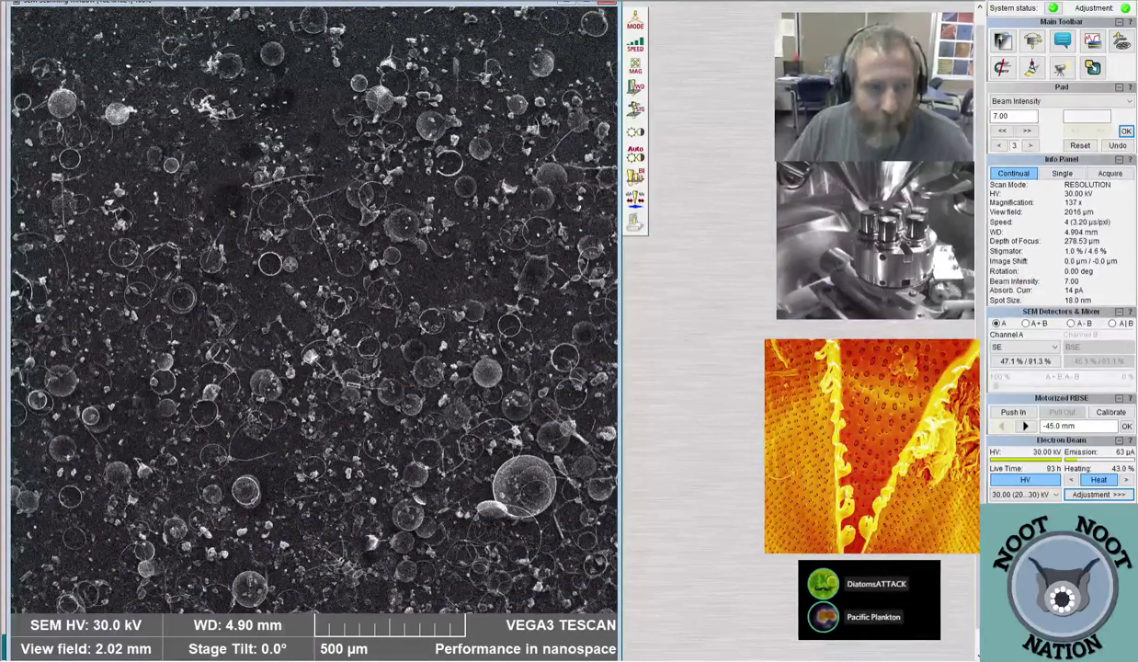
Enlarge the round porous diatom with radial slots and frame it whole at 3.82 kx
{"action": "scroll", "coordinate": [292, 269], "scroll_direction": "up", "scroll_amount": 10}
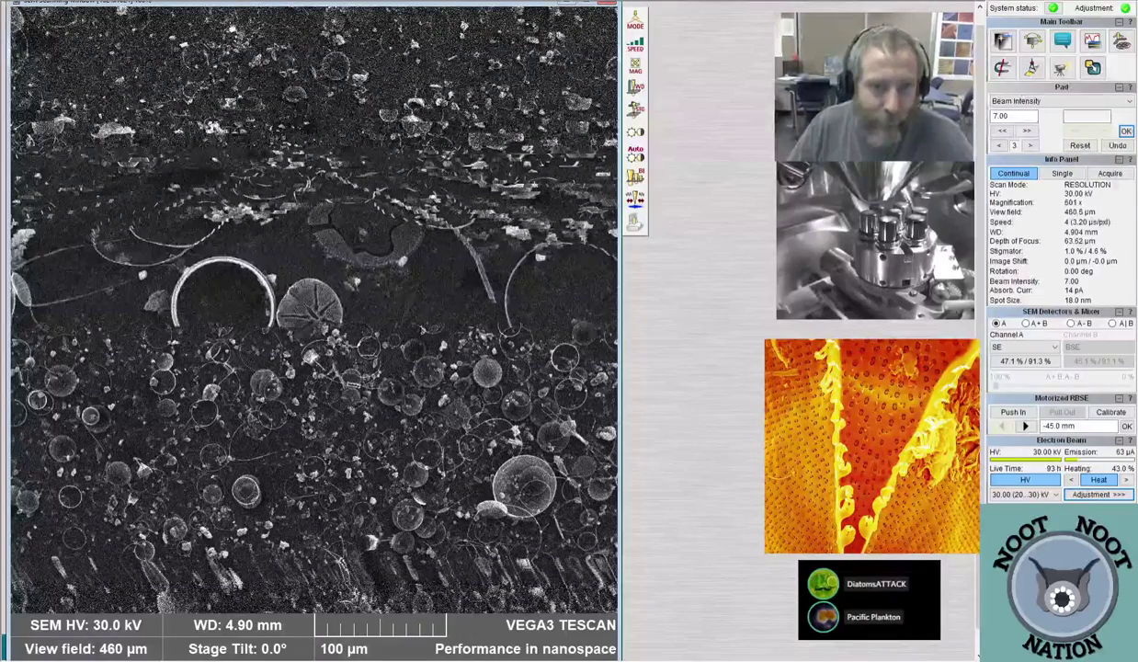
{"action": "scroll", "coordinate": [345, 346], "scroll_direction": "up", "scroll_amount": 15}
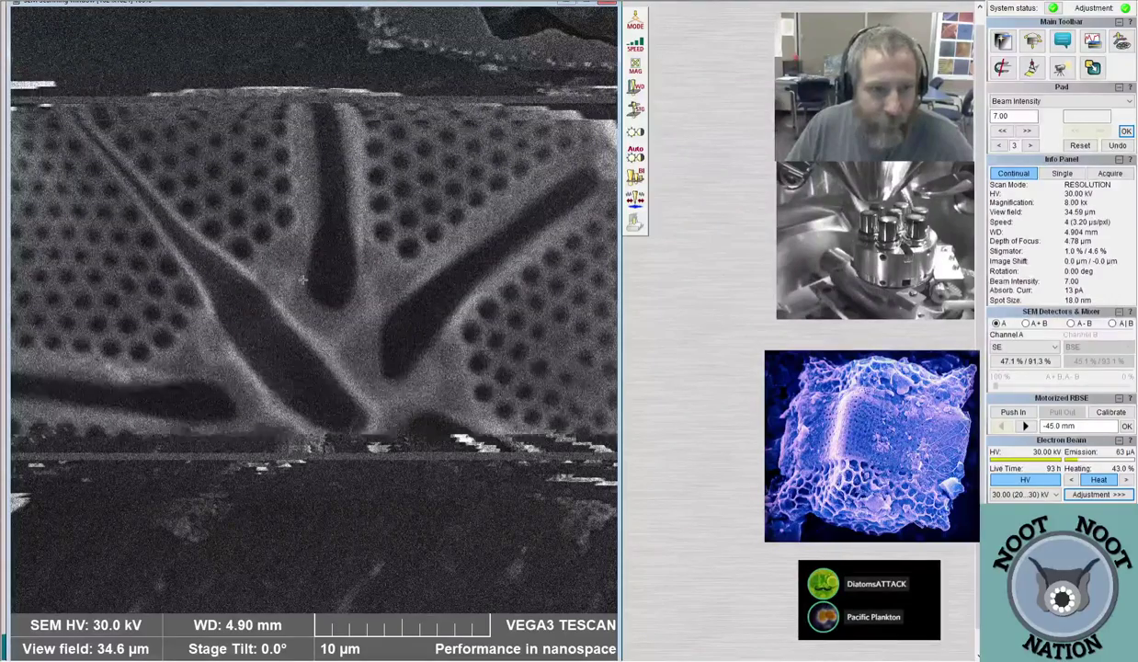
{"action": "scroll", "coordinate": [302, 281], "scroll_direction": "down", "scroll_amount": 2}
{"action": "scroll", "coordinate": [302, 280], "scroll_direction": "down", "scroll_amount": 2}
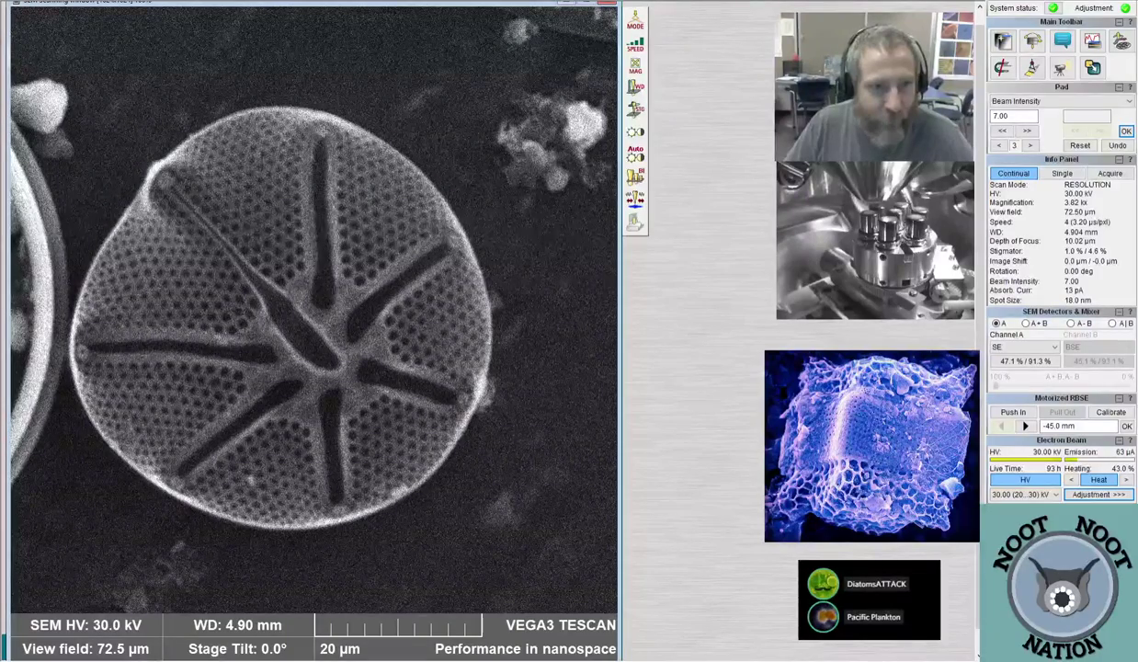
Refocus on the slot end near the diatom's rim at 16.64 kx and recentre the whole disc at 3.30 kx
{"action": "scroll", "coordinate": [264, 363], "scroll_direction": "up", "scroll_amount": 6}
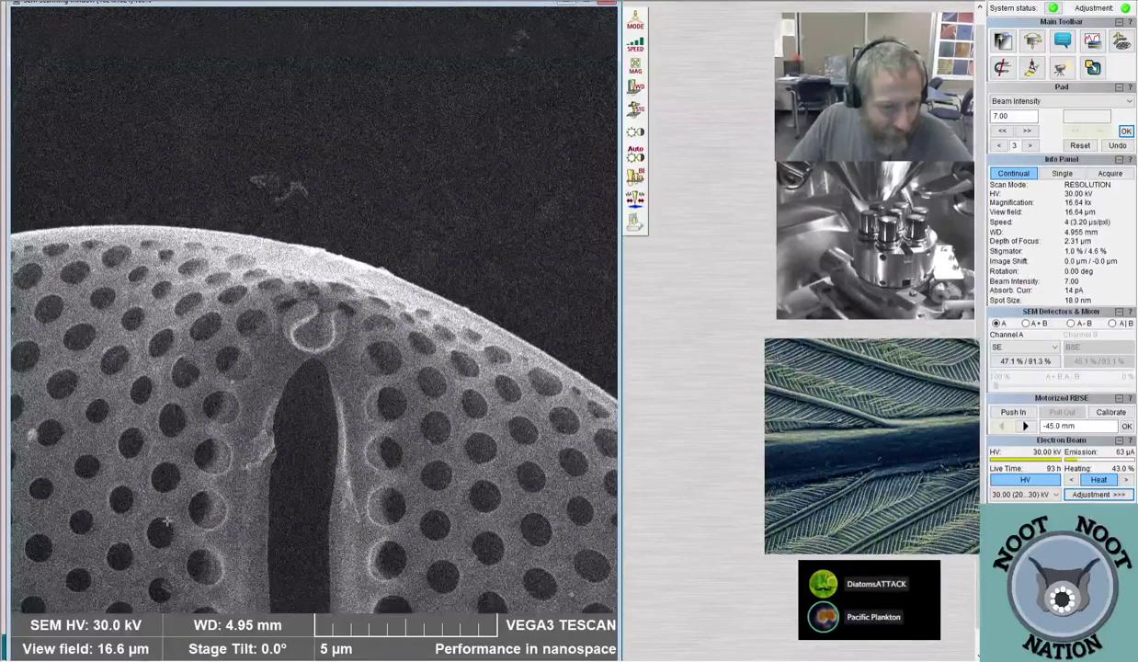
{"action": "scroll", "coordinate": [320, 517], "scroll_direction": "down", "scroll_amount": 5}
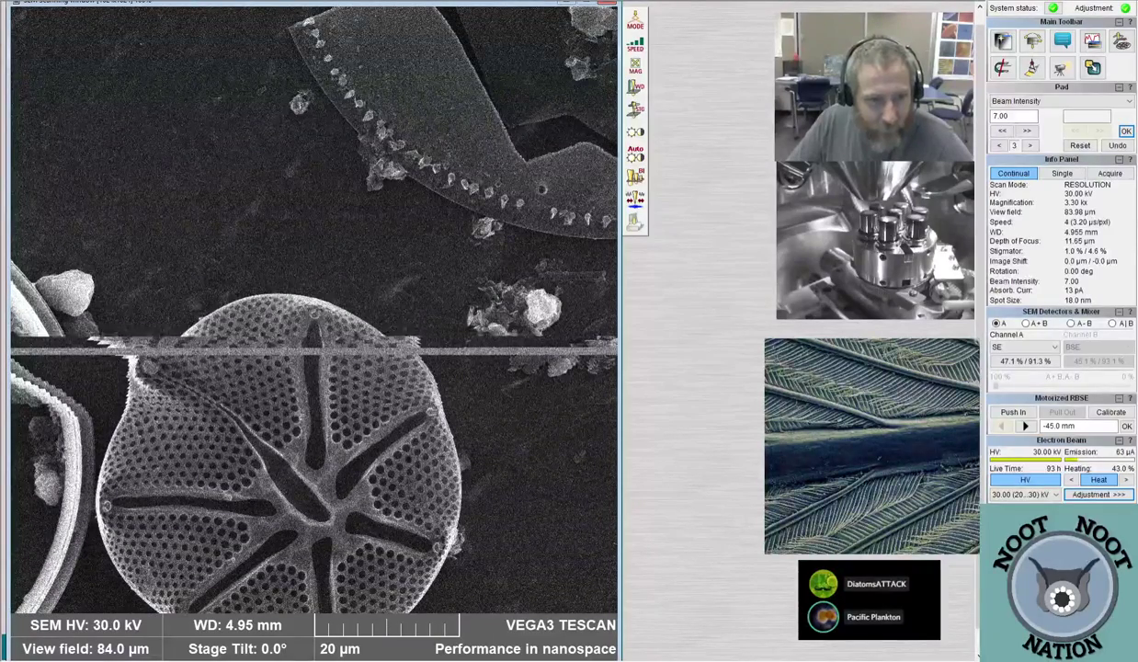
{"action": "left_click", "coordinate": [309, 504]}
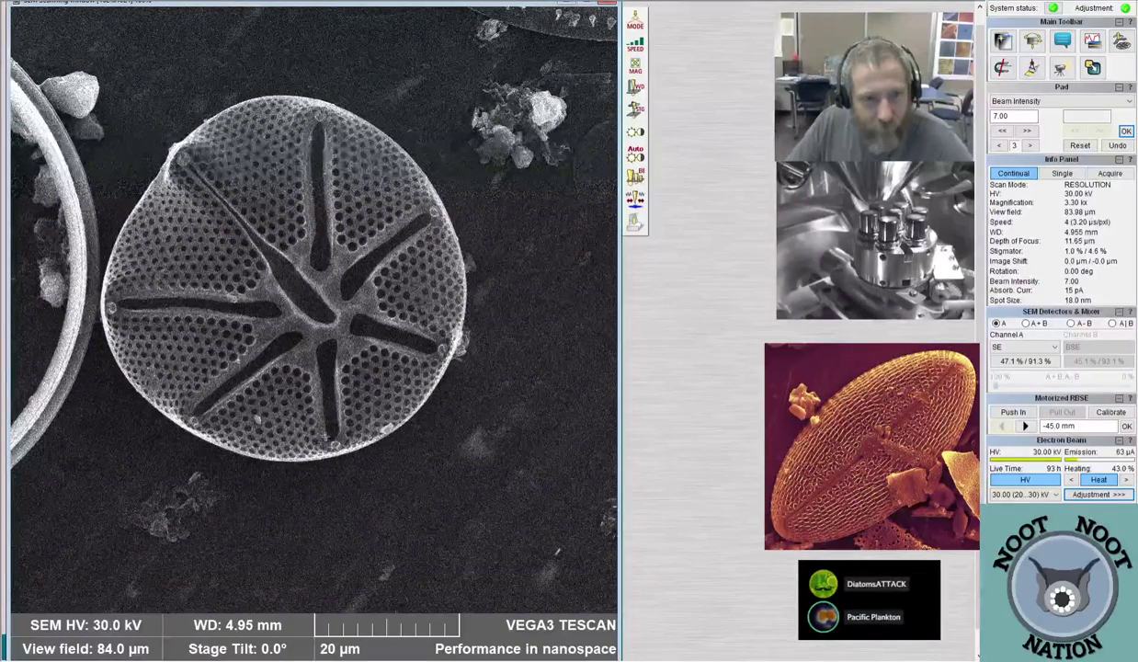
Magnify the pores along the disc's edge to about 44.2 kx and refocus on them
{"action": "scroll", "coordinate": [285, 392], "scroll_direction": "up", "scroll_amount": 10}
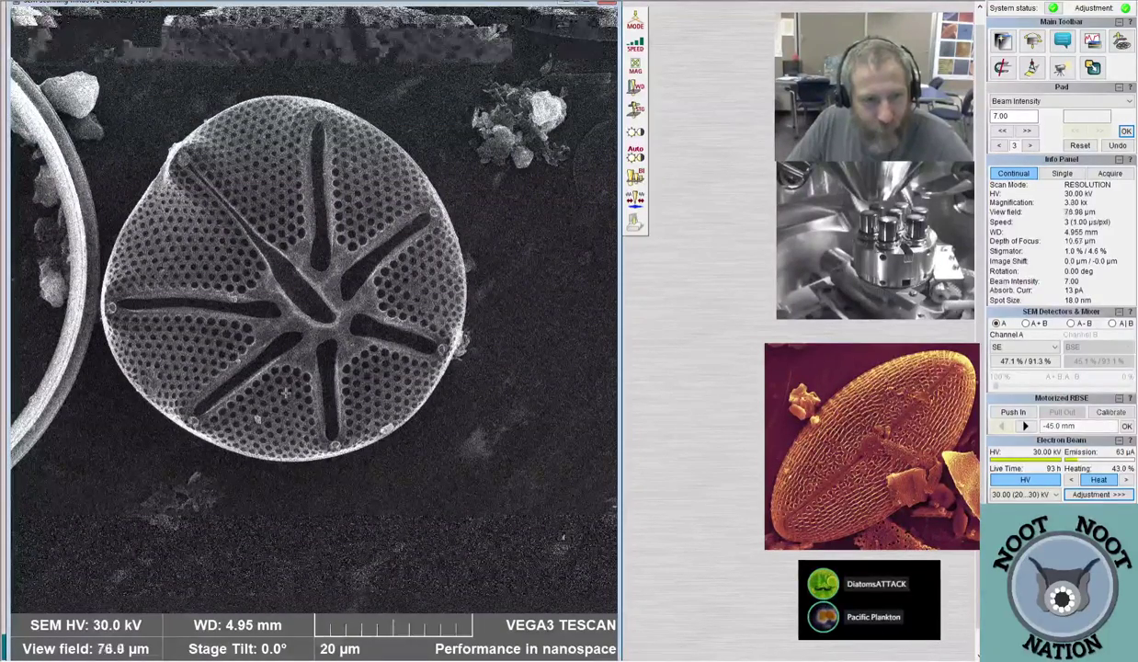
{"action": "scroll", "coordinate": [284, 397], "scroll_direction": "up", "scroll_amount": 5}
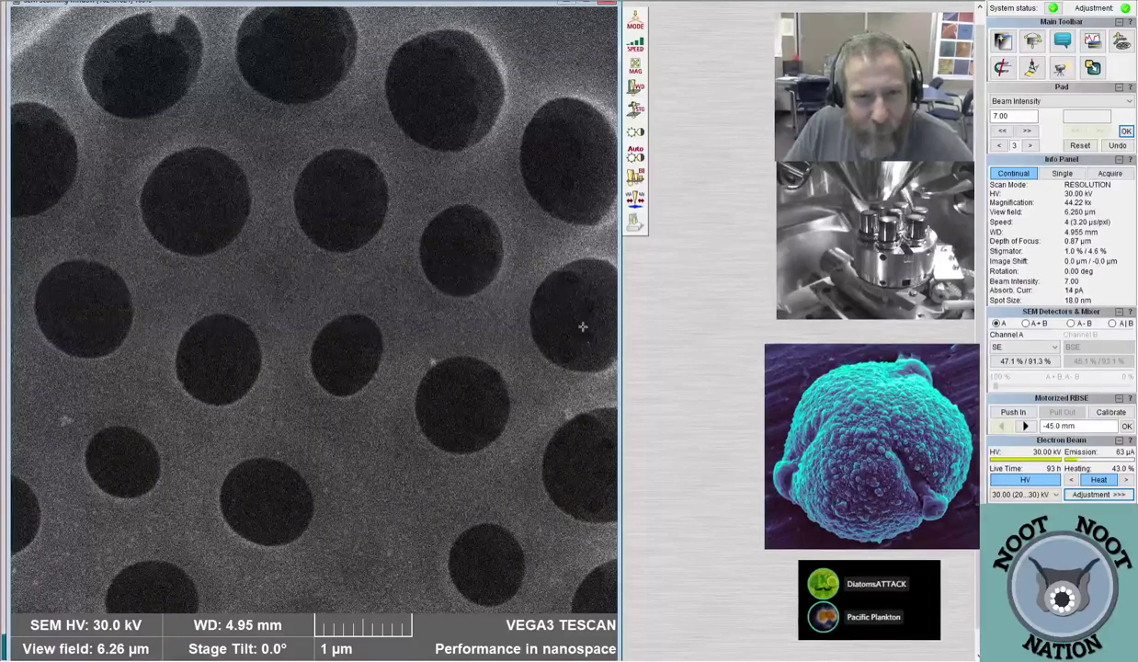
{"action": "left_click_drag", "start_coordinate": [583, 326], "coordinate": [382, 269]}
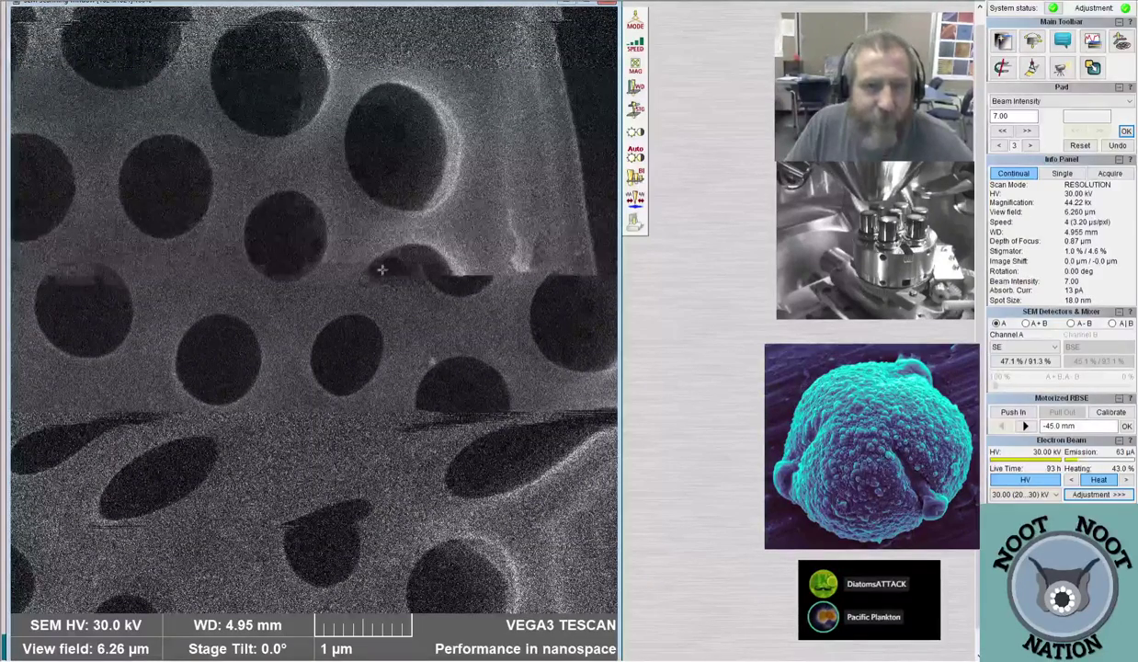
{"action": "left_click", "coordinate": [392, 301]}
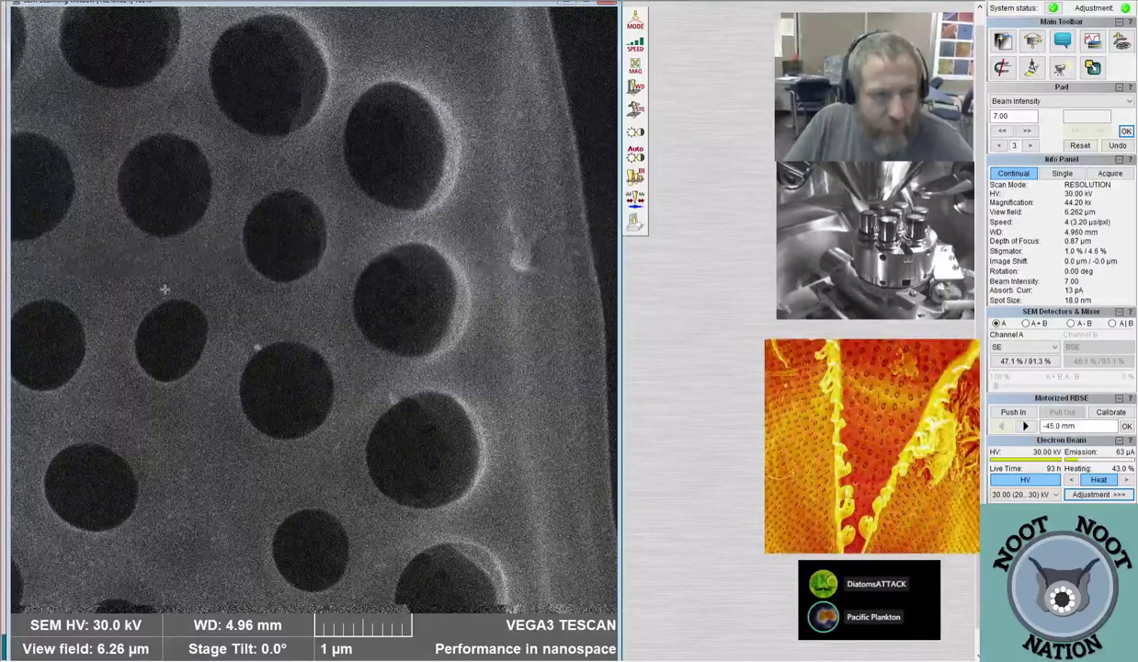
Examine the pores in a small scan area at 38.03 kx with scan speed 7, and return to a wider view at speed 4
{"action": "scroll", "coordinate": [165, 289], "scroll_direction": "down", "scroll_amount": 3}
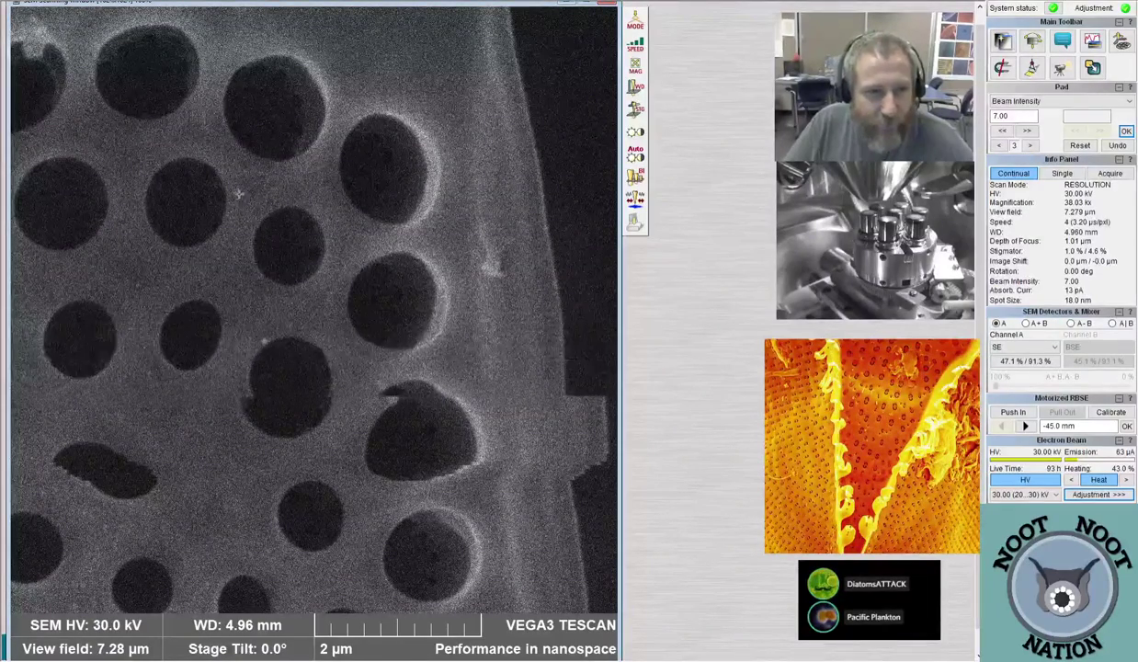
{"action": "left_click_drag", "start_coordinate": [274, 240], "coordinate": [264, 214]}
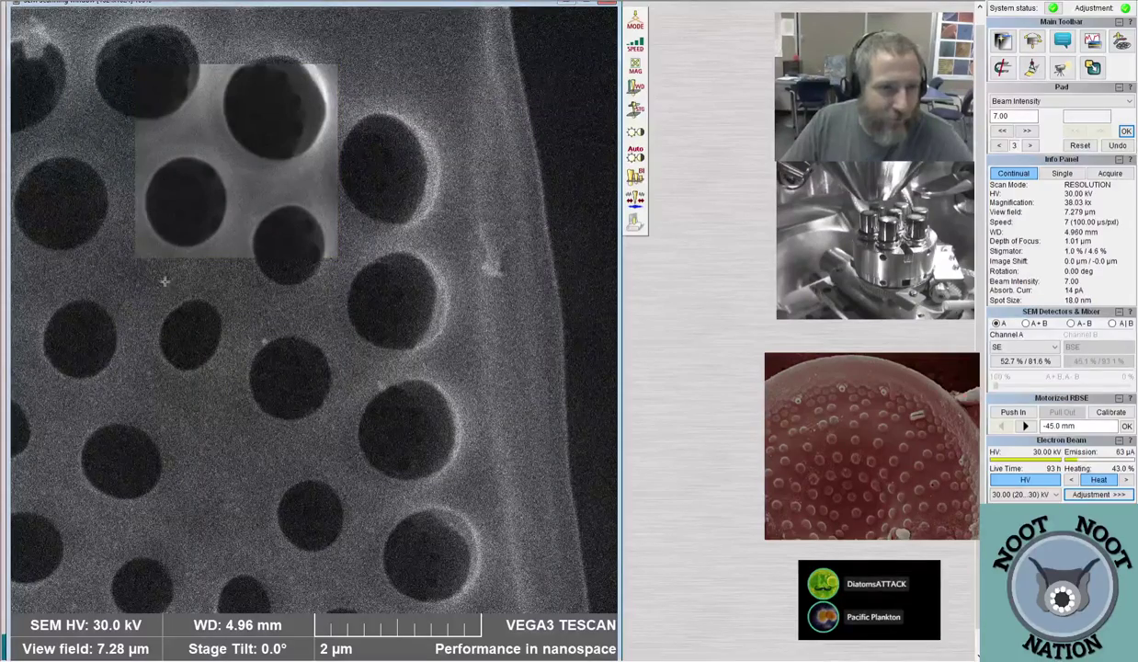
{"action": "scroll", "coordinate": [165, 282], "scroll_direction": "down", "scroll_amount": 3}
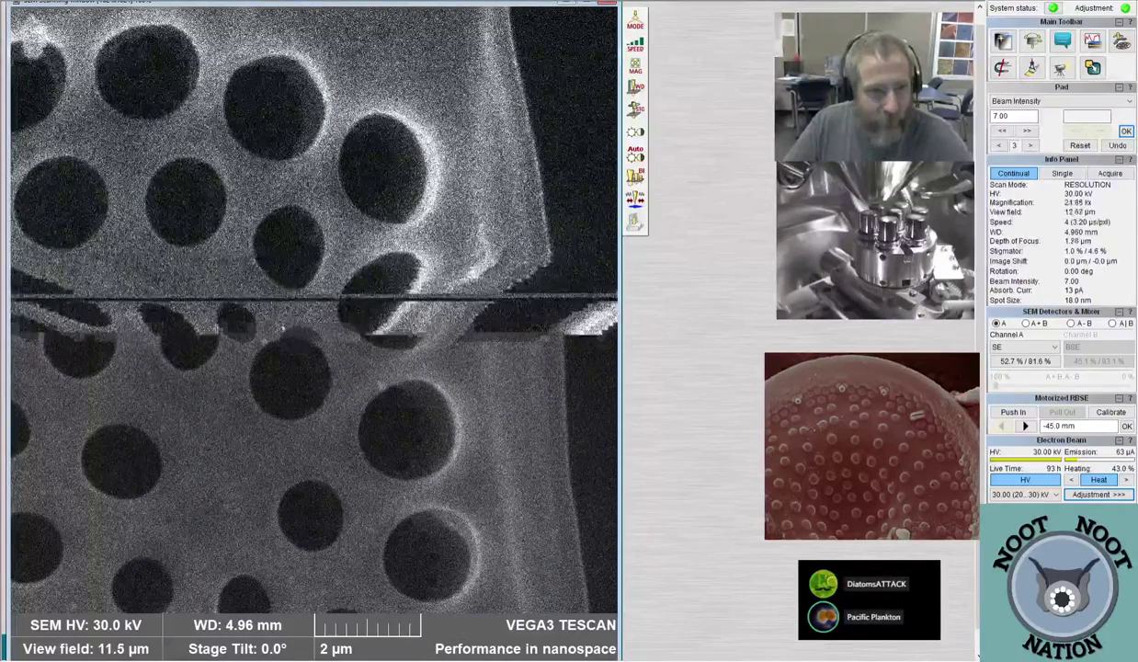
Reduce the magnification from the edge pores and centre the whole radially slotted disc at 4.93 kx
{"action": "scroll", "coordinate": [313, 308], "scroll_direction": "down", "scroll_amount": 4}
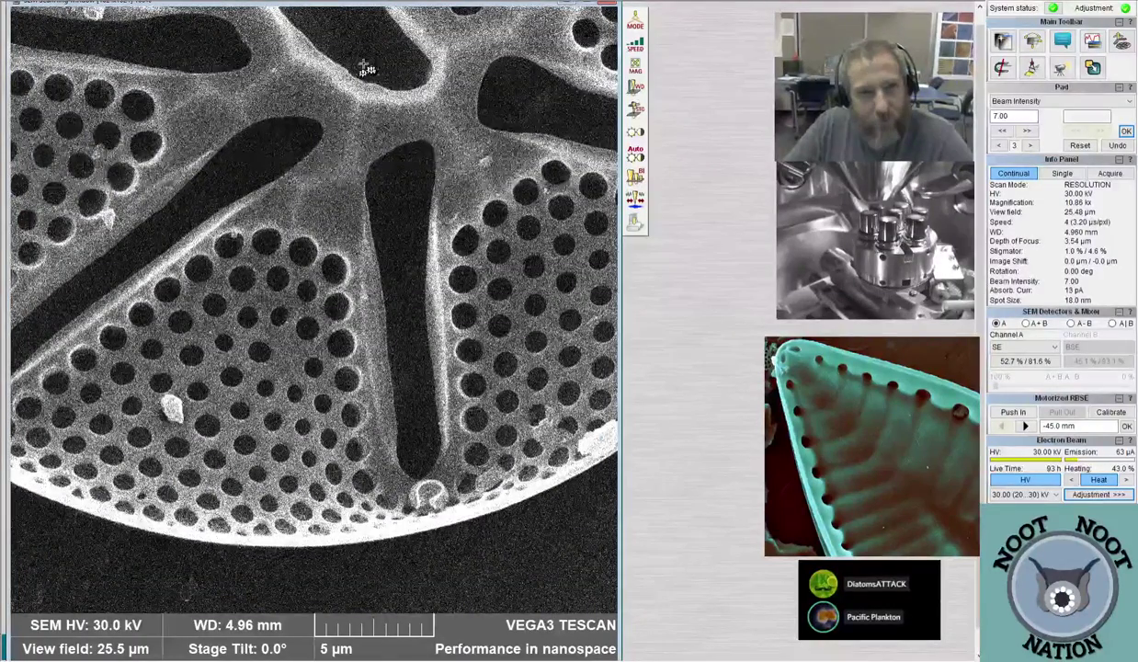
{"action": "scroll", "coordinate": [366, 70], "scroll_direction": "down", "scroll_amount": 3}
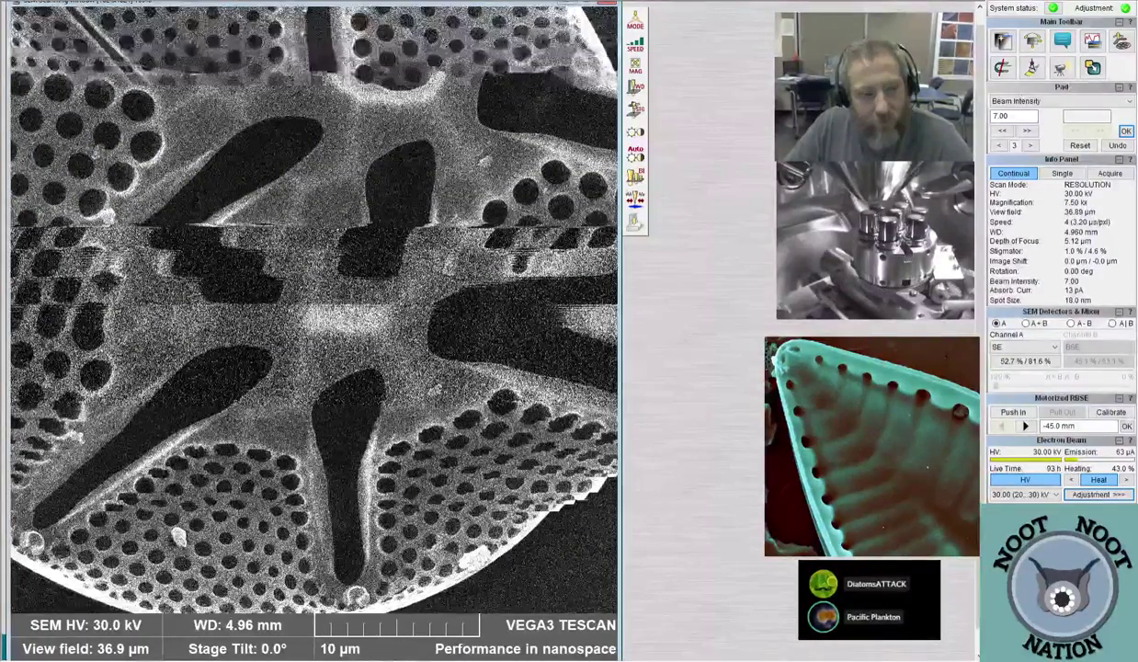
{"action": "scroll", "coordinate": [266, 204], "scroll_direction": "down", "scroll_amount": 2}
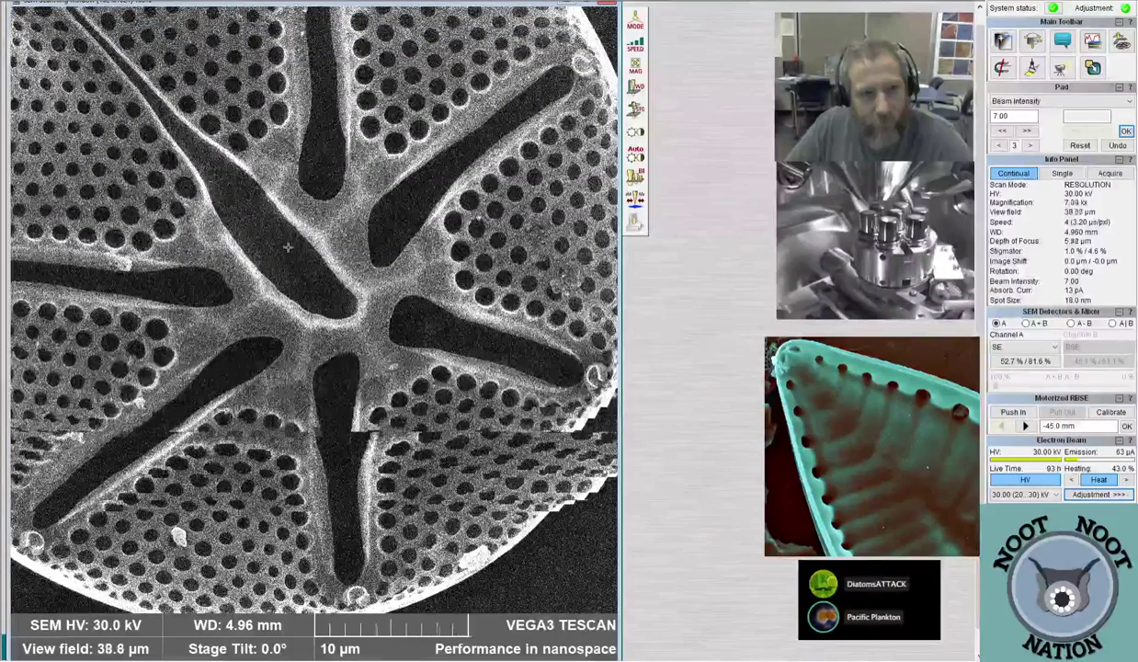
{"action": "scroll", "coordinate": [288, 246], "scroll_direction": "down", "scroll_amount": 3}
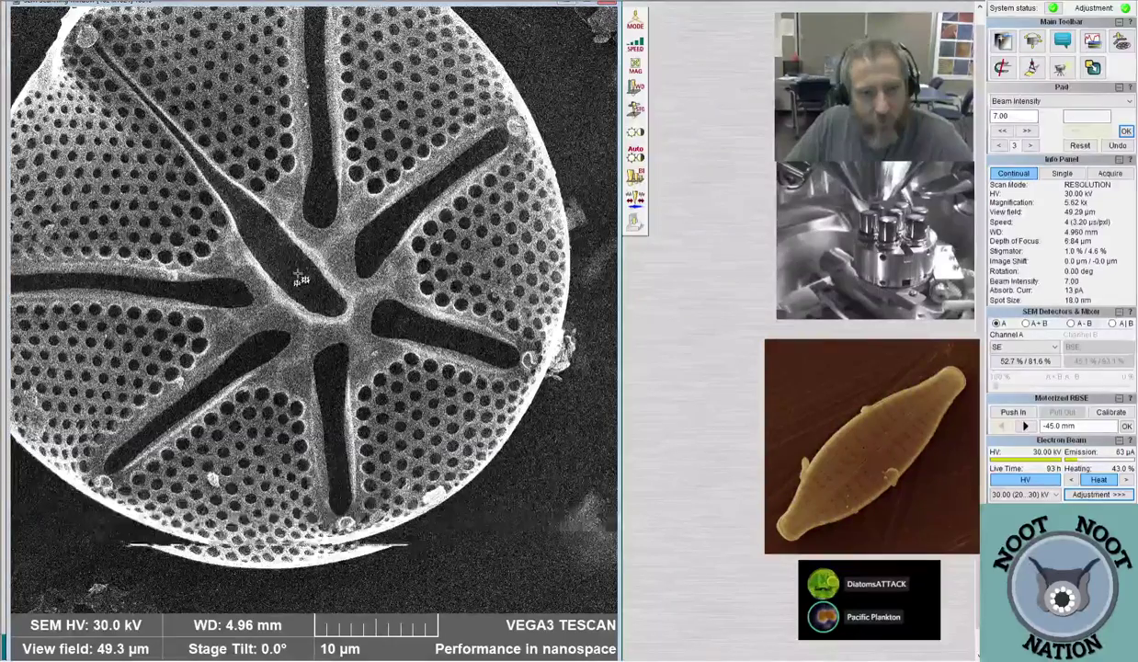
{"action": "double_click", "coordinate": [299, 276]}
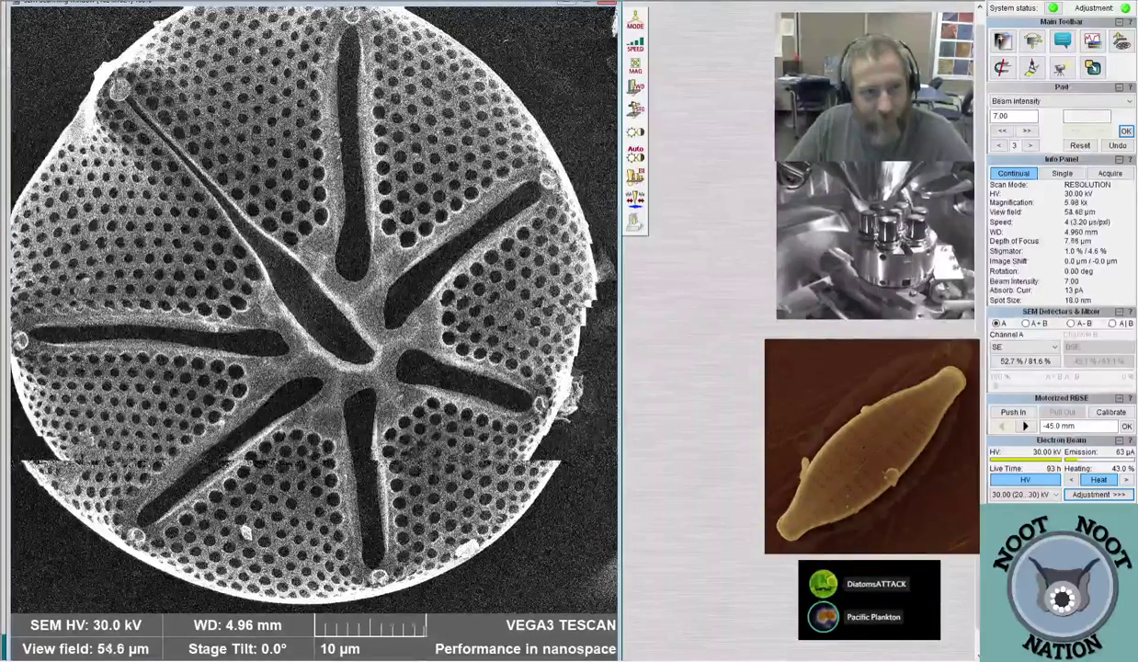
{"action": "key", "text": "ctrl+3"}
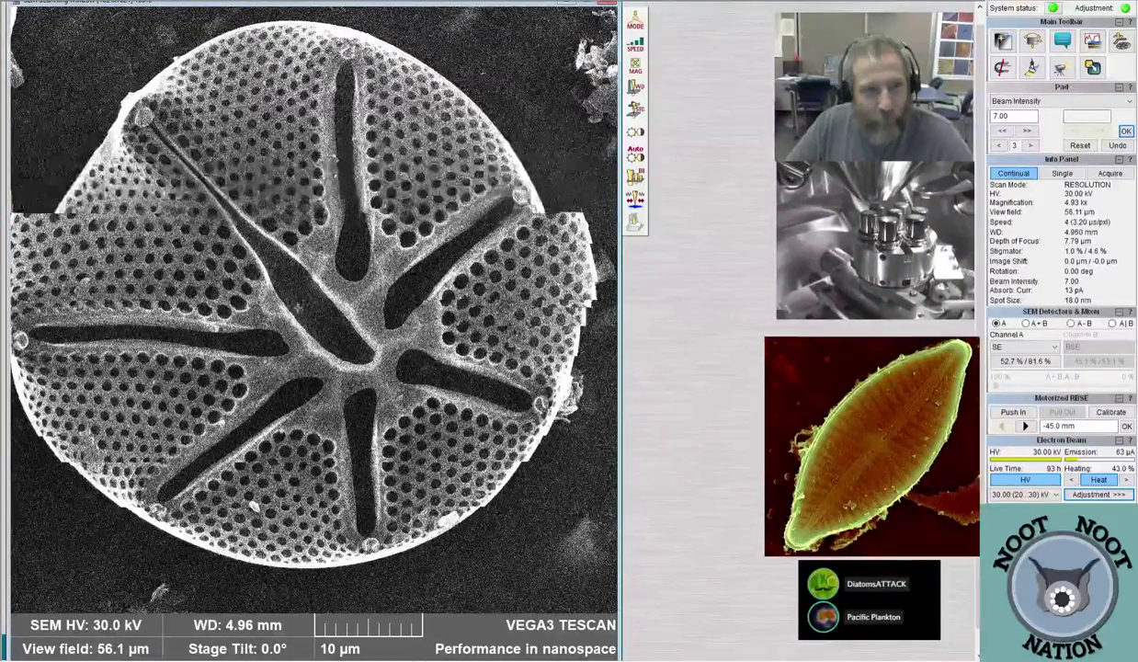
{"action": "key", "text": "ctrl+2"}
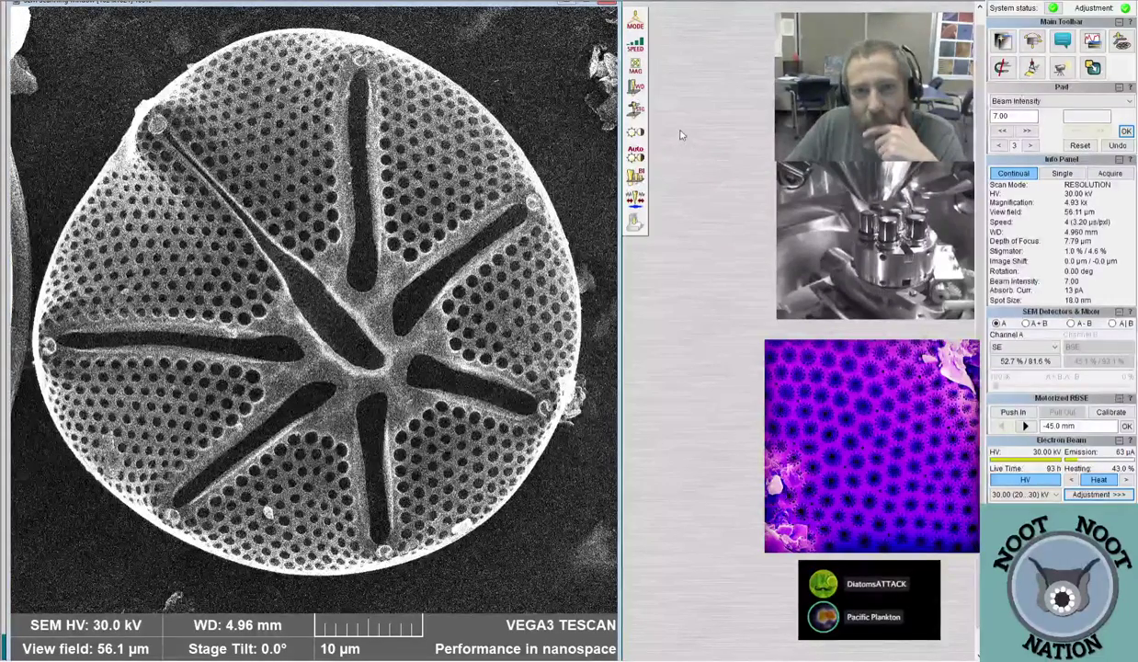
Scan the slotted disc at speed 7, acquire and save its image as "Asteromphalus internal.tif", and close the saved image
{"action": "key", "text": "7"}
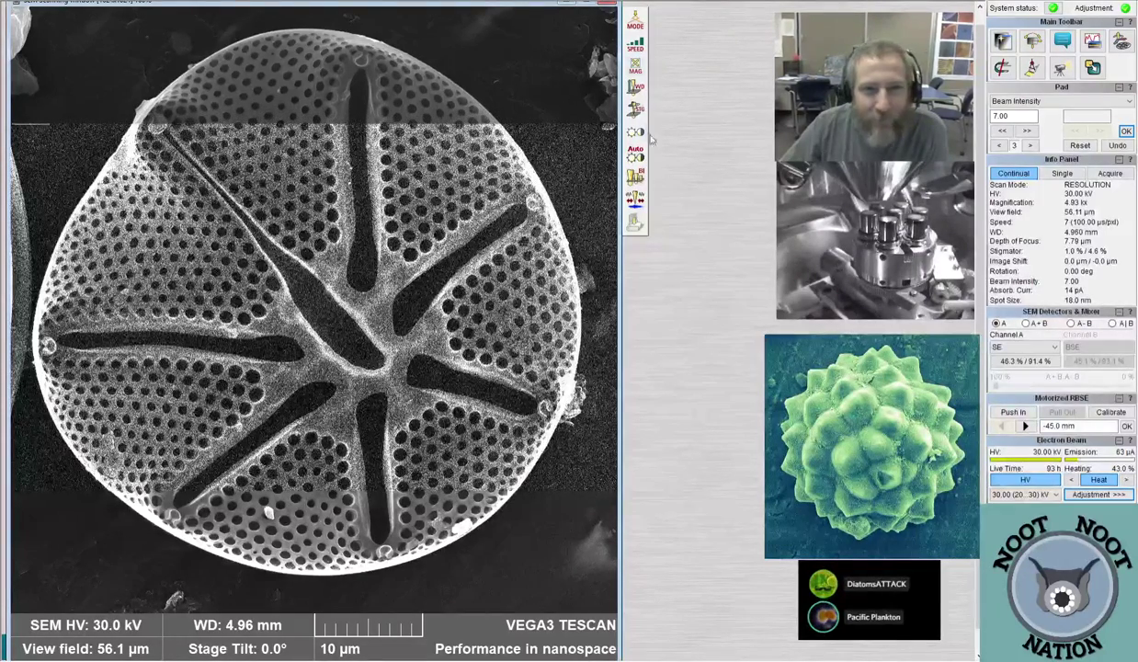
{"action": "left_click", "coordinate": [632, 231]}
{"action": "left_click_drag", "start_coordinate": [556, 197], "coordinate": [367, 7]}
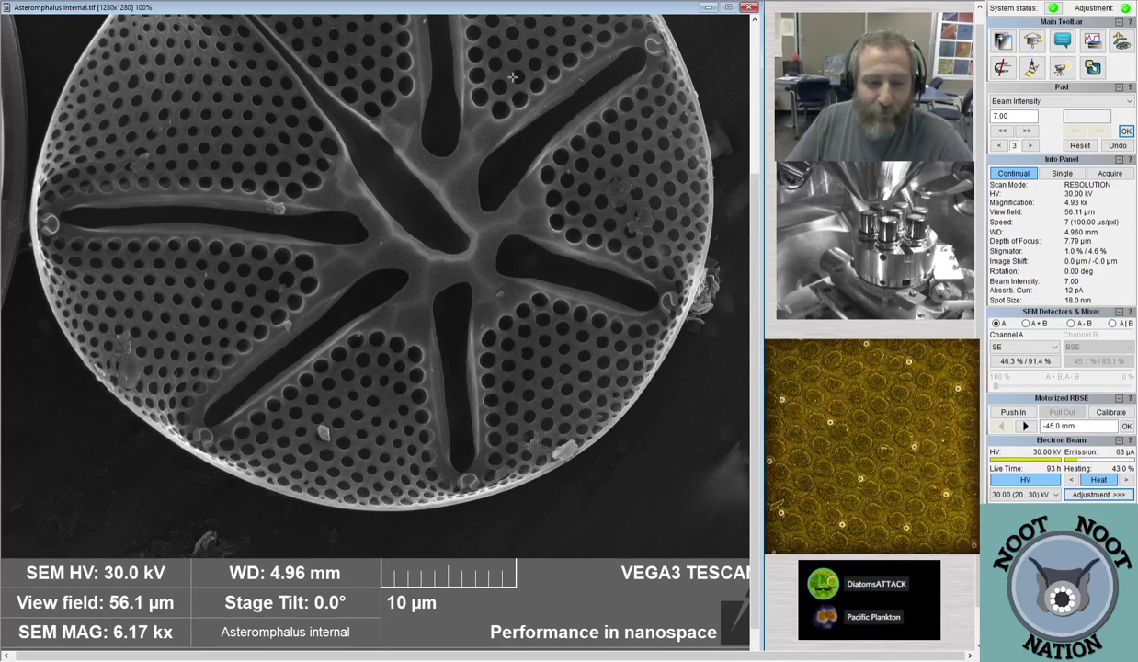
{"action": "left_click", "coordinate": [746, 8]}
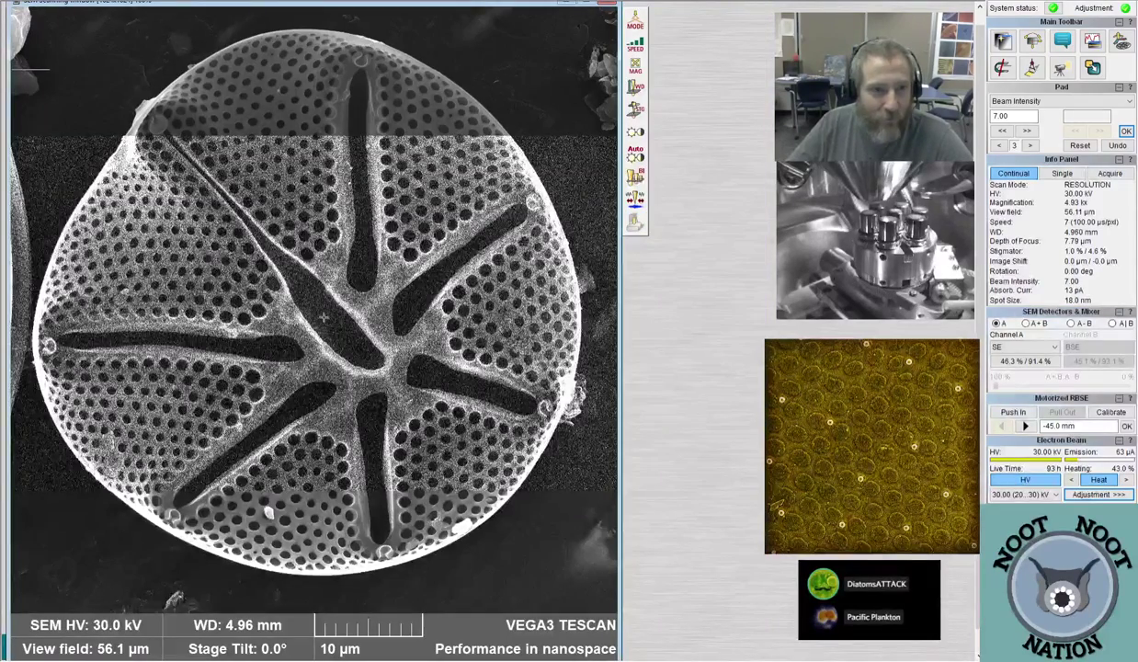
Reduce the magnification to 405 x at scan speed 4 and recentre the stage on the ringed disc crossed by a rod
{"action": "scroll", "coordinate": [323, 315], "scroll_direction": "down", "scroll_amount": 3}
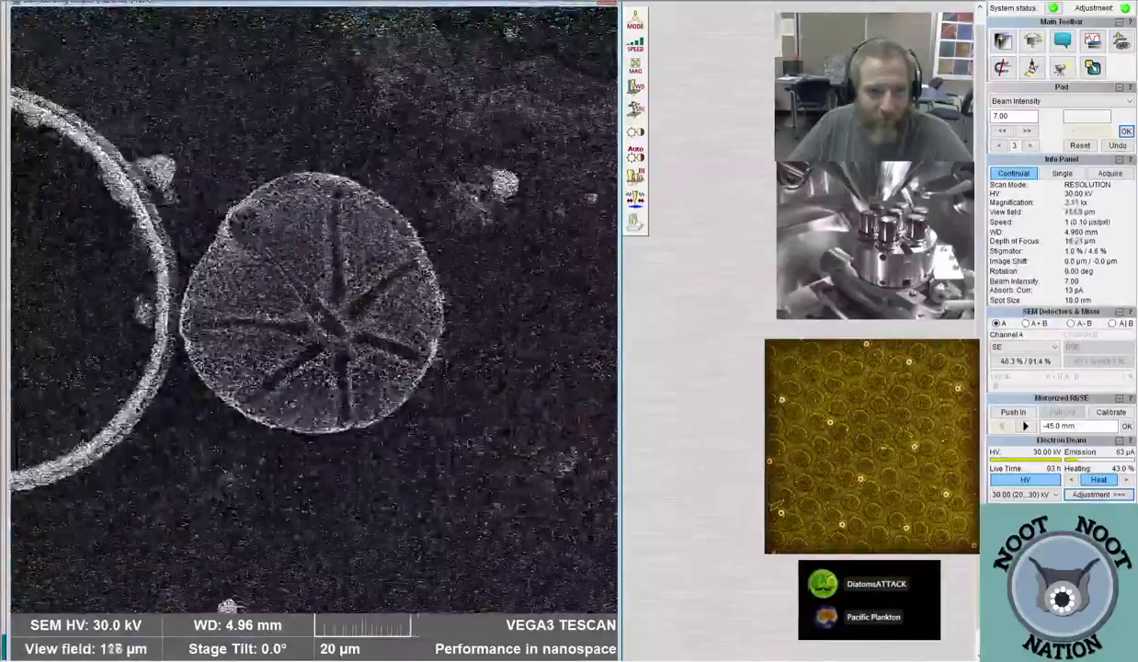
{"action": "scroll", "coordinate": [324, 315], "scroll_direction": "down", "scroll_amount": 4}
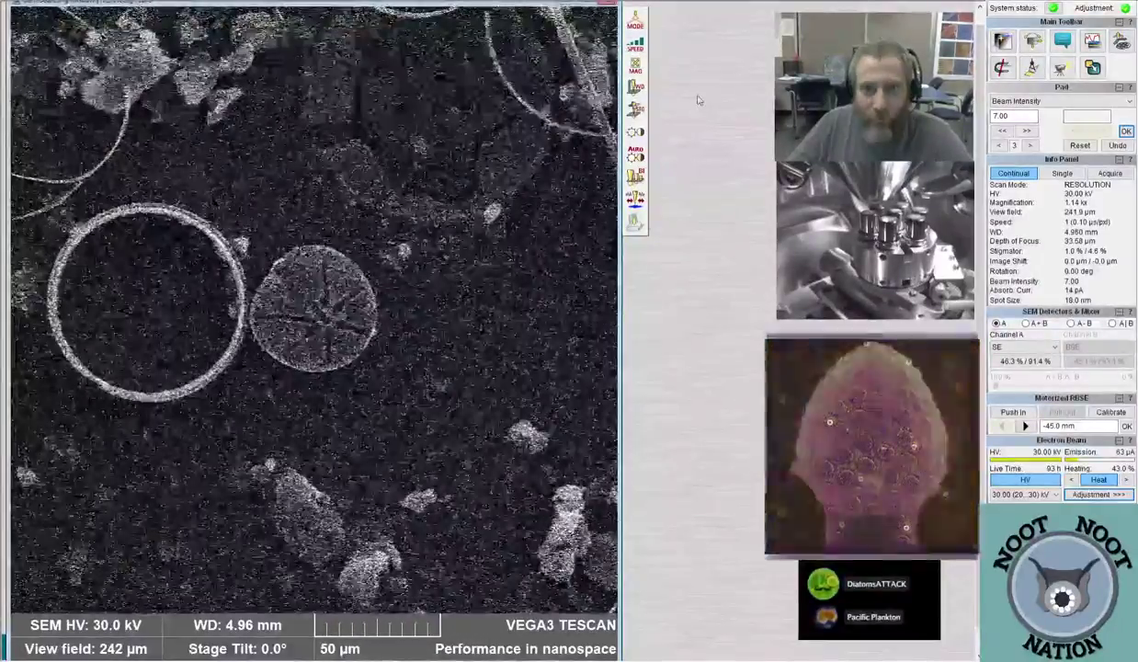
{"action": "key", "text": "4"}
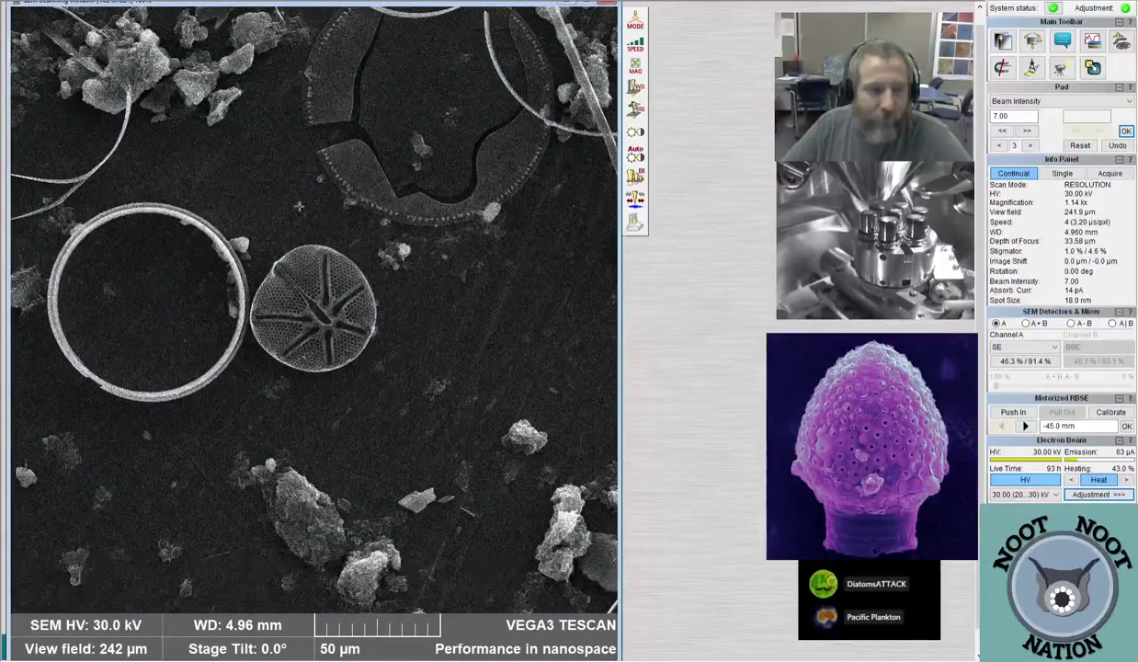
{"action": "scroll", "coordinate": [299, 207], "scroll_direction": "down", "scroll_amount": 5}
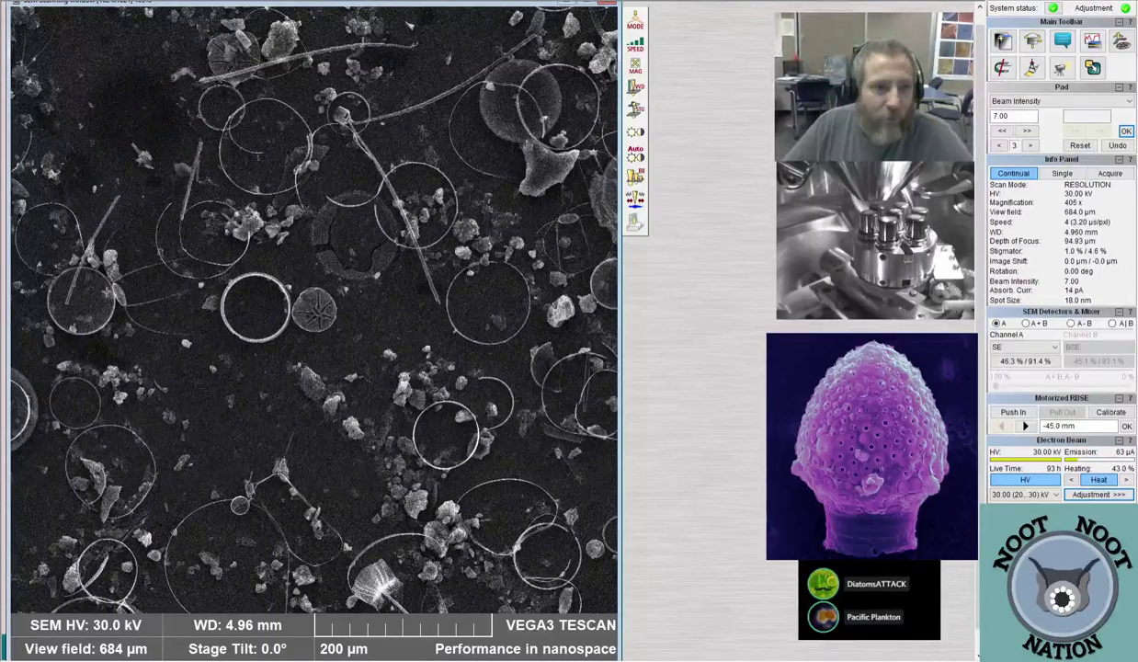
{"action": "double_click", "coordinate": [89, 283]}
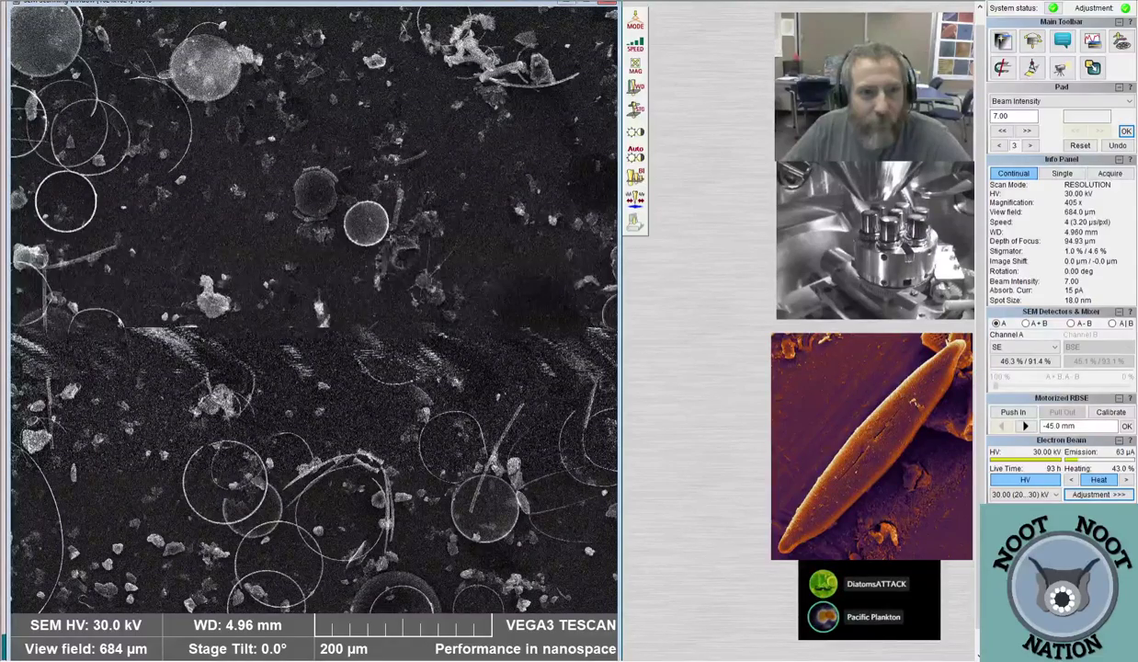
Inspect the small round specimen with long radiating spines at 2.20 kx and survey the surrounding discs at 944 x
{"action": "scroll", "coordinate": [313, 308], "scroll_direction": "up", "scroll_amount": 3}
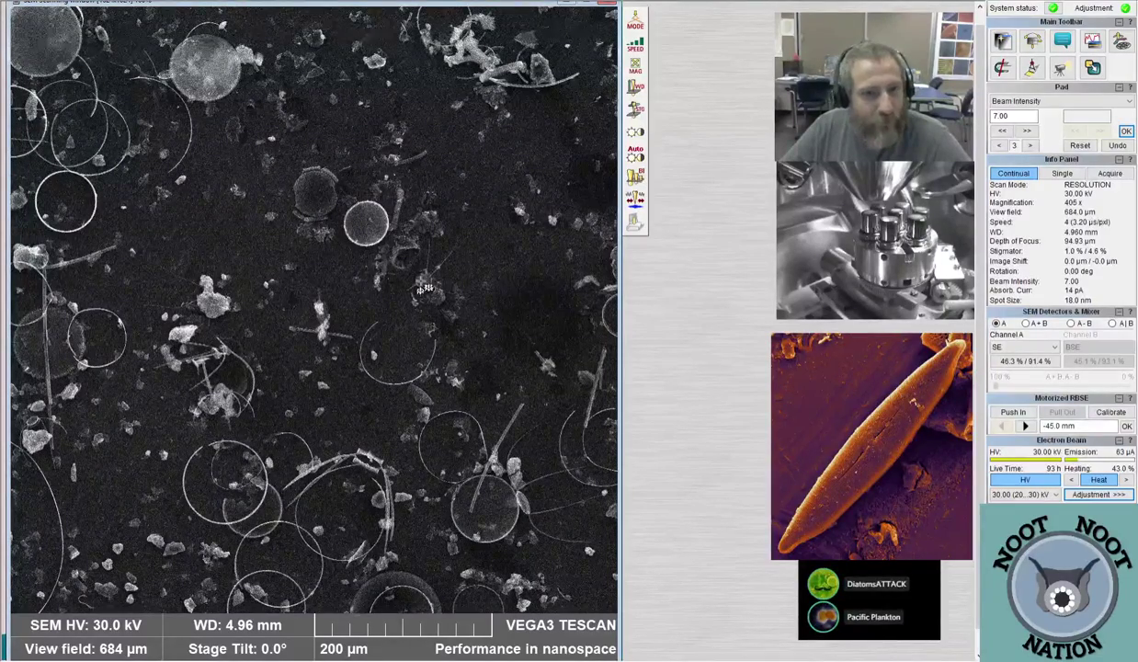
{"action": "scroll", "coordinate": [314, 308], "scroll_direction": "up", "scroll_amount": 3}
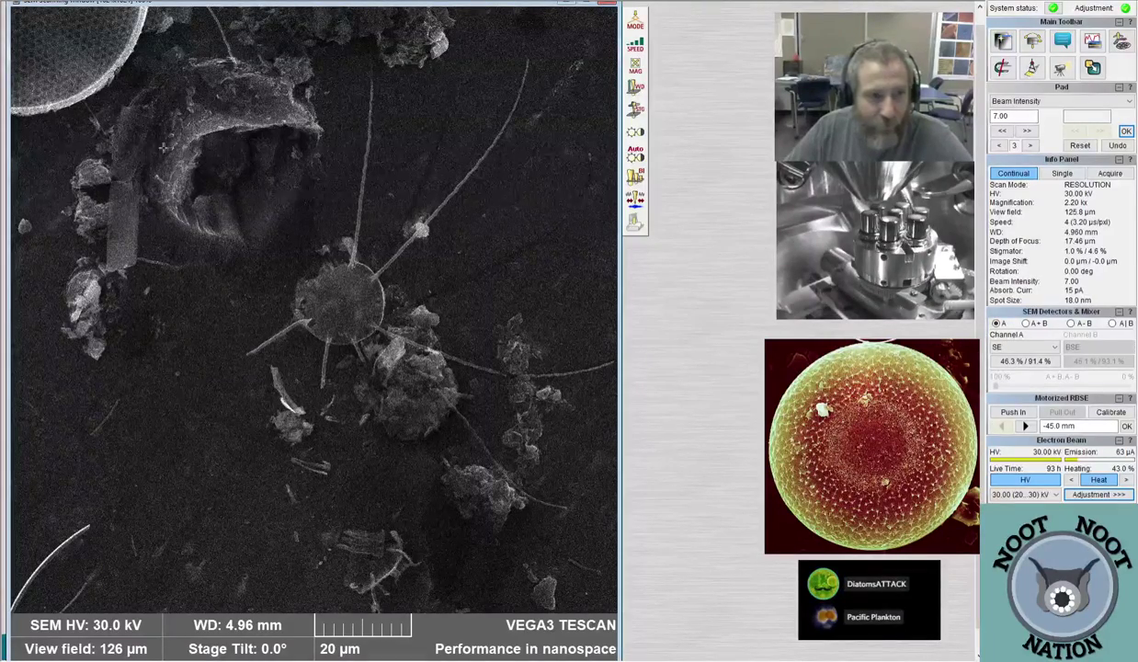
{"action": "scroll", "coordinate": [190, 144], "scroll_direction": "down", "scroll_amount": 5}
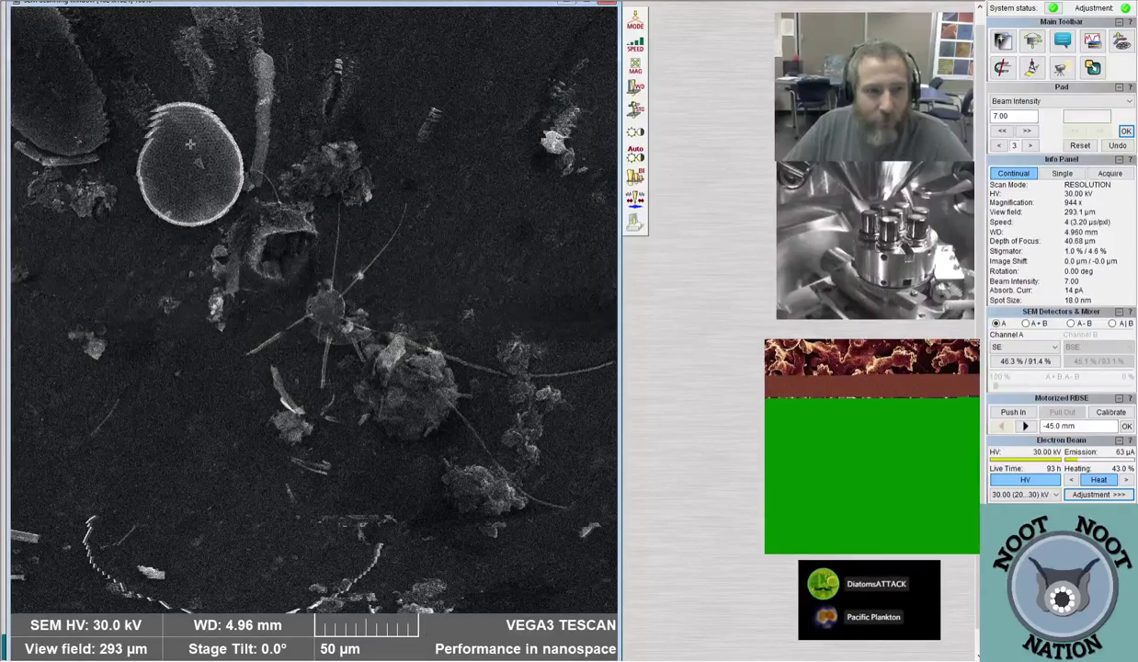
{"action": "key", "text": "3"}
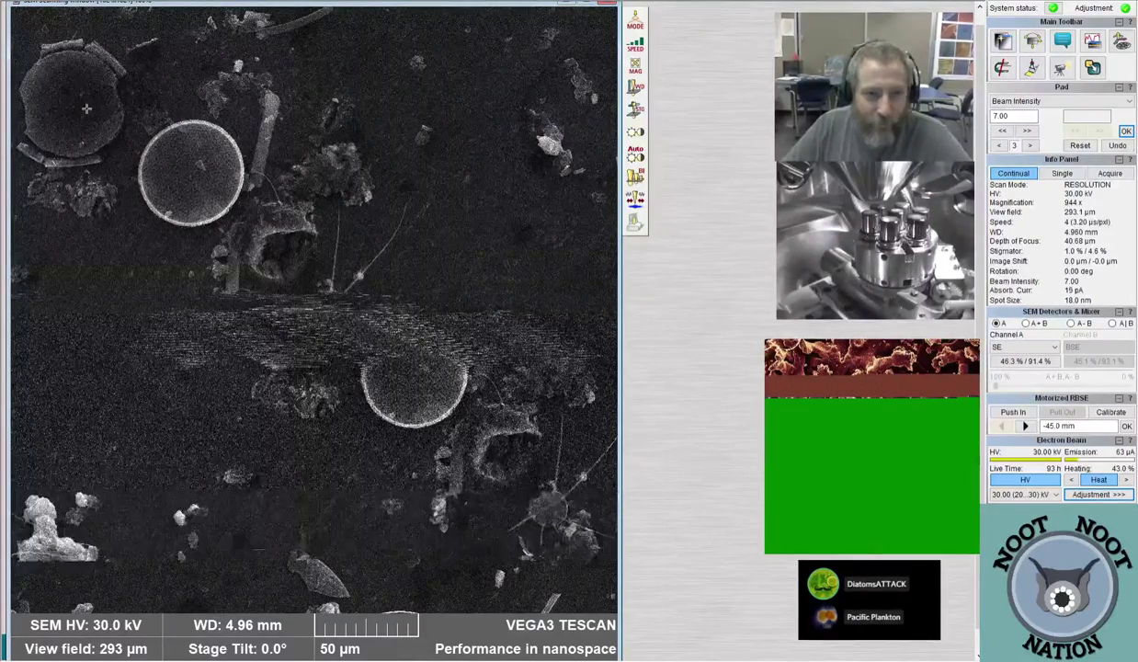
{"action": "key", "text": "4"}
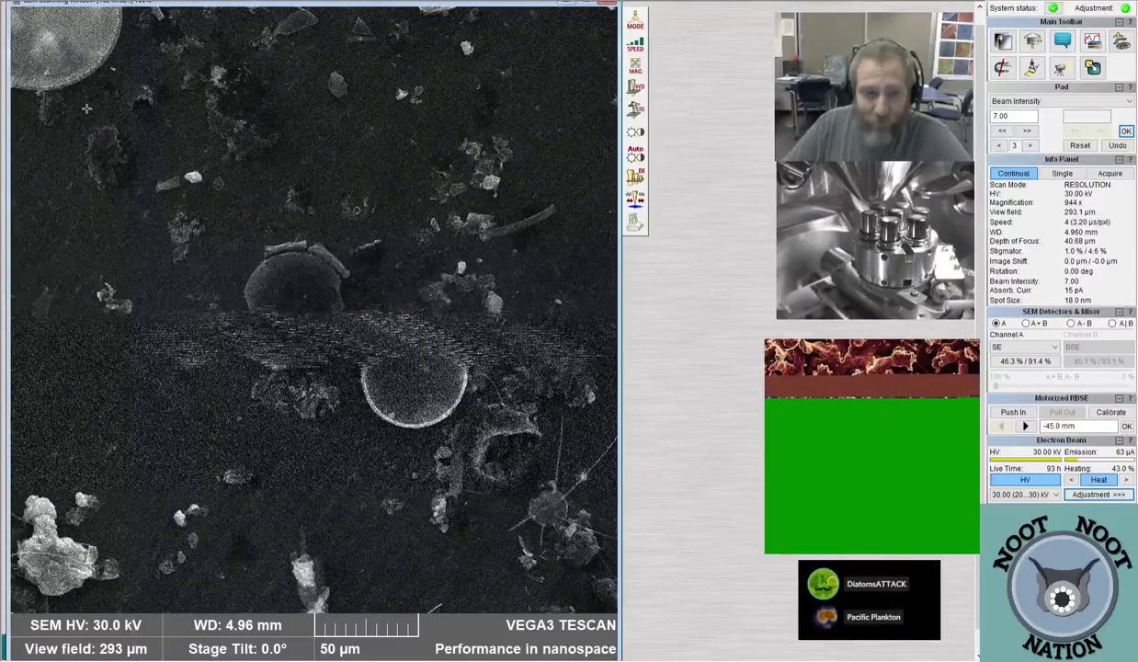
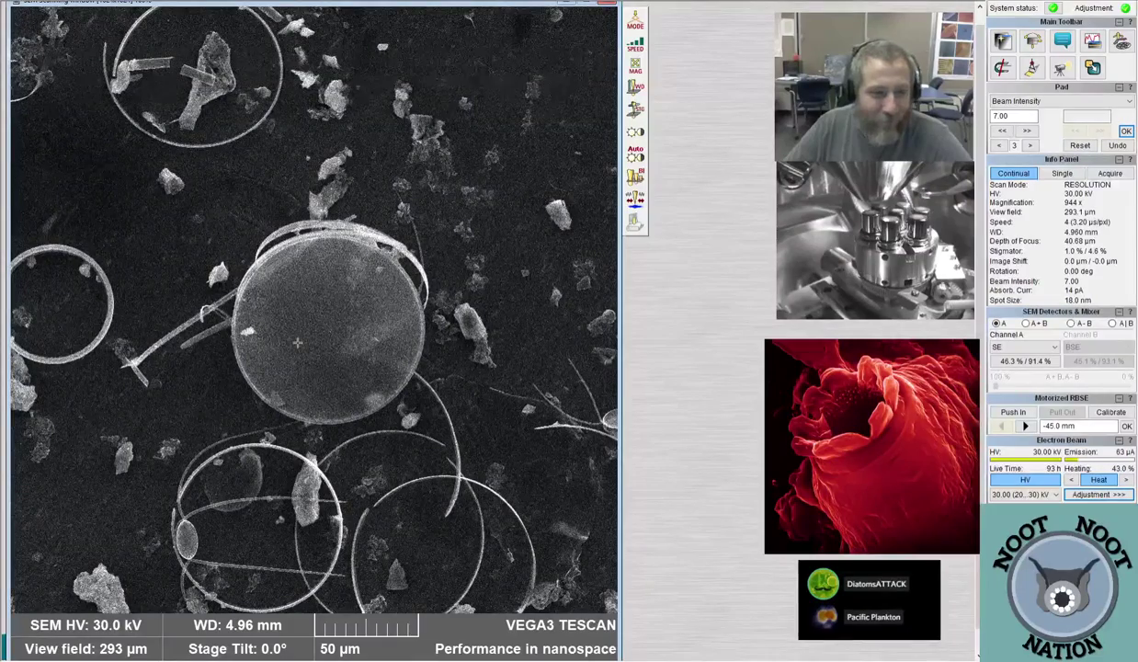
Magnify the large finely pored disc to about 10.85 kx and refocus on its surface
{"action": "scroll", "coordinate": [308, 331], "scroll_direction": "up", "scroll_amount": 5}
{"action": "scroll", "coordinate": [319, 338], "scroll_direction": "up", "scroll_amount": 3}
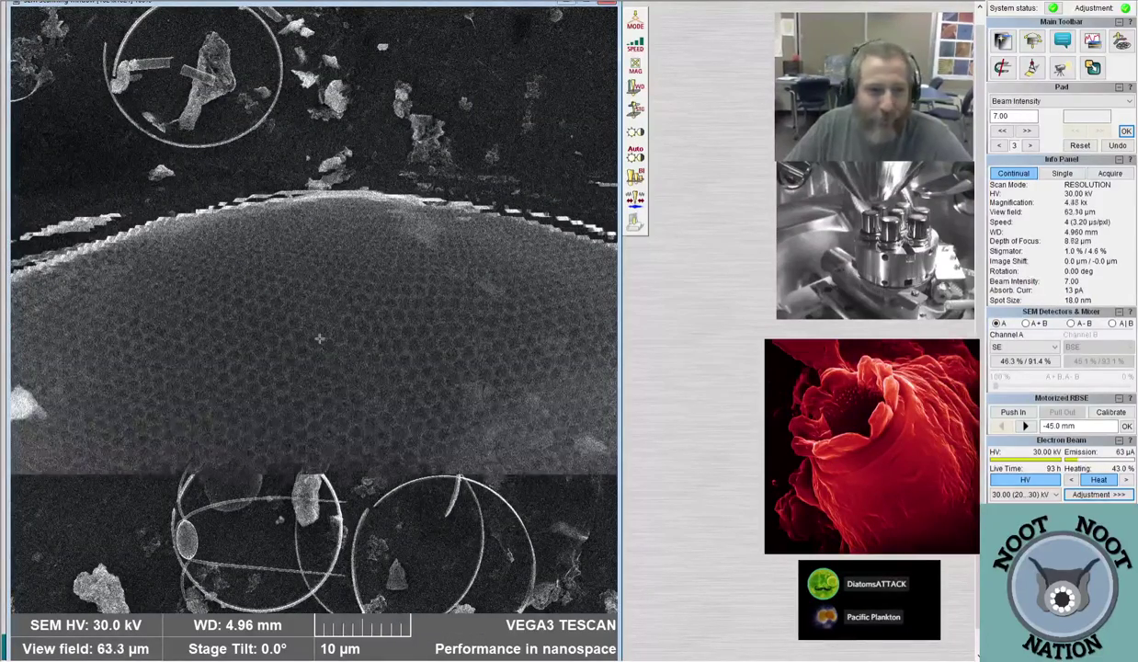
{"action": "scroll", "coordinate": [319, 338], "scroll_direction": "up", "scroll_amount": 3}
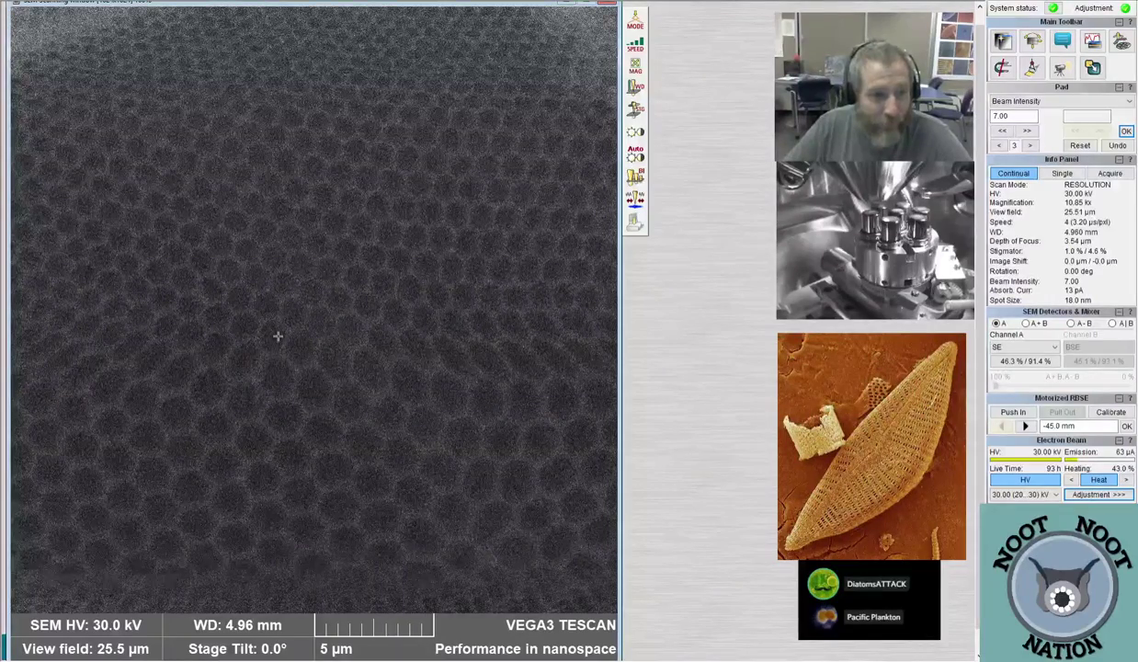
{"action": "left_click", "coordinate": [296, 318]}
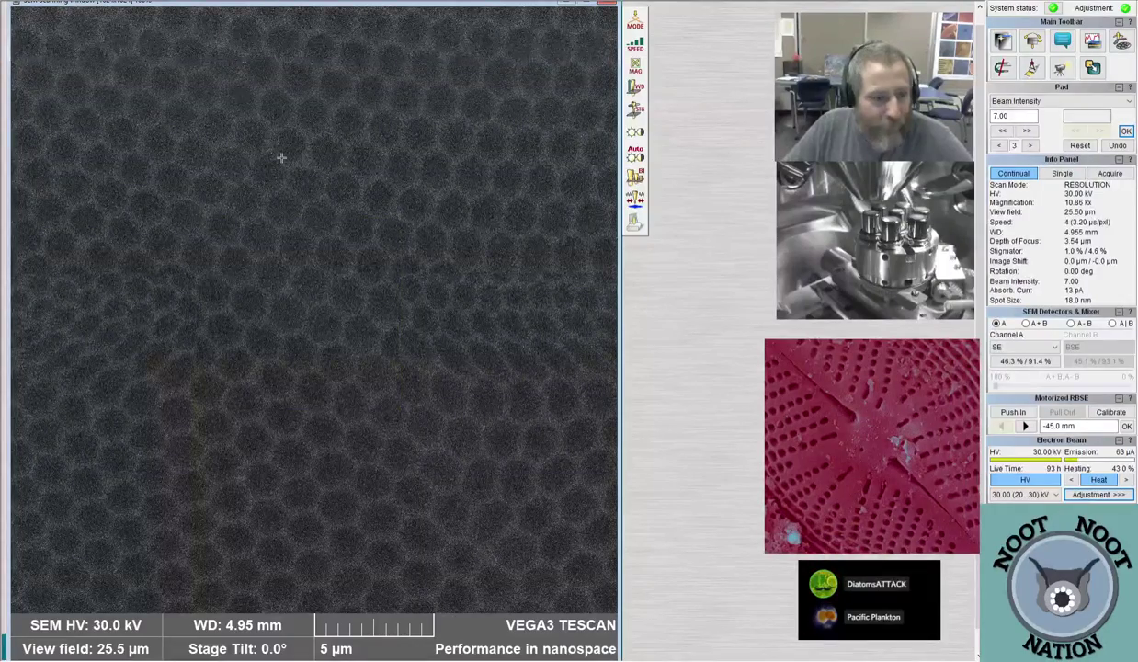
Widen the view from the large disc to 715 x and survey the neighbouring area at scan speed 4
{"action": "scroll", "coordinate": [282, 158], "scroll_direction": "down", "scroll_amount": 5}
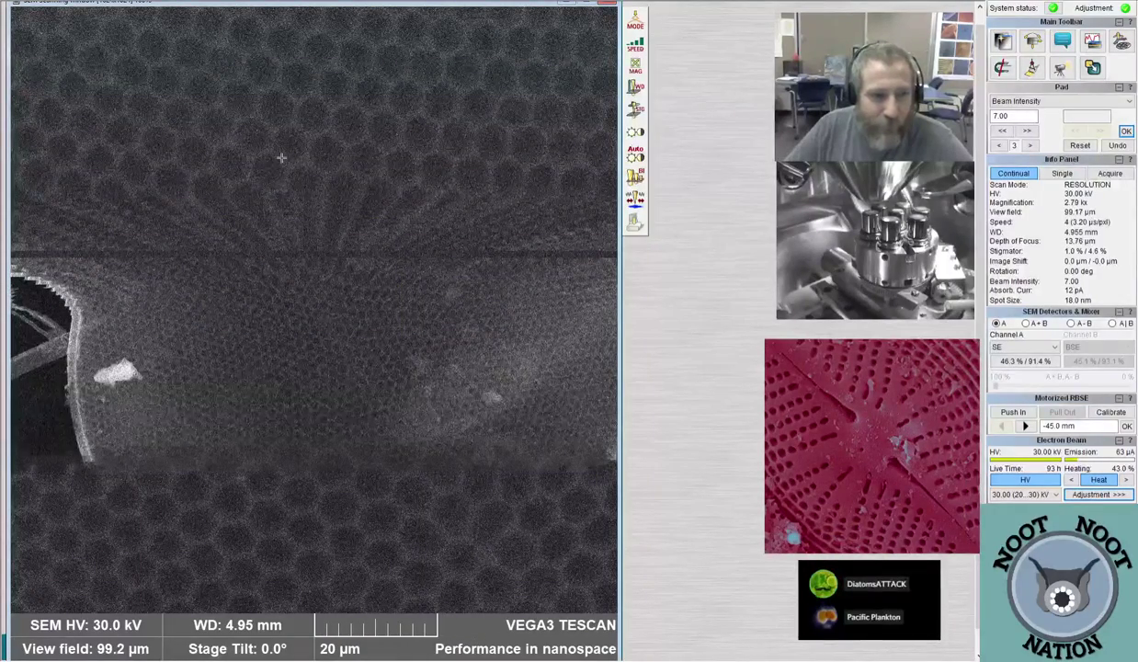
{"action": "scroll", "coordinate": [282, 158], "scroll_direction": "down", "scroll_amount": 2}
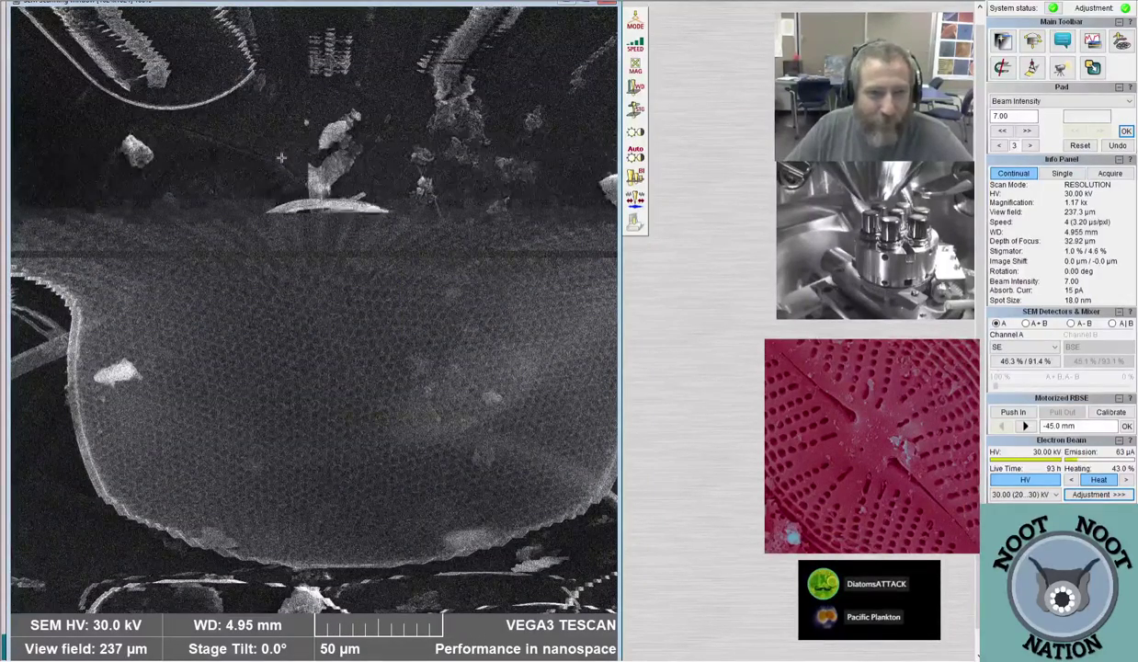
{"action": "scroll", "coordinate": [230, 186], "scroll_direction": "down", "scroll_amount": 2}
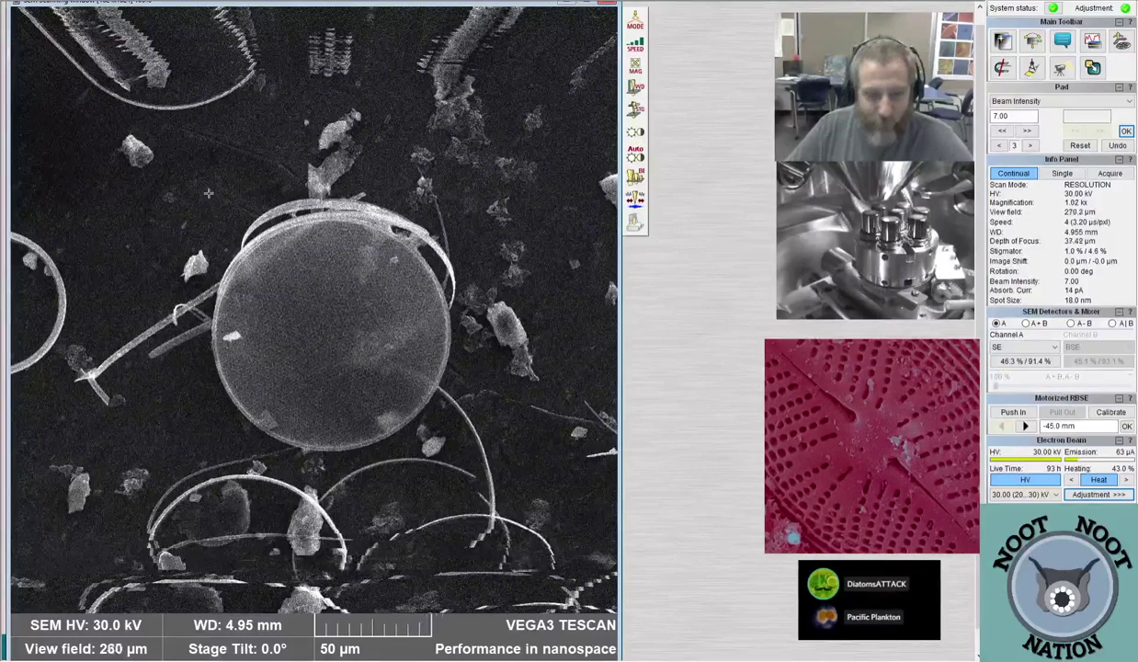
{"action": "scroll", "coordinate": [199, 192], "scroll_direction": "down", "scroll_amount": 1}
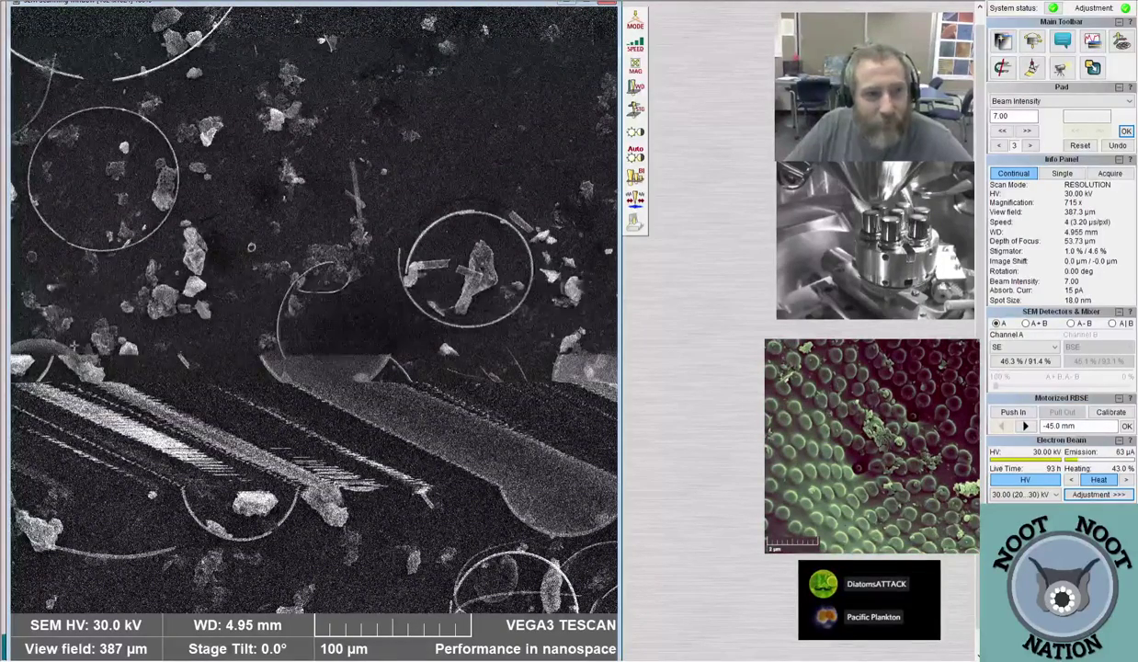
{"action": "key", "text": "3"}
{"action": "key", "text": "4"}
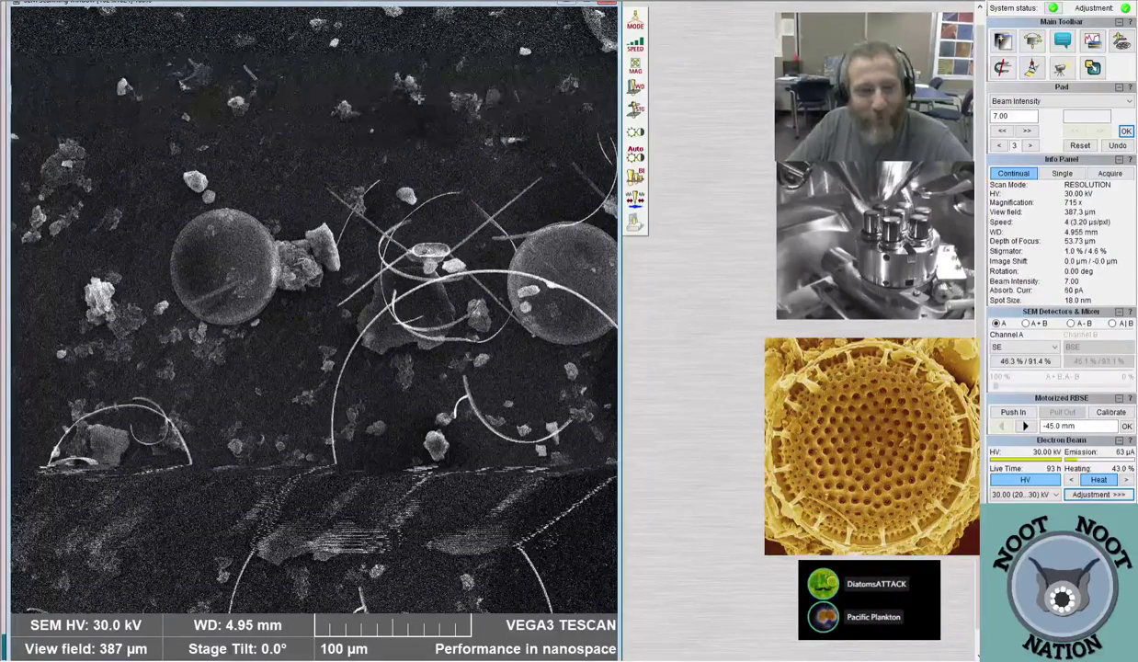
Inspect the slender needle-shaped diatom at 4.97 kx, and return to 409 x with the round domed diatom centred
{"action": "scroll", "coordinate": [350, 266], "scroll_direction": "up", "scroll_amount": 5}
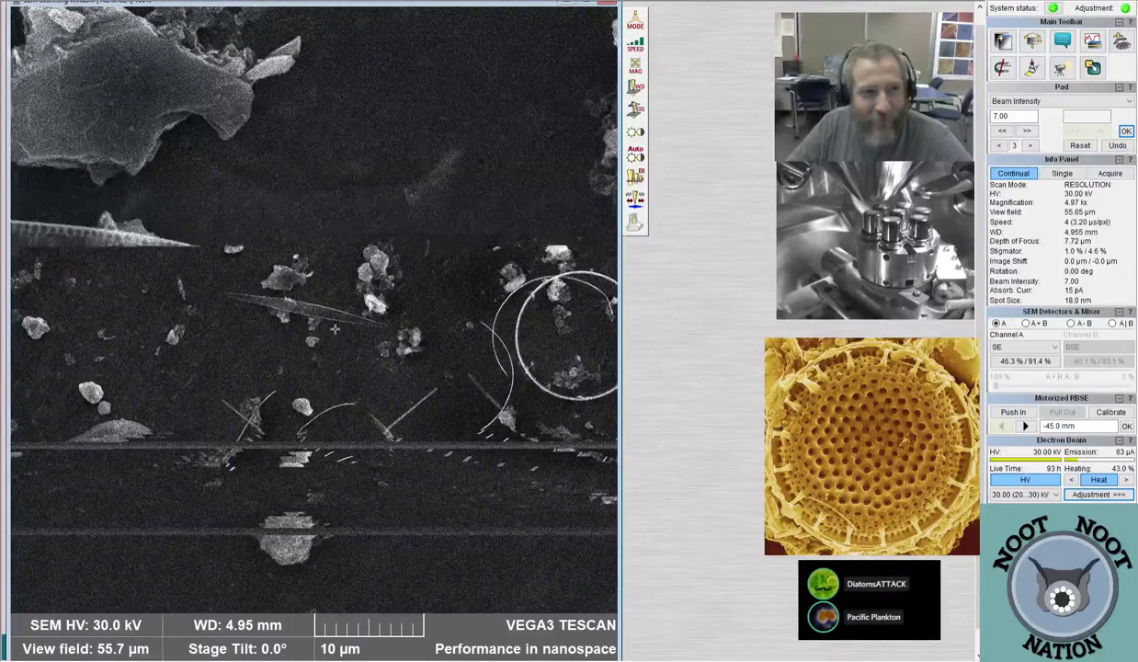
{"action": "scroll", "coordinate": [335, 328], "scroll_direction": "down", "scroll_amount": 3}
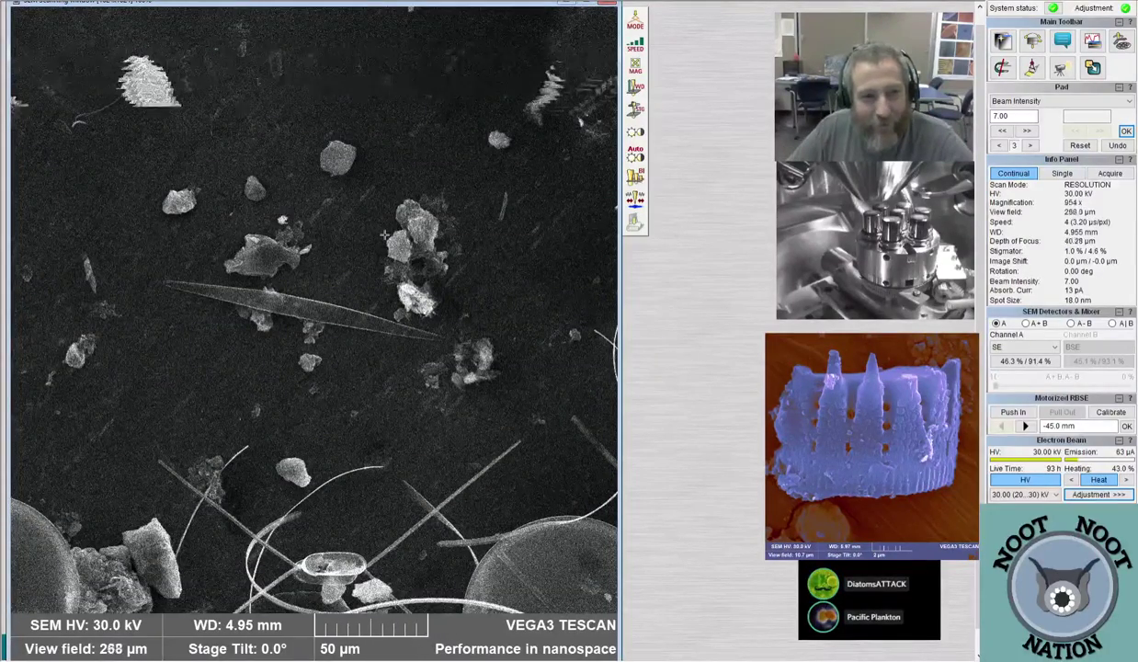
{"action": "scroll", "coordinate": [384, 234], "scroll_direction": "down", "scroll_amount": 3}
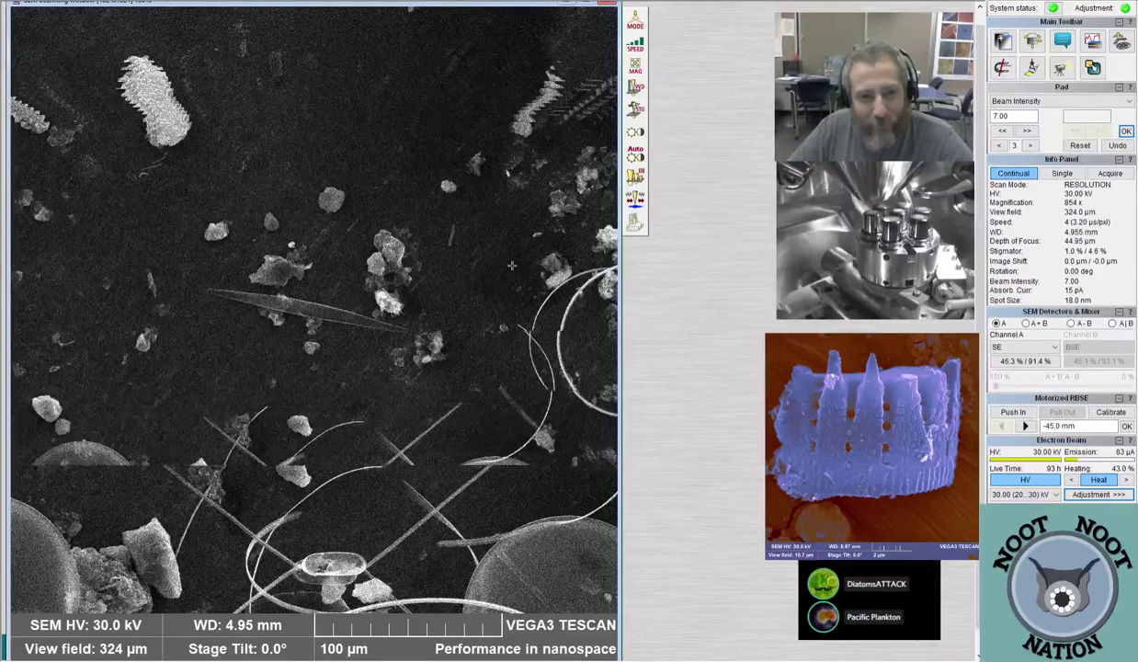
{"action": "scroll", "coordinate": [512, 266], "scroll_direction": "down", "scroll_amount": 3}
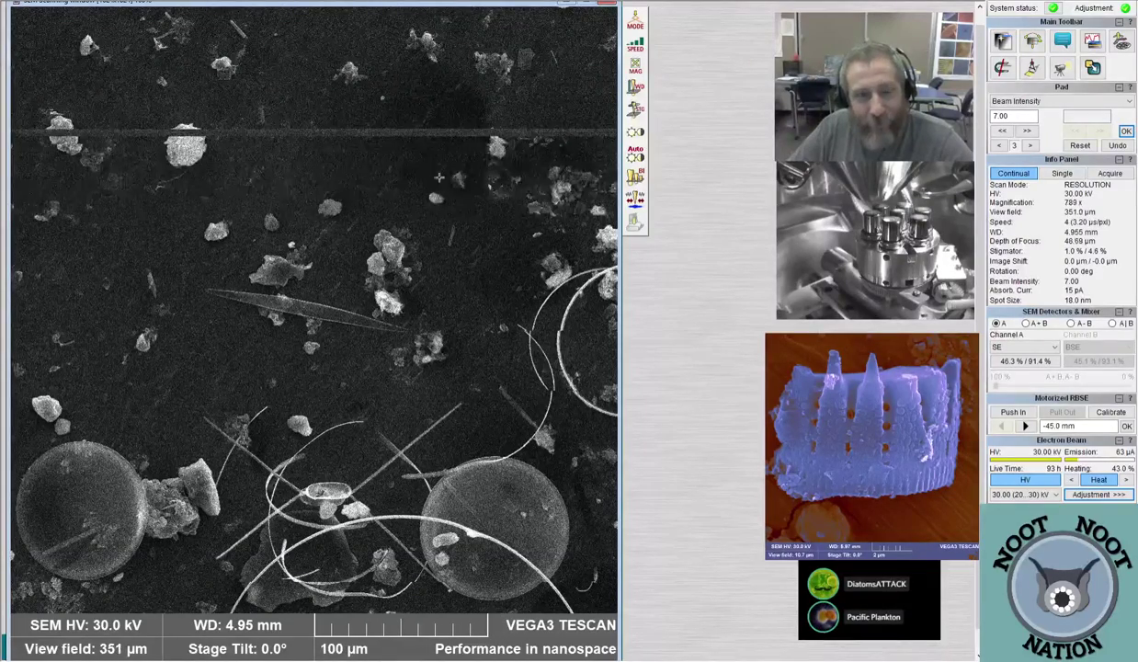
{"action": "scroll", "coordinate": [439, 177], "scroll_direction": "down", "scroll_amount": 5}
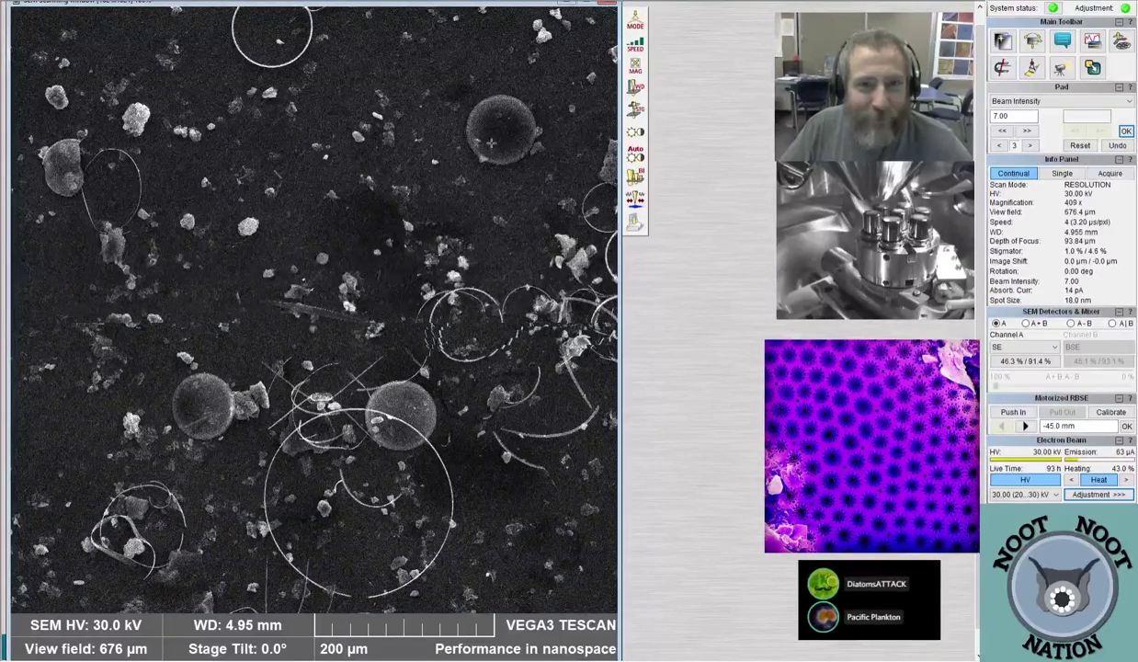
{"action": "double_click", "coordinate": [503, 120]}
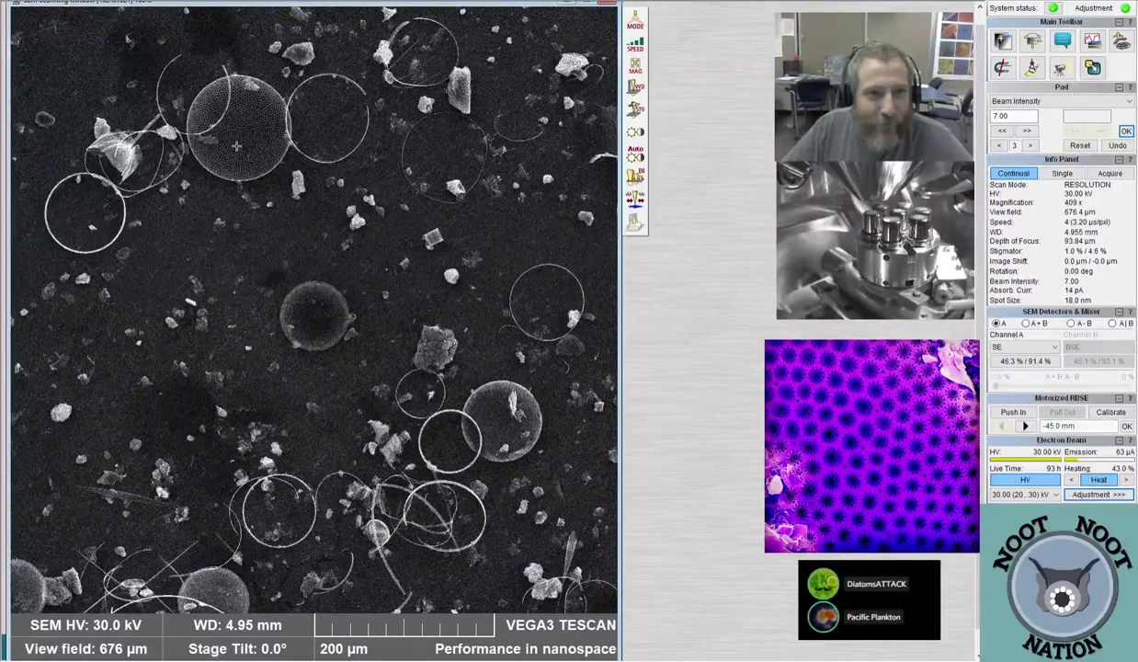
Centre the large honeycomb-patterned disc, magnify it to 4.87 kx, and bring the central area of its pores into view
{"action": "double_click", "coordinate": [236, 146]}
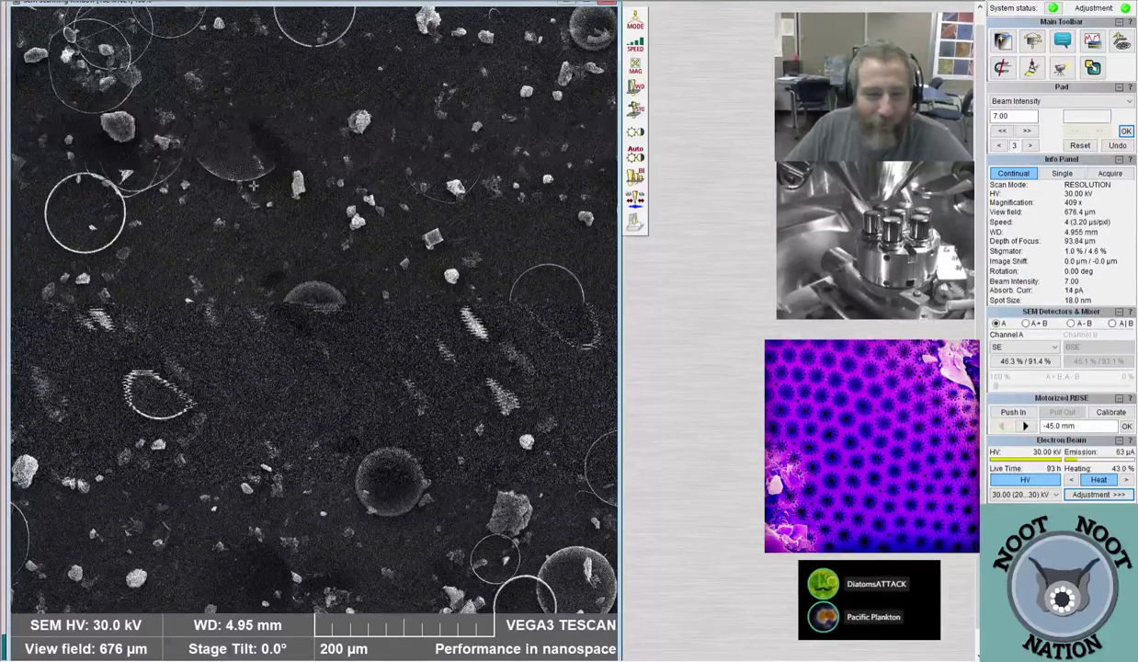
{"action": "scroll", "coordinate": [216, 250], "scroll_direction": "up", "scroll_amount": 2}
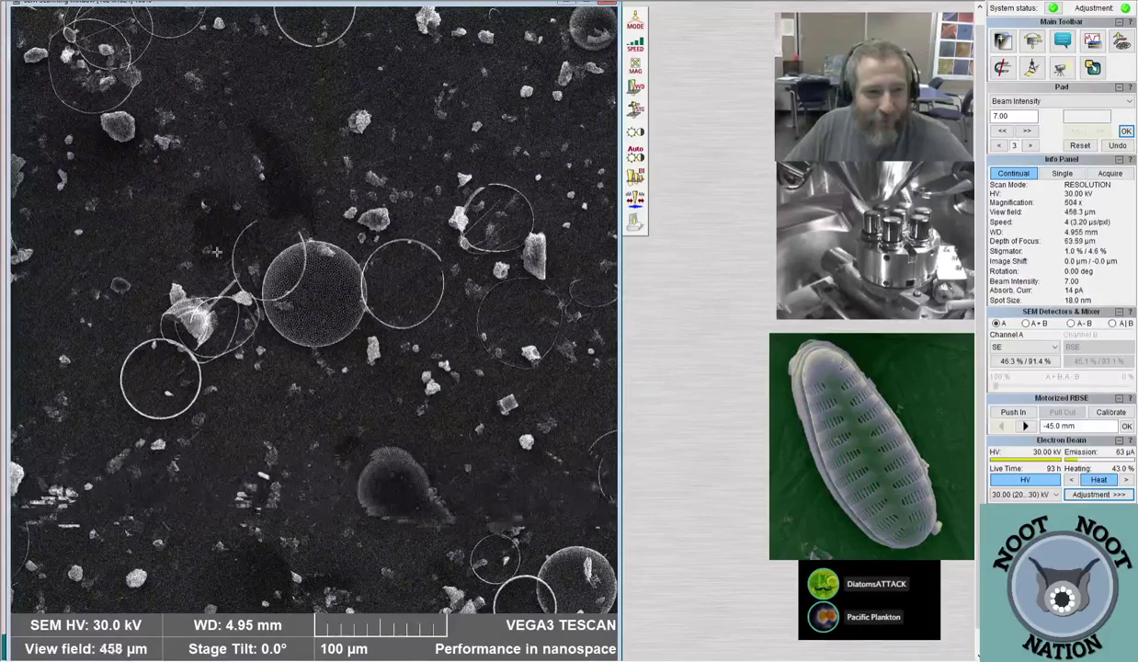
{"action": "scroll", "coordinate": [216, 250], "scroll_direction": "up", "scroll_amount": 4}
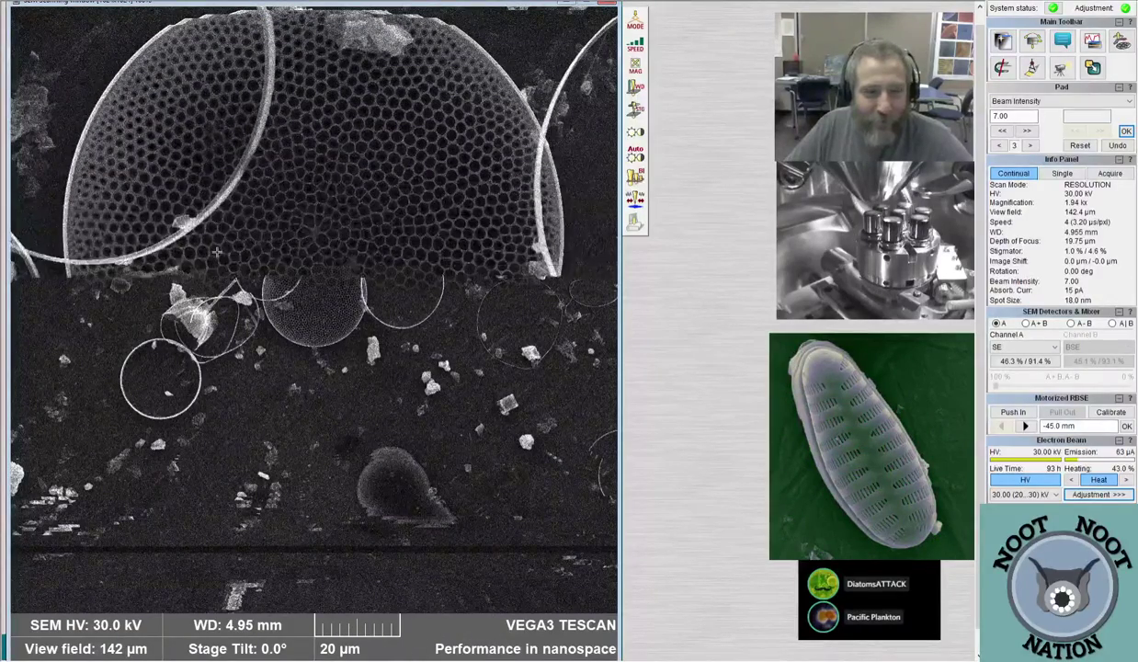
{"action": "scroll", "coordinate": [216, 250], "scroll_direction": "up", "scroll_amount": 2}
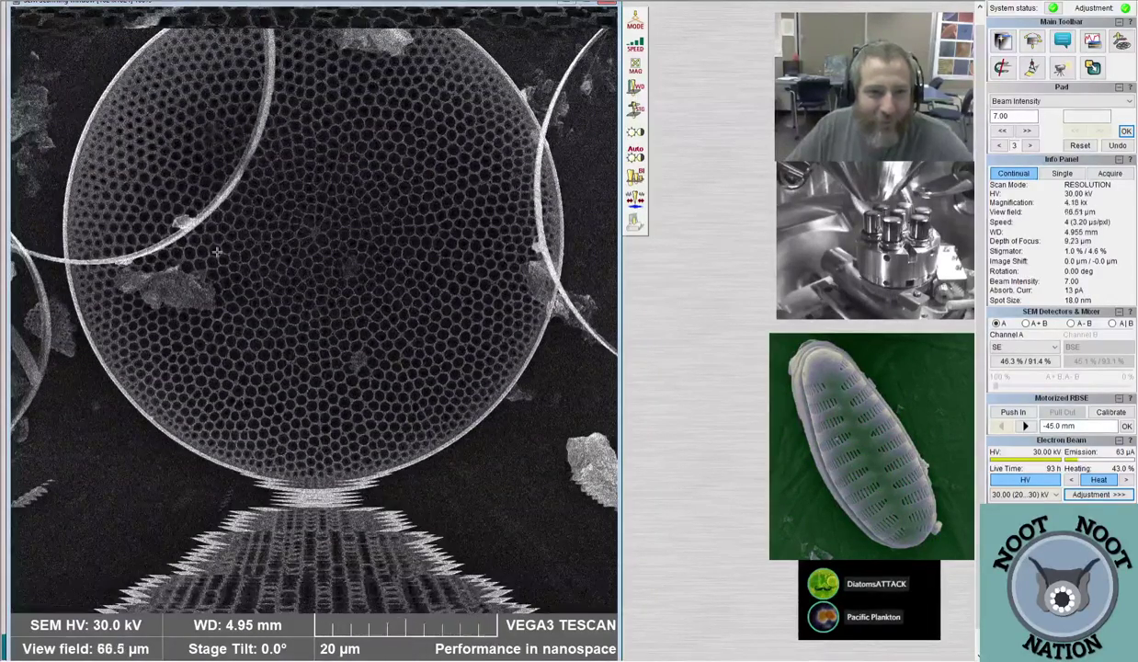
{"action": "scroll", "coordinate": [216, 250], "scroll_direction": "up", "scroll_amount": 1}
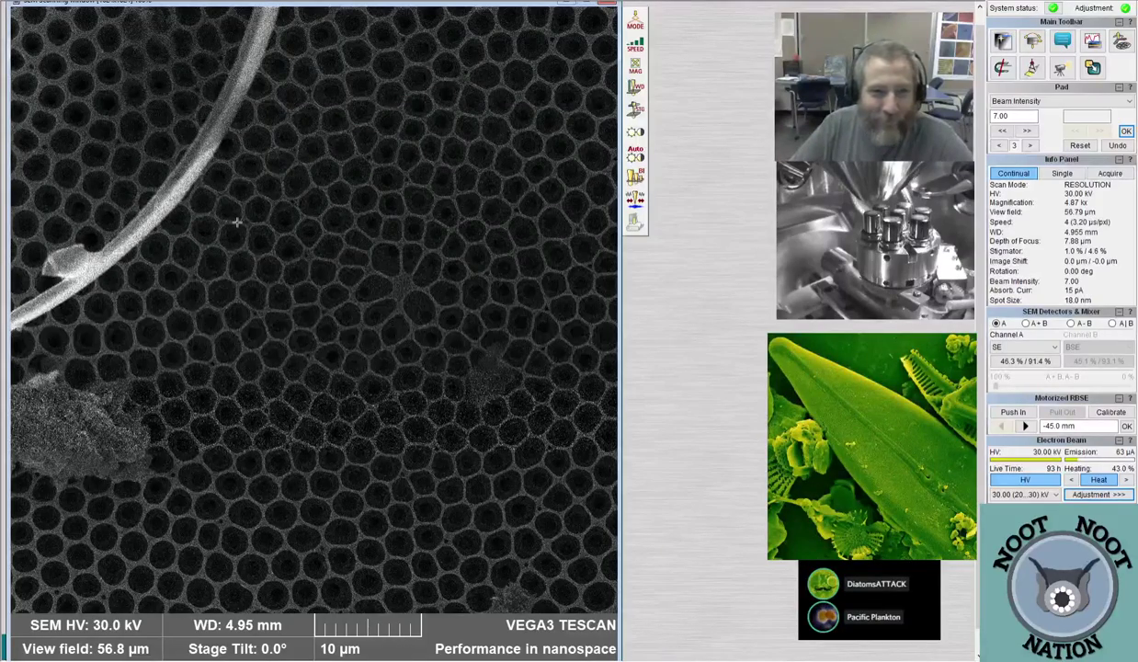
{"action": "mouse_move", "coordinate": [483, 182]}
{"action": "left_mouse_down"}
{"action": "mouse_move", "coordinate": [410, 206]}
{"action": "mouse_move", "coordinate": [272, 316]}
{"action": "left_mouse_up"}
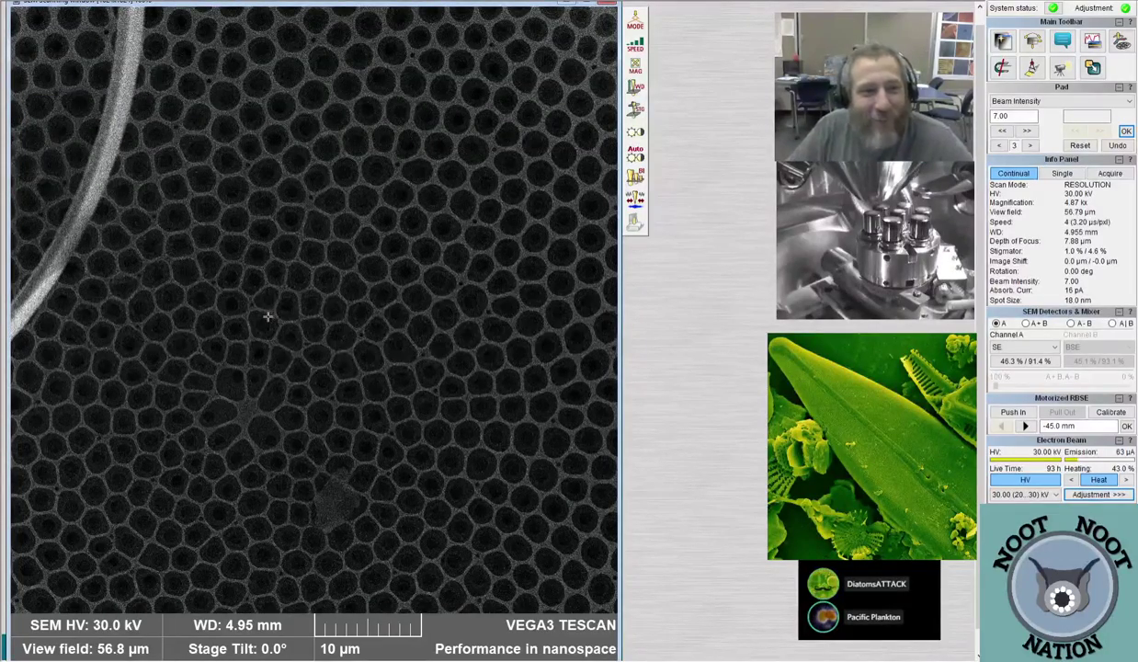
Magnify the pore walls of the honeycomb disc to about 117.81 kx, refocusing to a working distance of 4.963 mm
{"action": "scroll", "coordinate": [267, 316], "scroll_direction": "up", "scroll_amount": 5}
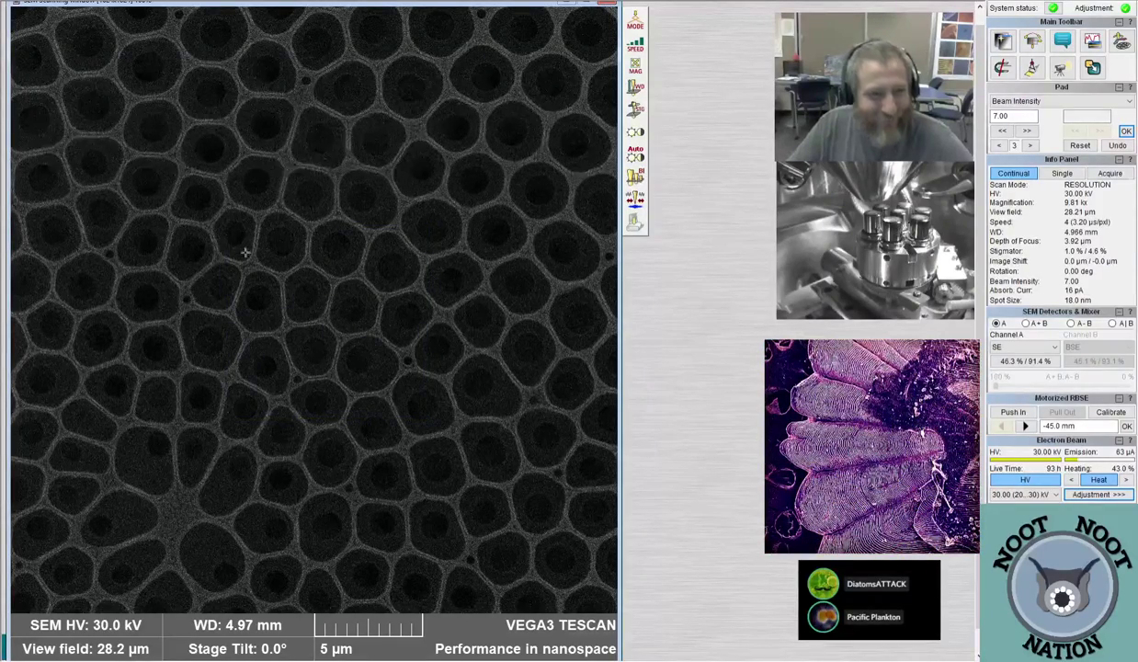
{"action": "scroll", "coordinate": [318, 344], "scroll_direction": "up", "scroll_amount": 2}
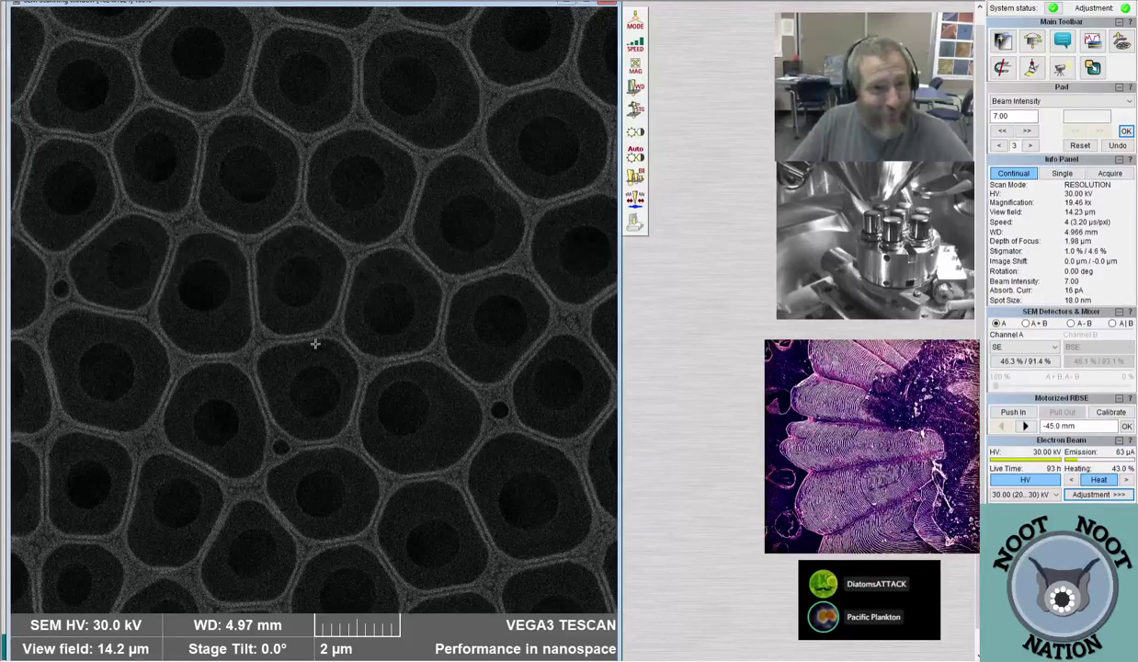
{"action": "scroll", "coordinate": [318, 357], "scroll_direction": "up", "scroll_amount": 1}
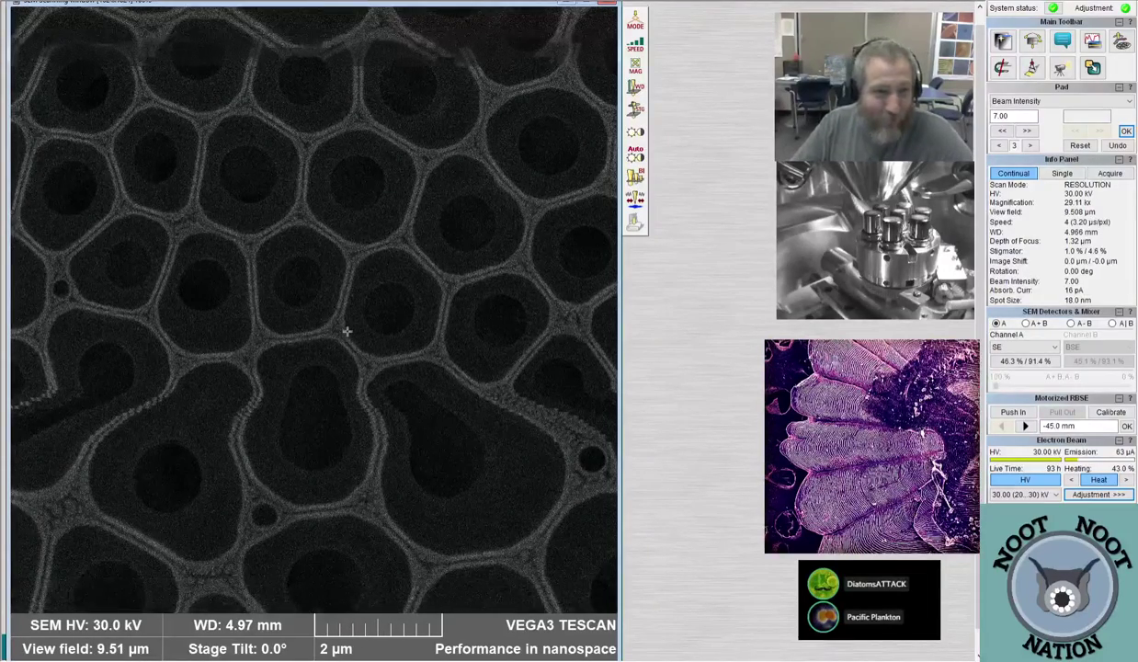
{"action": "scroll", "coordinate": [362, 365], "scroll_direction": "up", "scroll_amount": 1}
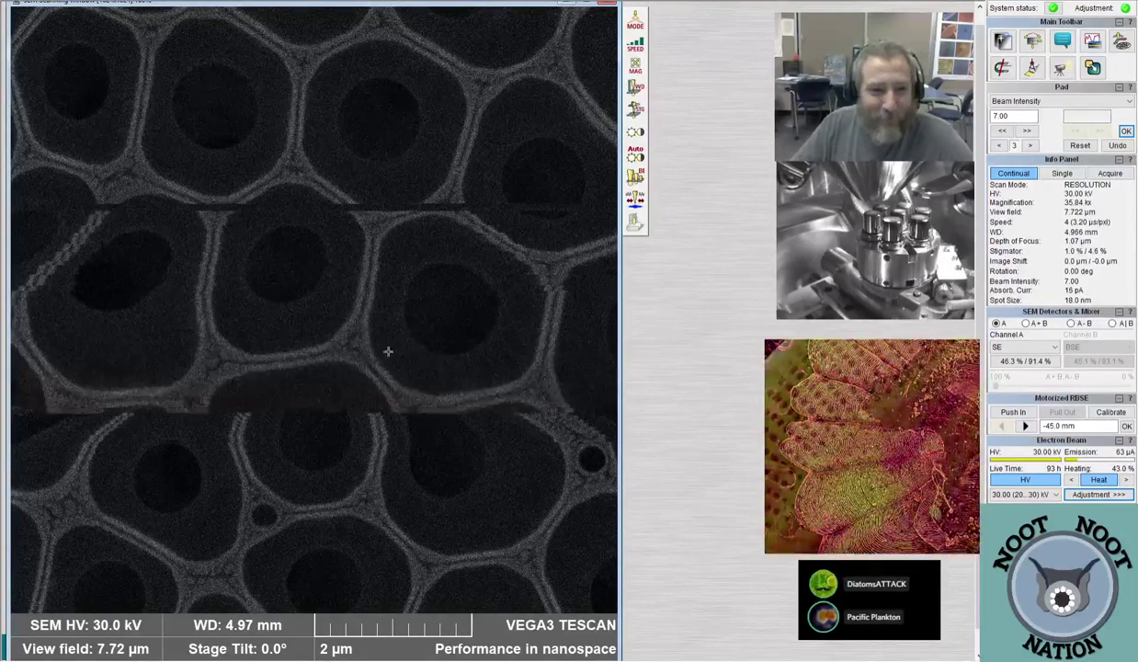
{"action": "scroll", "coordinate": [362, 342], "scroll_direction": "up", "scroll_amount": 1}
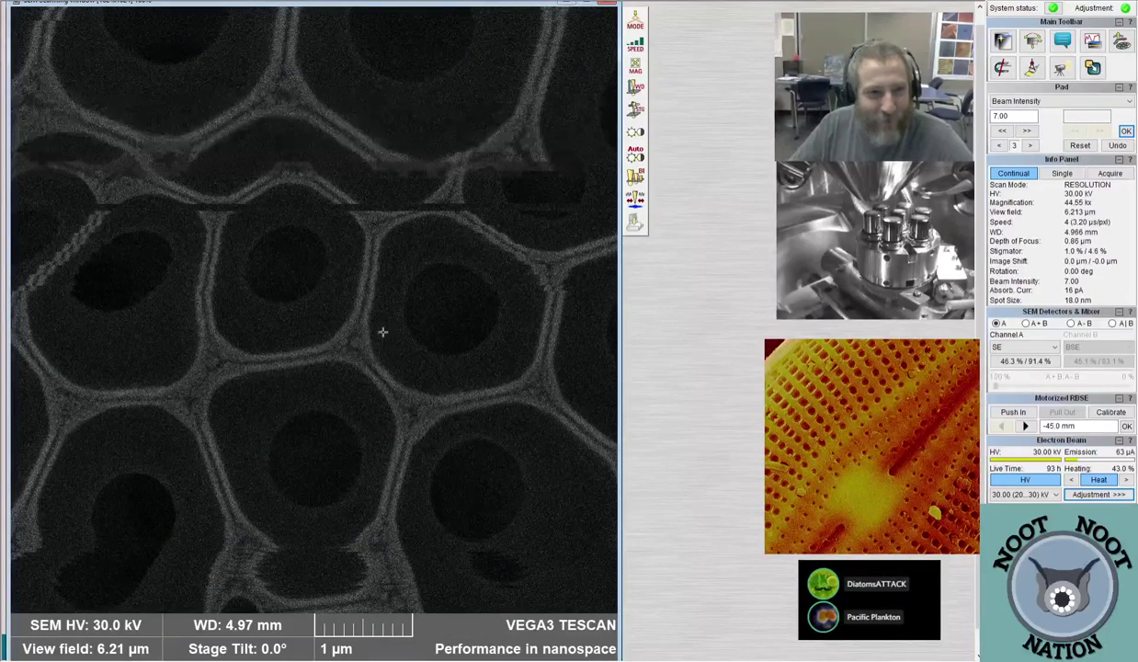
{"action": "scroll", "coordinate": [366, 351], "scroll_direction": "up", "scroll_amount": 1}
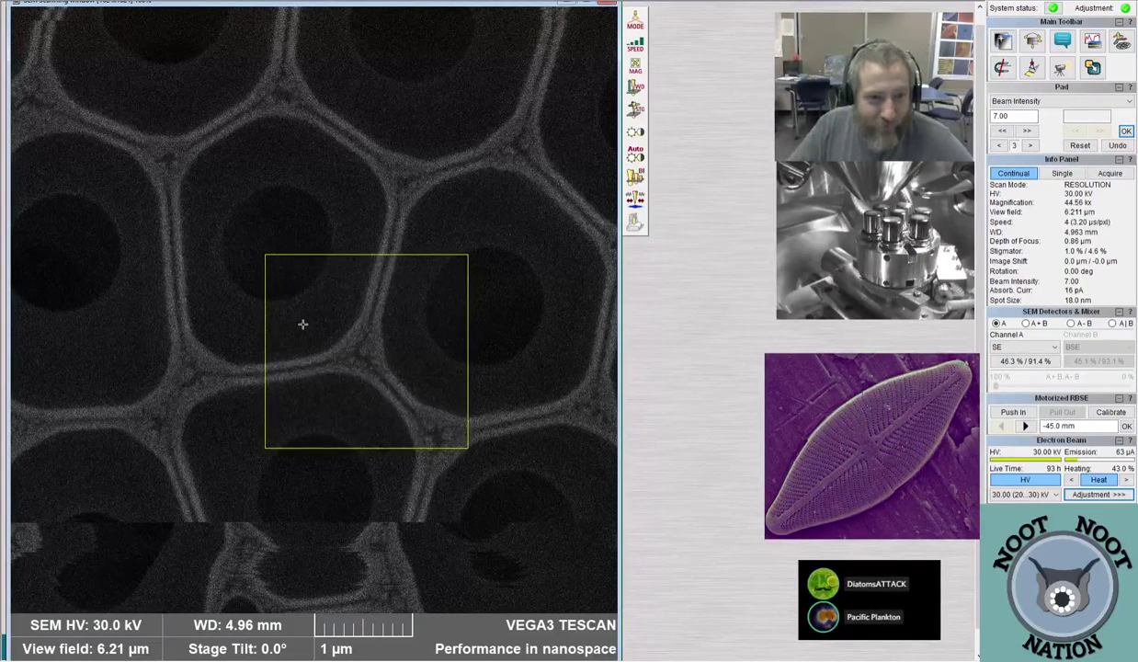
{"action": "scroll", "coordinate": [346, 405], "scroll_direction": "up", "scroll_amount": 5}
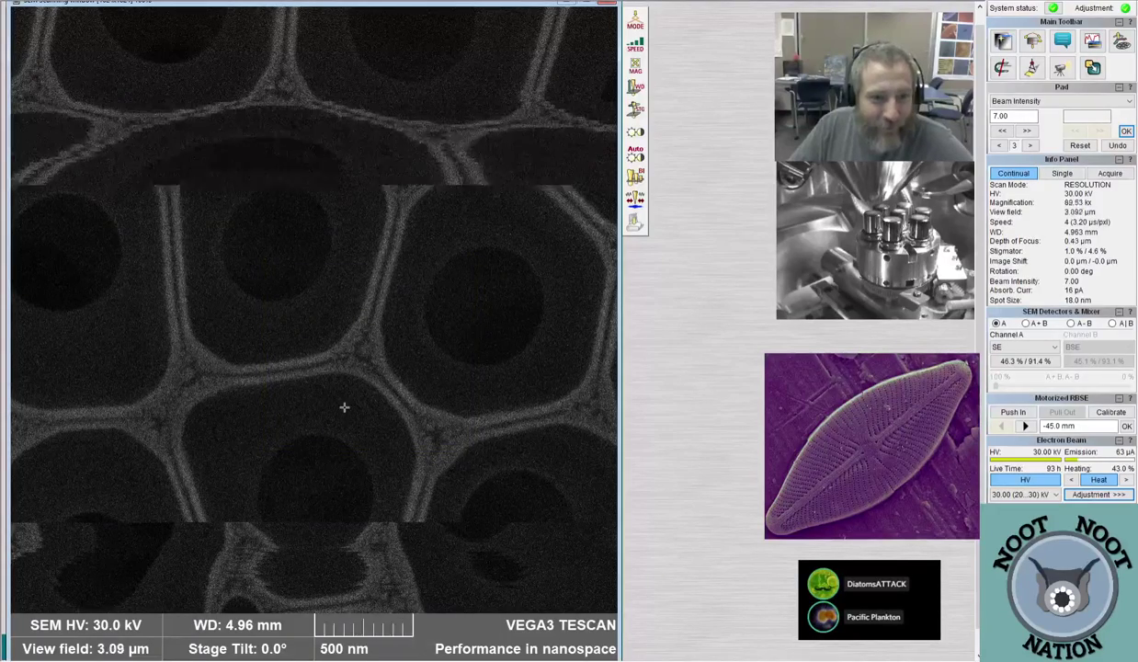
Reduce the magnification to 12.09 kx to frame the pore pattern, and set the scan speed to 7
{"action": "scroll", "coordinate": [442, 423], "scroll_direction": "down", "scroll_amount": 1}
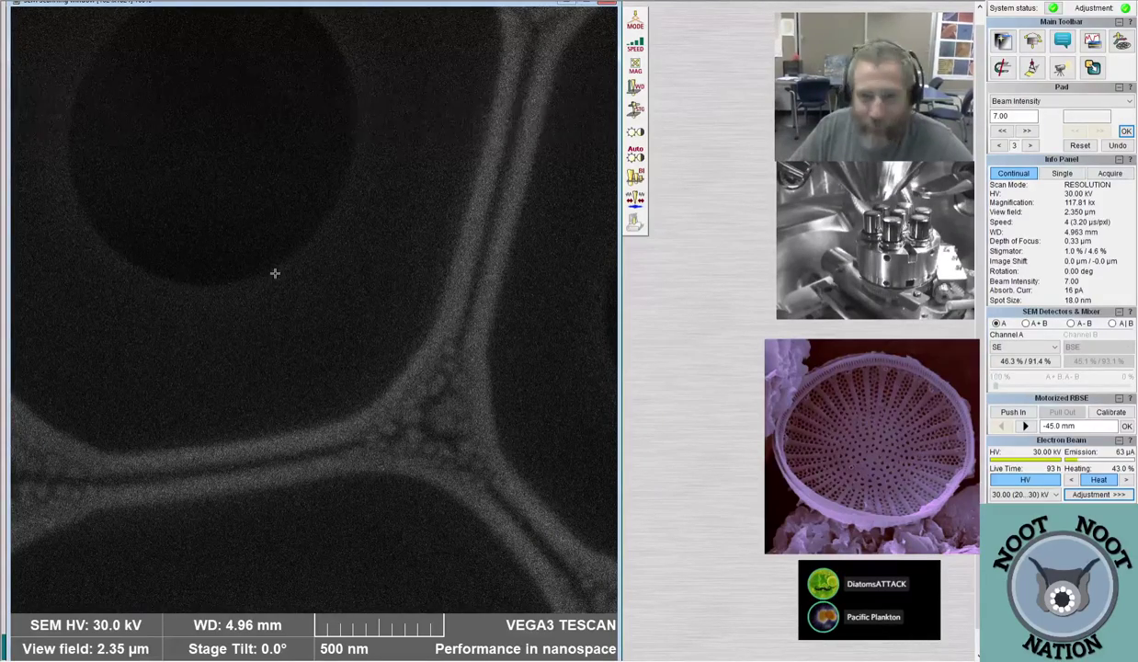
{"action": "scroll", "coordinate": [275, 273], "scroll_direction": "down", "scroll_amount": 4}
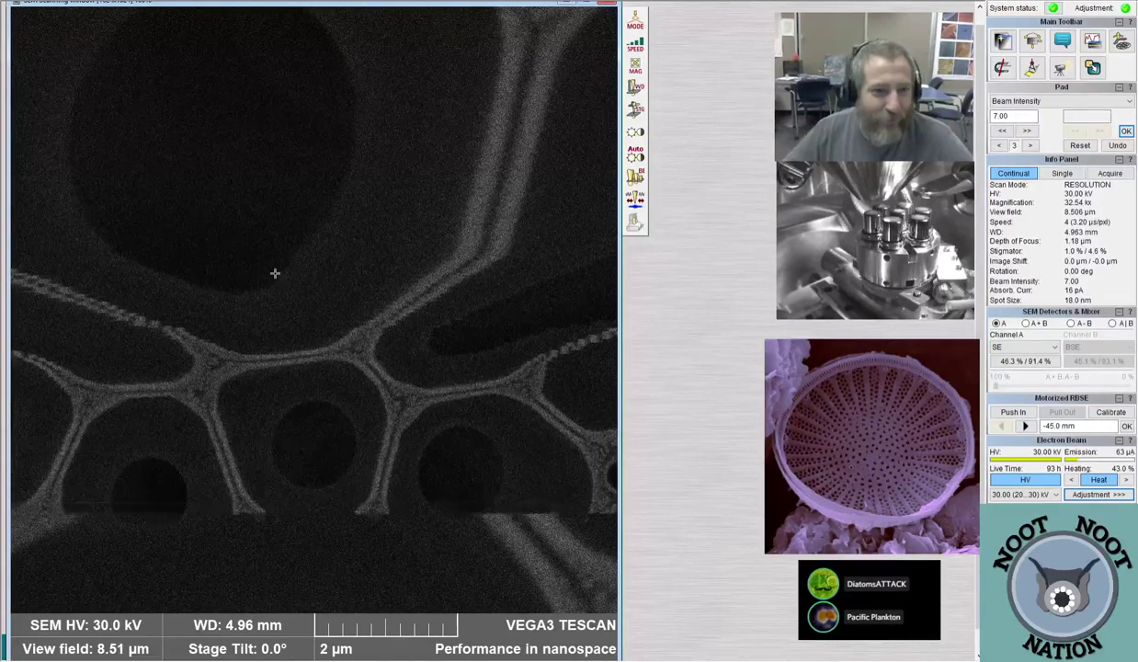
{"action": "scroll", "coordinate": [274, 273], "scroll_direction": "down", "scroll_amount": 3}
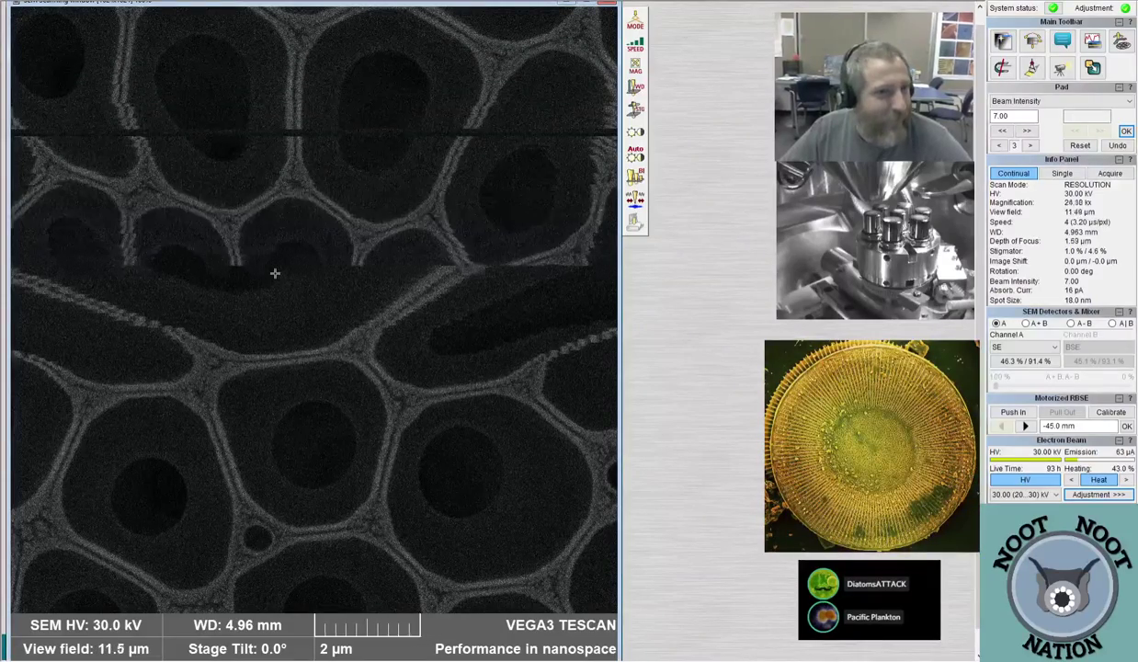
{"action": "scroll", "coordinate": [275, 273], "scroll_direction": "down", "scroll_amount": 3}
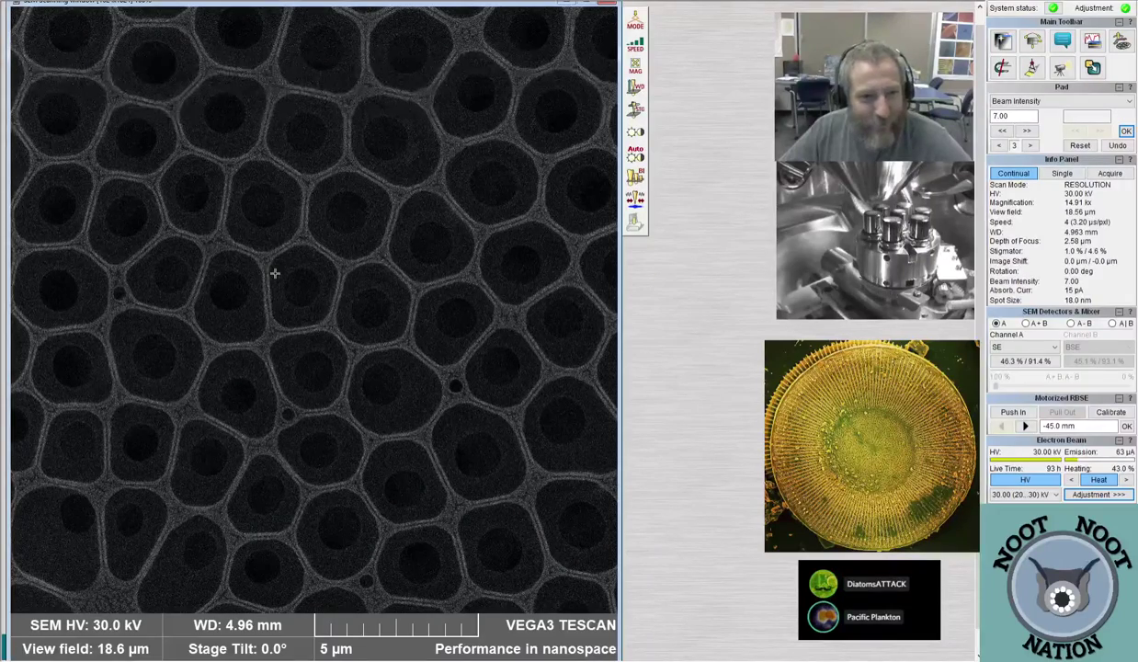
{"action": "scroll", "coordinate": [277, 317], "scroll_direction": "down", "scroll_amount": 3}
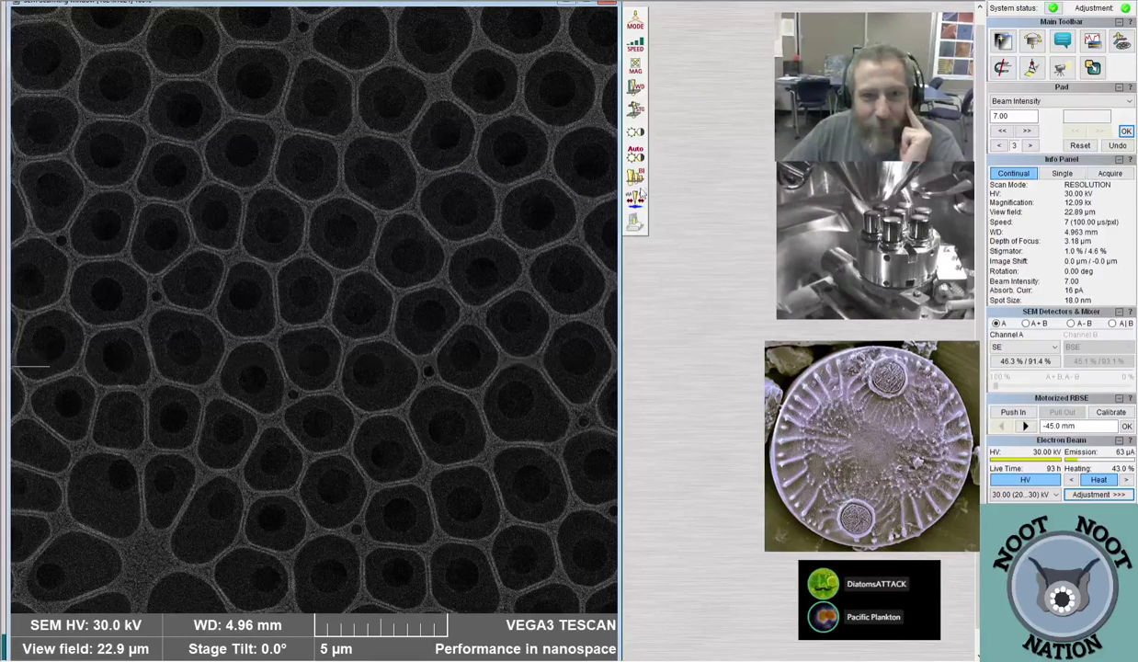
Auto-adjust contrast and brightness, acquire the pore image, save it as Coscinodiscus external.tif, and close its window
{"action": "left_click", "coordinate": [634, 153]}
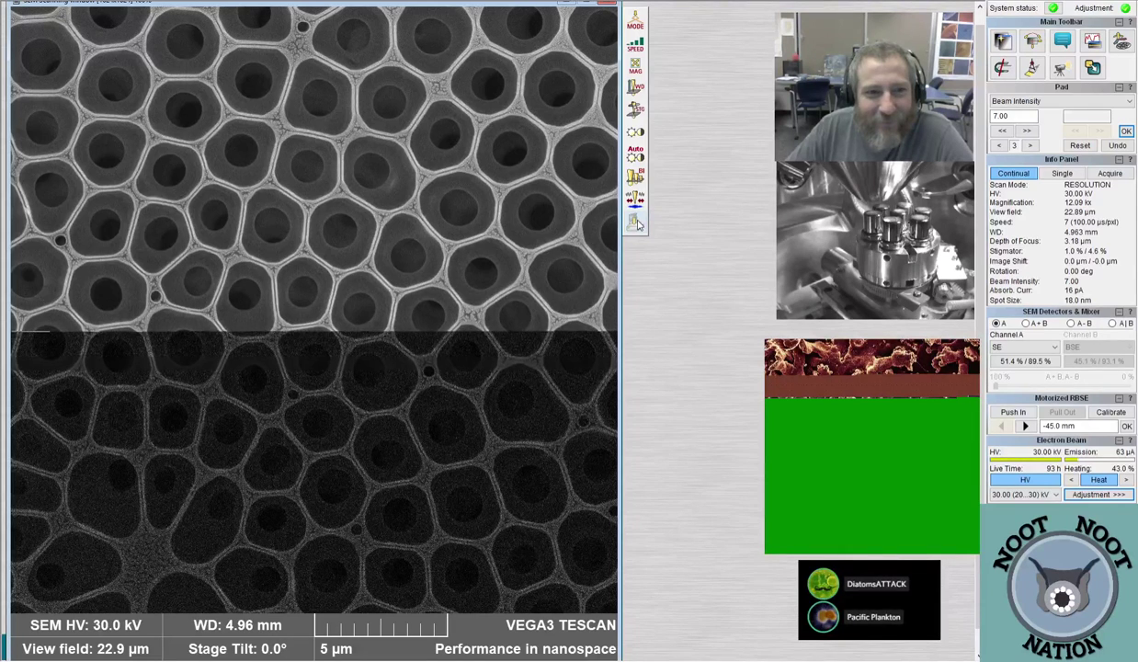
{"action": "left_click", "coordinate": [636, 224]}
{"action": "left_click_drag", "start_coordinate": [552, 212], "coordinate": [358, 14]}
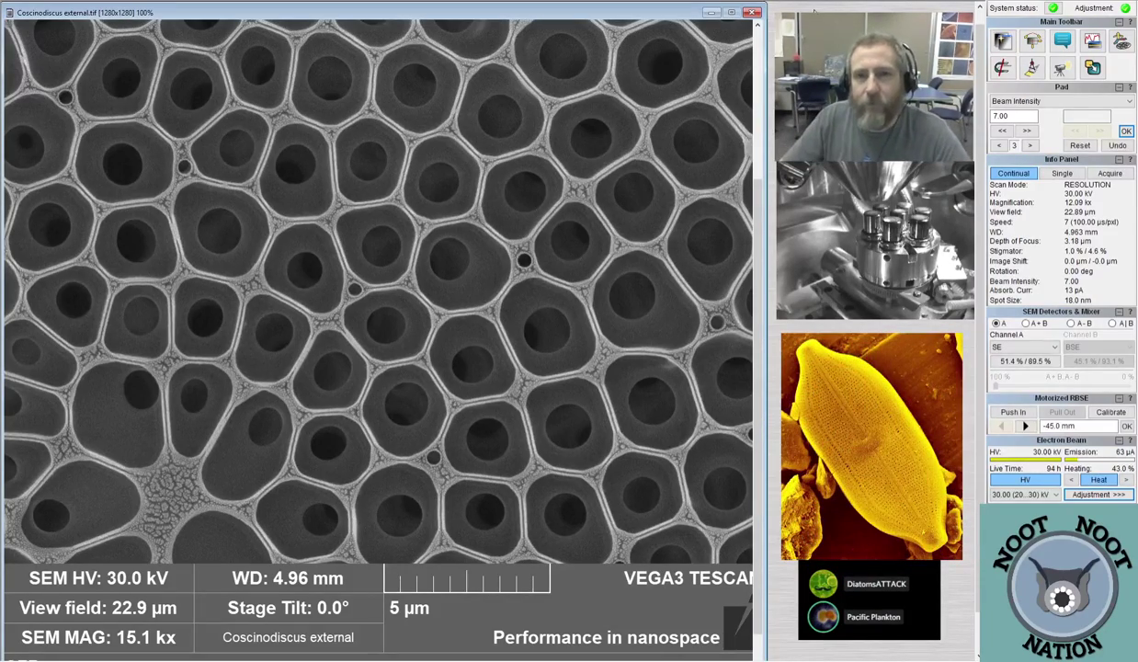
{"action": "left_click", "coordinate": [752, 11]}
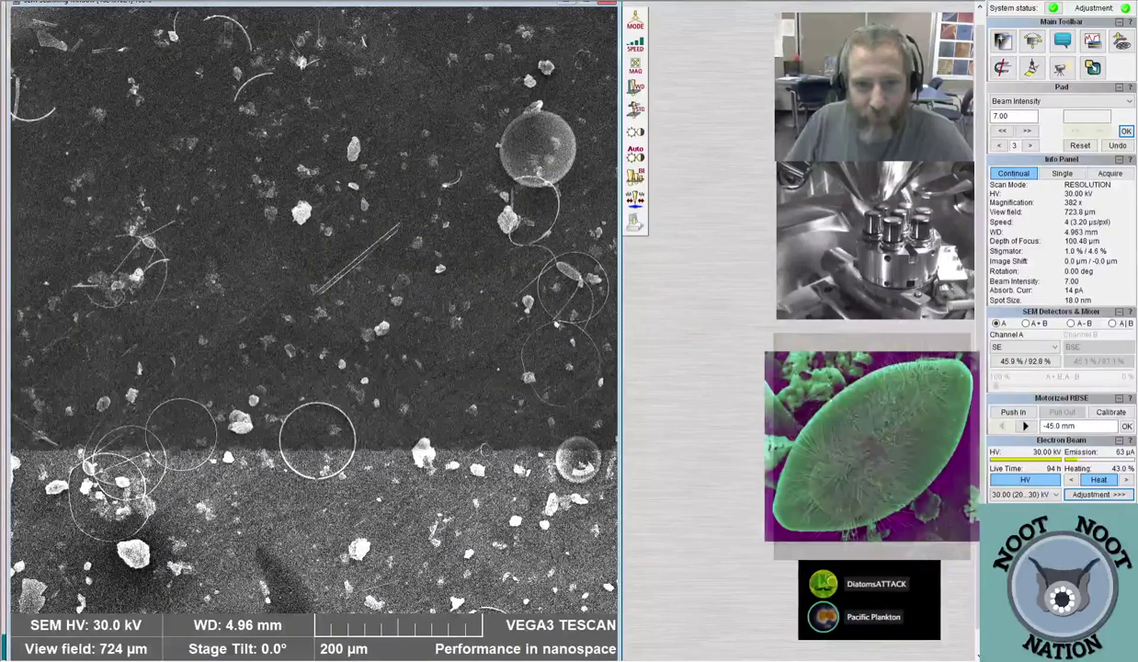
Widen the view to 350 x at scan speed 4 and survey the neighbouring fields of rings and discs
{"action": "scroll", "coordinate": [314, 356], "scroll_direction": "down", "scroll_amount": 3}
{"action": "scroll", "coordinate": [315, 356], "scroll_direction": "down", "scroll_amount": 2}
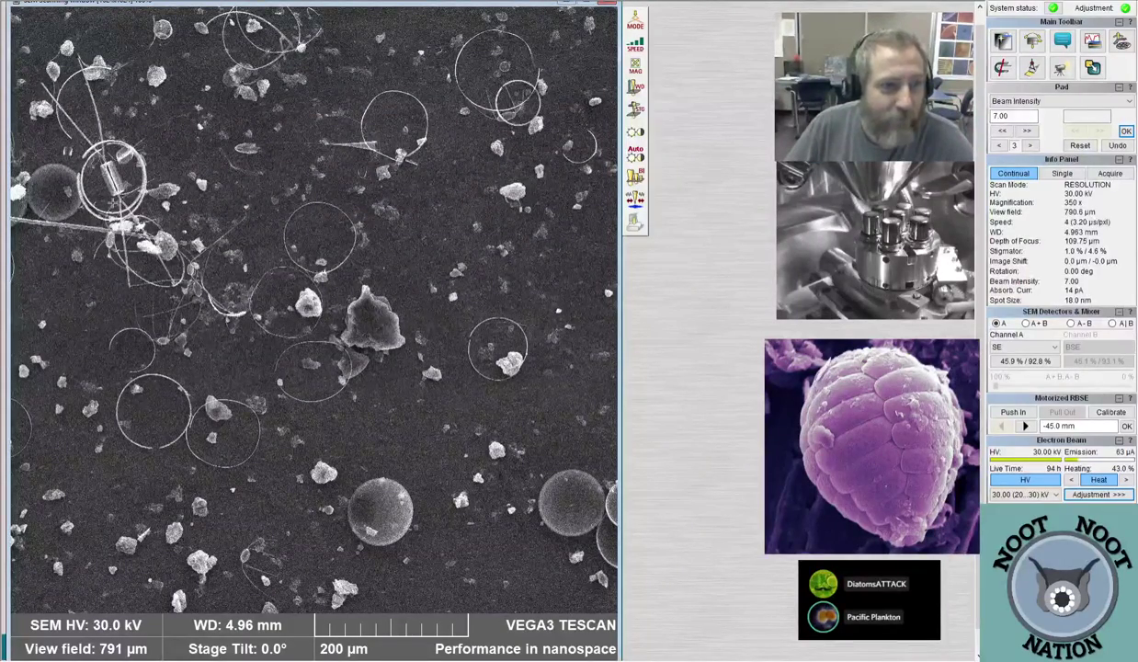
{"action": "left_click", "coordinate": [516, 201]}
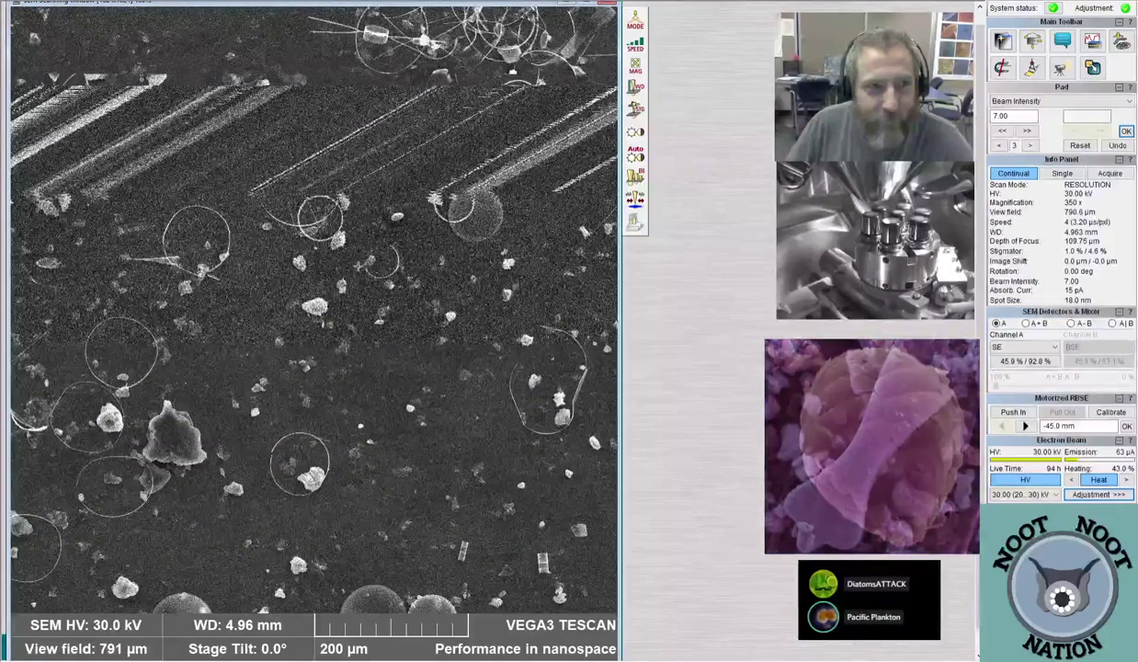
{"action": "left_click", "coordinate": [507, 214]}
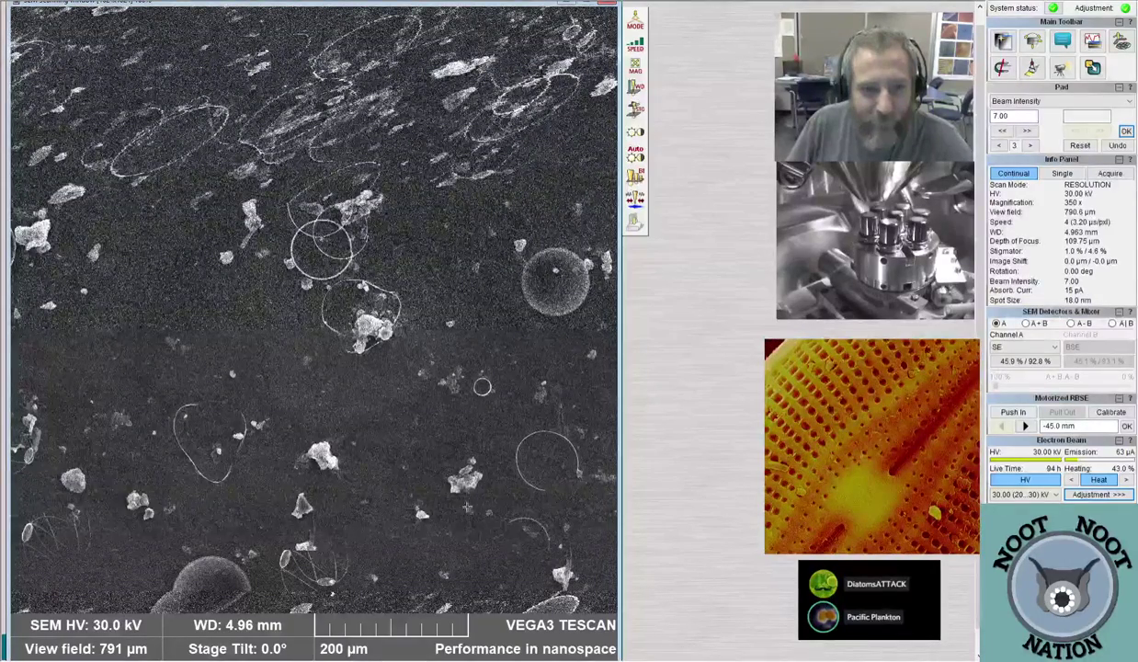
Survey a wider field at 186 x, inspect the bright domed disc at 1.16 kx, and return to 296 x
{"action": "scroll", "coordinate": [512, 311], "scroll_direction": "down", "scroll_amount": 2}
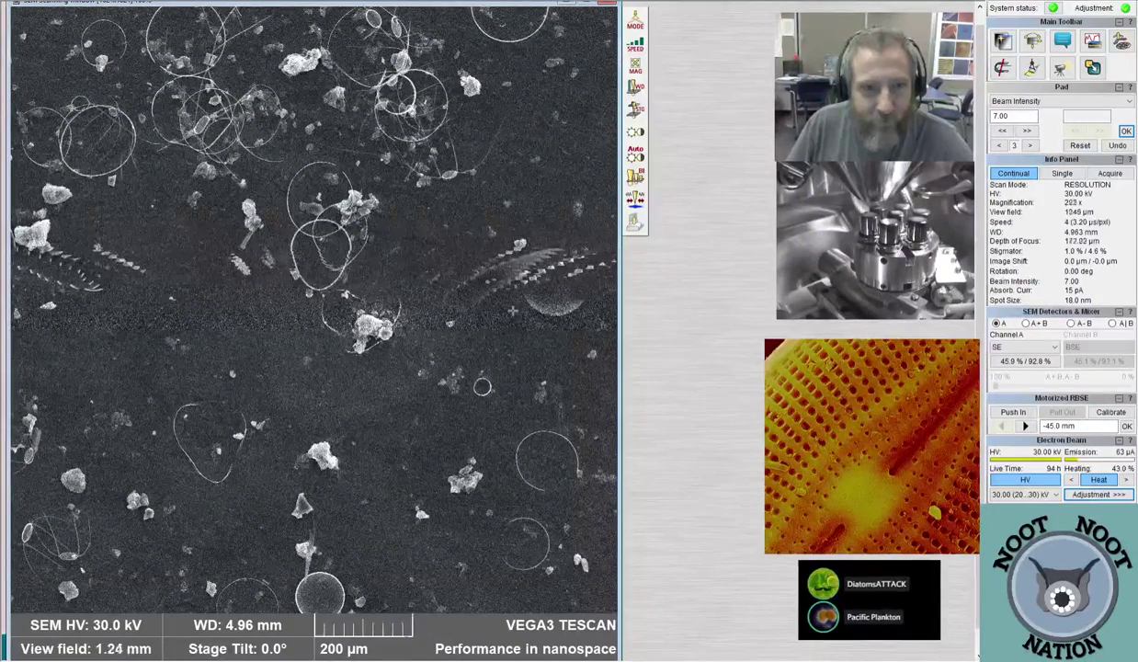
{"action": "scroll", "coordinate": [512, 311], "scroll_direction": "down", "scroll_amount": 1}
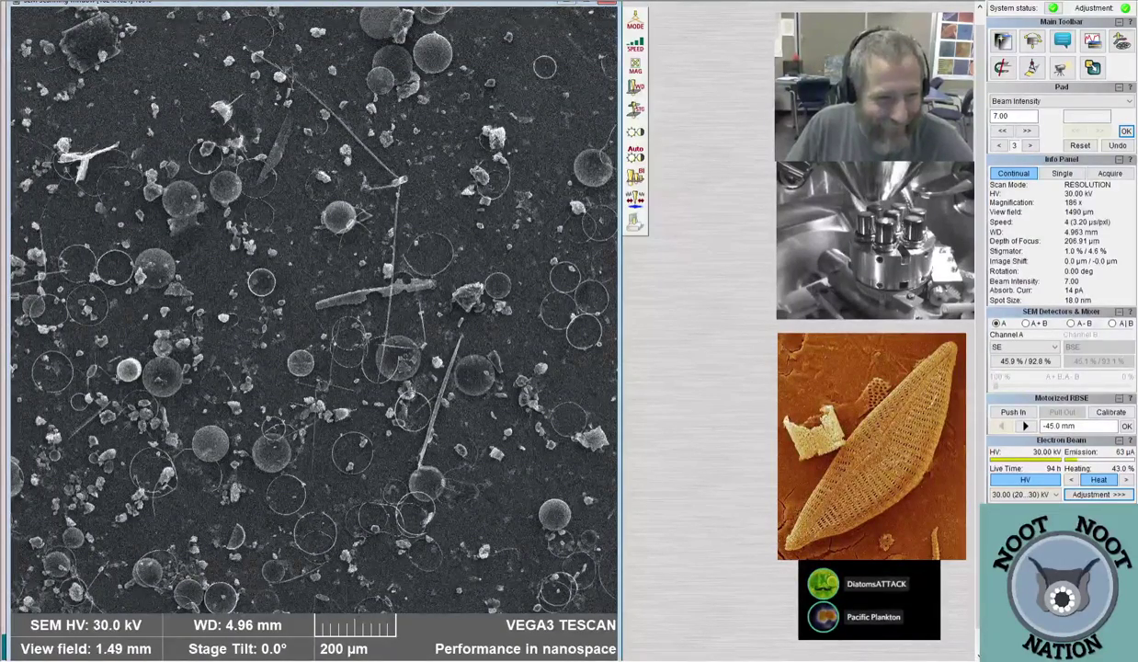
{"action": "scroll", "coordinate": [237, 384], "scroll_direction": "up", "scroll_amount": 2}
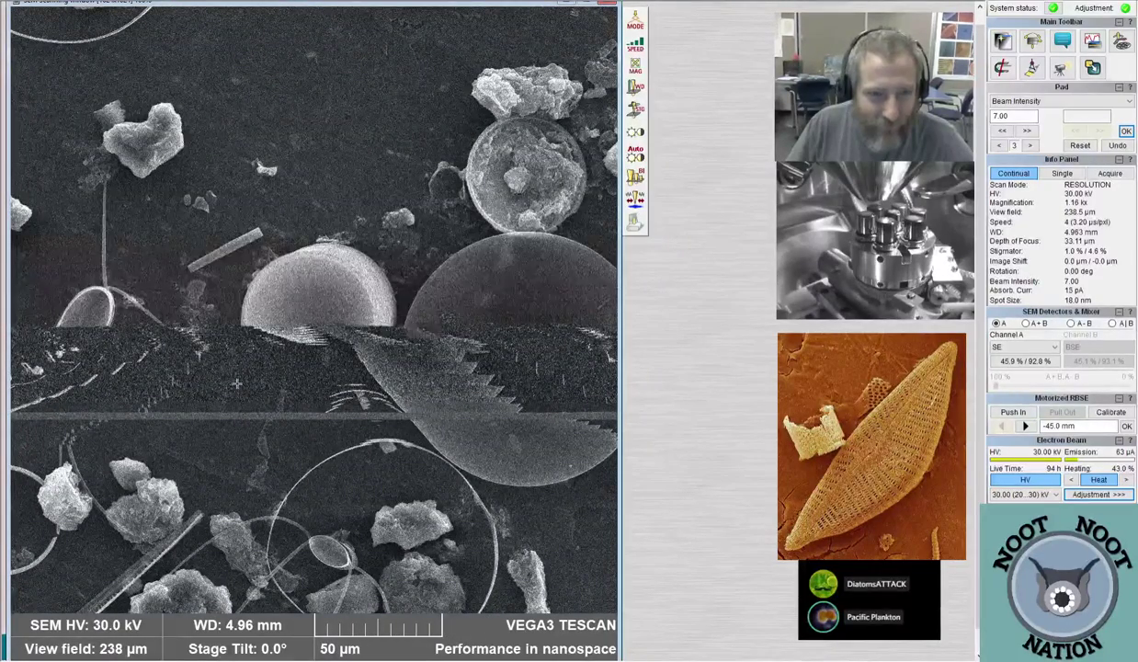
{"action": "scroll", "coordinate": [420, 409], "scroll_direction": "down", "scroll_amount": 2}
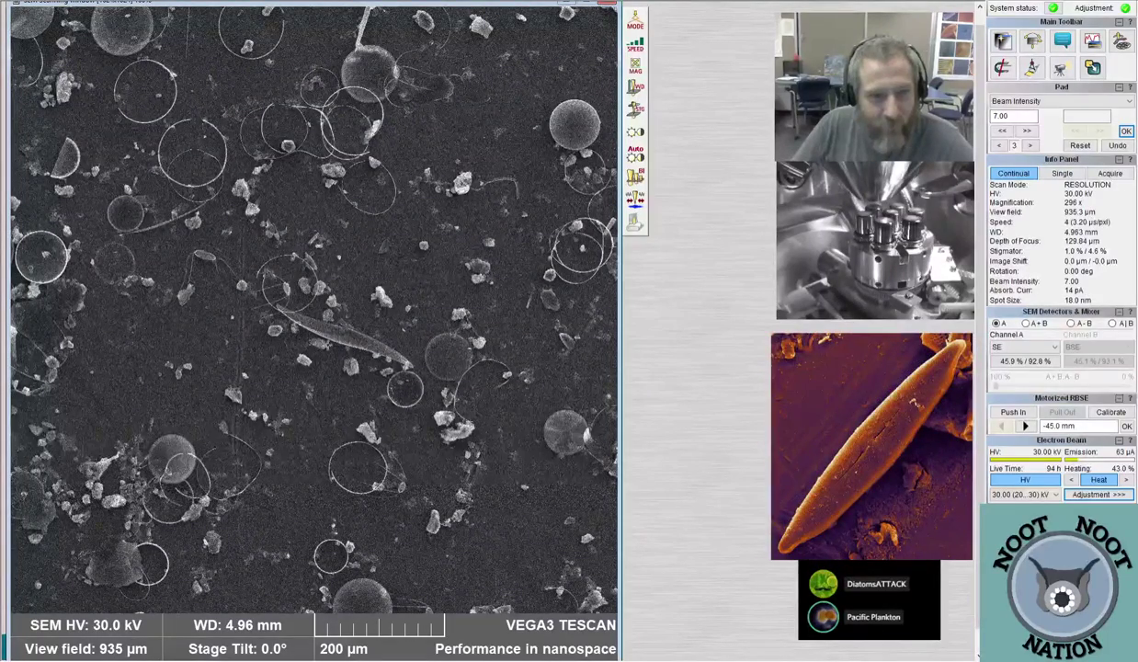
Inspect the long curved diatom's finely pored surface at up to 11.76 kx, and survey the crowded discs at about 311 x
{"action": "scroll", "coordinate": [354, 342], "scroll_direction": "up", "scroll_amount": 10}
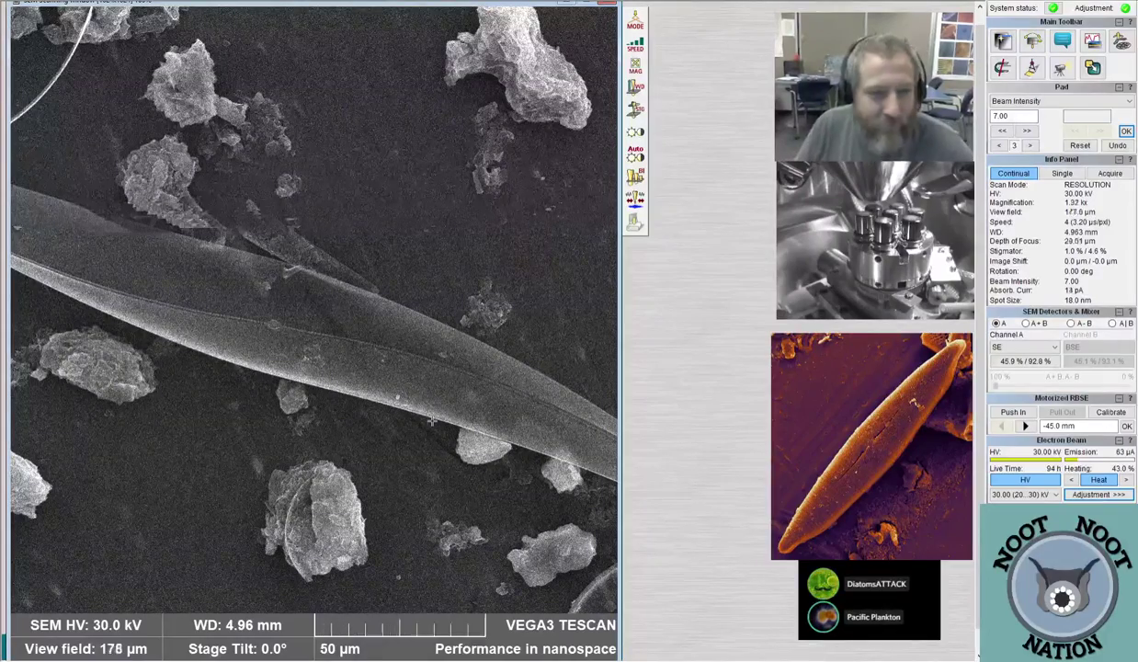
{"action": "scroll", "coordinate": [430, 421], "scroll_direction": "down", "scroll_amount": 8}
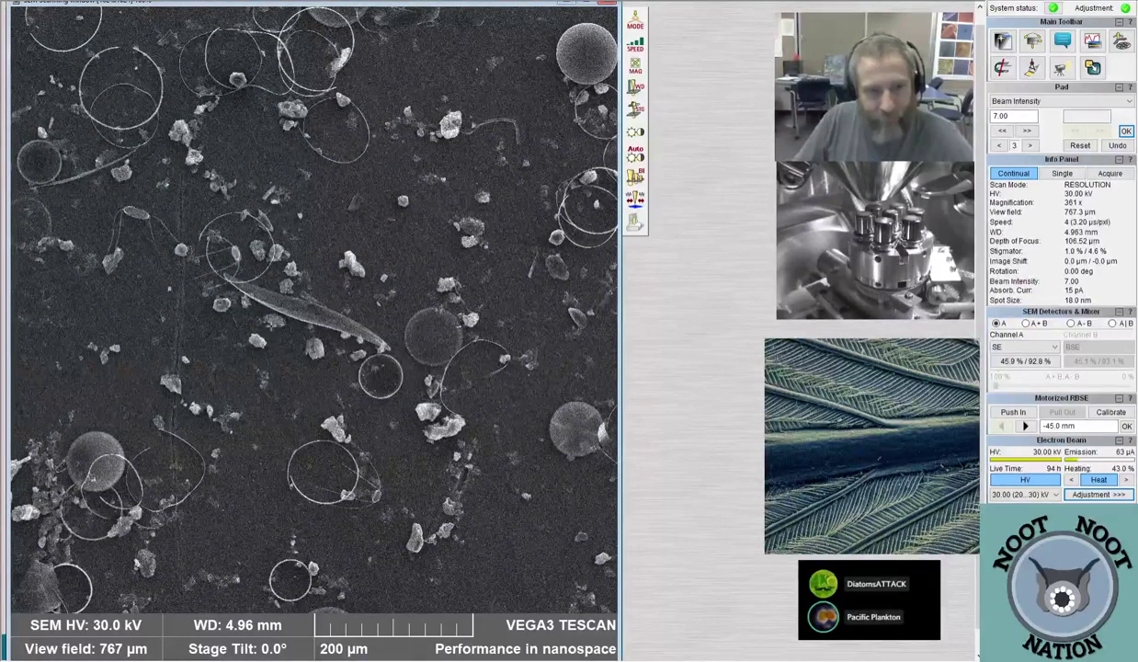
{"action": "scroll", "coordinate": [296, 310], "scroll_direction": "up", "scroll_amount": 12}
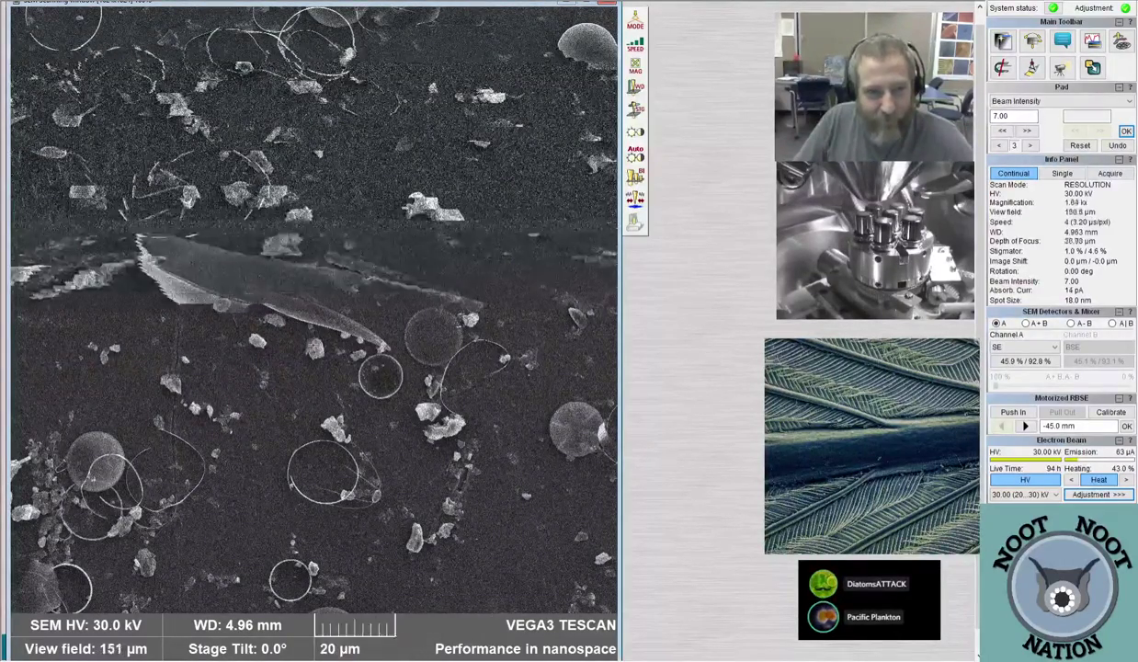
{"action": "scroll", "coordinate": [391, 394], "scroll_direction": "up", "scroll_amount": 5}
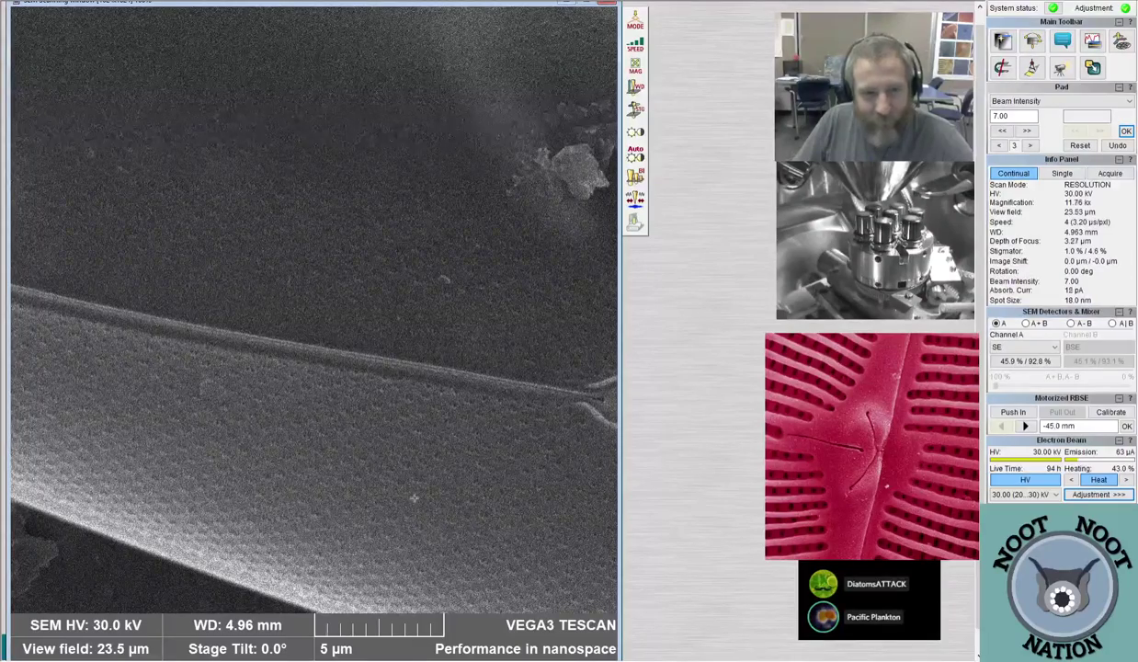
{"action": "scroll", "coordinate": [407, 494], "scroll_direction": "down", "scroll_amount": 10}
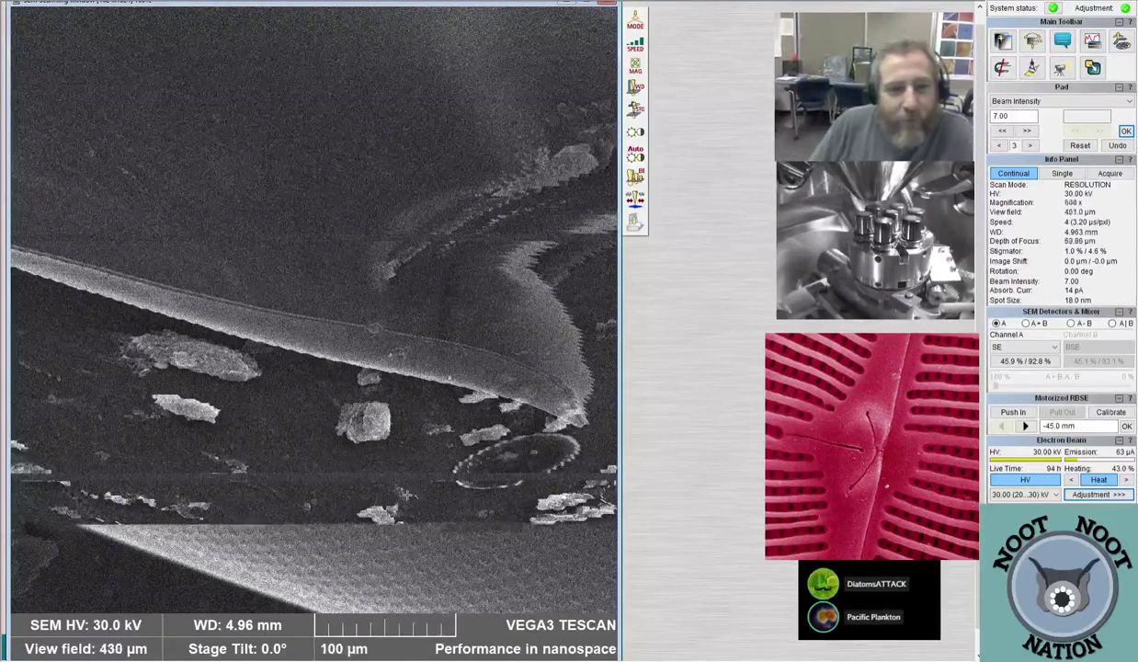
{"action": "scroll", "coordinate": [406, 495], "scroll_direction": "down", "scroll_amount": 3}
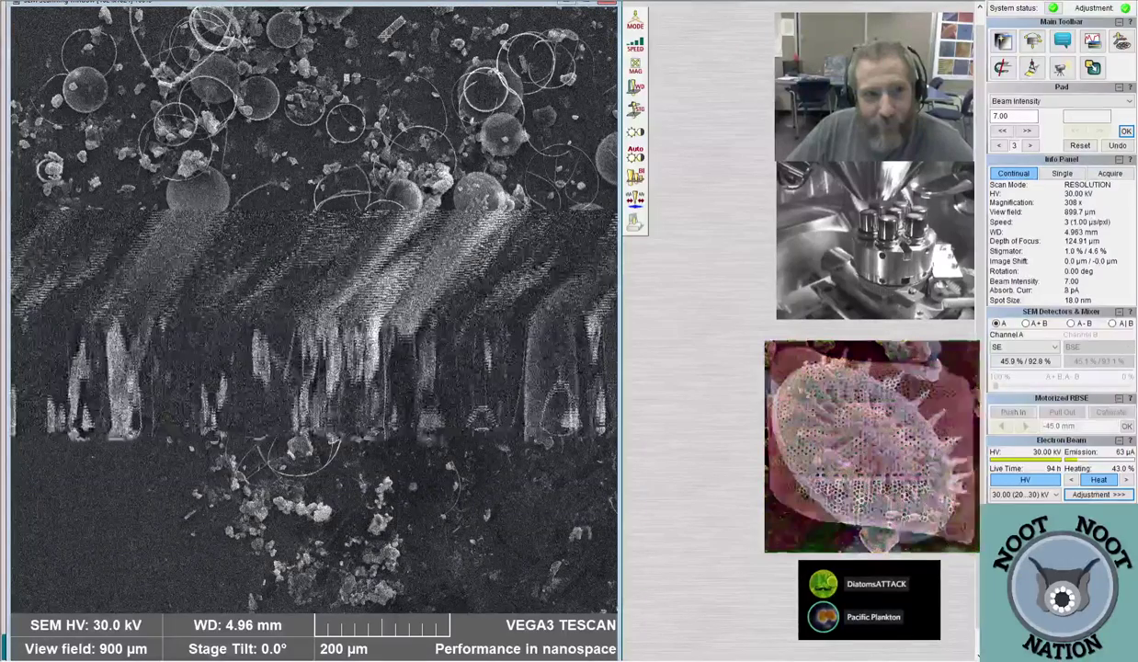
{"action": "scroll", "coordinate": [299, 248], "scroll_direction": "up", "scroll_amount": 5}
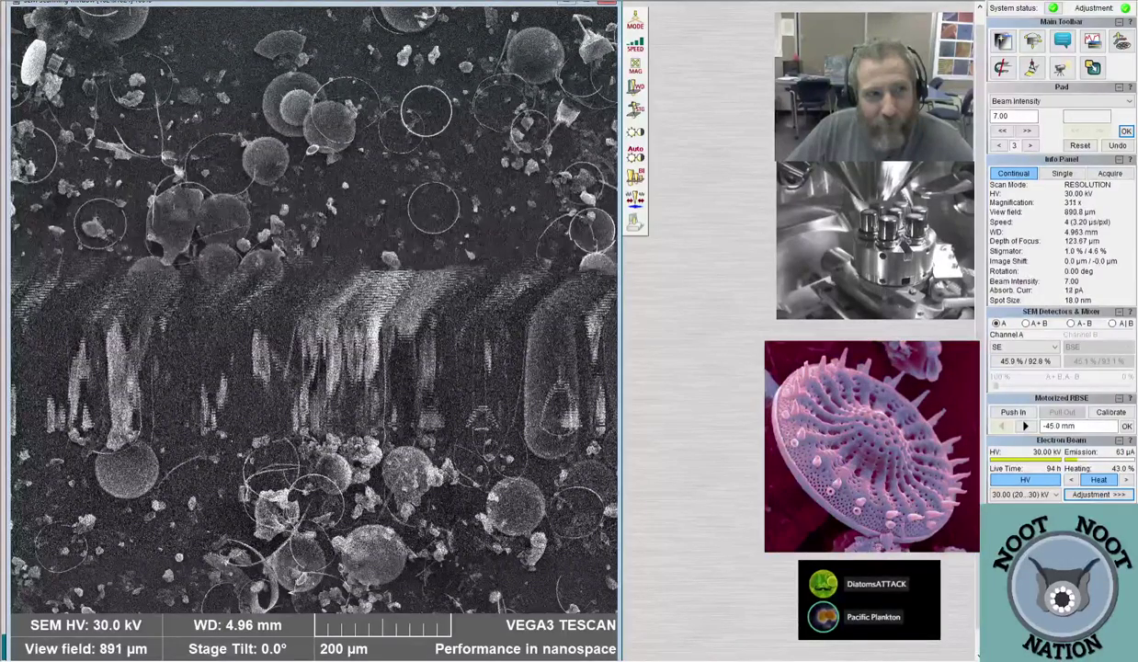
Survey the crowded discs and rings at about 430 x, inspecting the ribbed diatom beside the bright oval at 2.23 kx
{"action": "scroll", "coordinate": [312, 303], "scroll_direction": "up", "scroll_amount": 3}
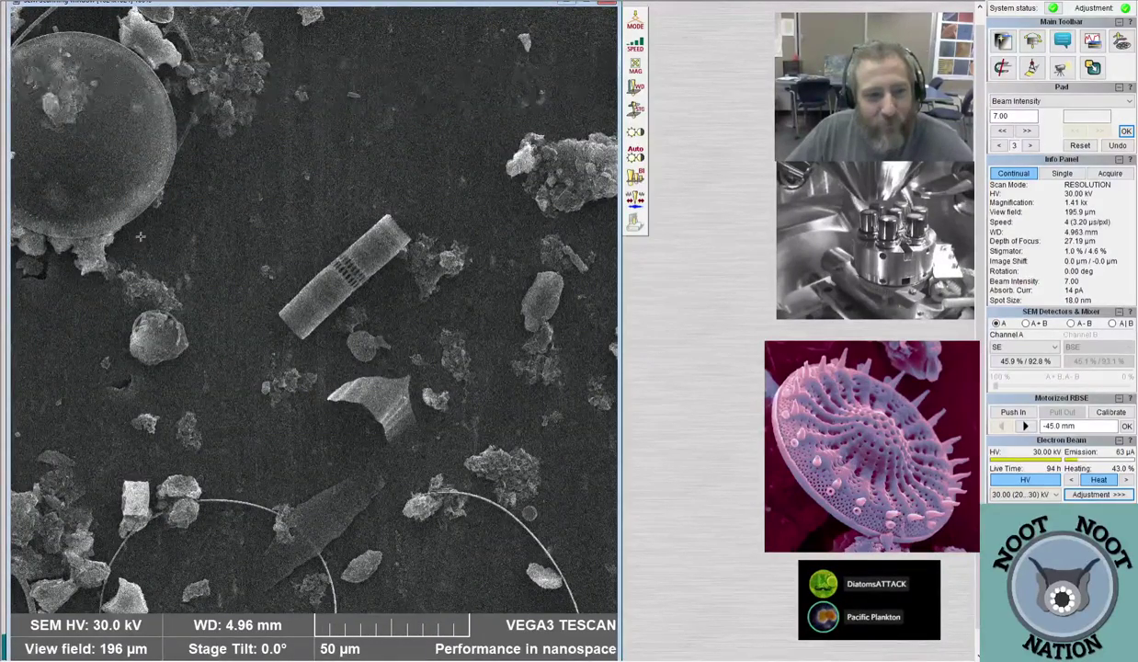
{"action": "scroll", "coordinate": [313, 304], "scroll_direction": "down", "scroll_amount": 4}
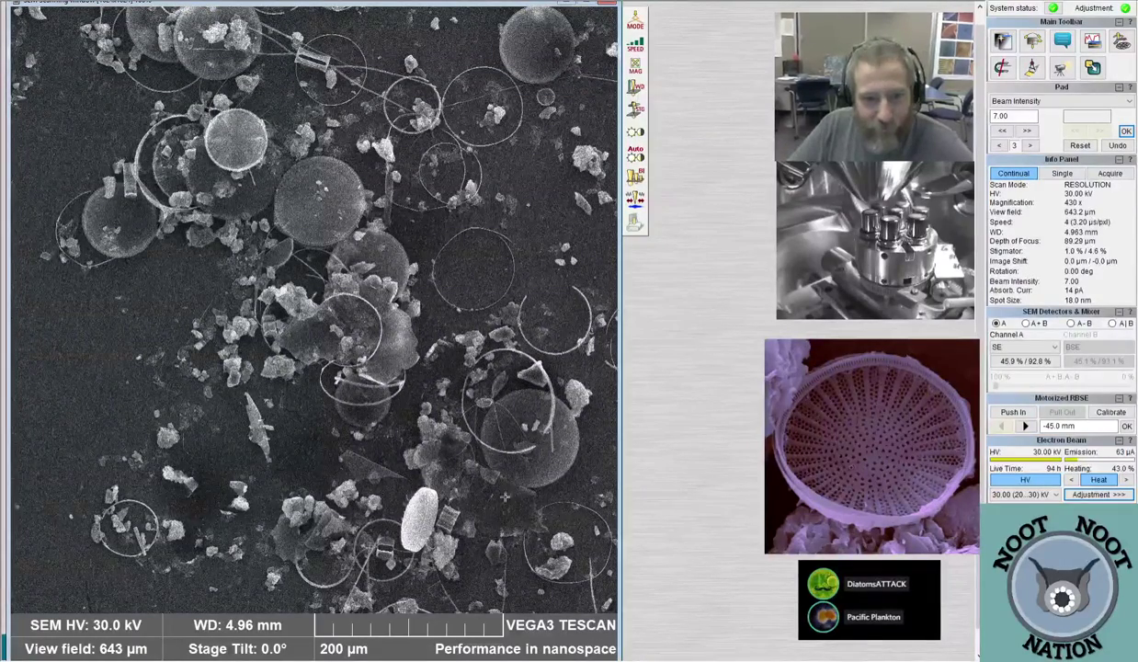
{"action": "scroll", "coordinate": [313, 308], "scroll_direction": "up", "scroll_amount": 3}
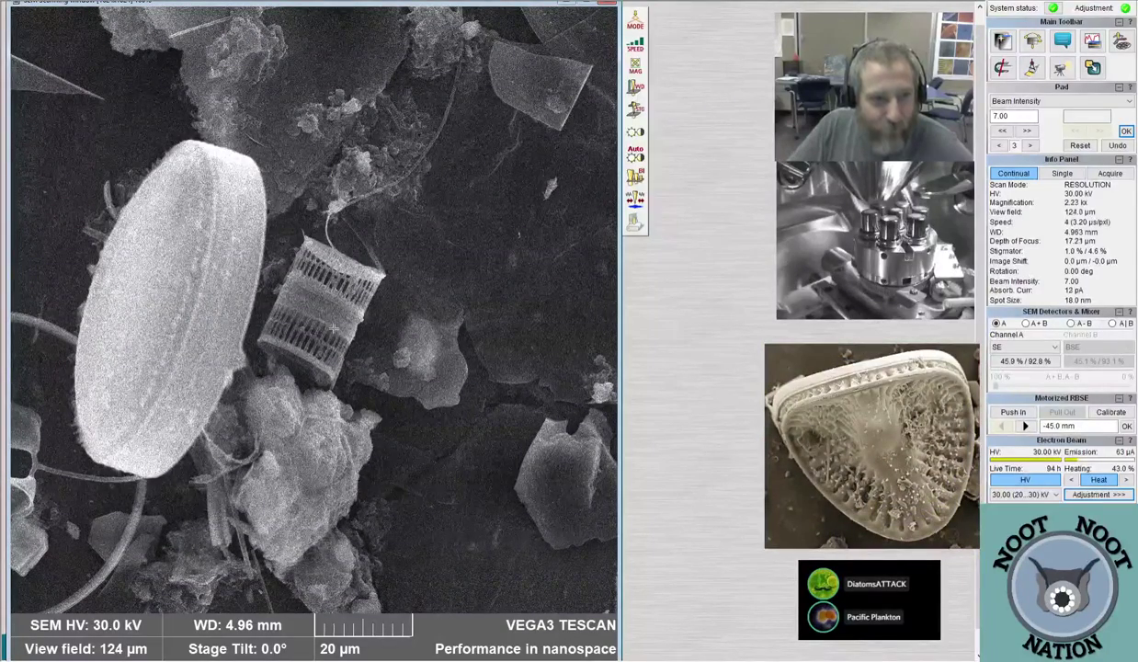
{"action": "scroll", "coordinate": [334, 328], "scroll_direction": "down", "scroll_amount": 4}
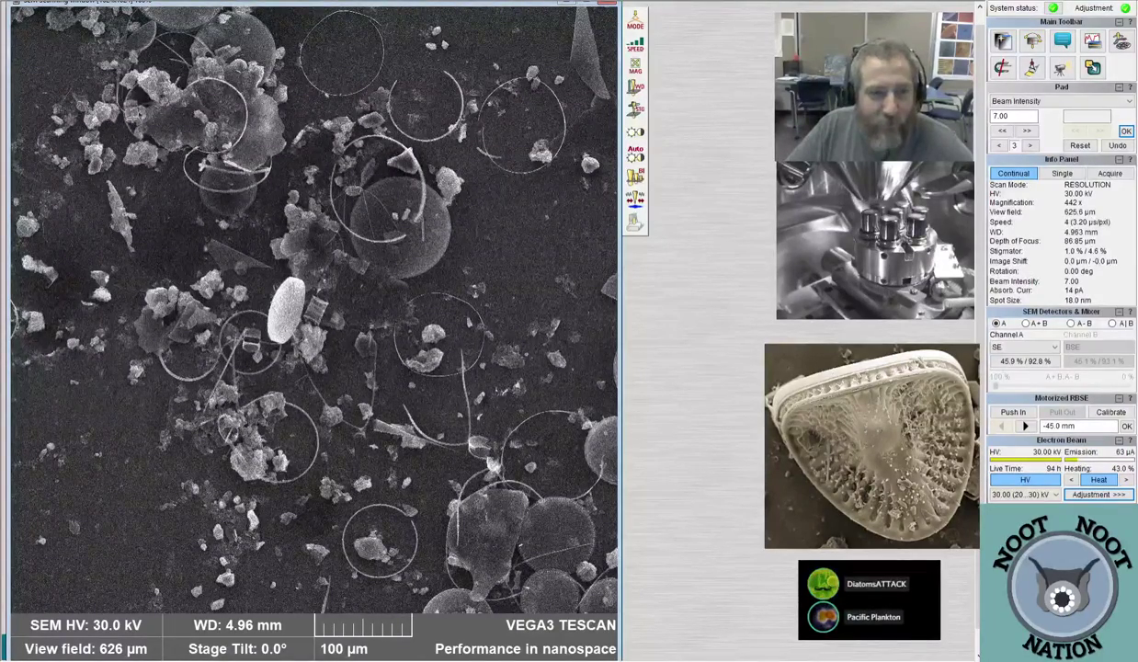
{"action": "double_click", "coordinate": [131, 126]}
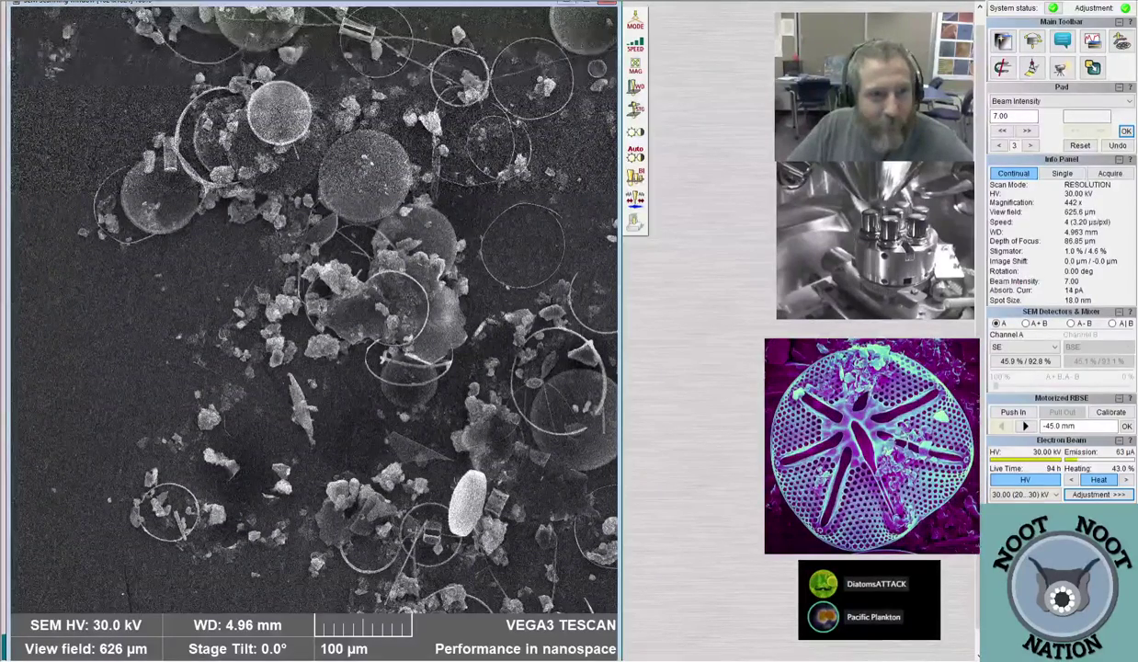
{"action": "double_click", "coordinate": [281, 106]}
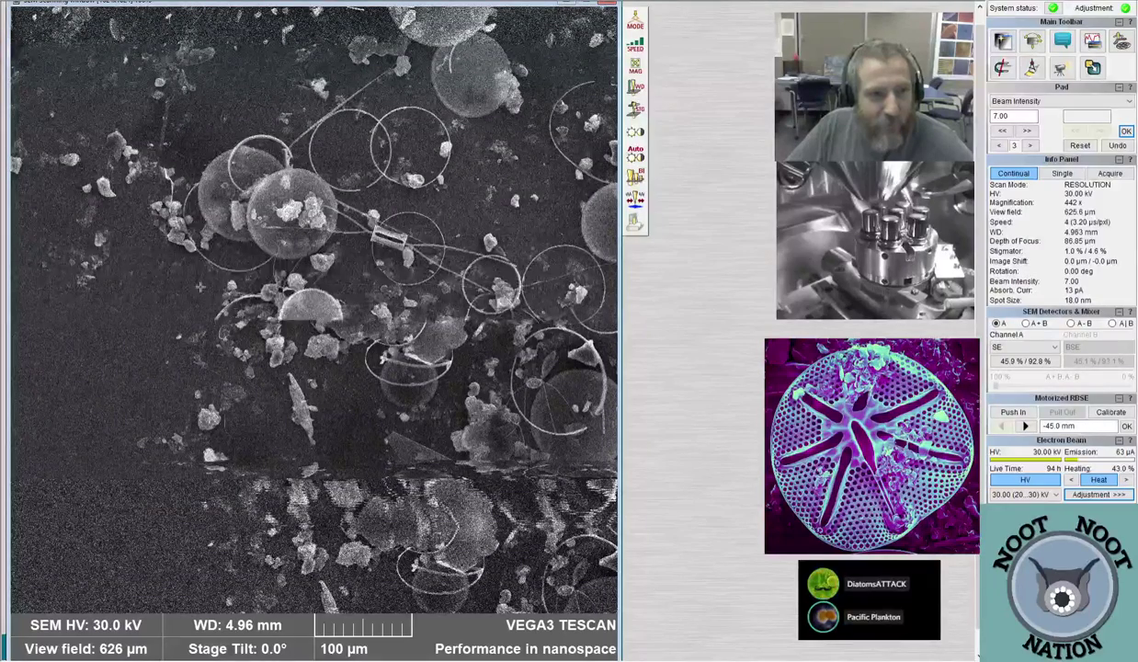
Examine the tangle of spines and curved fragments at 848 x and survey the neighbouring fields
{"action": "scroll", "coordinate": [315, 308], "scroll_direction": "up", "scroll_amount": 5}
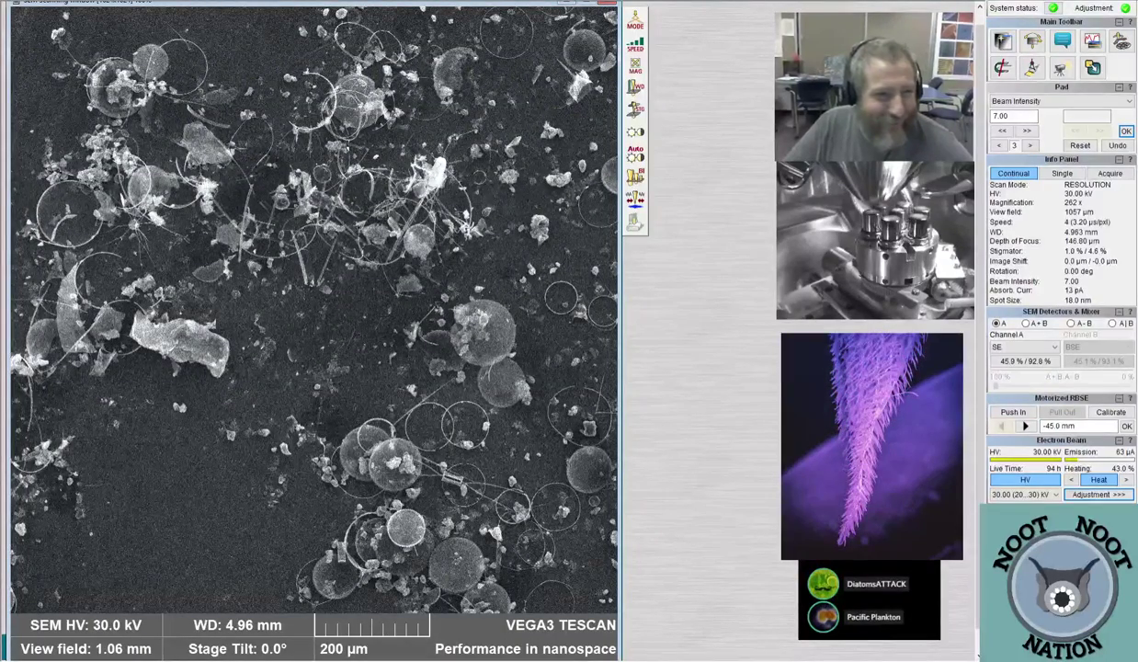
{"action": "scroll", "coordinate": [312, 313], "scroll_direction": "up", "scroll_amount": 5}
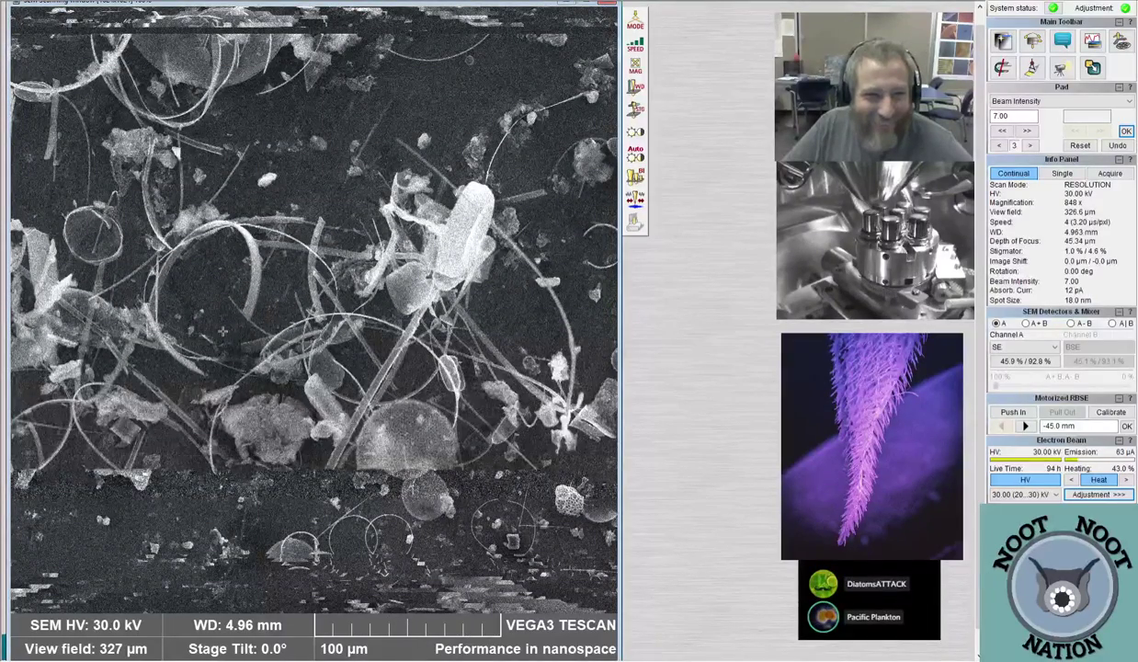
{"action": "middle_click", "coordinate": [111, 291]}
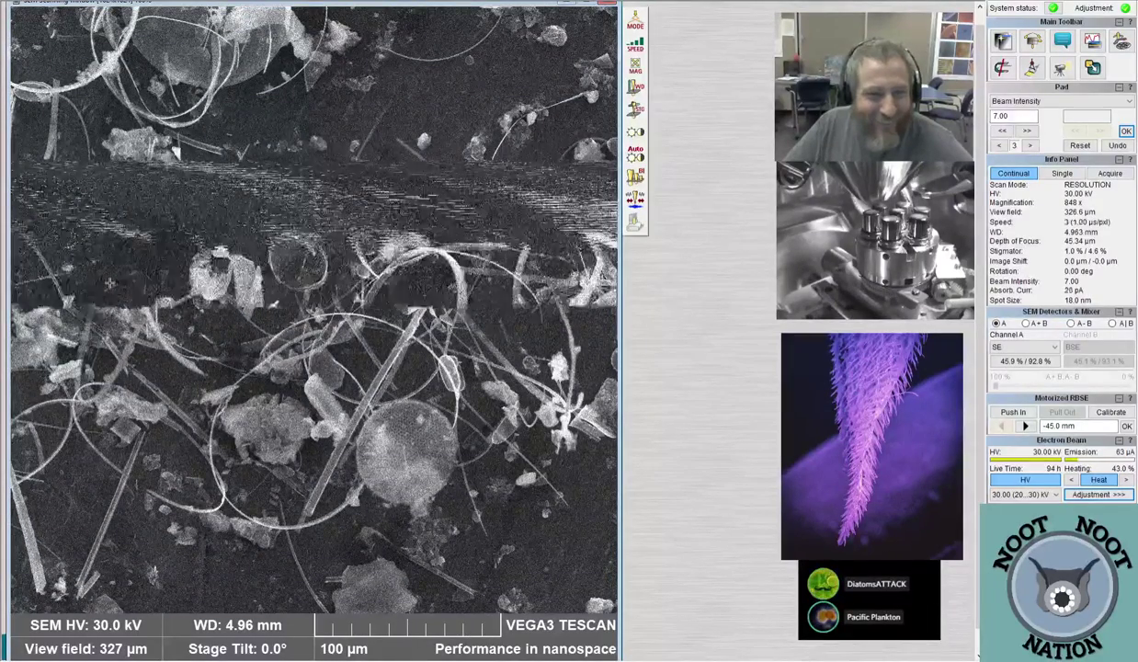
{"action": "middle_click", "coordinate": [87, 375]}
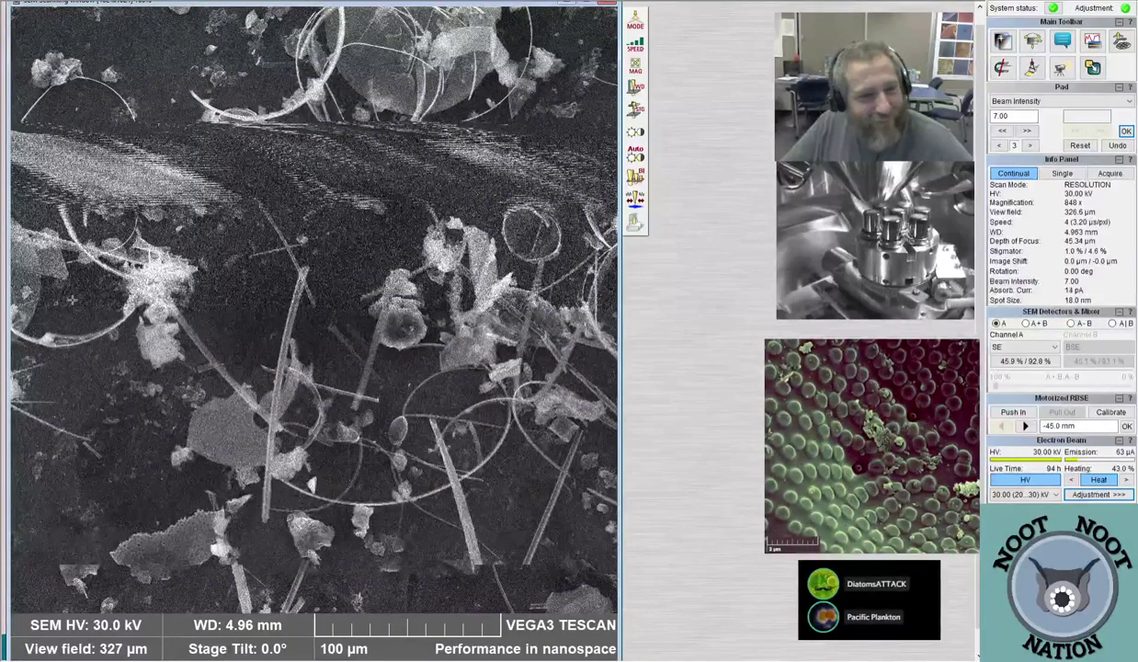
{"action": "middle_click", "coordinate": [112, 346]}
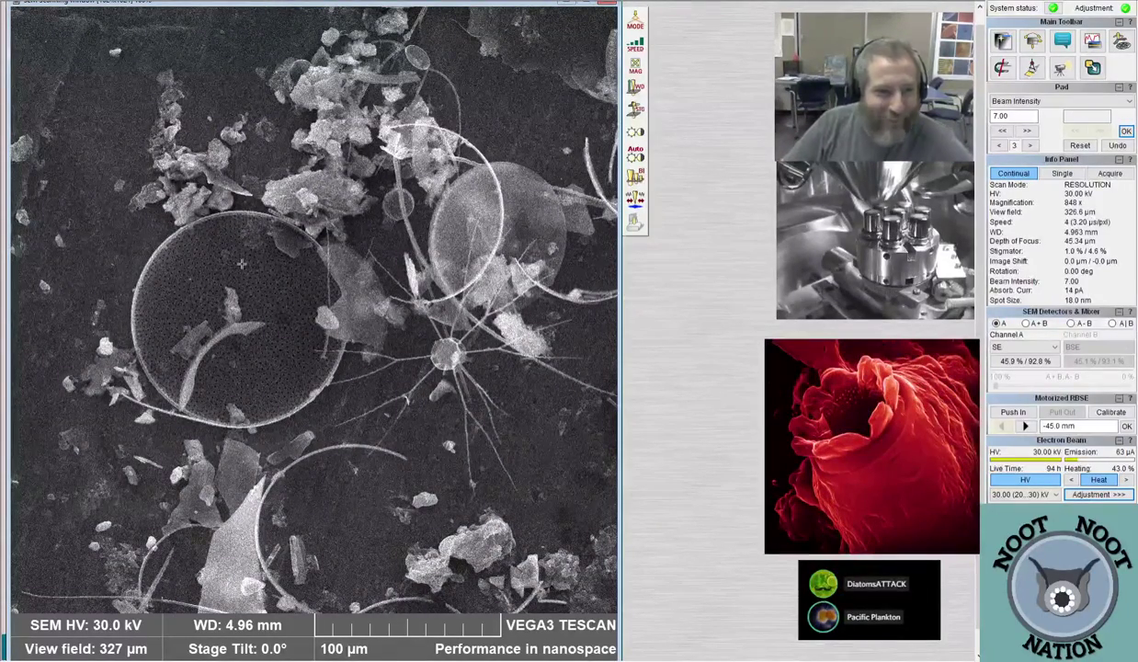
Bring the small triangular diatom into view and refine the focus on its central pores at about 33.5 kx
{"action": "scroll", "coordinate": [241, 264], "scroll_direction": "down", "scroll_amount": 10}
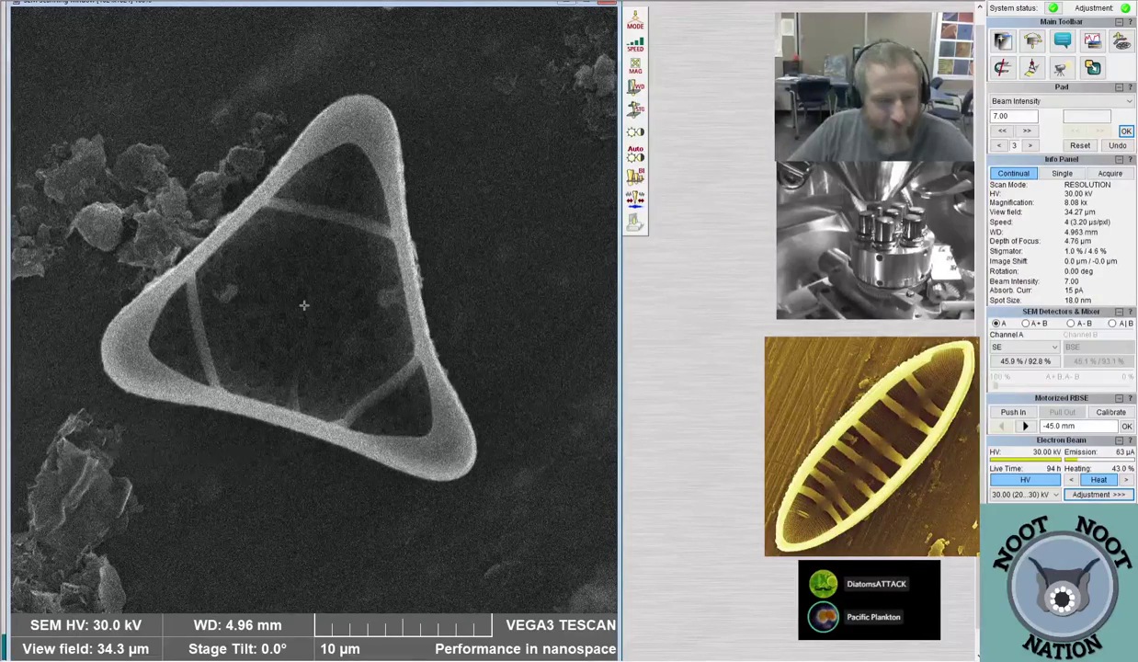
{"action": "scroll", "coordinate": [304, 305], "scroll_direction": "up", "scroll_amount": 5}
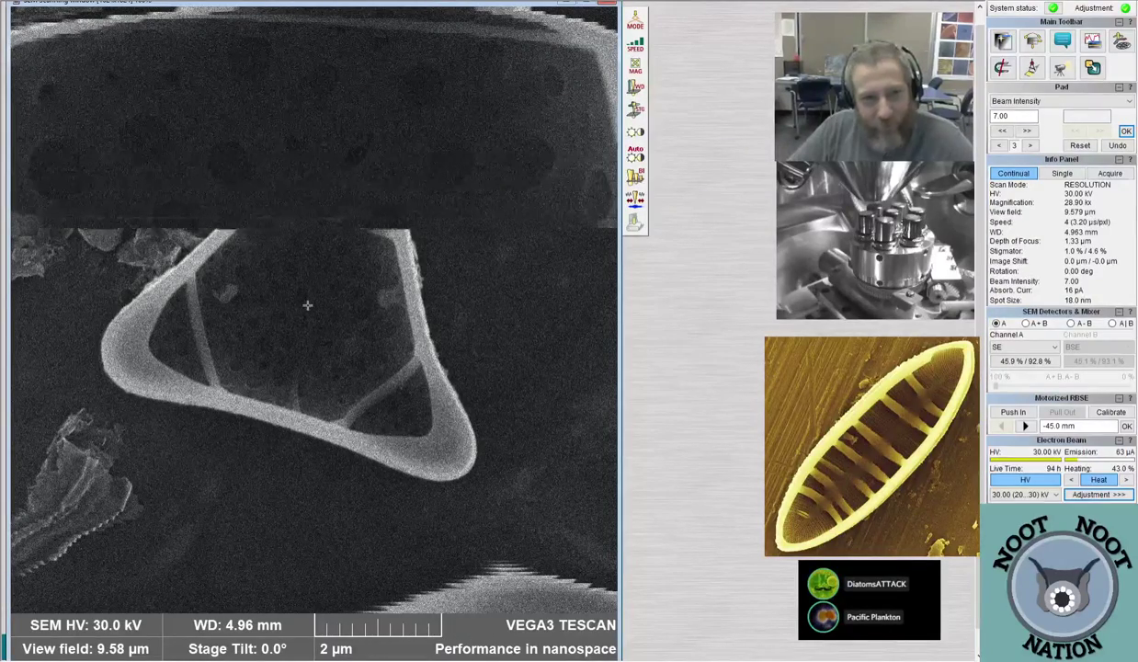
{"action": "scroll", "coordinate": [262, 386], "scroll_direction": "up", "scroll_amount": 2}
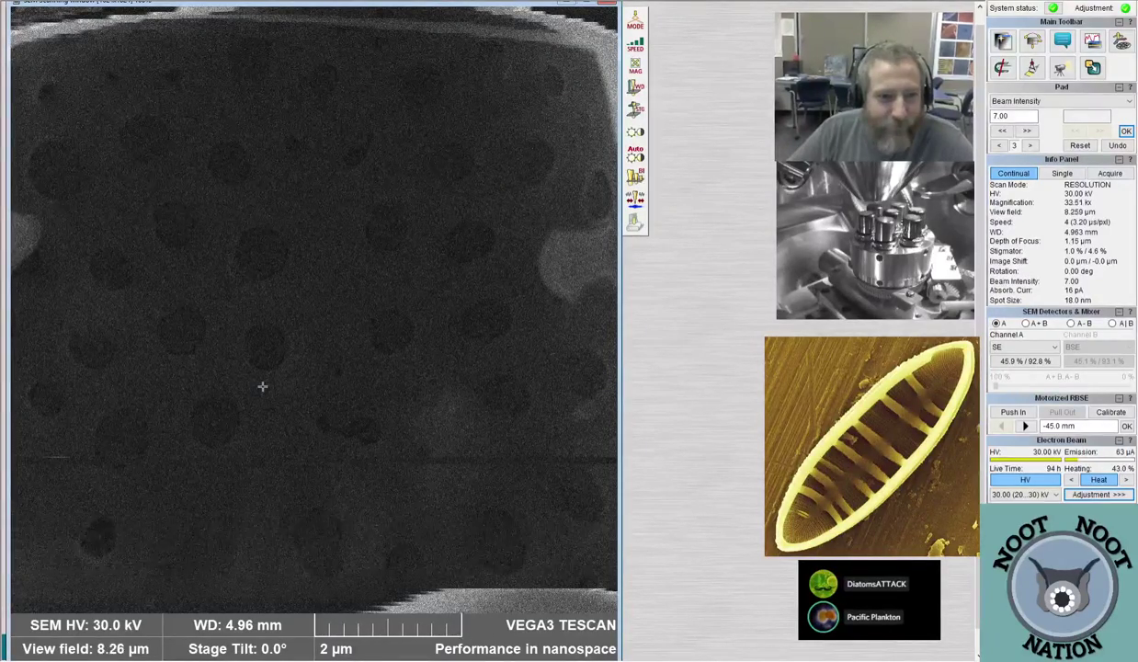
{"action": "left_click", "coordinate": [254, 245]}
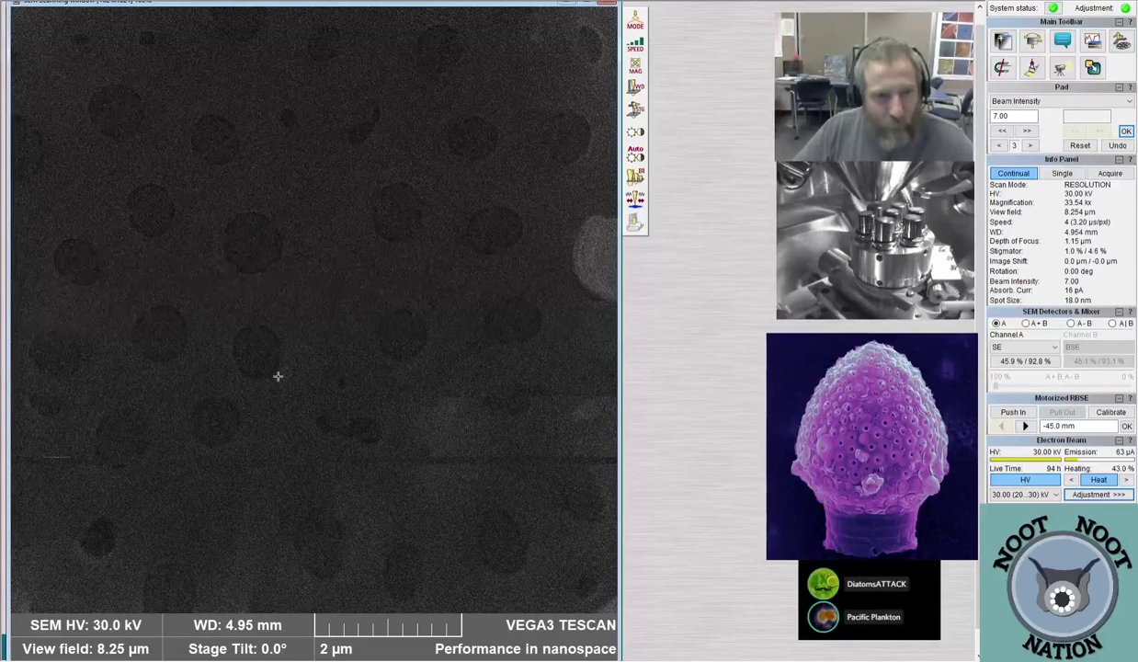
Inspect the pale projection on the triangular diatom's inner edge and the adjoining pore at up to 155.81 kx
{"action": "scroll", "coordinate": [277, 376], "scroll_direction": "down", "scroll_amount": 3}
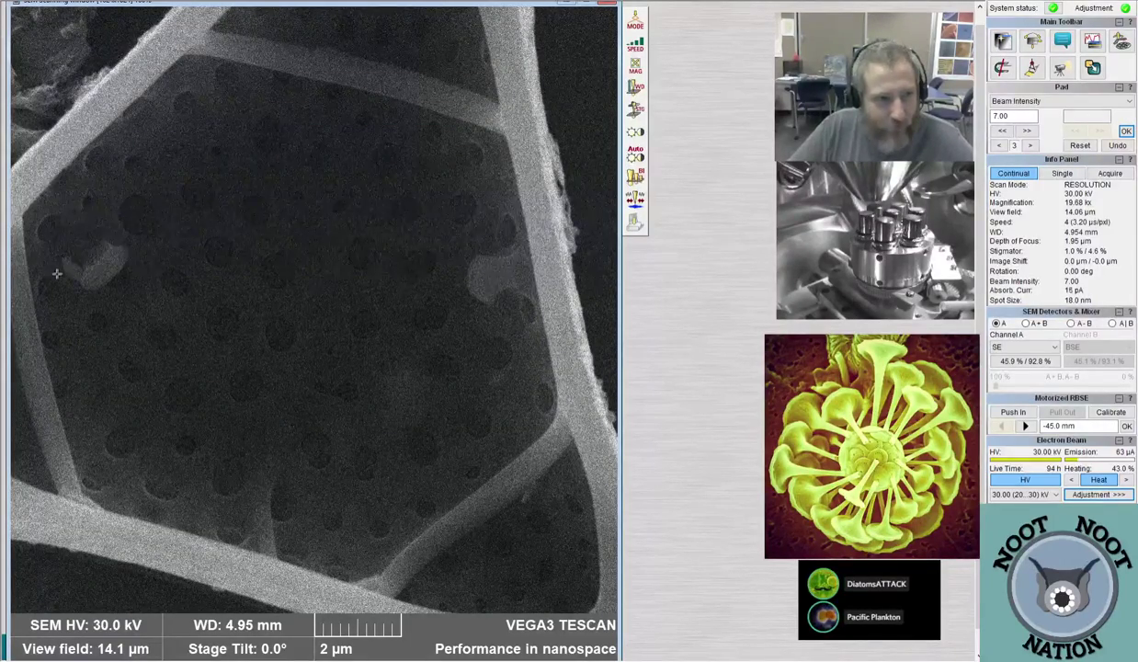
{"action": "scroll", "coordinate": [492, 285], "scroll_direction": "up", "scroll_amount": 5}
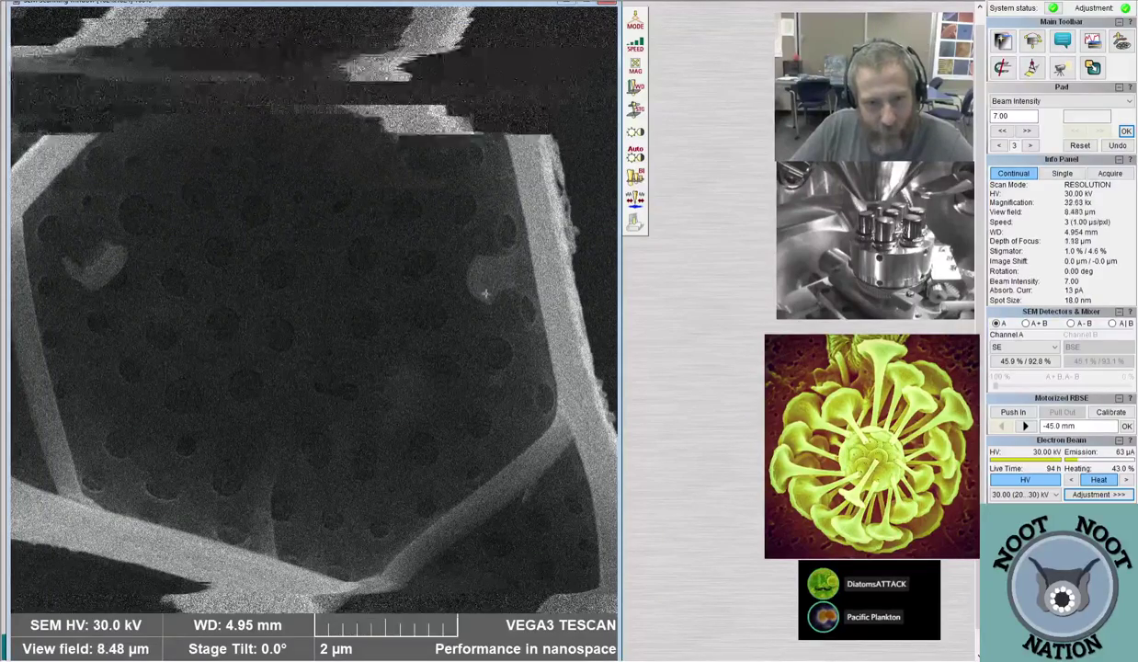
{"action": "scroll", "coordinate": [355, 383], "scroll_direction": "up", "scroll_amount": 3}
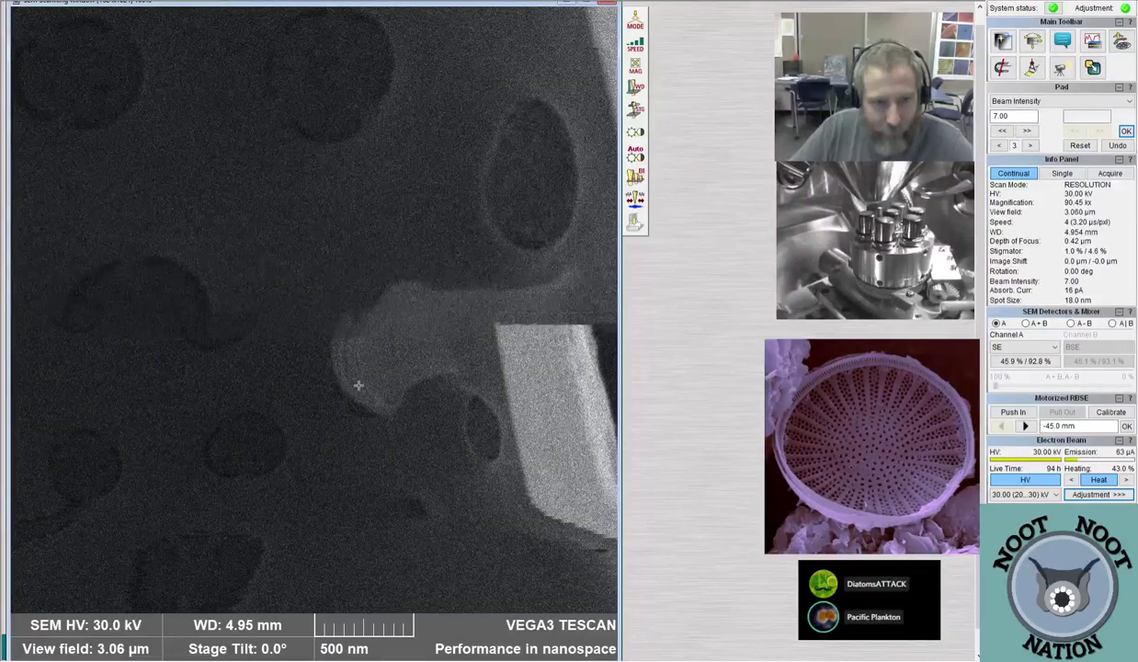
{"action": "scroll", "coordinate": [395, 432], "scroll_direction": "up", "scroll_amount": 3}
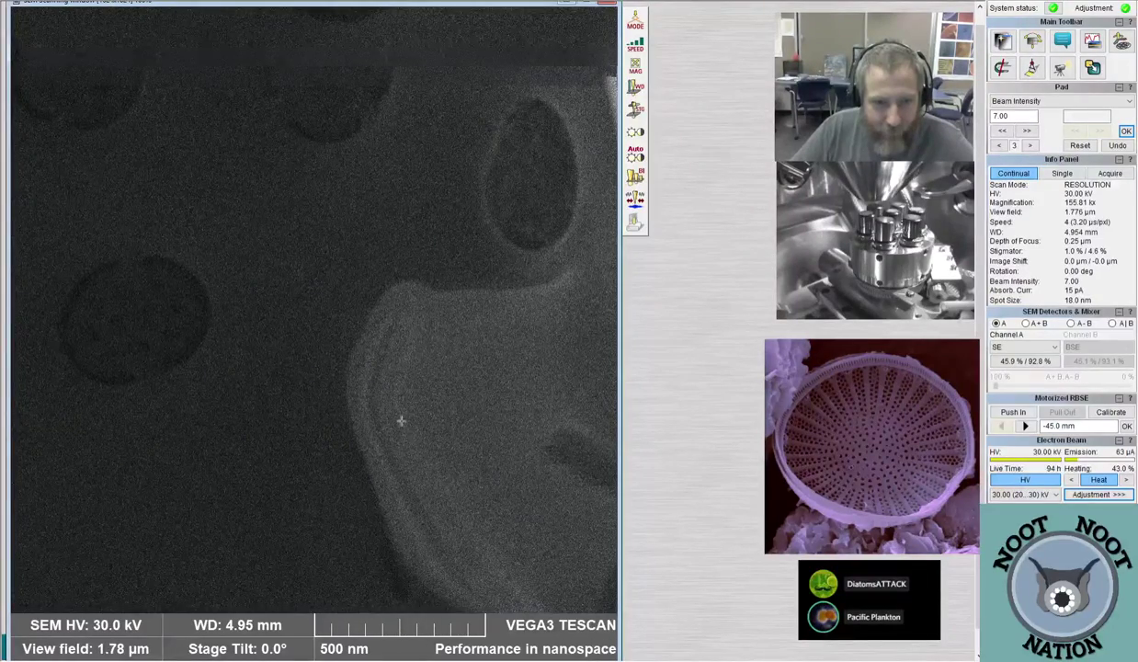
{"action": "scroll", "coordinate": [400, 423], "scroll_direction": "down", "scroll_amount": 2}
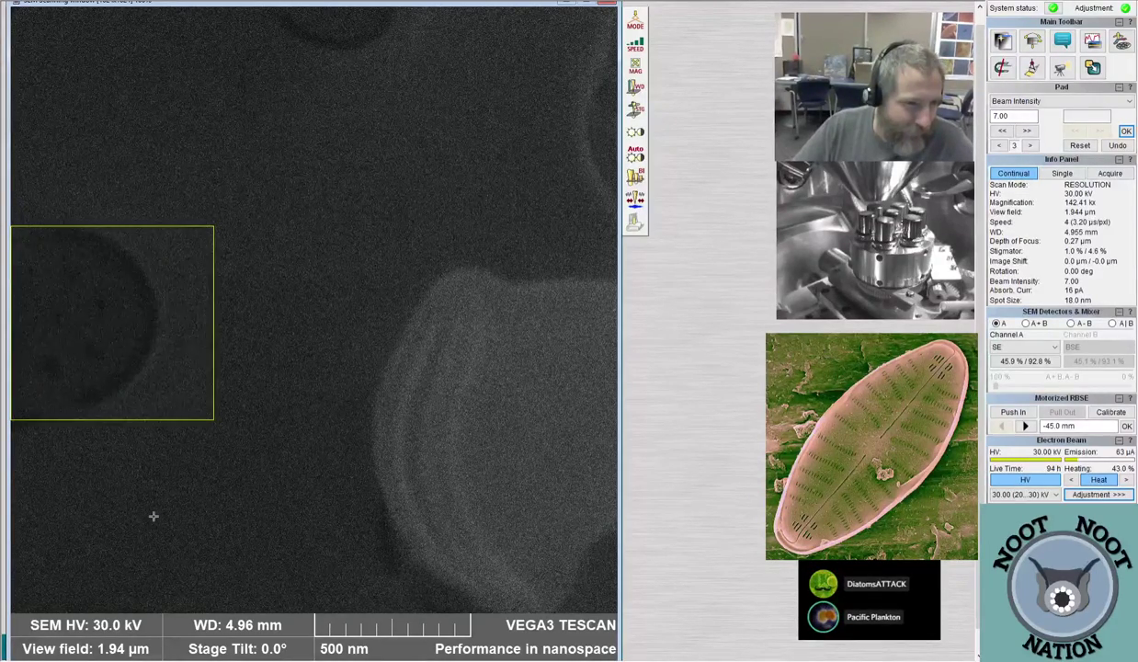
{"action": "scroll", "coordinate": [272, 354], "scroll_direction": "down", "scroll_amount": 5}
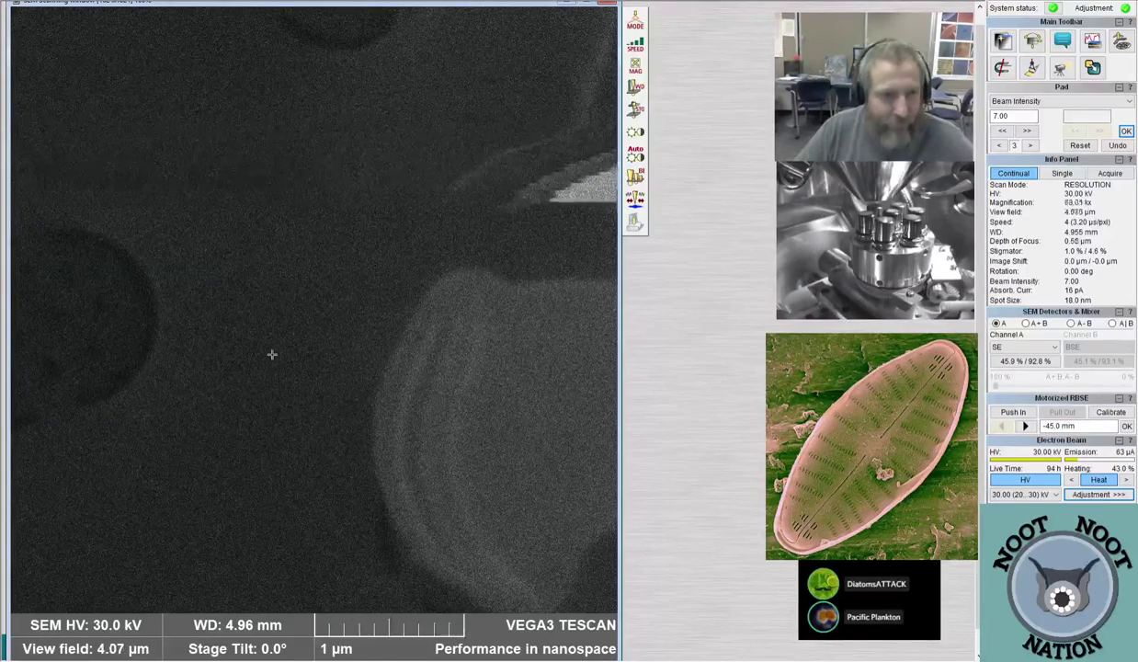
{"action": "scroll", "coordinate": [212, 356], "scroll_direction": "down", "scroll_amount": 3}
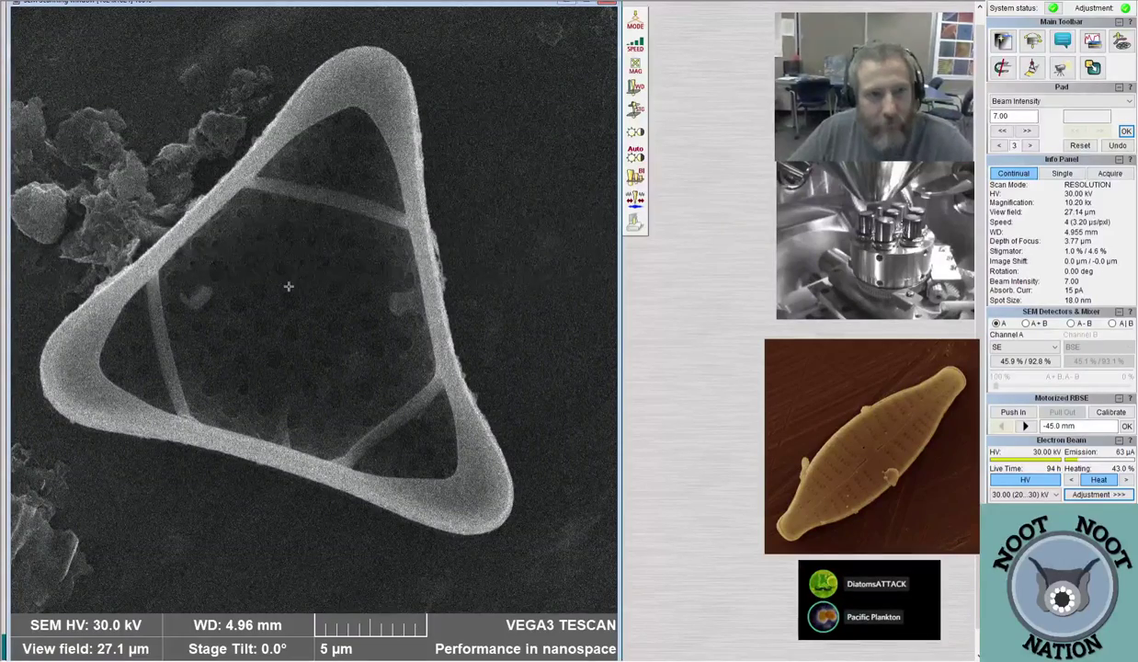
Centre the whole triangular diatom in the field at 11.72 kx with scan speed 4
{"action": "scroll", "coordinate": [298, 290], "scroll_direction": "up", "scroll_amount": 1}
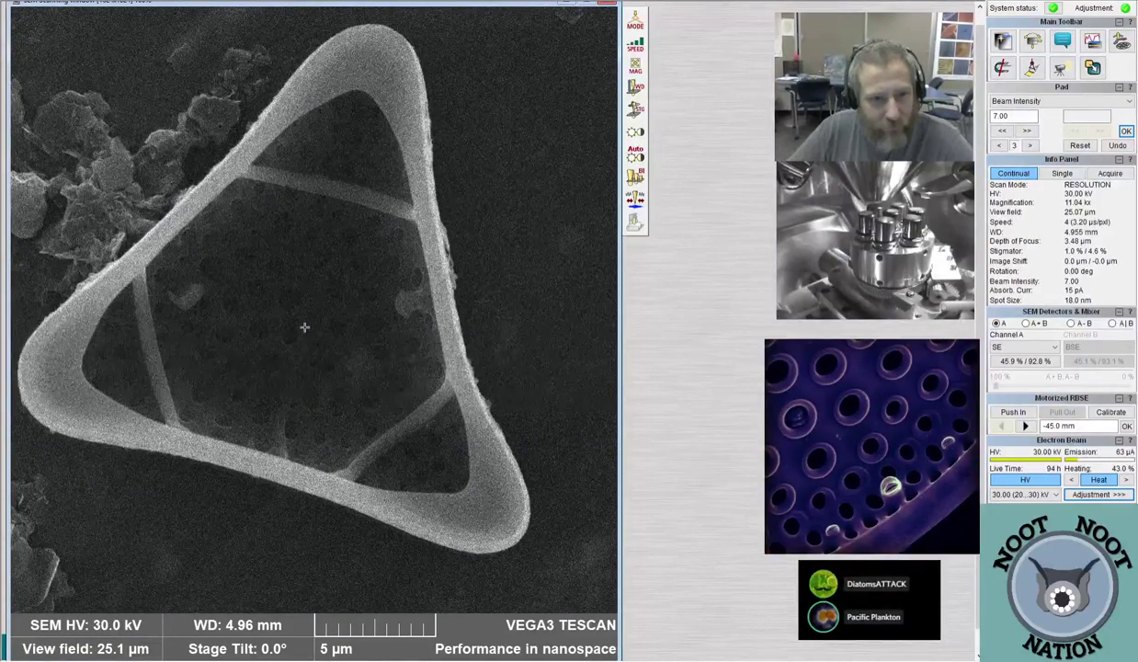
{"action": "key", "text": "4"}
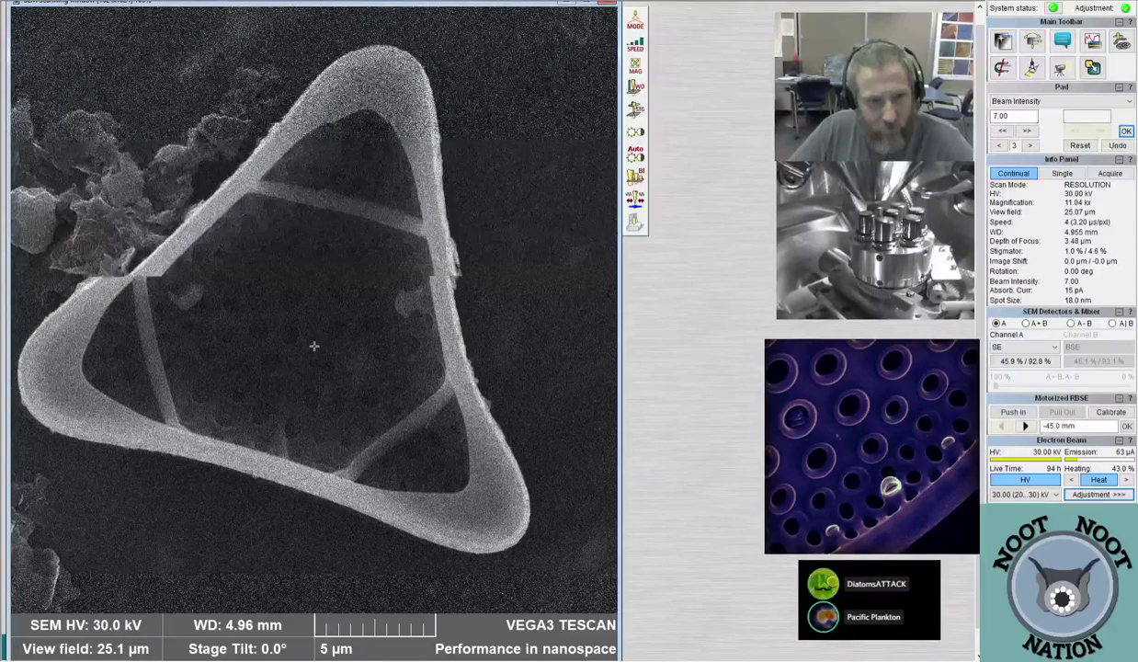
{"action": "left_click_drag", "start_coordinate": [321, 351], "coordinate": [348, 359]}
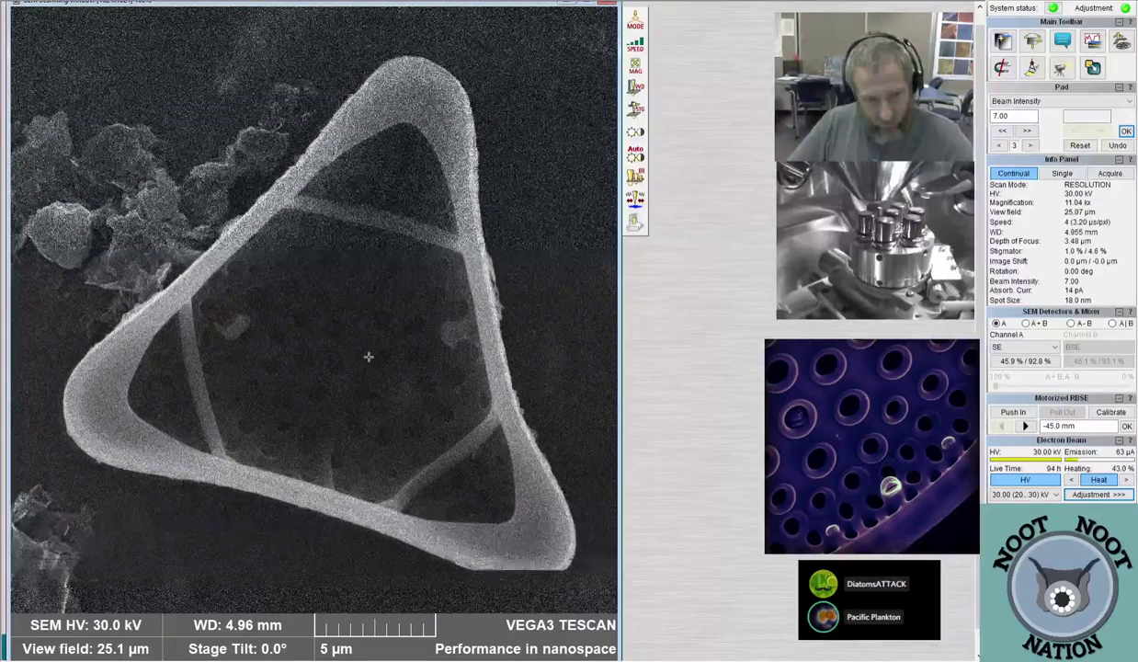
{"action": "scroll", "coordinate": [373, 358], "scroll_direction": "up", "scroll_amount": 2}
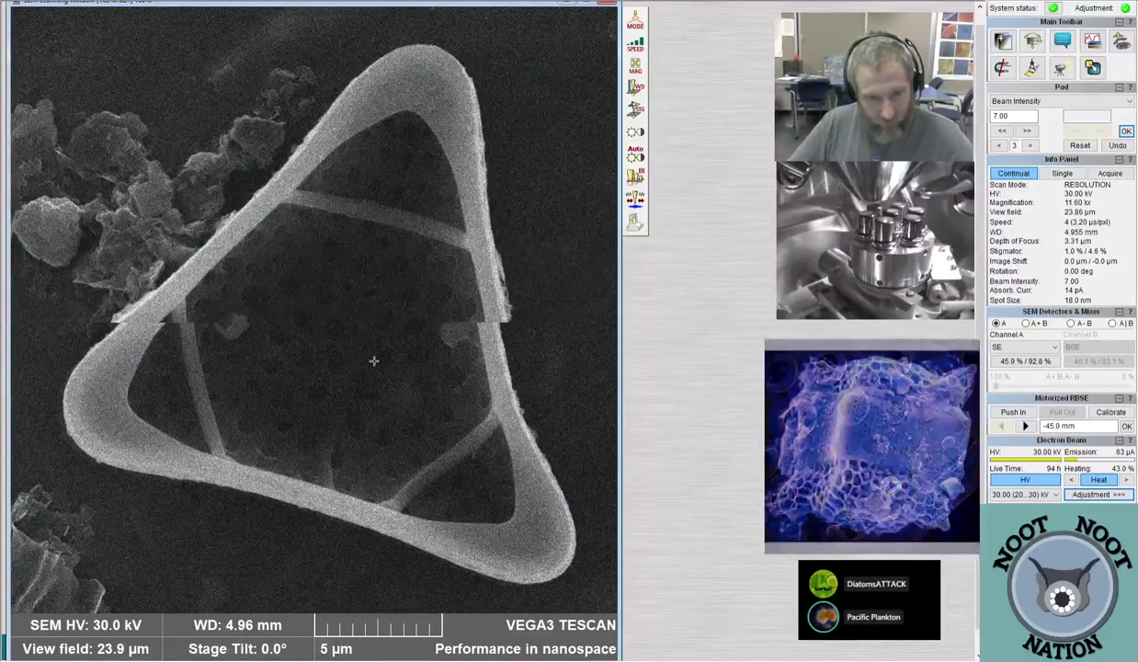
{"action": "scroll", "coordinate": [373, 360], "scroll_direction": "up", "scroll_amount": 1}
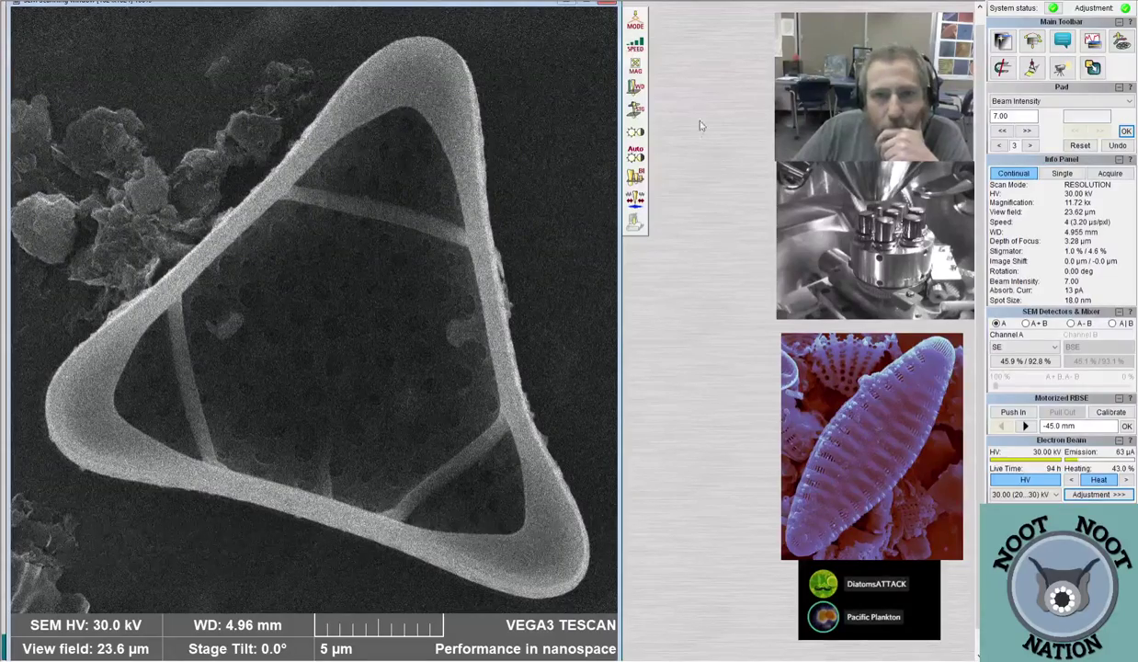
Scan at speed 7 and auto-adjust contrast and brightness within a focus window over the diatom's central pores
{"action": "key", "text": "7"}
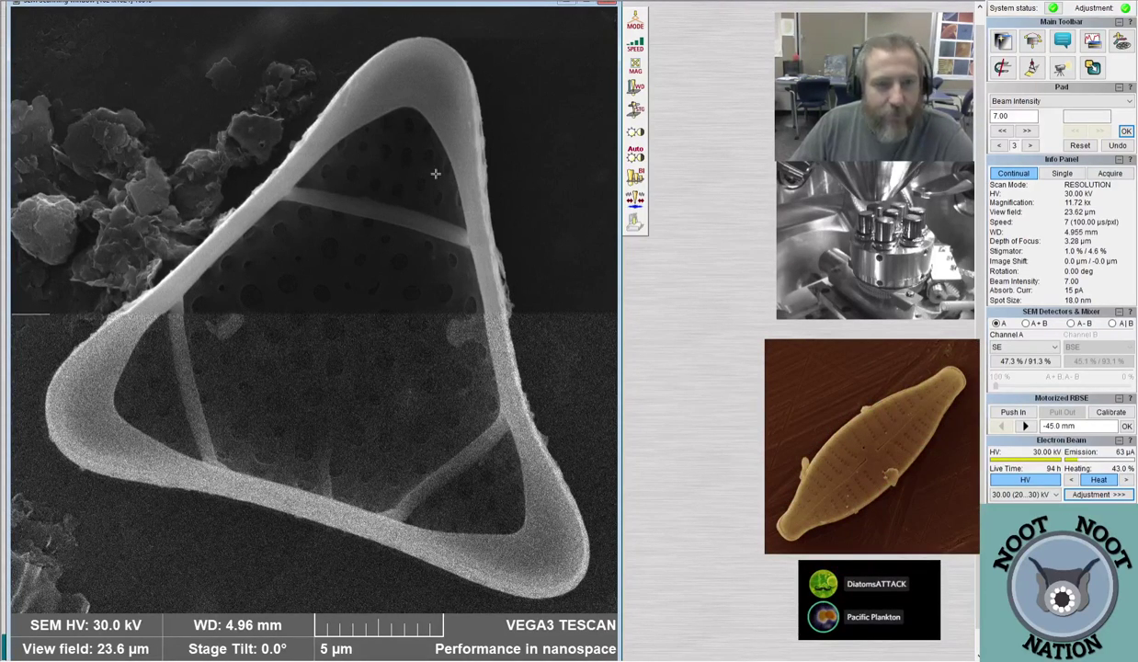
{"action": "left_click", "coordinate": [302, 279]}
{"action": "left_click_drag", "start_coordinate": [307, 280], "coordinate": [338, 346]}
{"action": "left_click", "coordinate": [634, 179]}
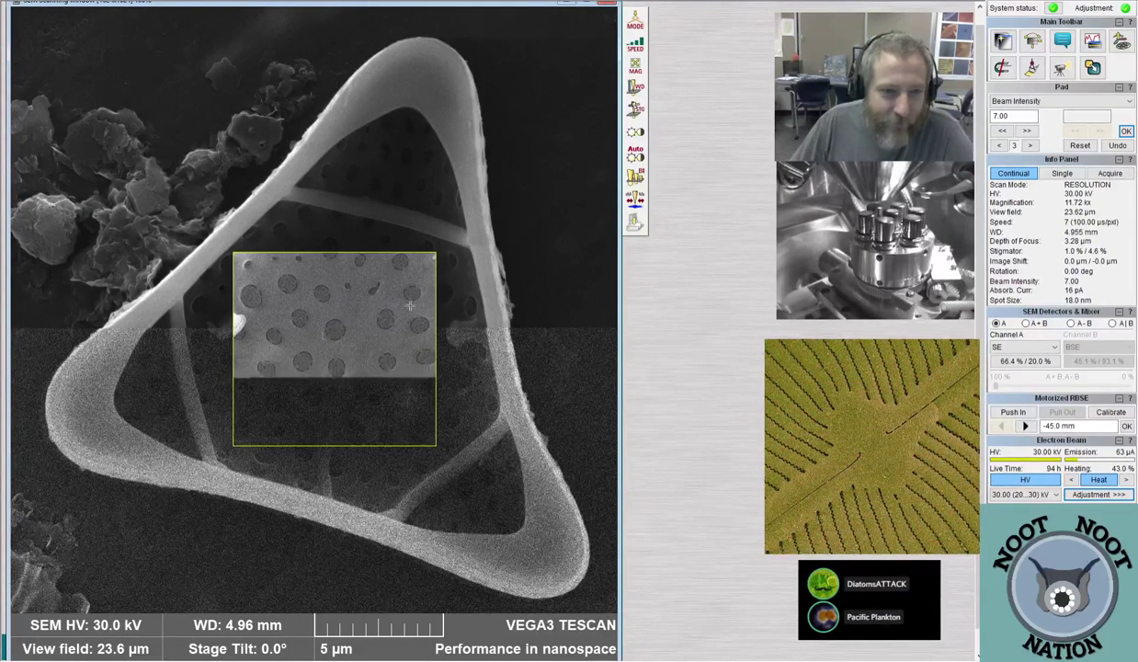
{"action": "left_click", "coordinate": [283, 195]}
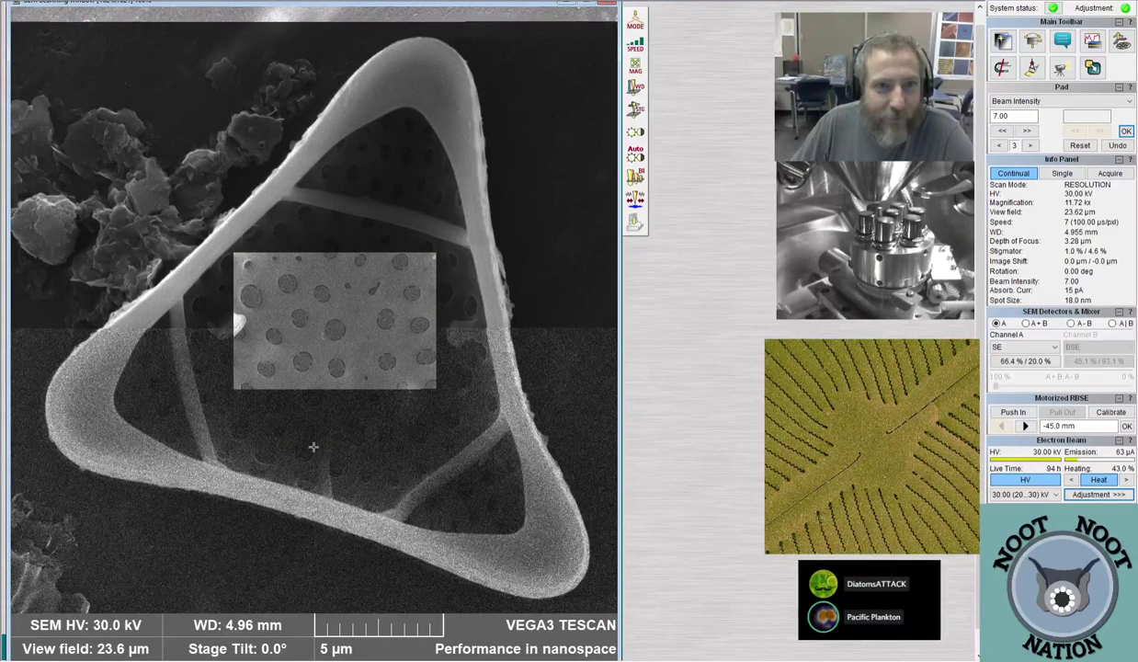
Check the brightened full-field image of the triangular diatom at scan speeds 5 and 7
{"action": "key", "text": "5"}
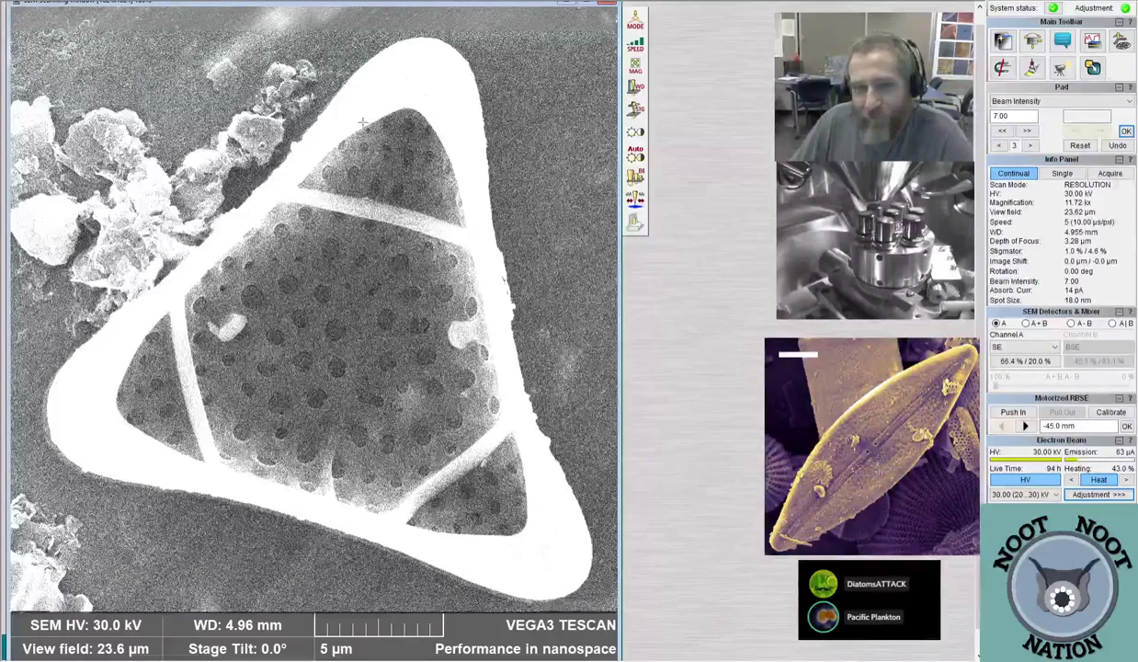
{"action": "left_click", "coordinate": [635, 43]}
{"action": "left_click", "coordinate": [663, 119]}
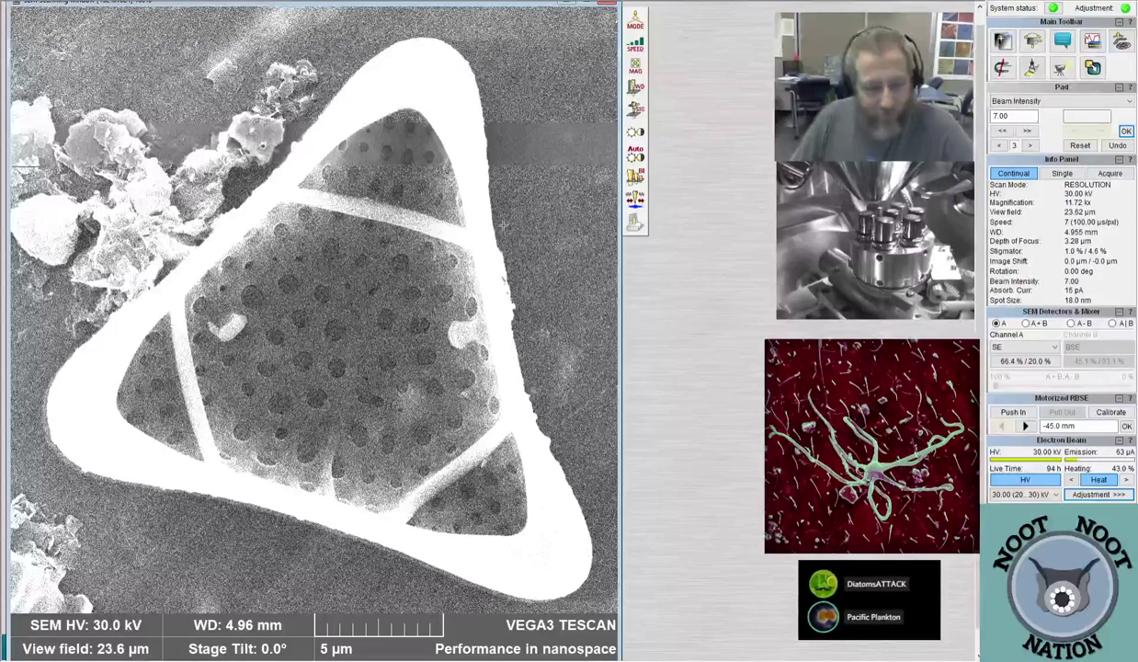
Readjust the SE contrast and brightness to 64.9 % / 3.2 %, and acquire a 1280x1280 image of the diatom at scan speed 7
{"action": "key", "text": "4"}
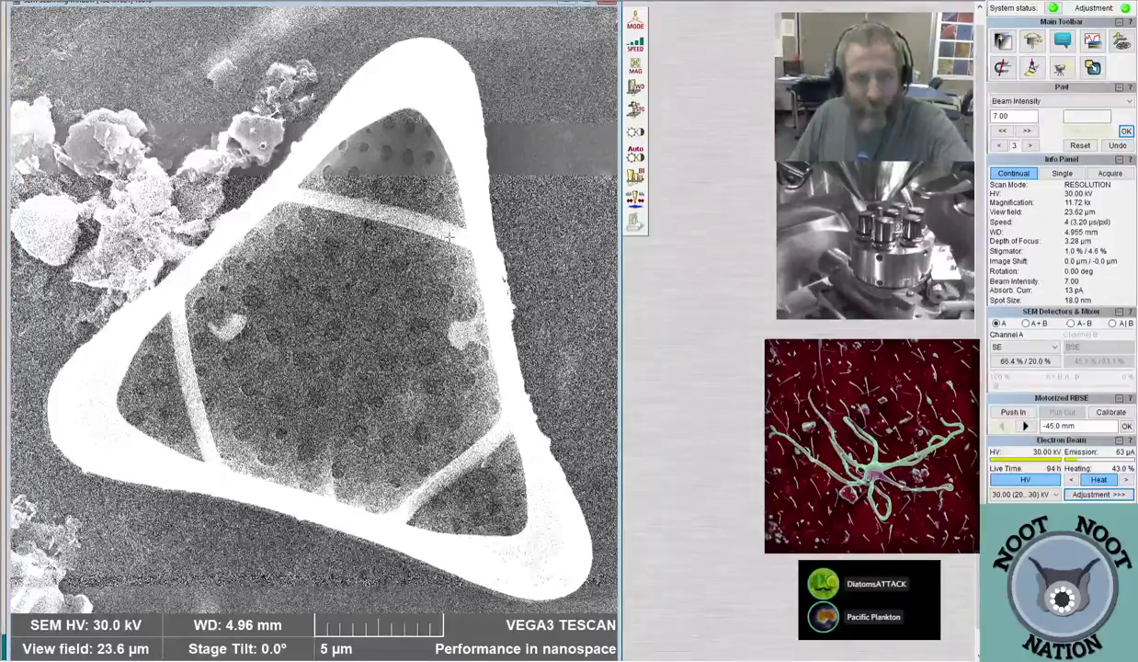
{"action": "key", "text": "3"}
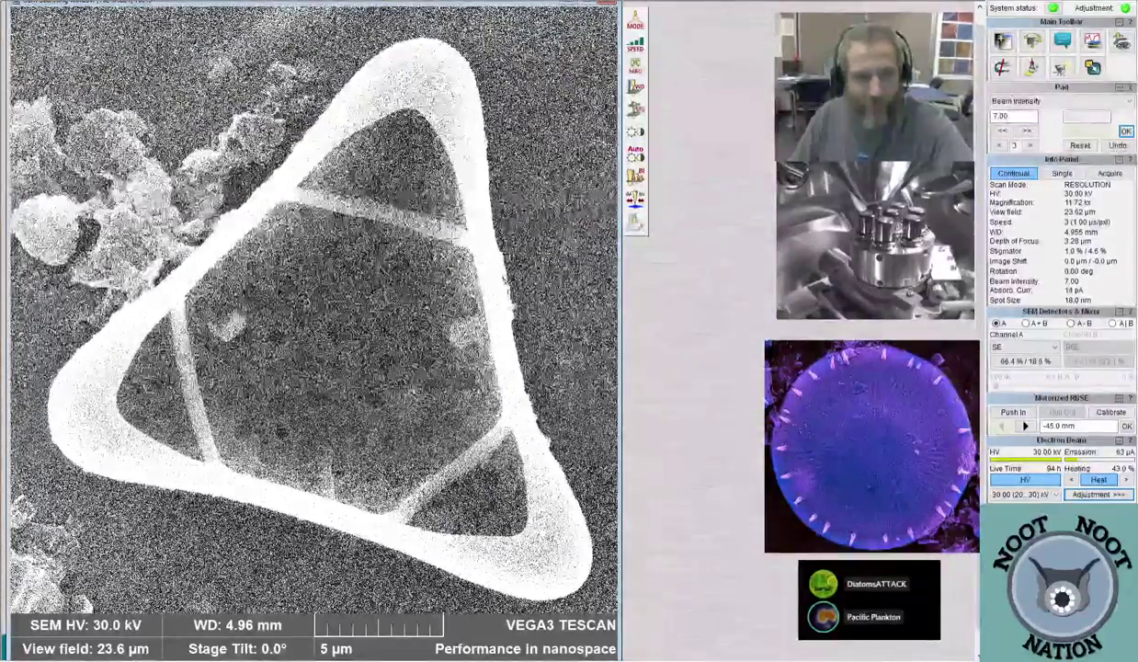
{"action": "key", "text": "7"}
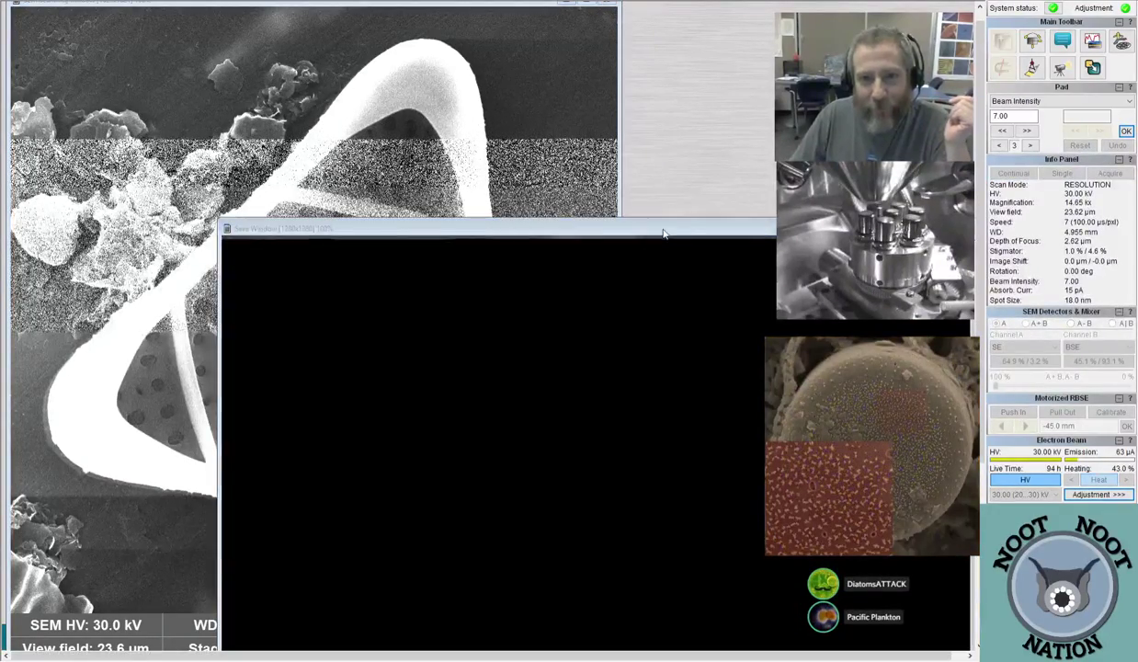
{"action": "left_click_drag", "start_coordinate": [661, 236], "coordinate": [441, 8]}
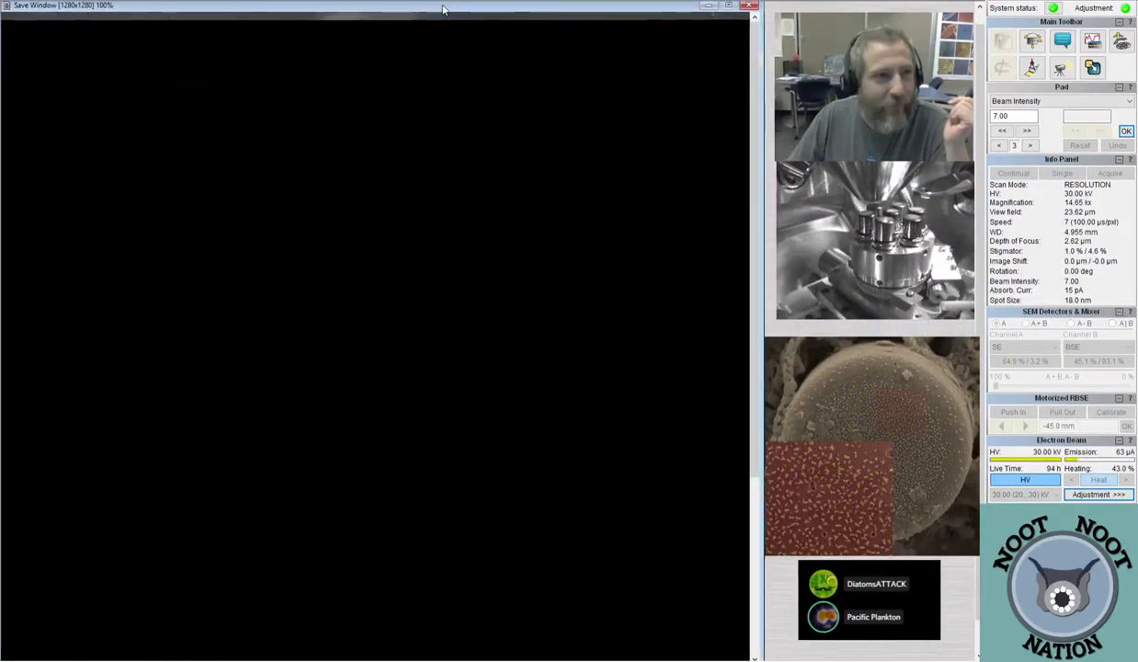